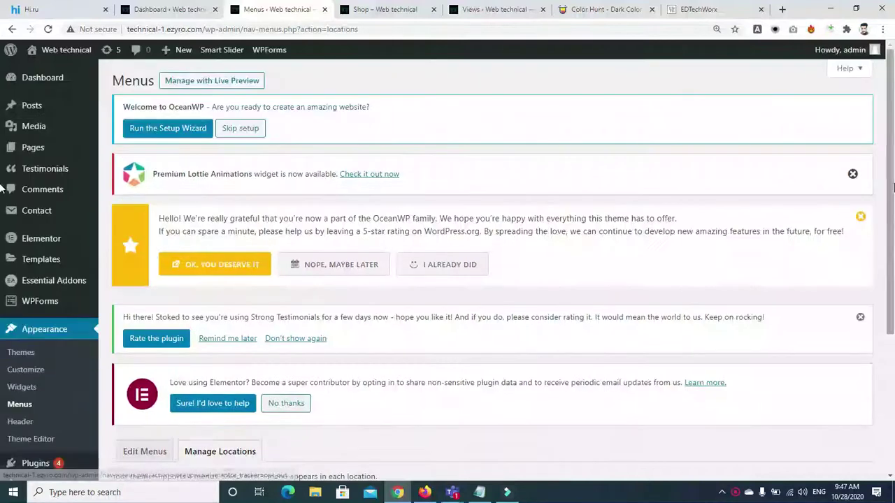
Save the menu location assignments and go back to editing menus
left_click(157, 425)
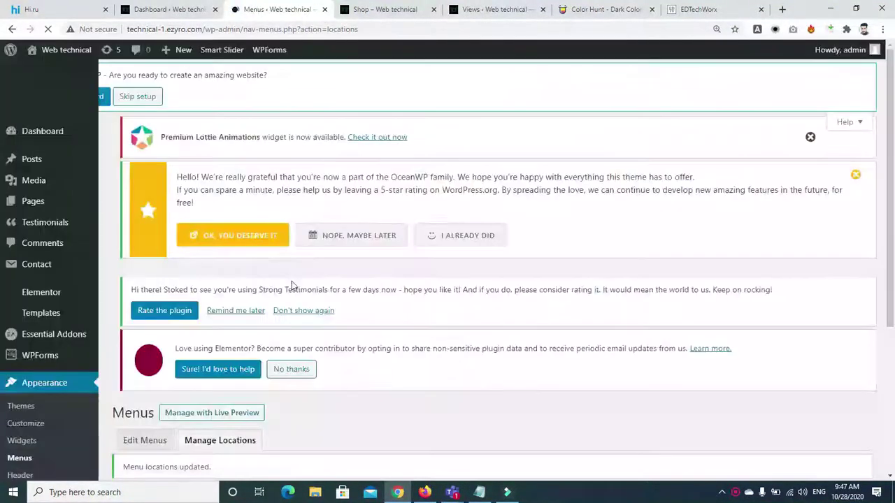
scroll(143, 378, "down", 3)
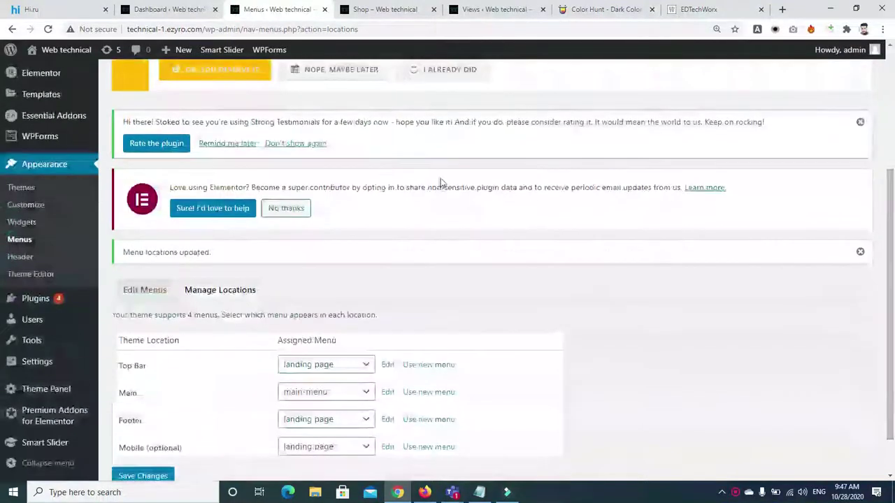
left_click(165, 281)
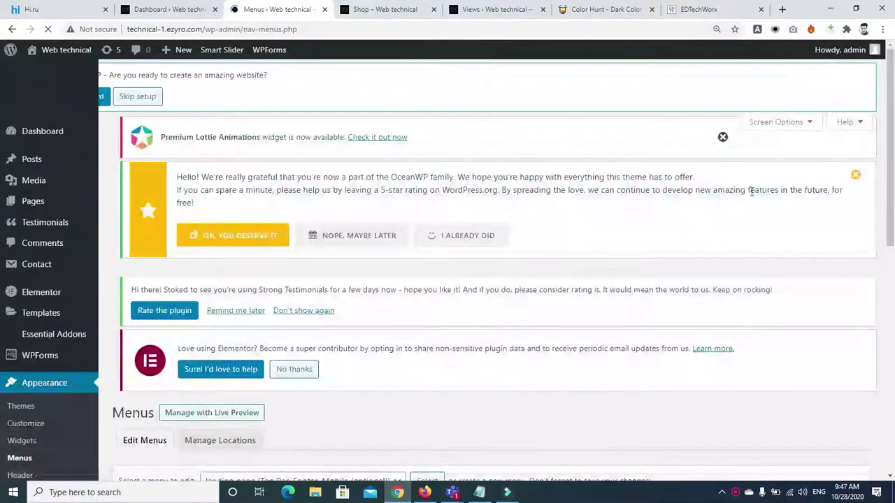
Create a new navigation menu named "landing"
left_click_drag(890, 166, 893, 335)
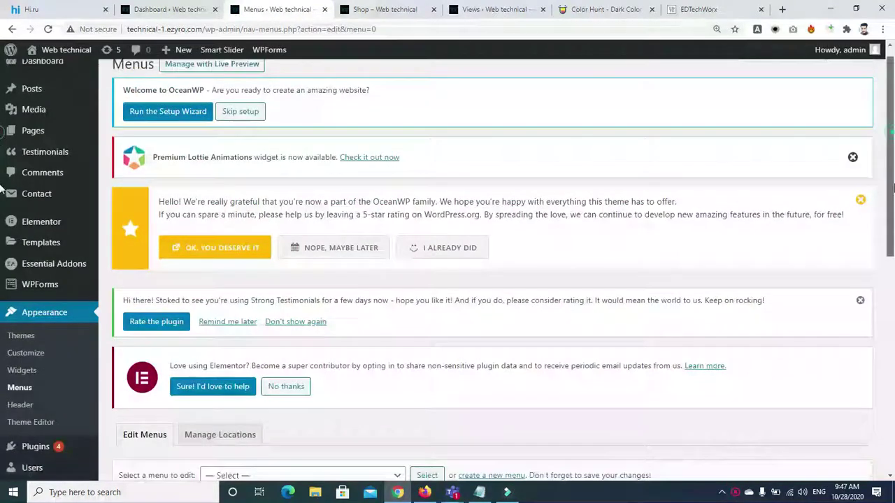
left_click_drag(891, 112, 893, 334)
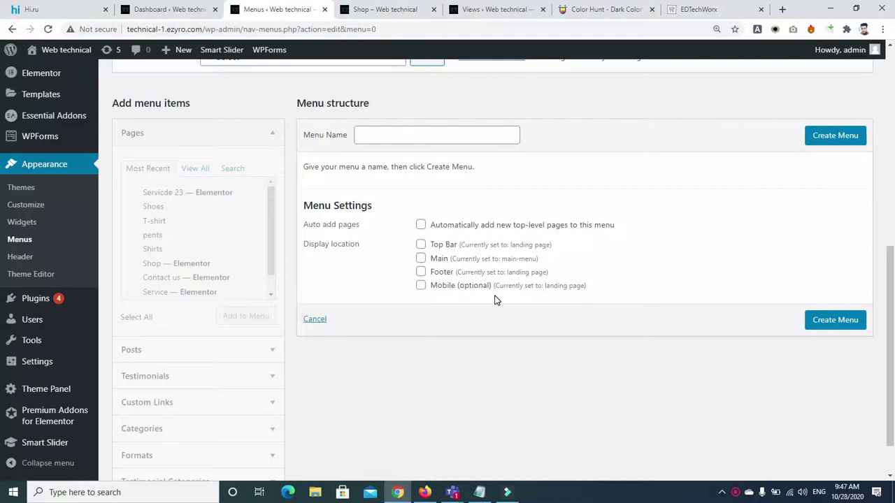
left_click_drag(893, 325, 892, 269)
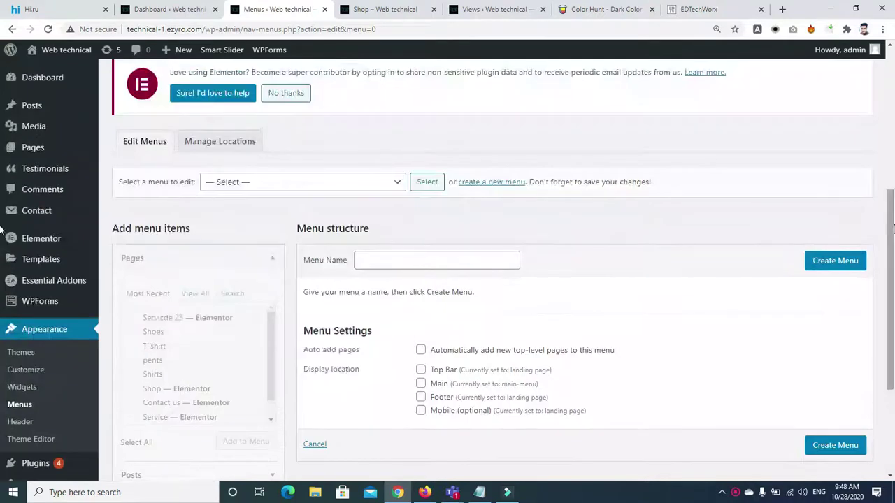
left_click(436, 267)
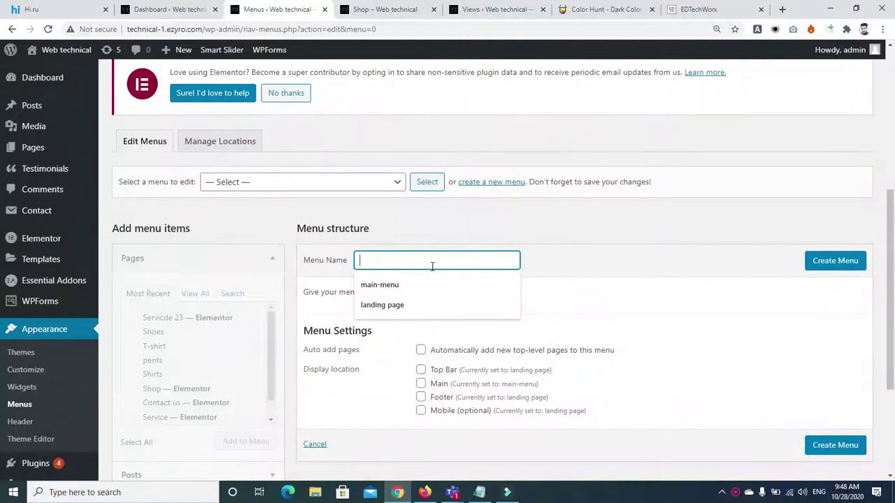
type("landing")
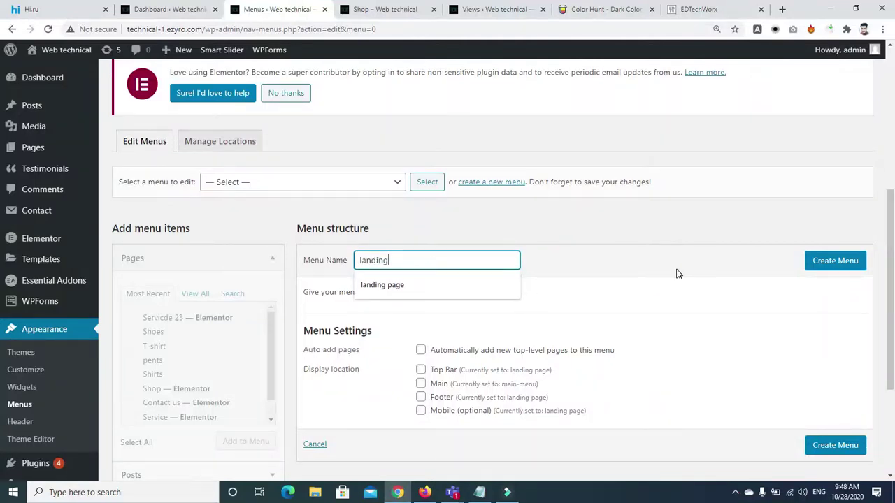
left_click(841, 266)
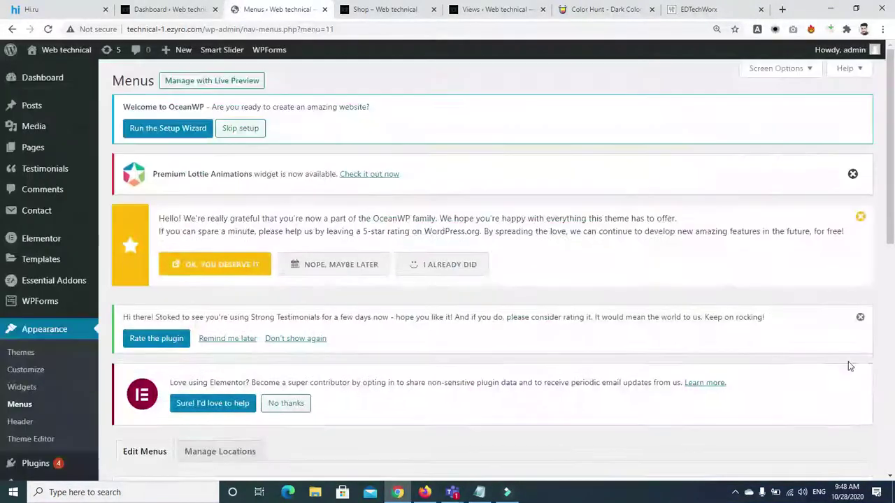
Load main-menu (Main) for editing and review its item structure
scroll(2, 230, "down", 5)
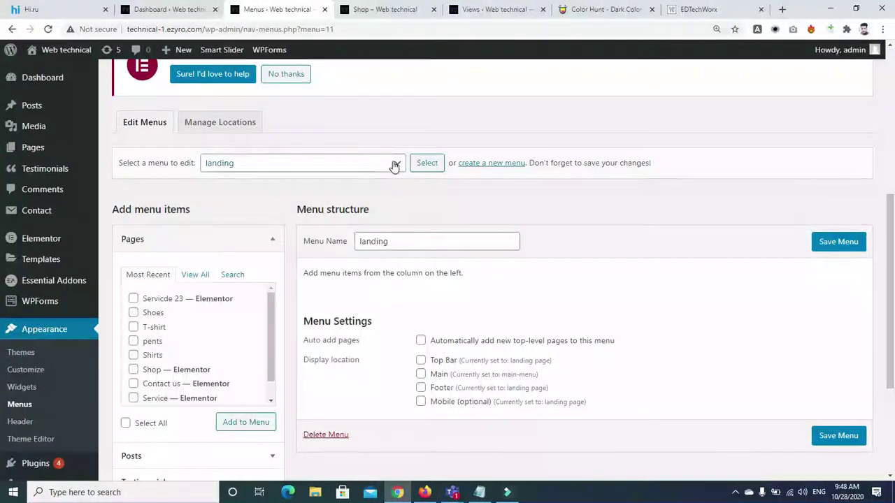
left_click(395, 165)
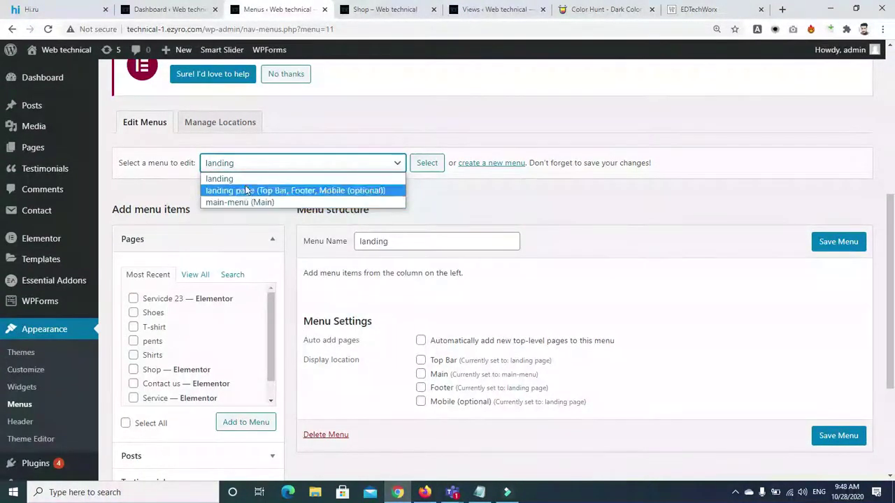
left_click(253, 202)
left_click(426, 162)
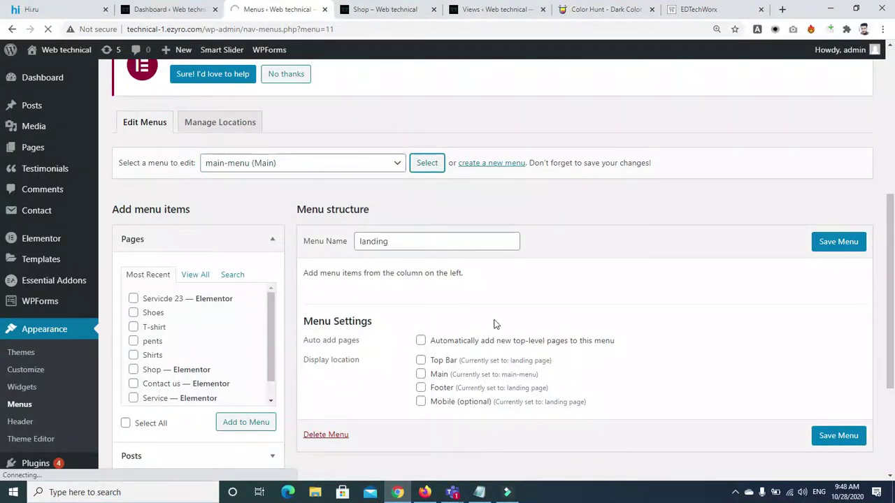
scroll(2, 391, "down", 5)
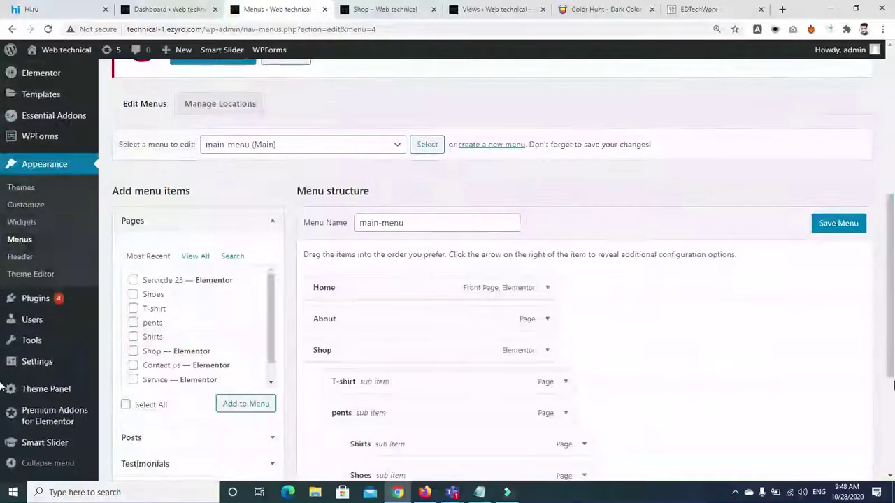
scroll(2, 391, "down", 4)
scroll(2, 171, "up", 10)
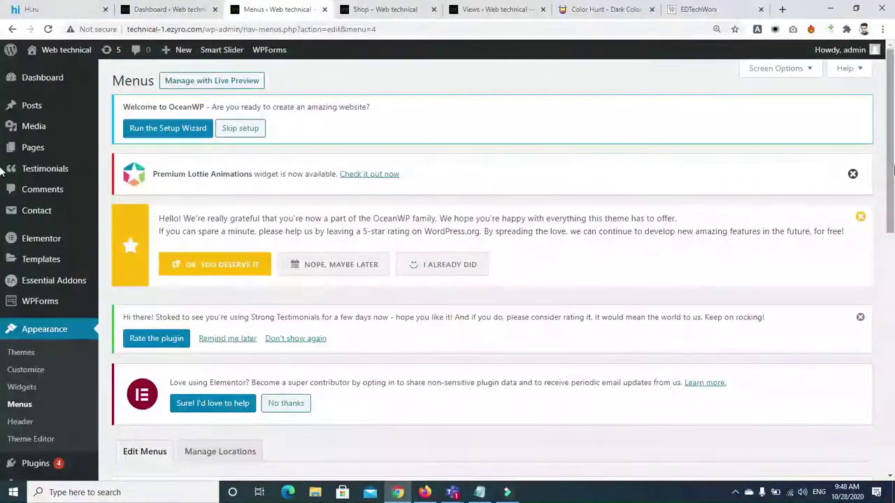
scroll(2, 171, "down", 5)
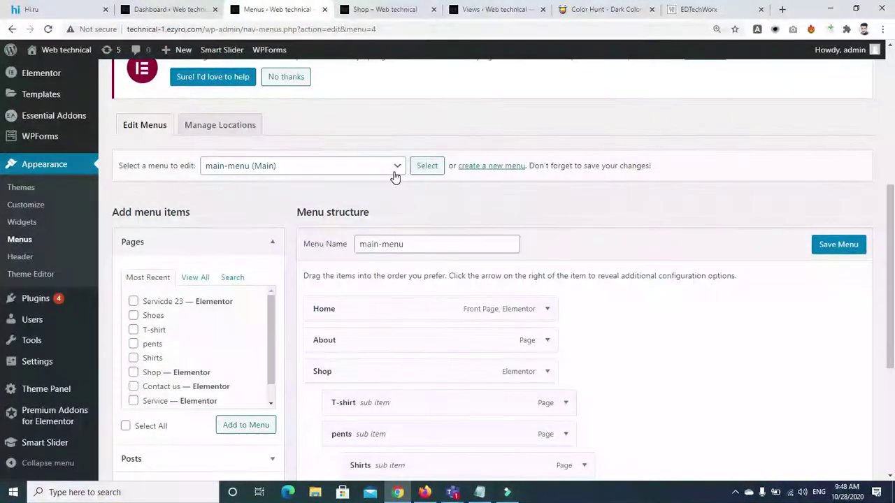
Load the "landing page" menu, make Main its only display location, and save the menu
left_click(386, 176)
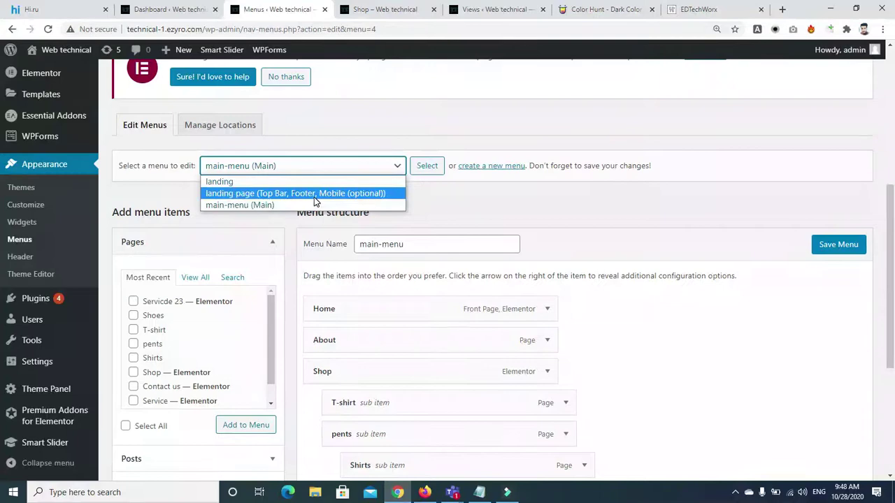
left_click(278, 194)
left_click(427, 167)
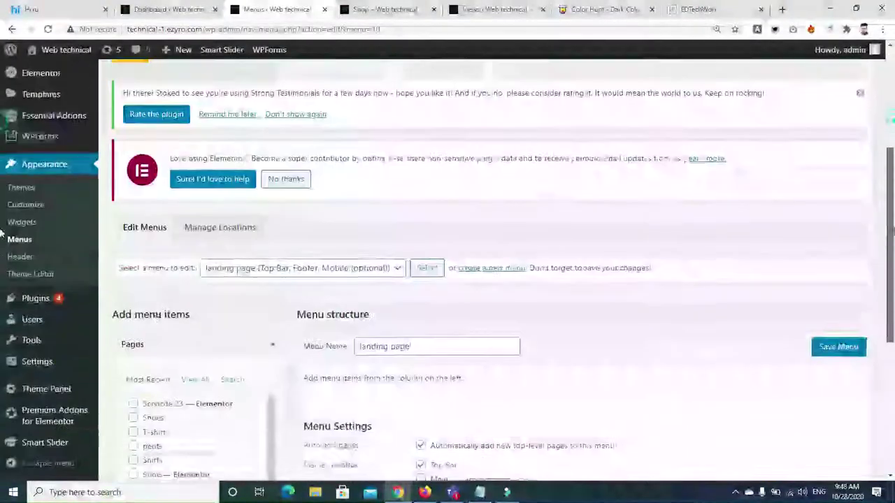
scroll(428, 223, "down", 4)
left_click(421, 246)
left_click(420, 232)
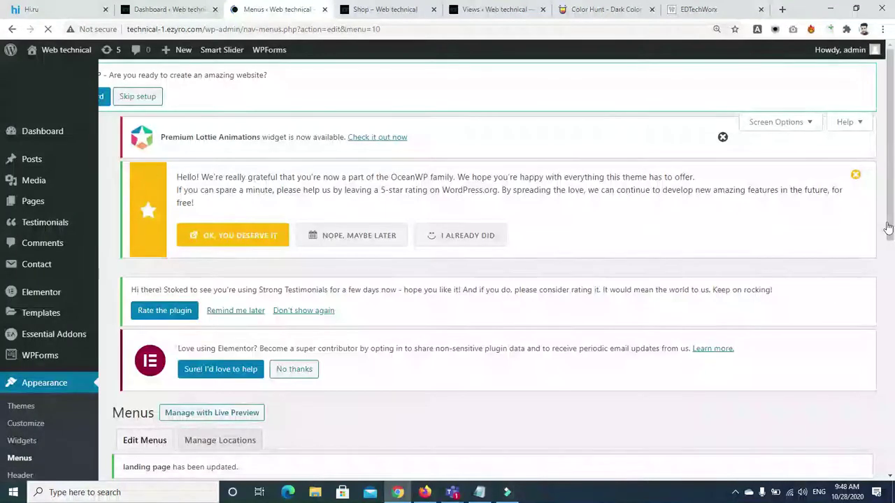
Open the theme location assignments and save them with "landing page" assigned only to Main
scroll(888, 227, "down", 5)
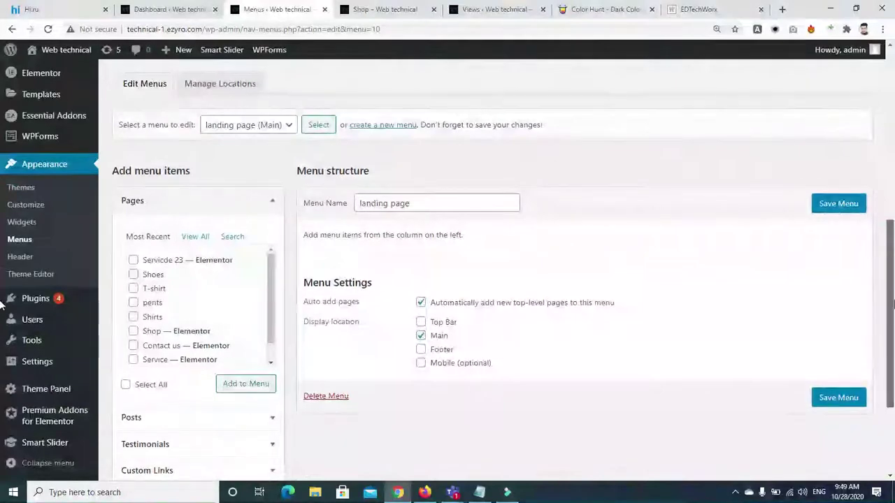
scroll(892, 300, "up", 6)
scroll(892, 239, "down", 2)
left_click_drag(892, 240, 893, 260)
left_click(215, 330)
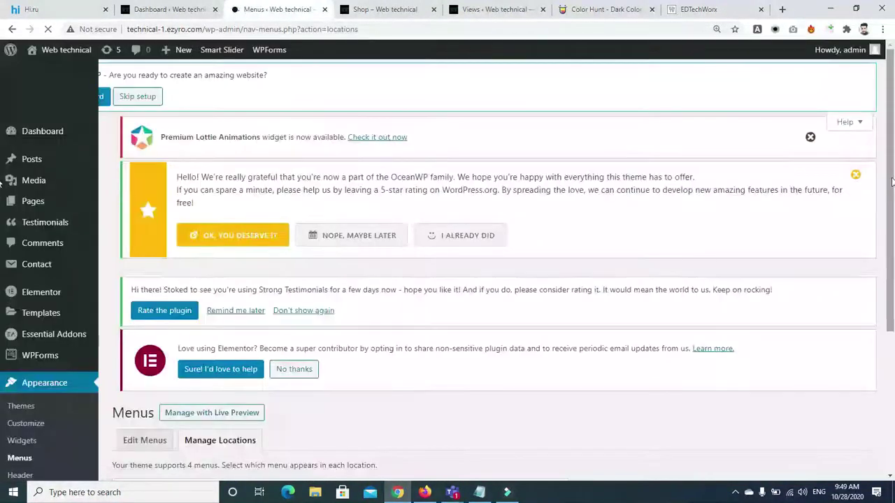
left_click_drag(889, 178, 892, 387)
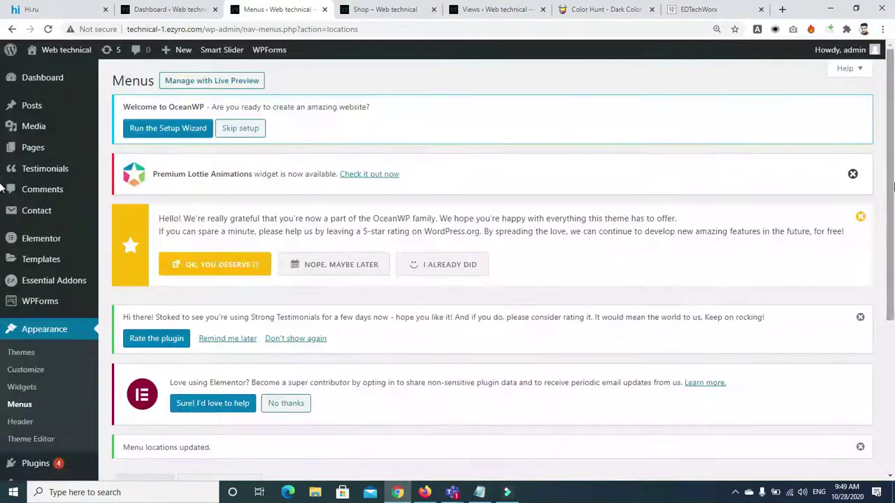
left_click_drag(892, 188, 892, 293)
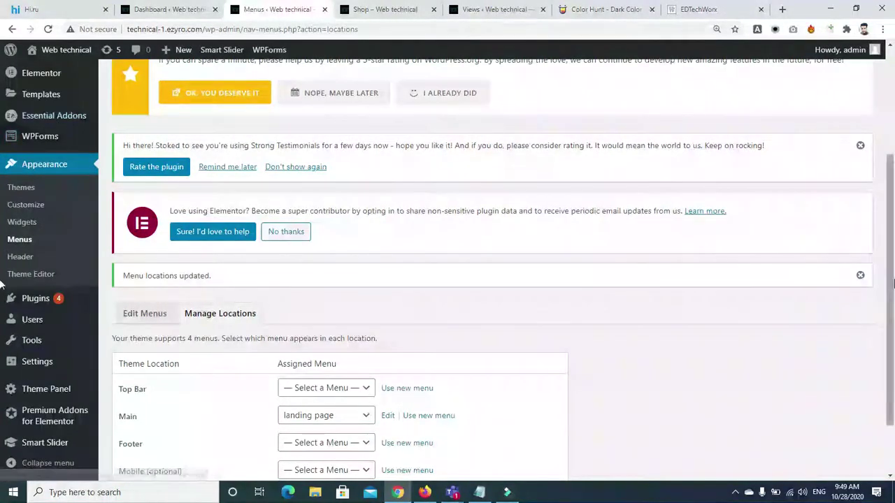
Open the site's Pages list in a new browser tab, close the Shop tab, and switch to the Pages list
scroll(14, 159, "up", 3)
right_click(32, 147)
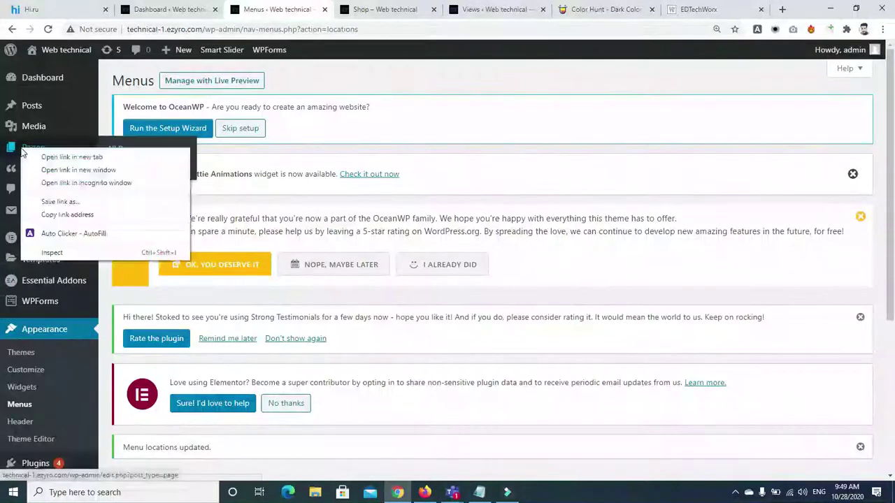
left_click(59, 154)
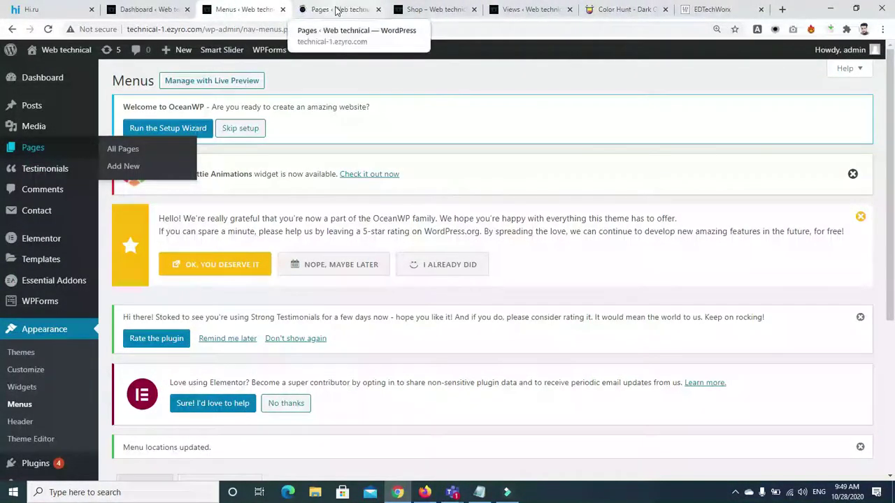
left_click(457, 9)
left_click(475, 9)
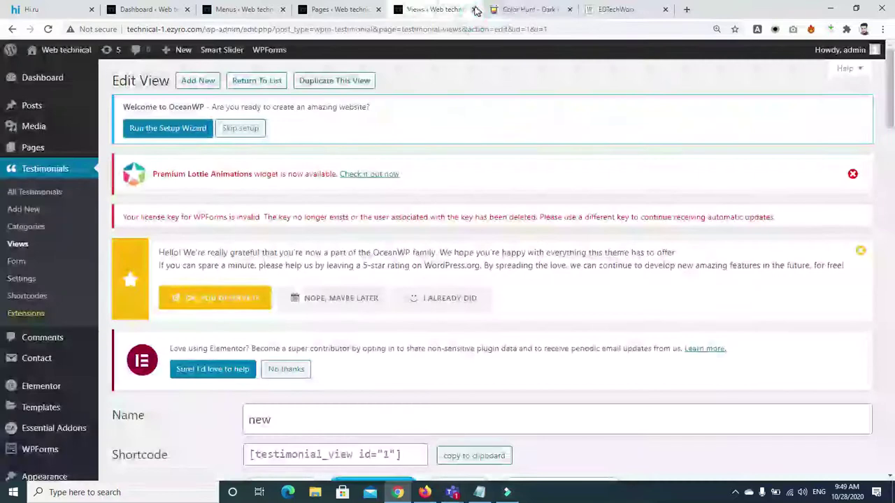
left_click(160, 9)
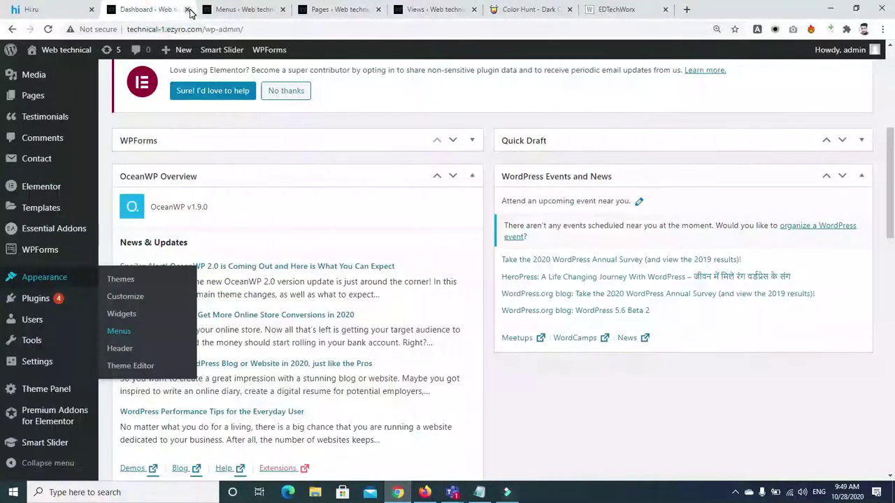
left_click(333, 9)
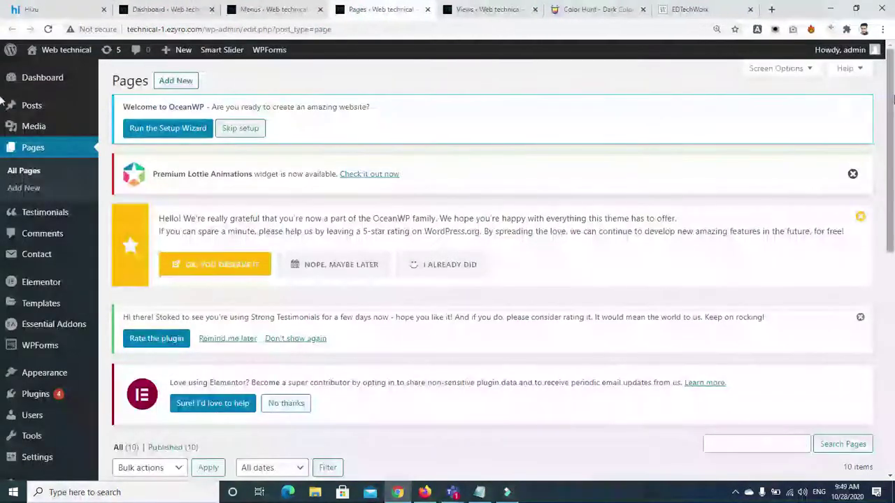
Check the existing pages in the Pages list, then add a new page titled "Homepage"
scroll(3, 203, "down", 3)
scroll(3, 203, "down", 3)
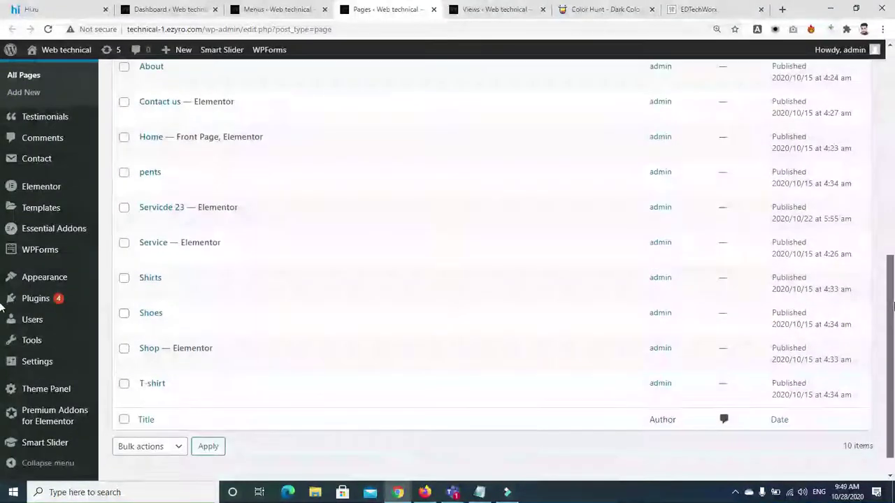
mouse_move(130, 152)
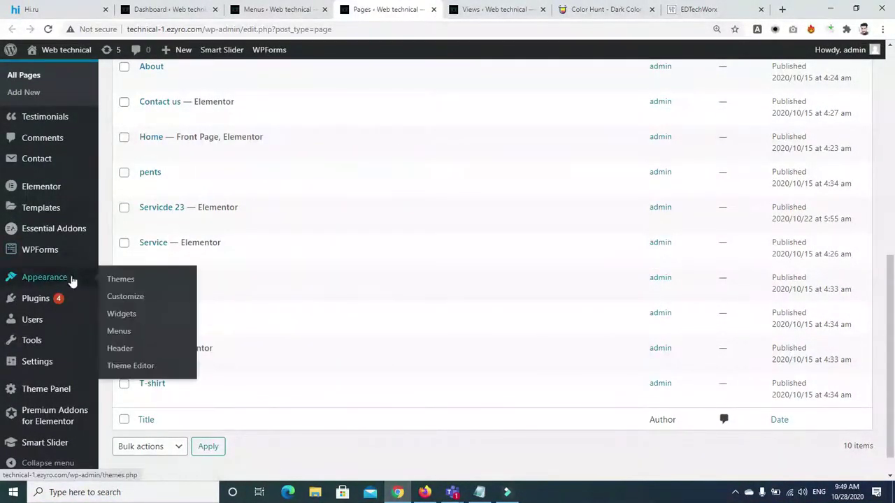
mouse_move(73, 376)
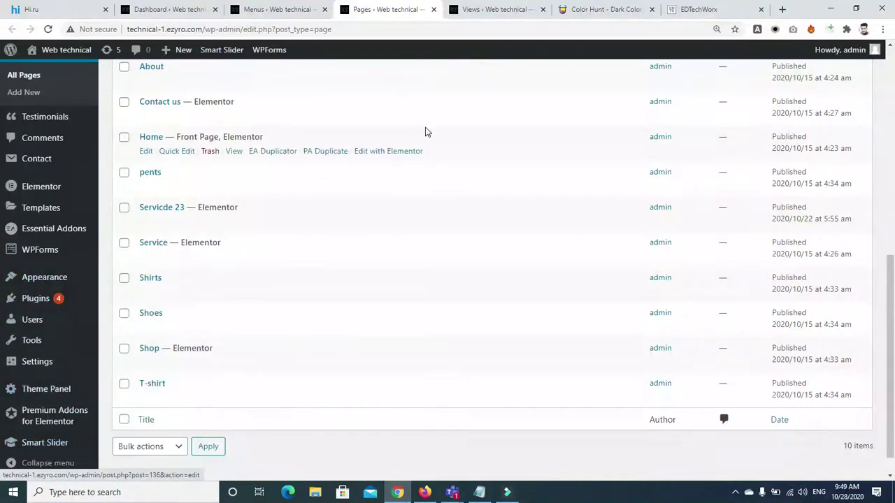
scroll(315, 81, "up", 7)
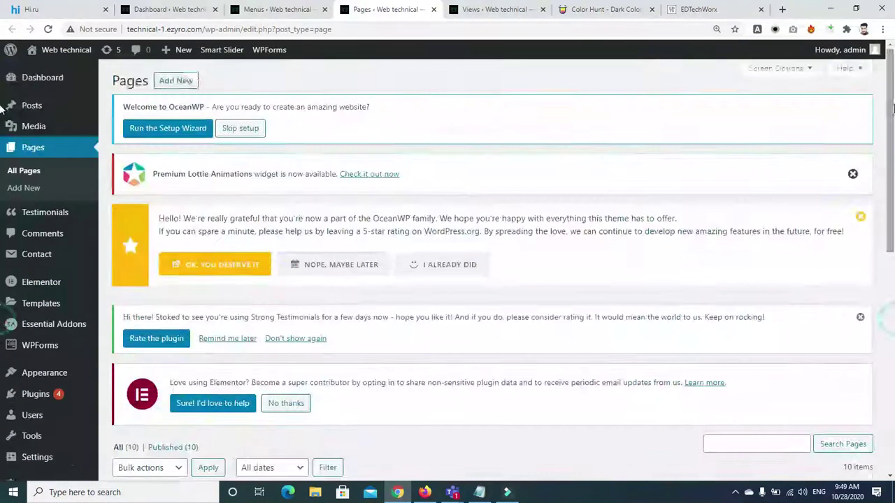
left_click(175, 80)
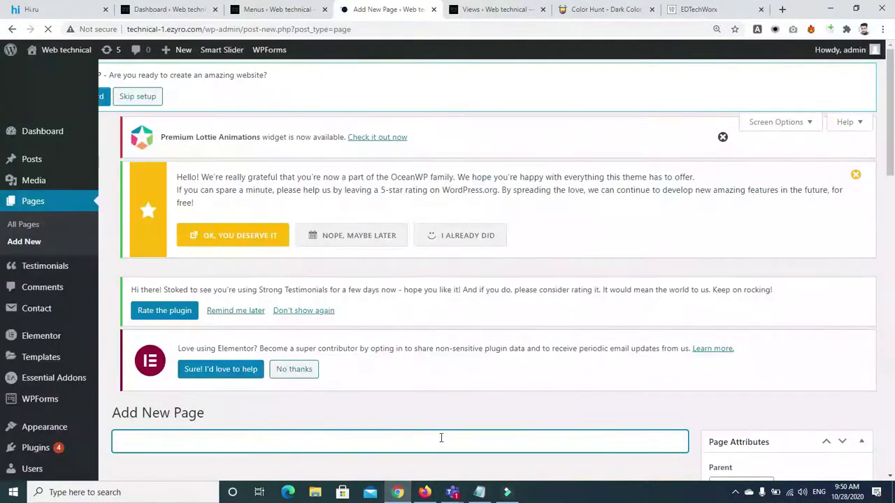
scroll(439, 441, "down", 5)
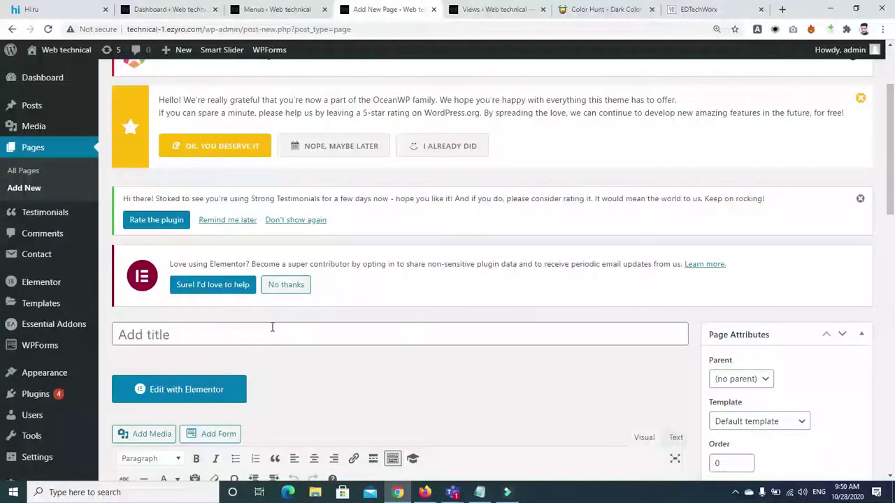
left_click(271, 330)
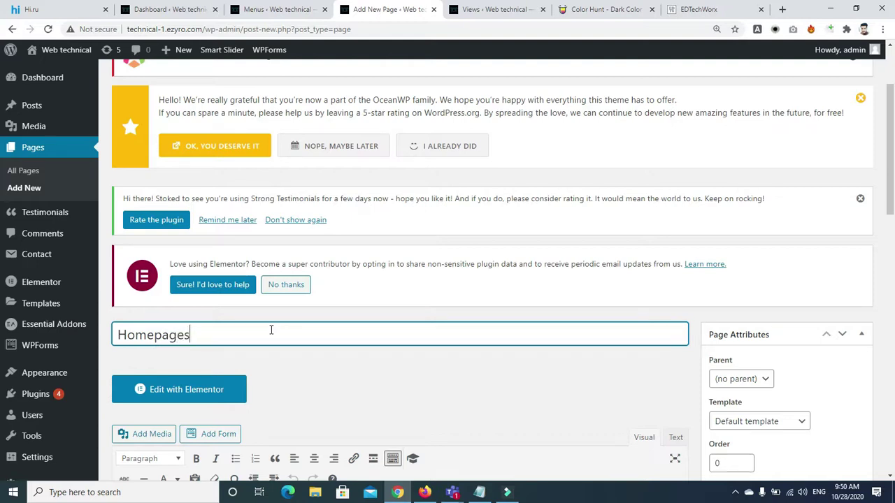
Set the new page's template to Elementor Full Width and publish the page
scroll(877, 194, "down", 5)
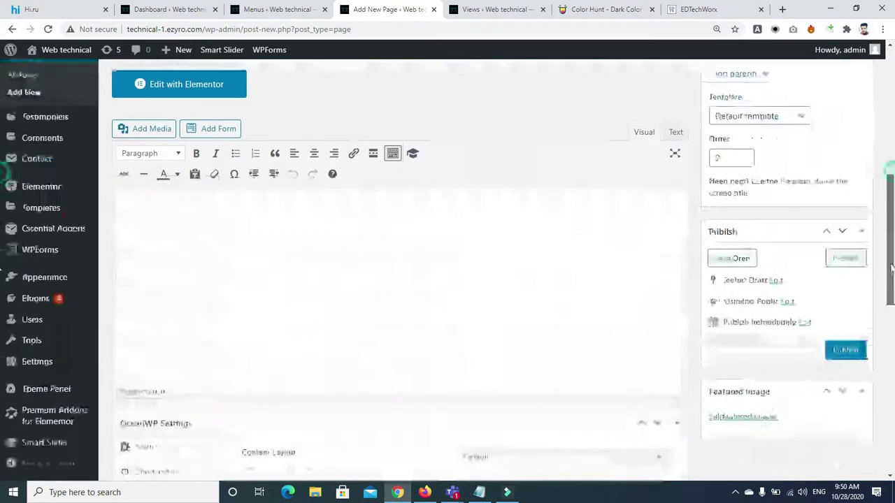
left_click(787, 116)
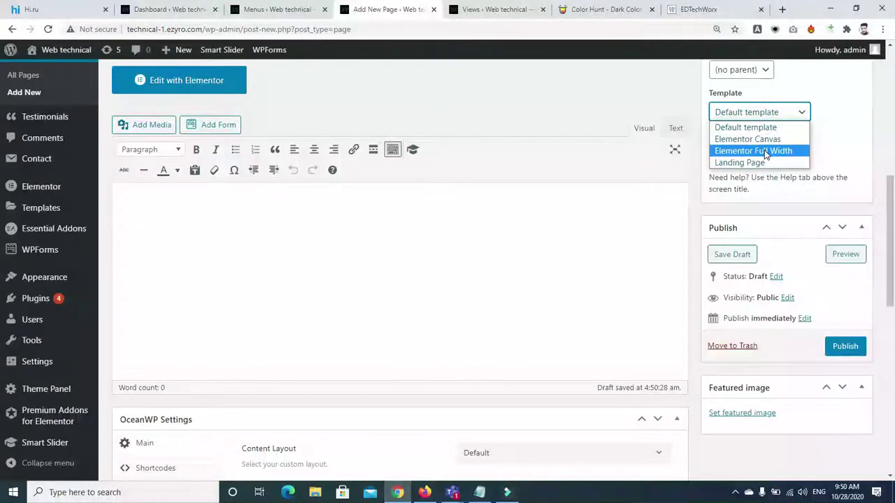
left_click(762, 150)
left_click(843, 349)
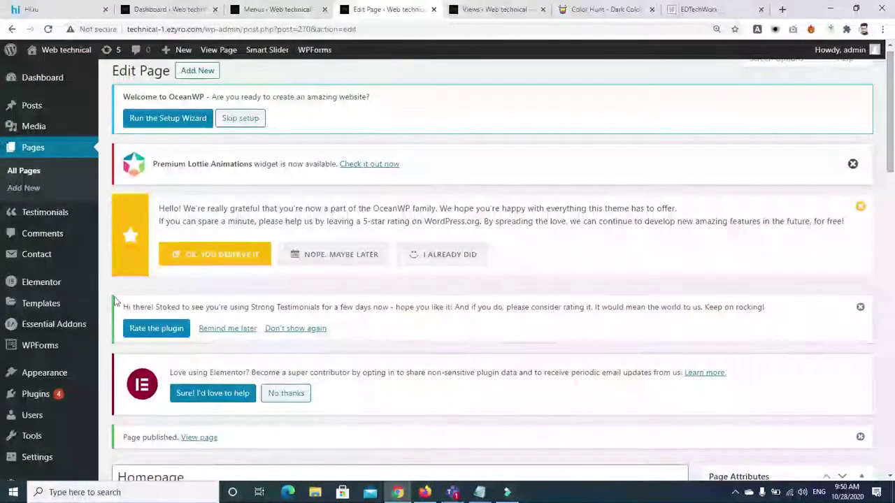
Open the site's Reading settings in a new browser tab and switch to that tab
mouse_move(53, 378)
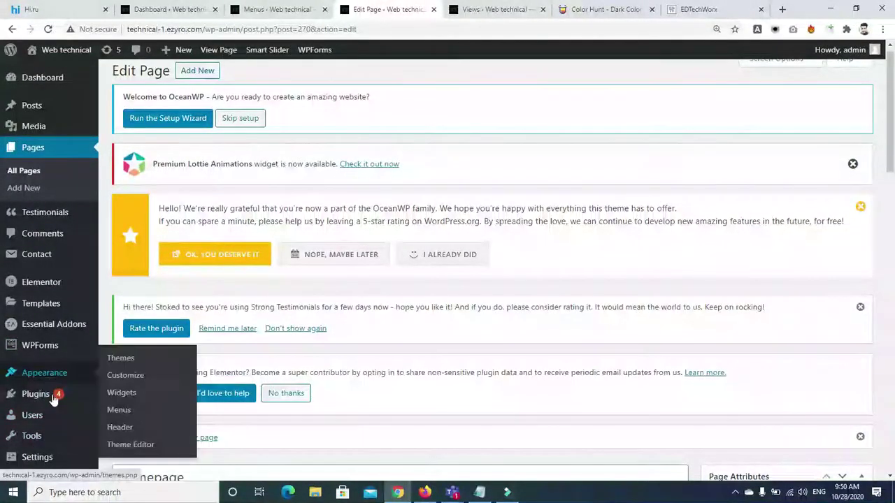
mouse_move(40, 458)
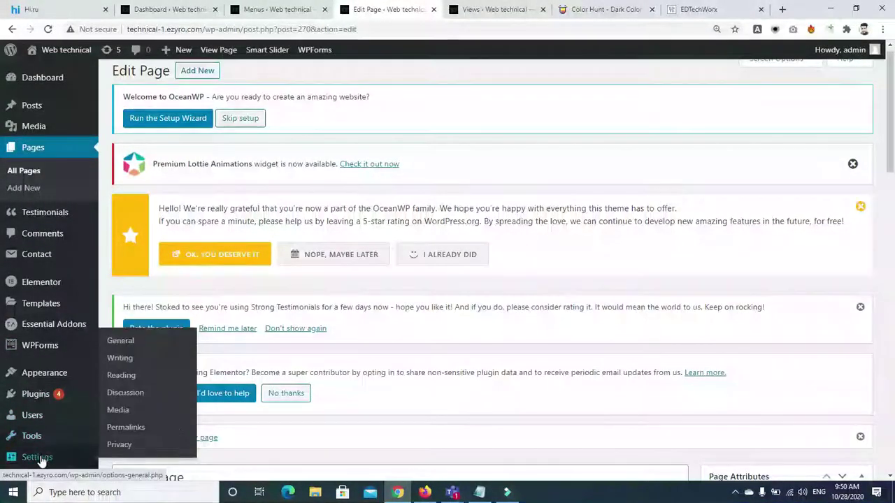
right_click(115, 376)
left_click(153, 269)
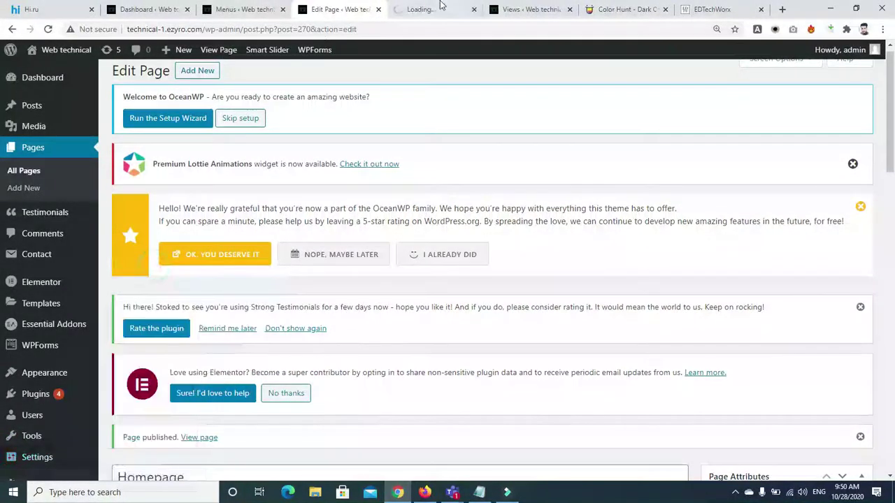
left_click(432, 9)
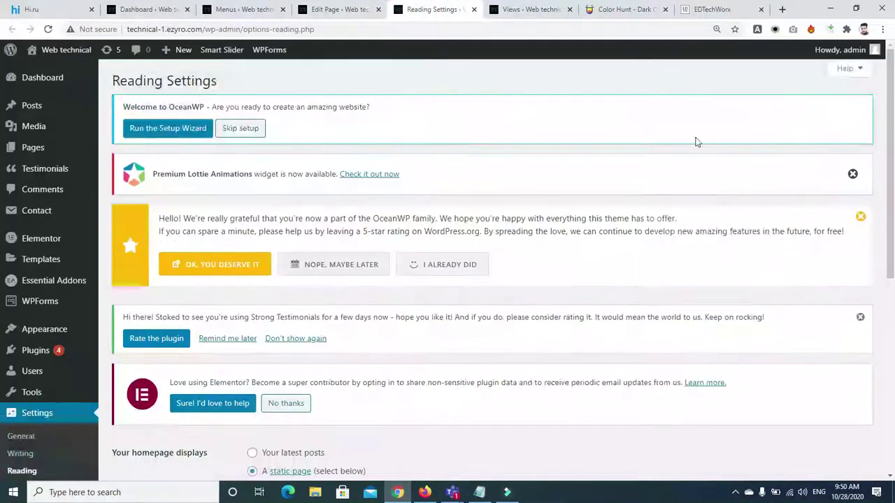
Set the static homepage to "Homepage", save the reading settings, and close their browser tab
scroll(548, 301, "down", 3)
left_click(316, 287)
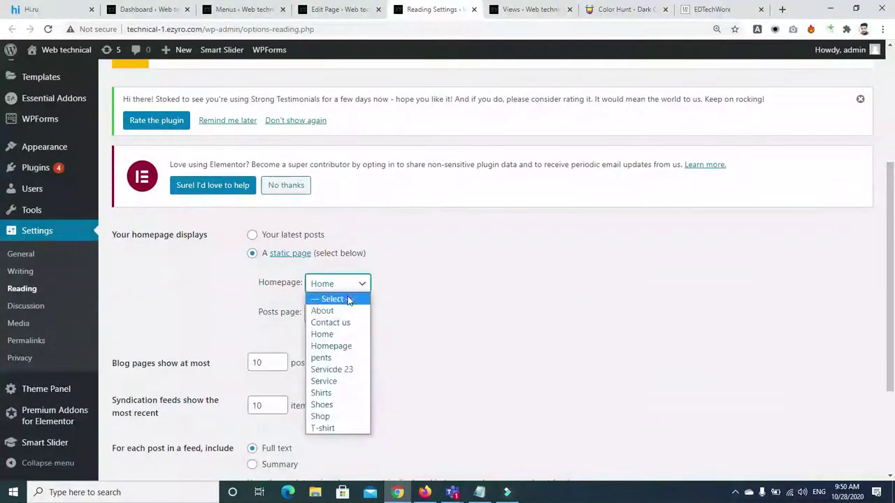
left_click(341, 347)
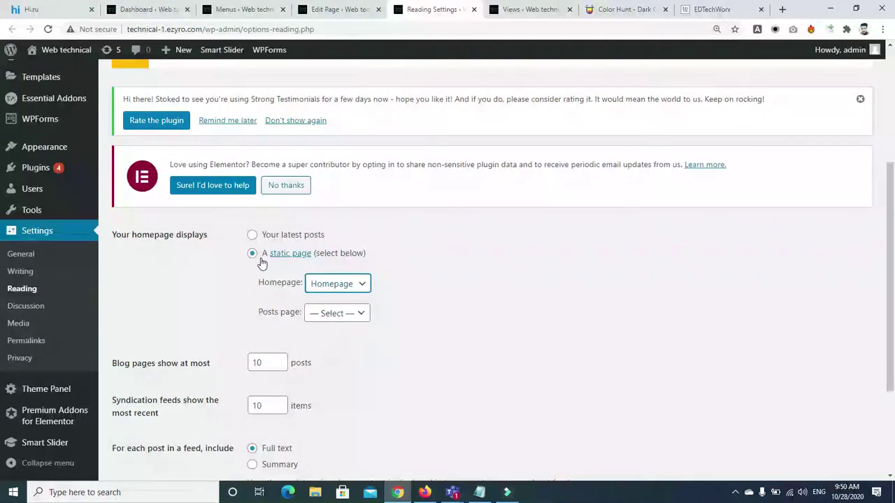
scroll(887, 250, "down", 3)
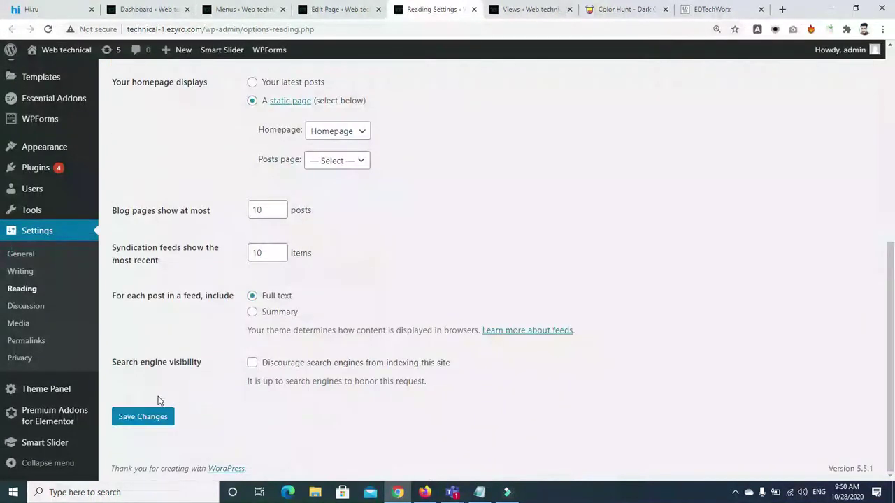
left_click(127, 423)
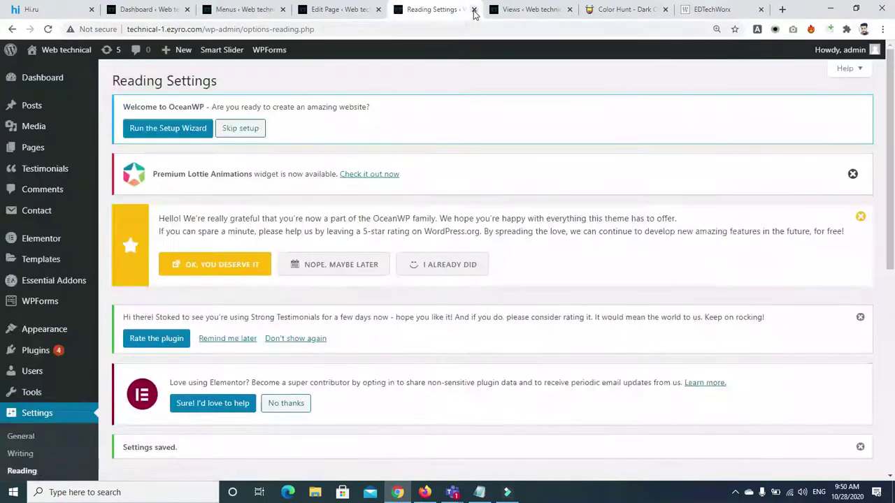
left_click(474, 9)
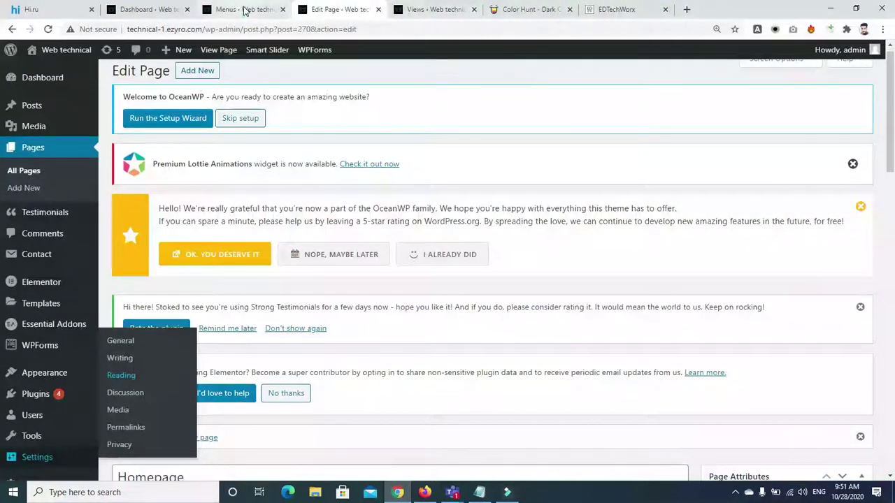
Review the saved menu location assignments, then visit the site's front page from the Views tab
left_click(244, 10)
left_click_drag(892, 236, 893, 387)
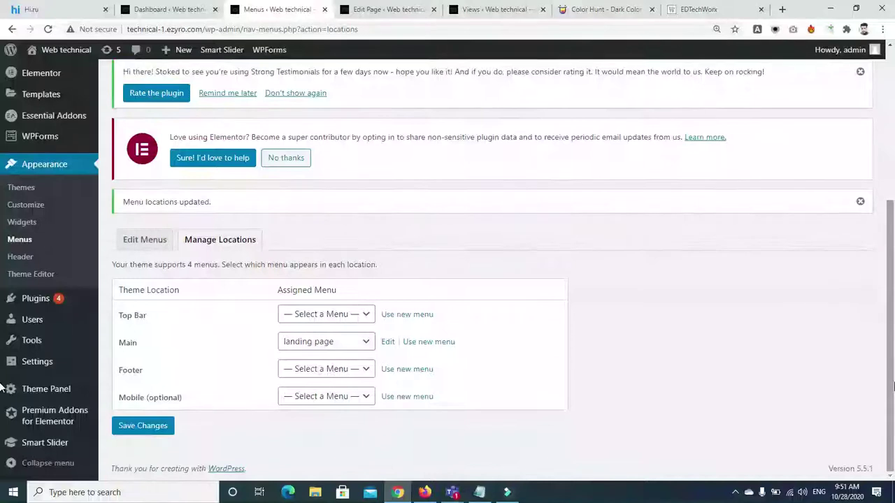
scroll(2, 388, "up", 5)
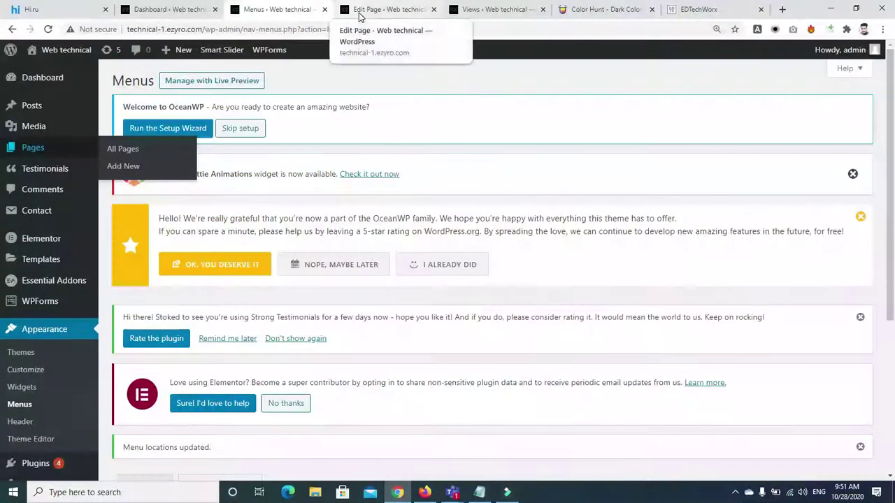
left_click(472, 12)
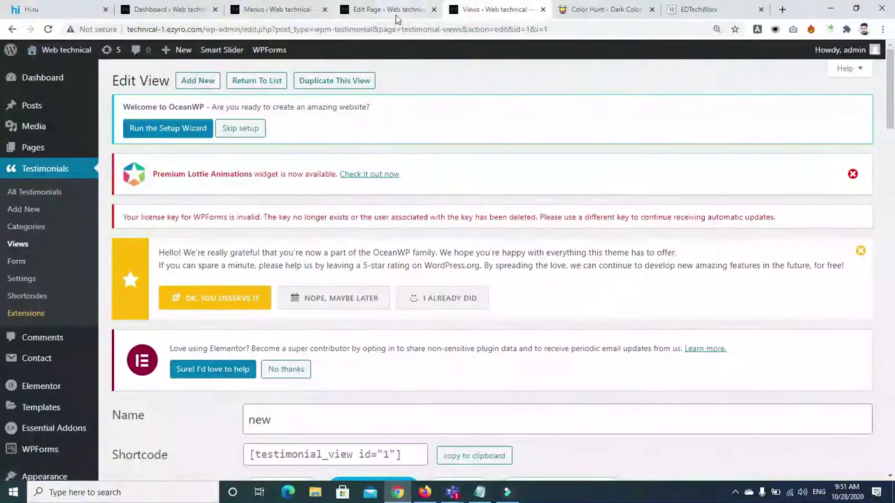
left_click(44, 56)
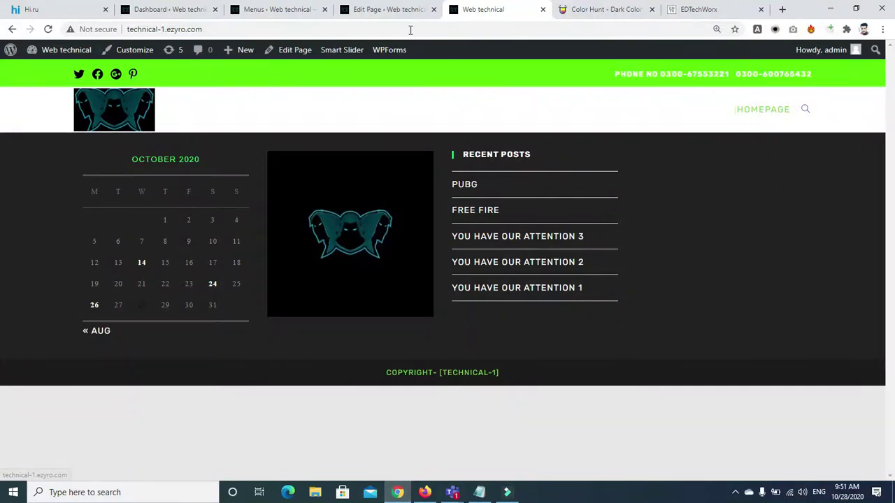
Return to the Homepage edit screen and open the page in the Elementor editor
left_click(383, 11)
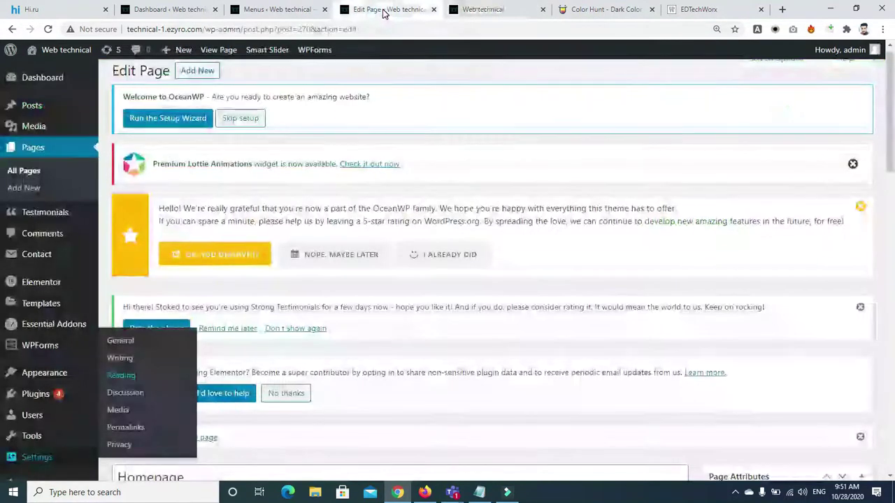
scroll(536, 185, "down", 5)
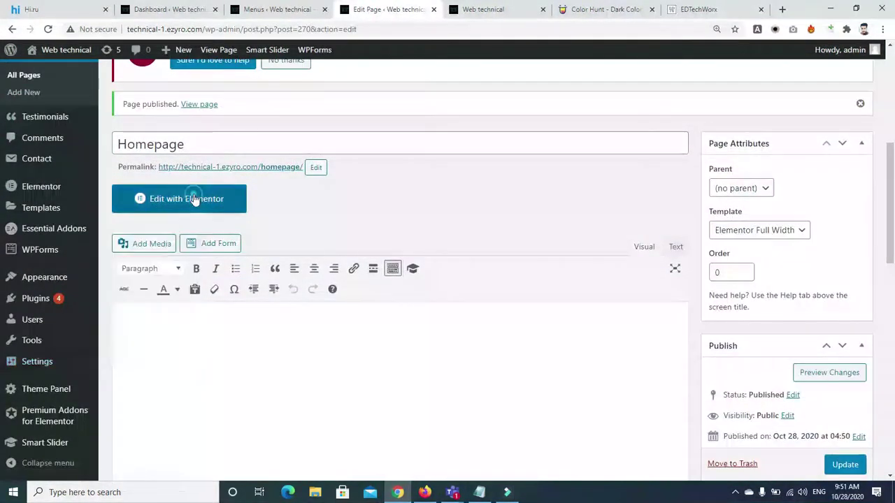
left_click(197, 199)
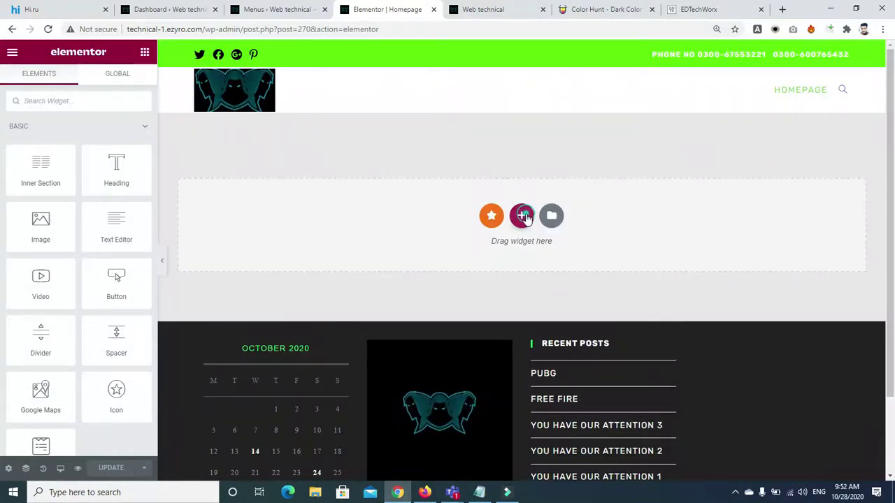
Add a single-column section to the page and set its height to Min Height at about 544 px
left_click(522, 214)
left_click(363, 250)
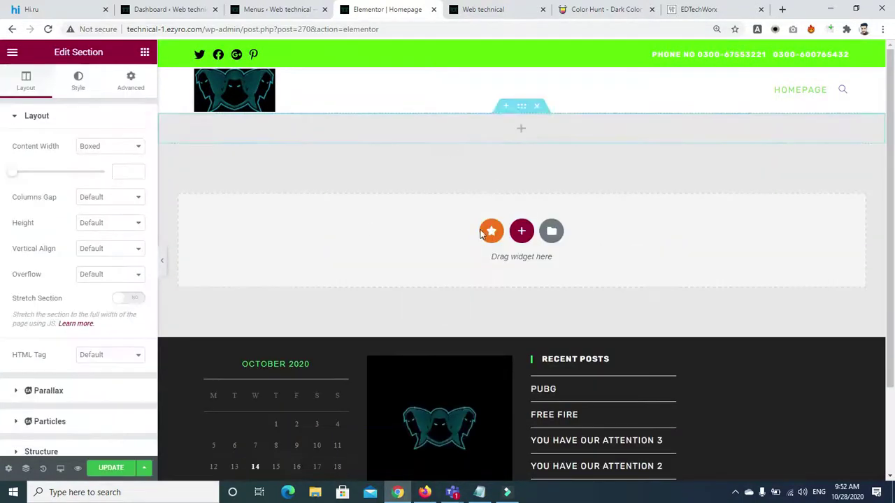
left_click(516, 113)
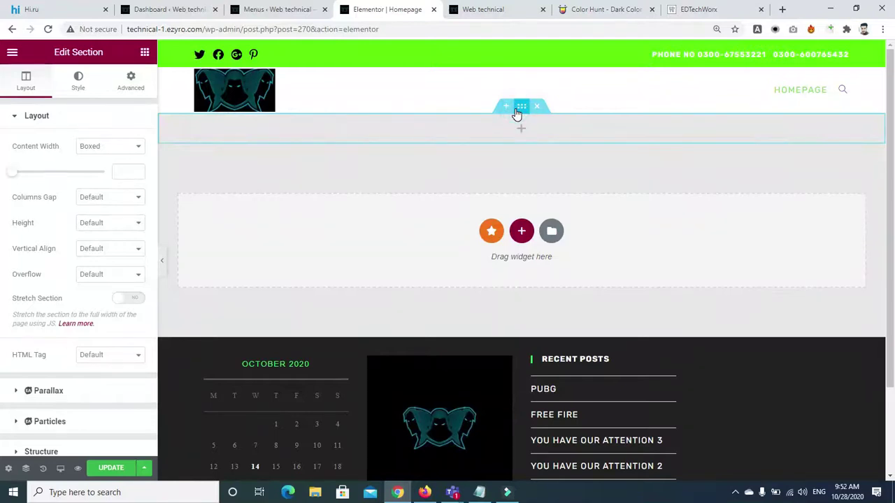
left_click(519, 111)
left_click(520, 102)
left_click(116, 222)
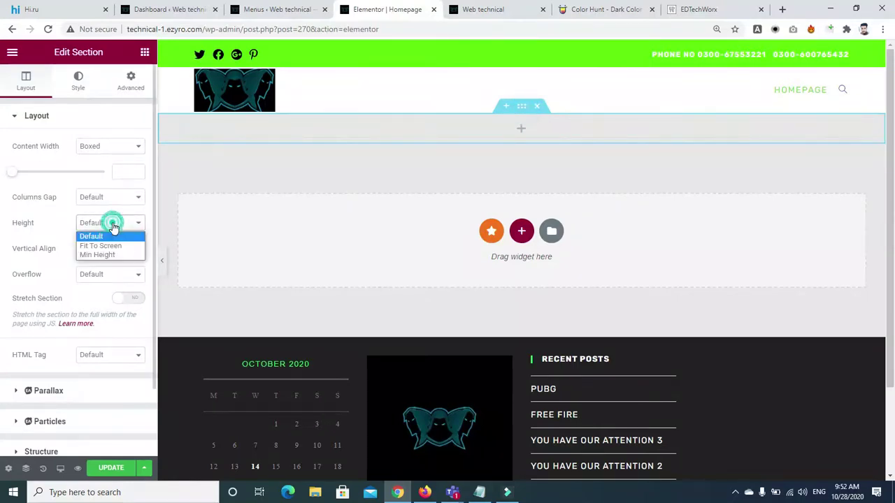
left_click(103, 253)
left_click_drag(36, 272, 47, 278)
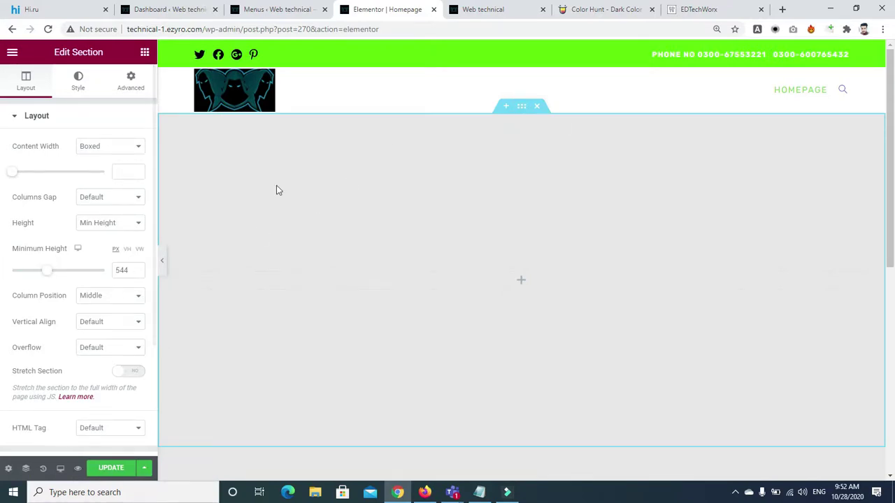
Give the section a classic background using the canyon image 1-1.jpg from the media library
left_click(78, 81)
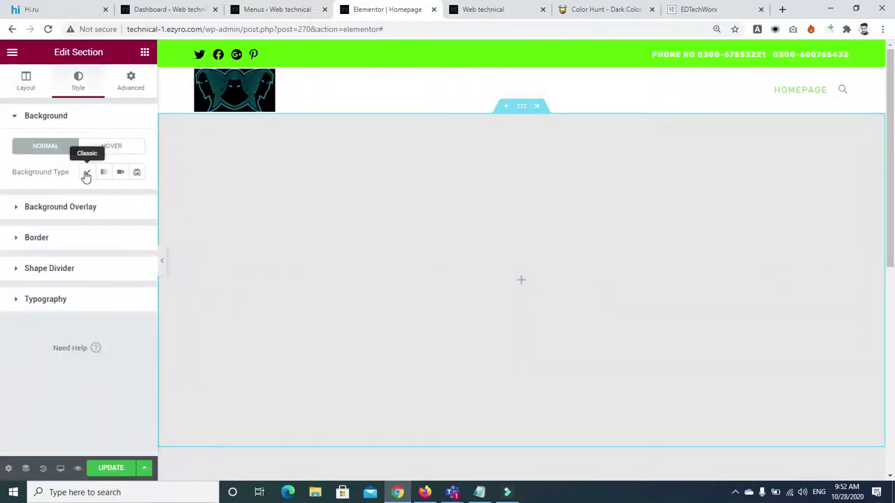
left_click(87, 173)
left_click(90, 267)
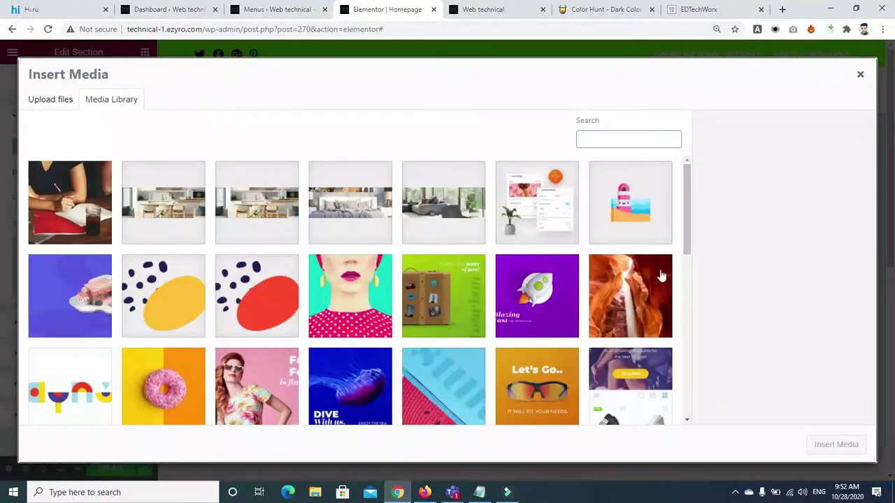
left_click(629, 287)
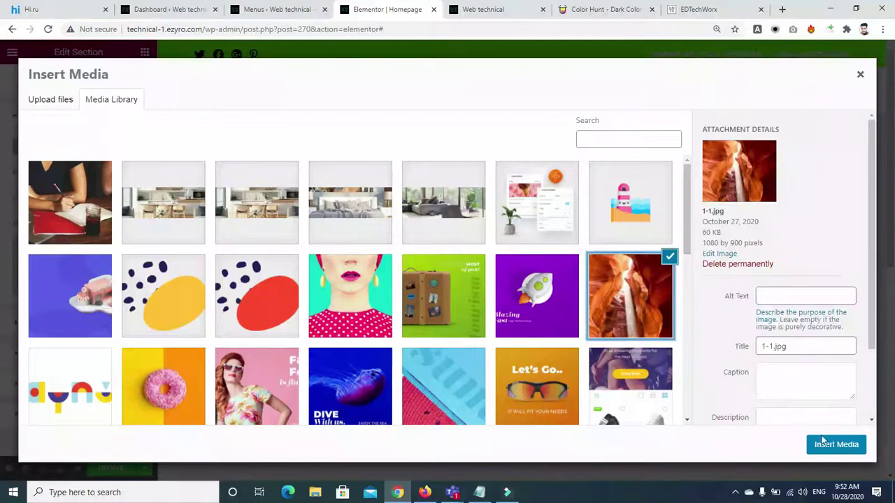
left_click(829, 448)
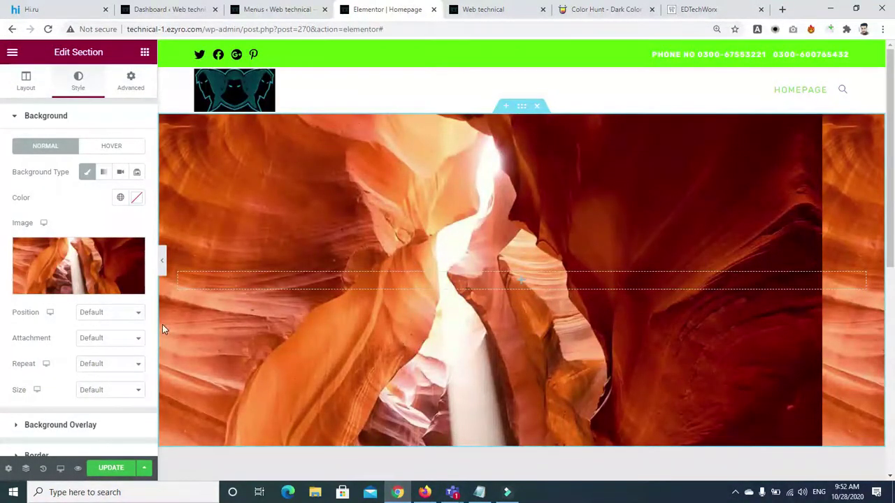
Set the section background image's attachment to Scroll, repeat to No-repeat and size to Cover
left_click(127, 338)
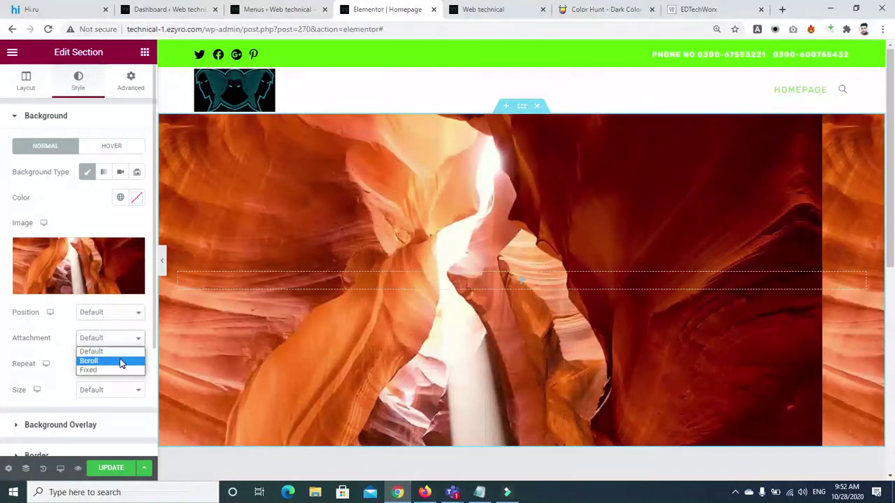
left_click(117, 363)
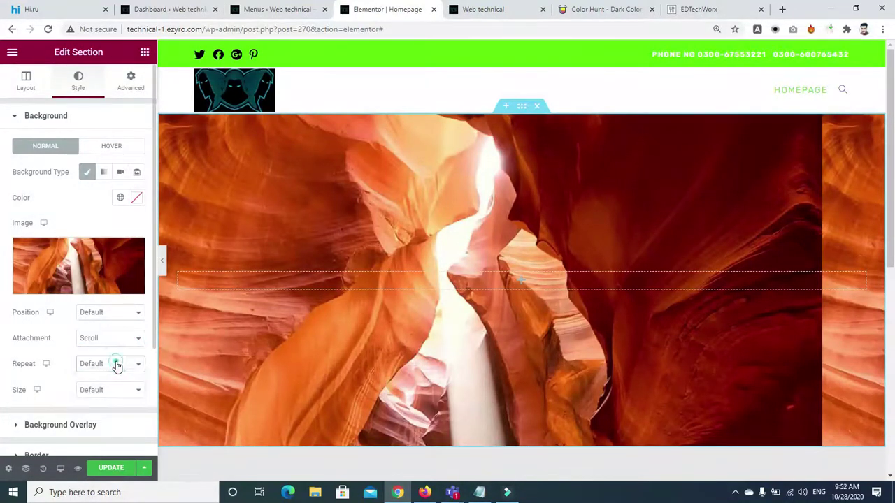
left_click(116, 365)
left_click(115, 389)
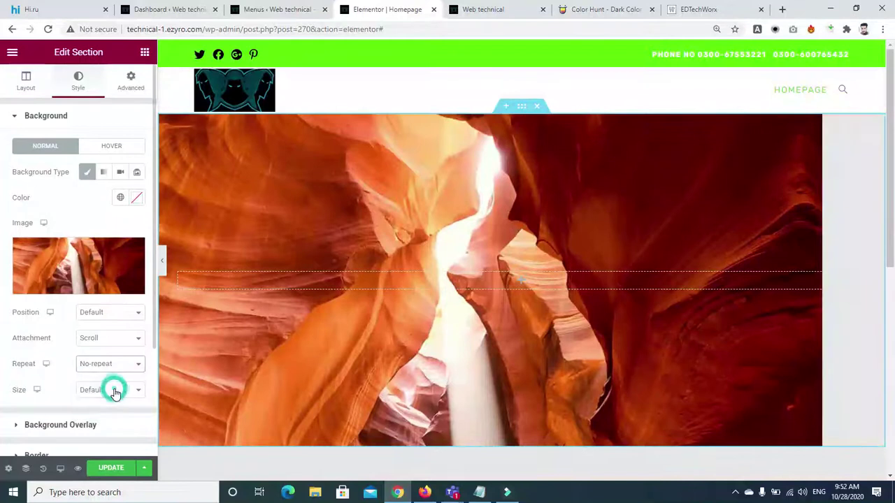
left_click(98, 391)
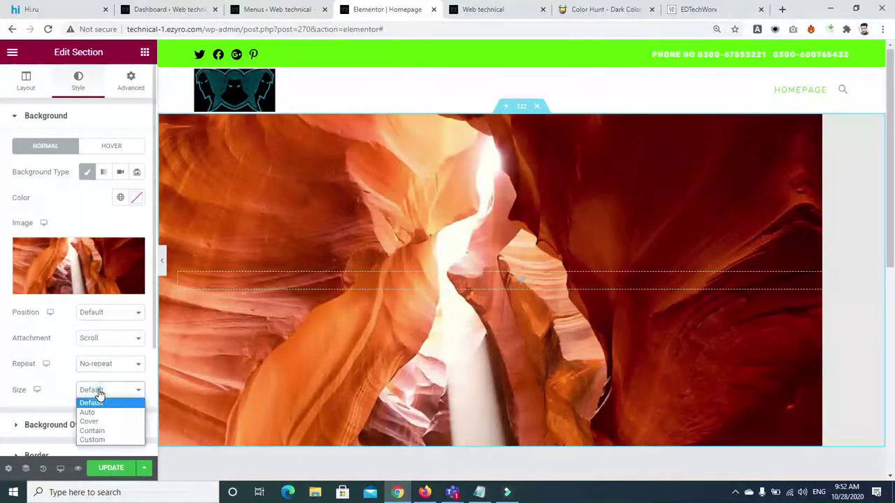
left_click(91, 421)
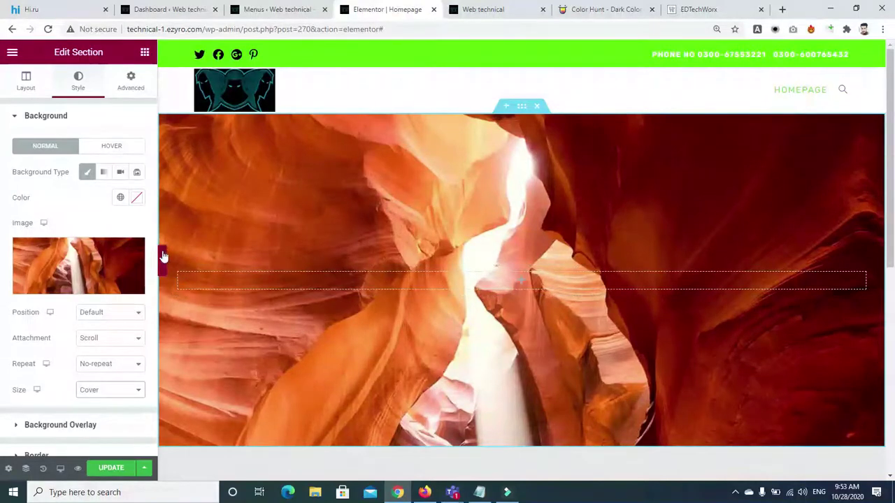
Add a classic background overlay to the section in the dark navy global color with opacity about 0.39
scroll(146, 280, "down", 3)
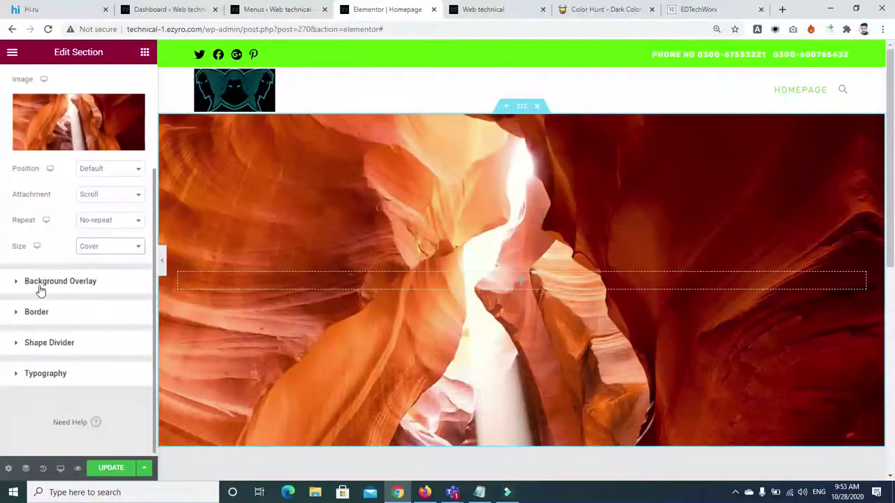
left_click(16, 287)
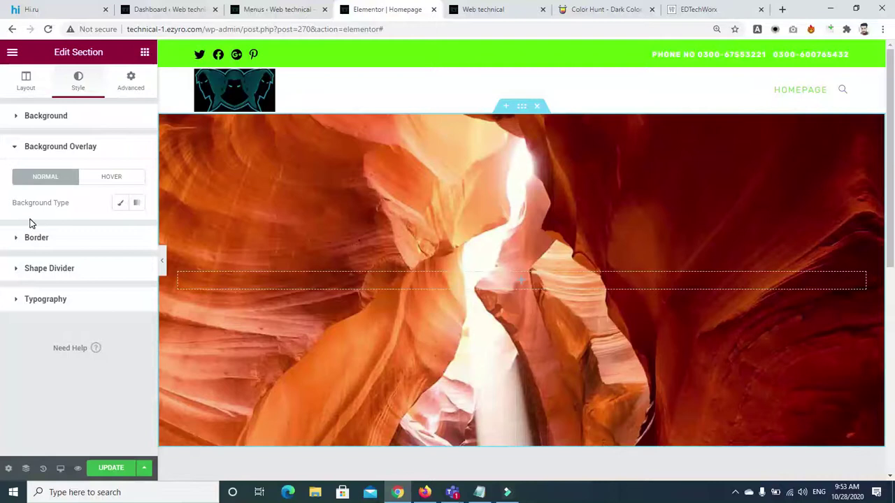
left_click(120, 202)
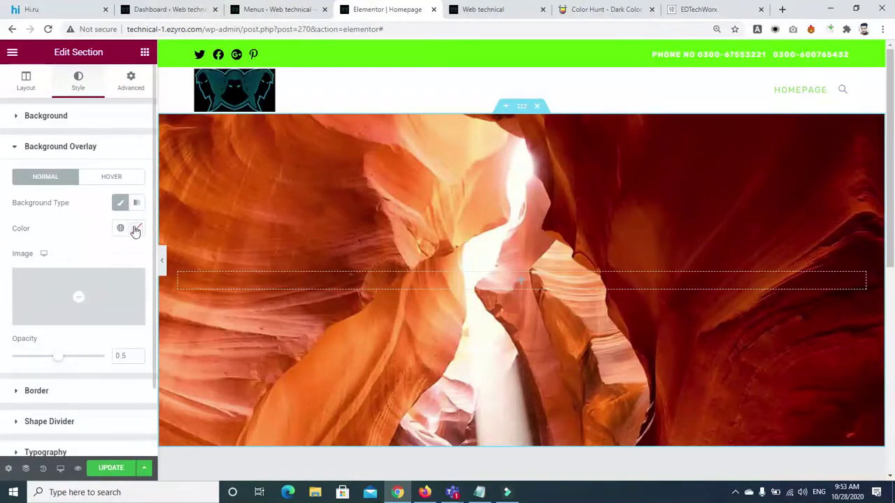
left_click(120, 228)
left_click(52, 330)
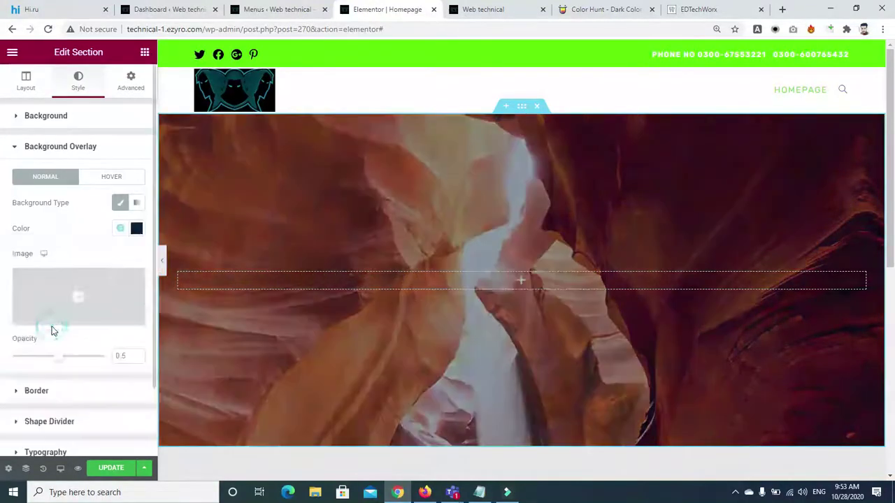
left_click_drag(60, 361, 51, 361)
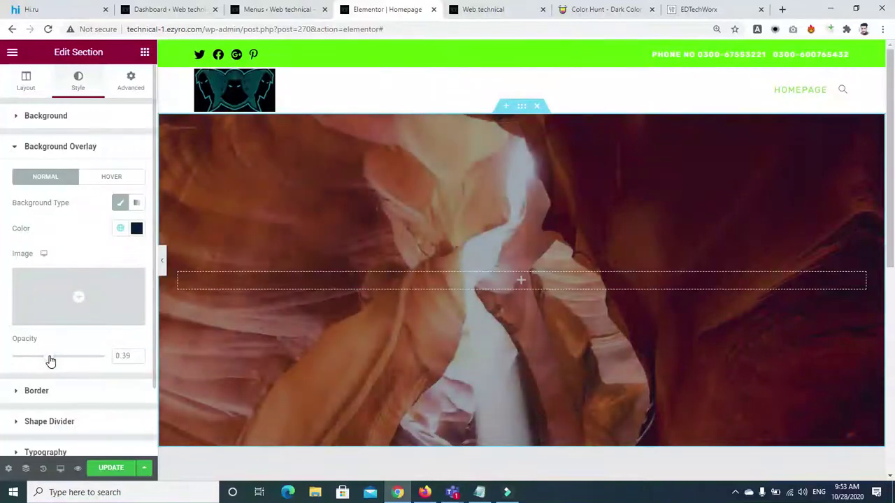
Change the background overlay to a custom fully saturated blue and set its opacity to about 0.32
left_click(136, 228)
left_click(156, 387)
left_click(178, 307)
left_click_drag(178, 306, 177, 288)
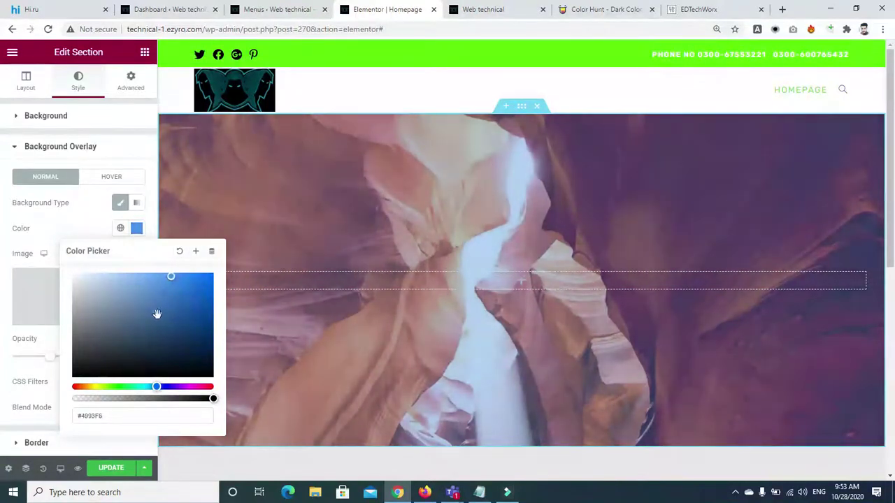
left_click(157, 313)
left_click(170, 387)
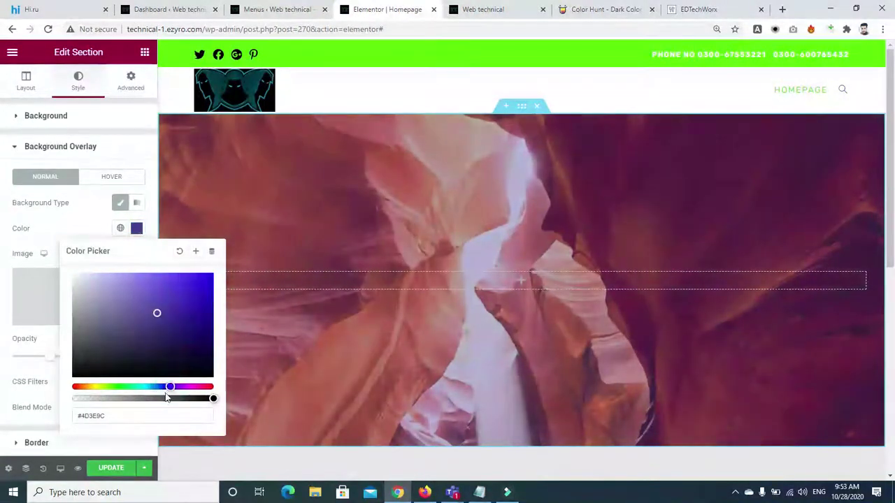
mouse_move(170, 386)
left_mouse_down()
mouse_move(186, 387)
mouse_move(42, 384)
mouse_move(169, 386)
left_mouse_up()
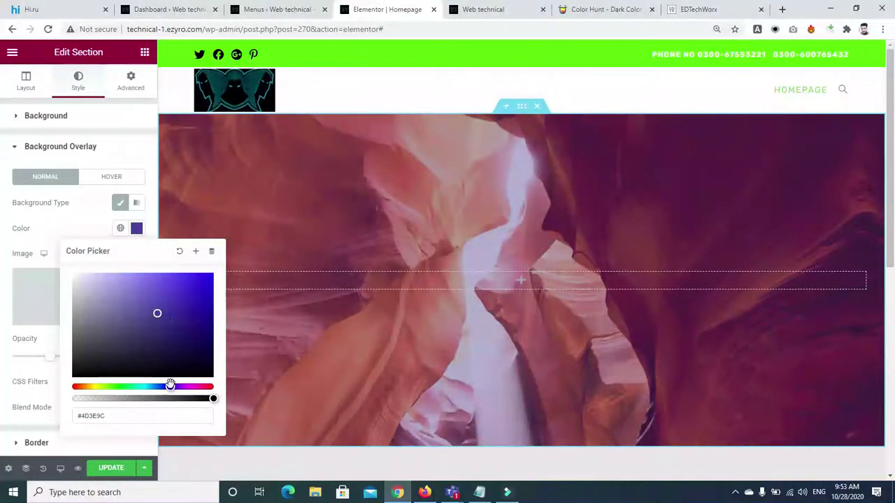
mouse_move(160, 314)
left_mouse_down()
mouse_move(223, 272)
mouse_move(215, 281)
left_mouse_up()
left_click(90, 204)
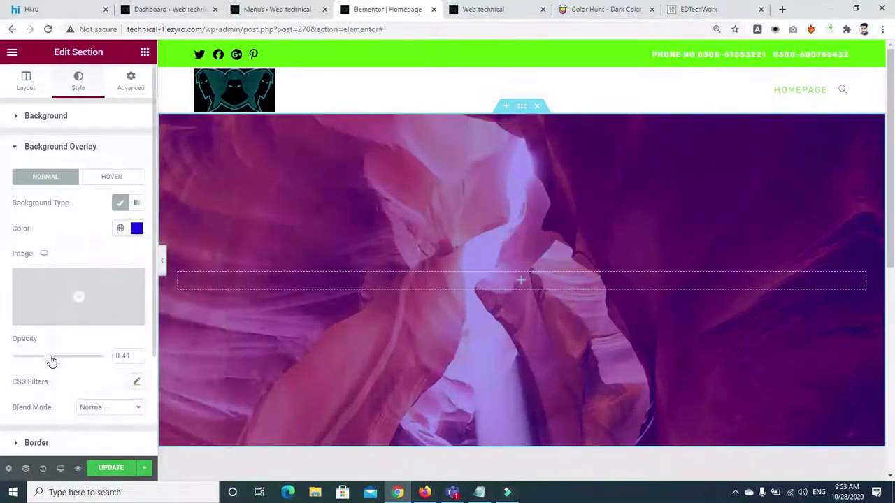
left_click_drag(50, 359, 43, 360)
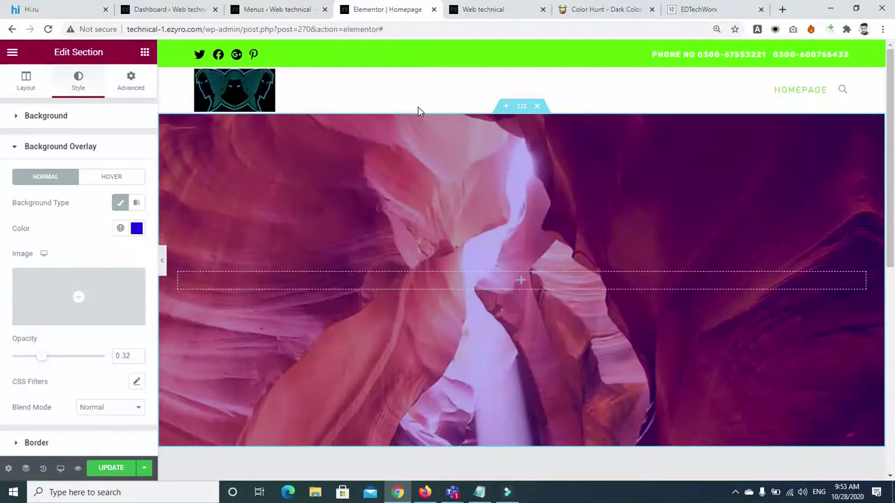
Search the widgets for a heading and place the Fancy Text widget in the section's empty column
left_click(145, 52)
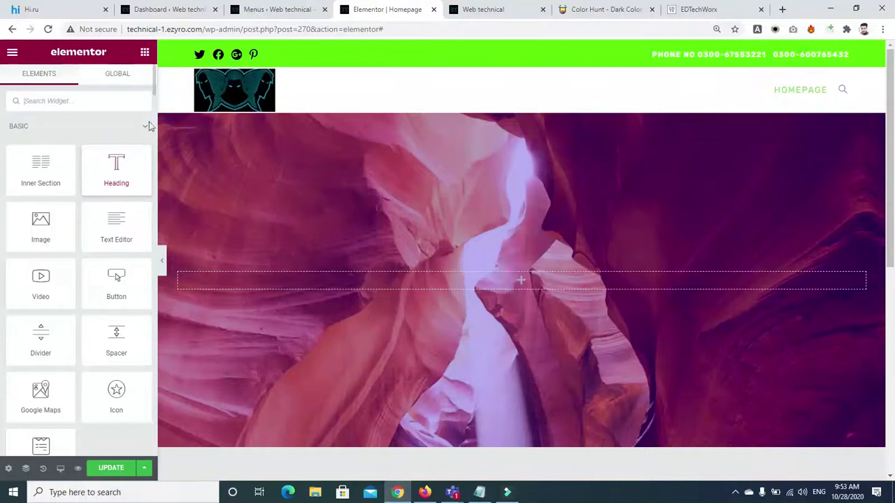
left_click(102, 95)
type("s")
key("BackSpace")
type("h")
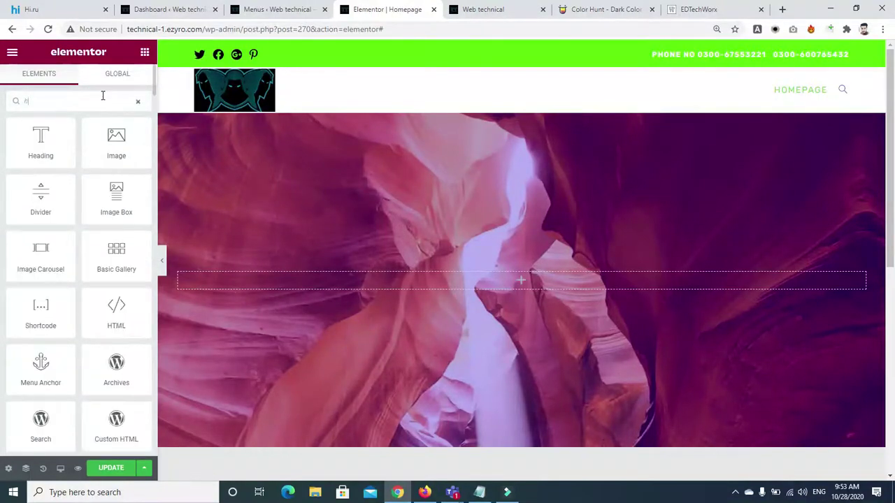
type("eadl")
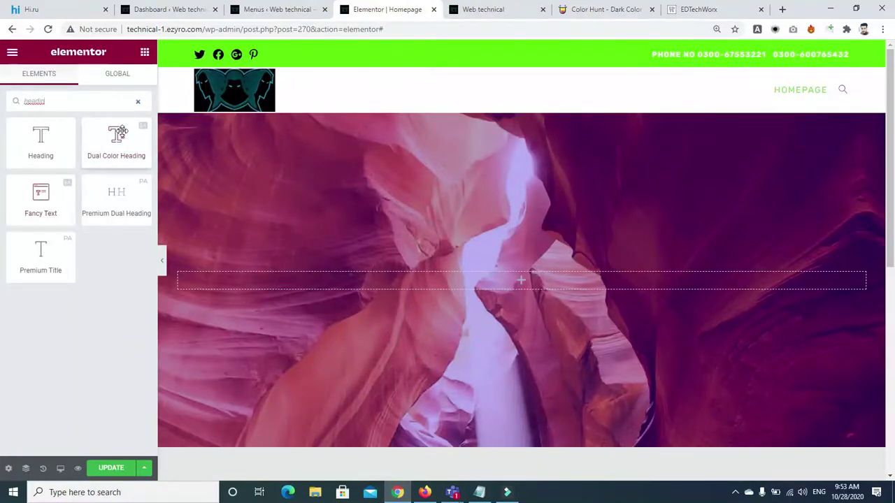
type("n")
left_click_drag(39, 204, 510, 280)
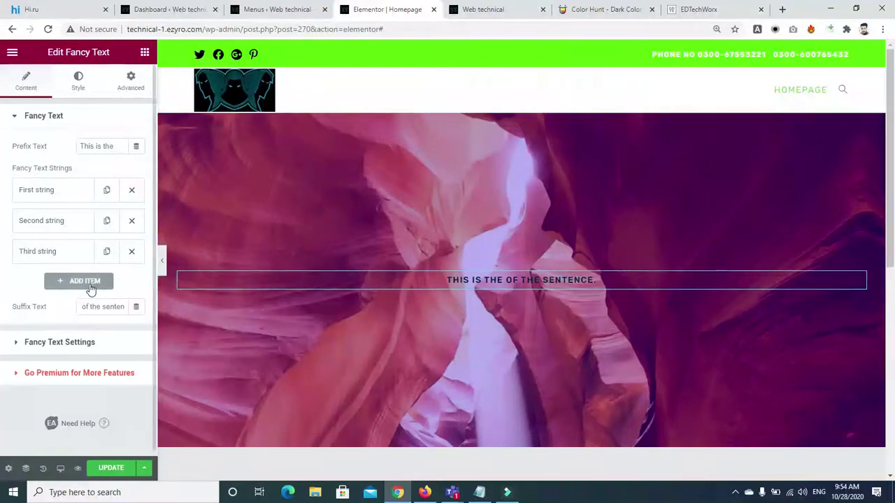
Try the Fade and Typing animations on the Fancy Text and set its animation type to Fade Up, keeping Style 1
left_click(18, 346)
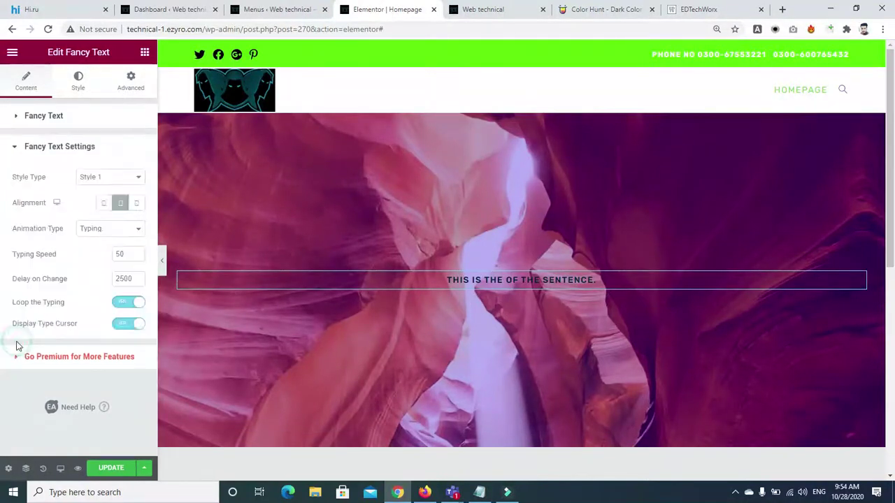
left_click(123, 230)
left_click(88, 251)
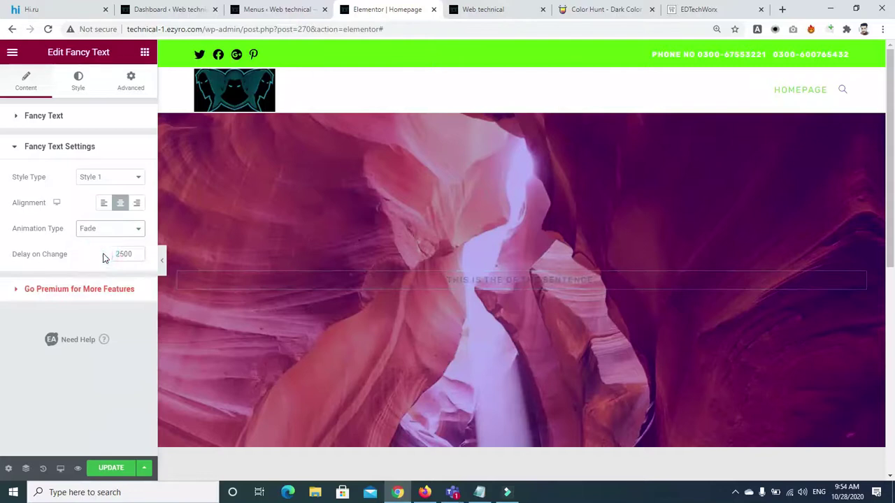
left_click(104, 230)
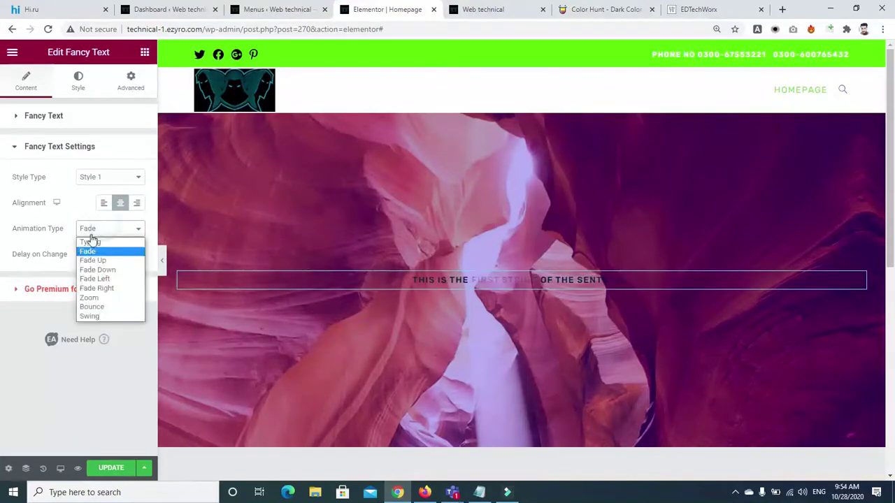
left_click(112, 243)
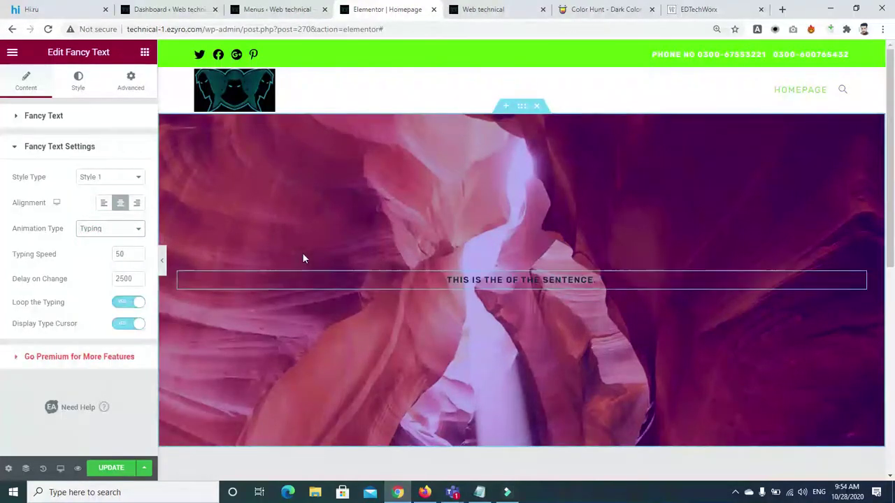
left_click(114, 179)
left_click(98, 180)
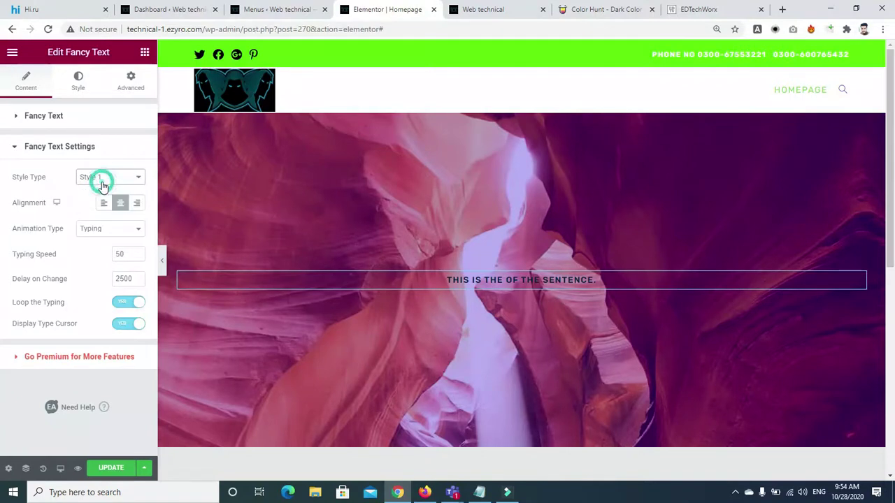
left_click(104, 232)
left_click(97, 257)
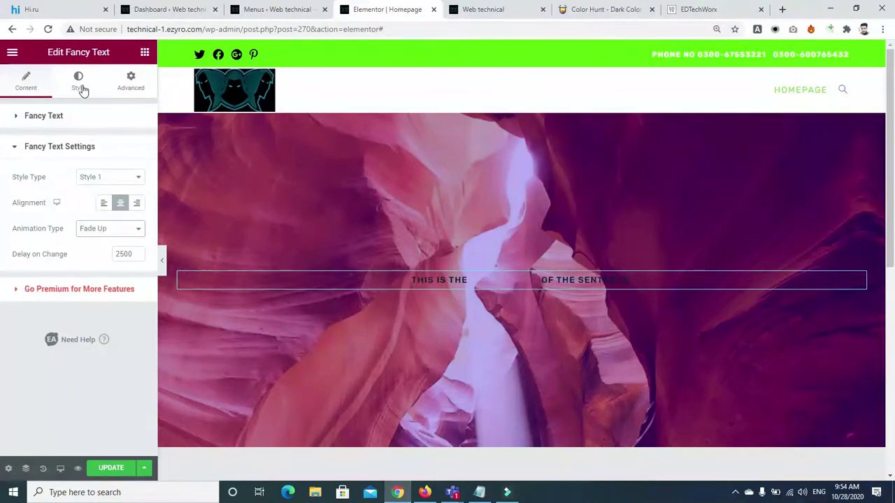
Set the Fancy Text's prefix text color to the white global color New Item #3
left_click(16, 125)
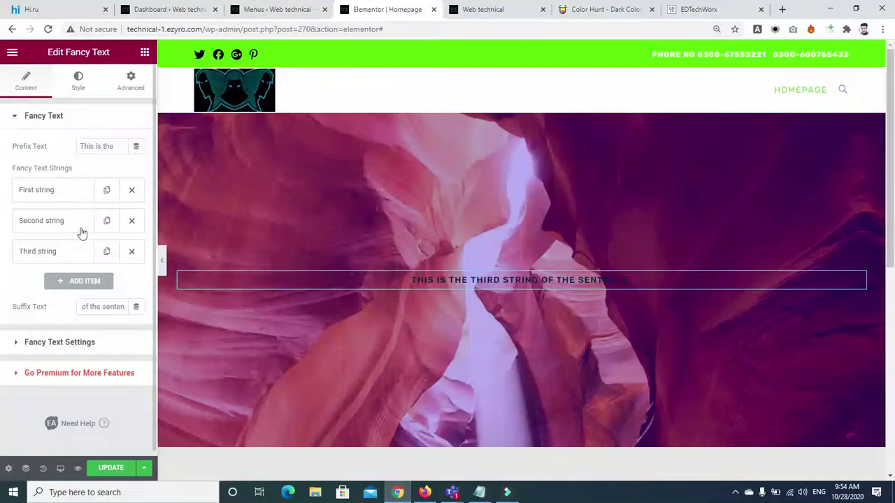
left_click(79, 80)
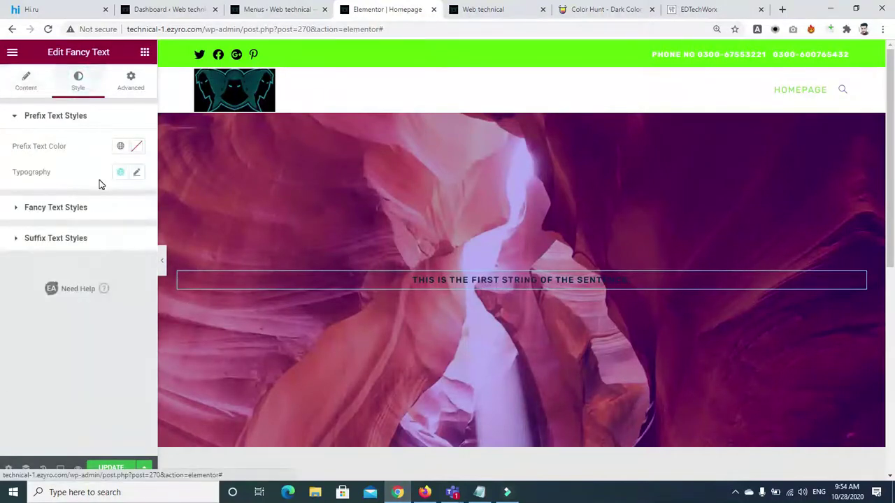
left_click(121, 174)
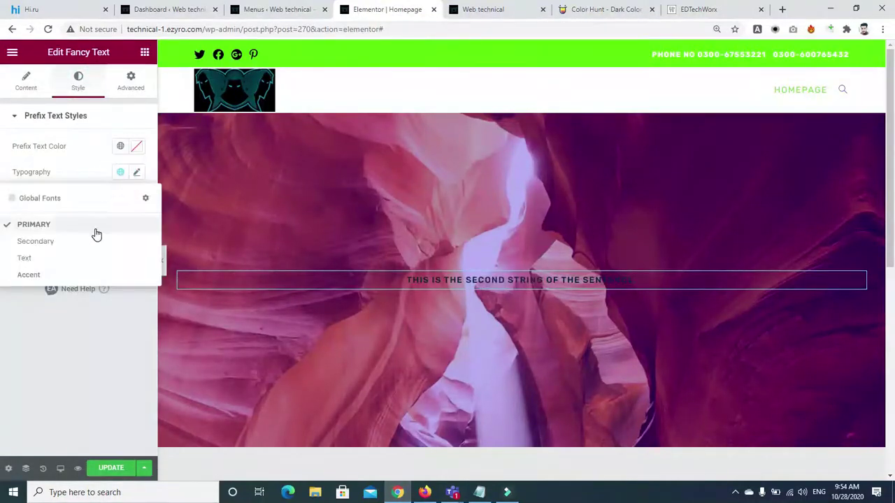
left_click(122, 148)
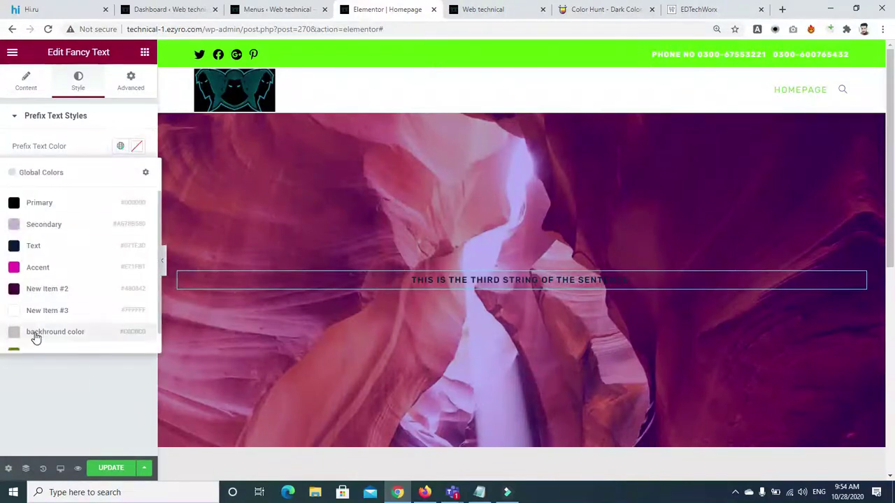
left_click(44, 311)
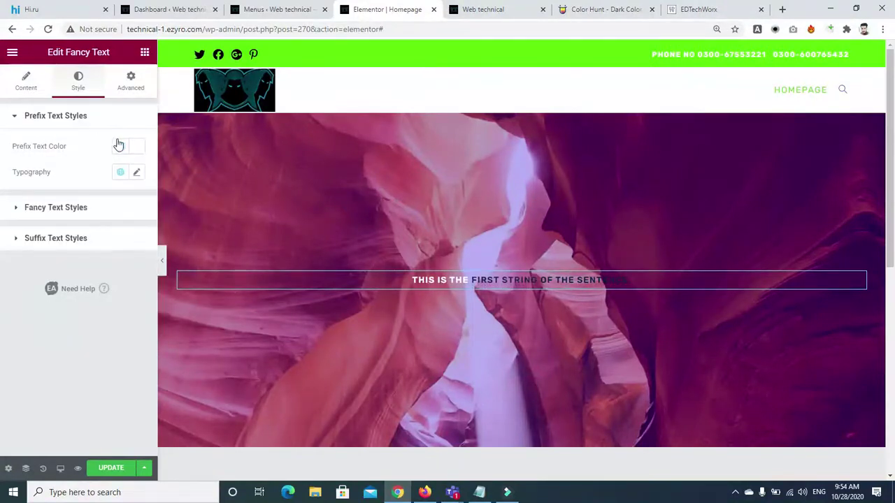
Set the prefix text's typography to the Accent global font and its color to custom white #FFFFFF
left_click(121, 172)
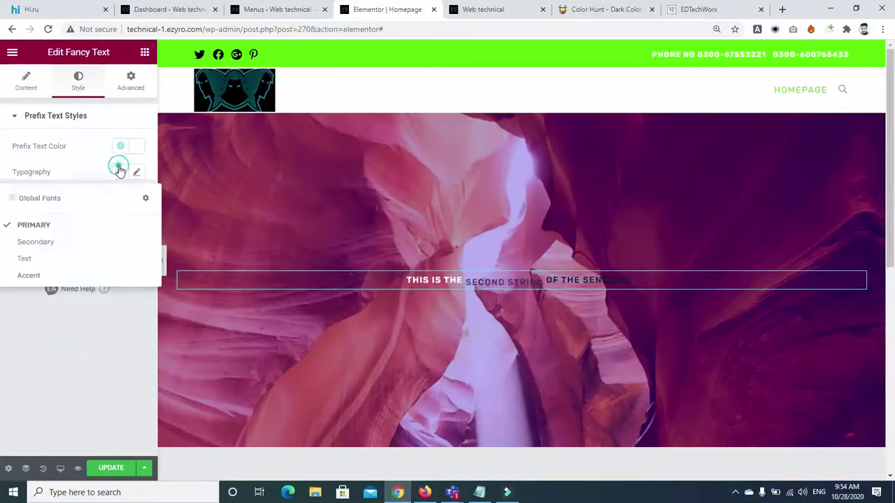
left_click(44, 240)
left_click(120, 172)
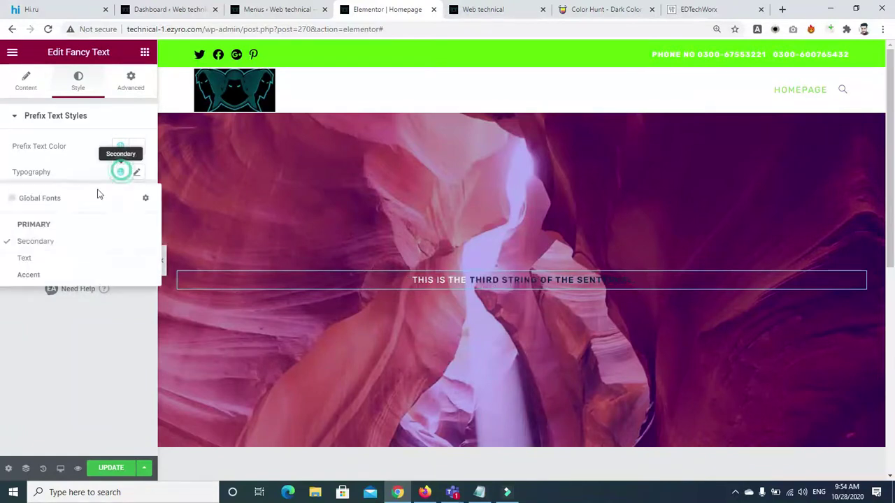
left_click(51, 275)
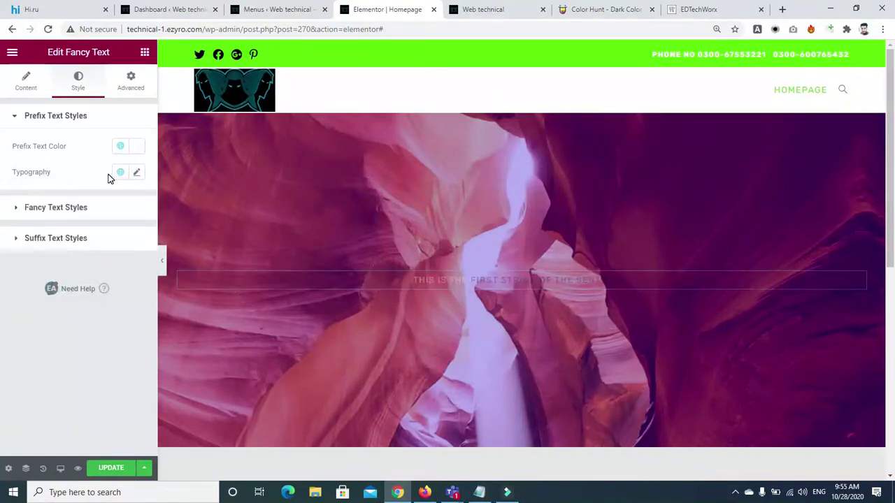
left_click(139, 147)
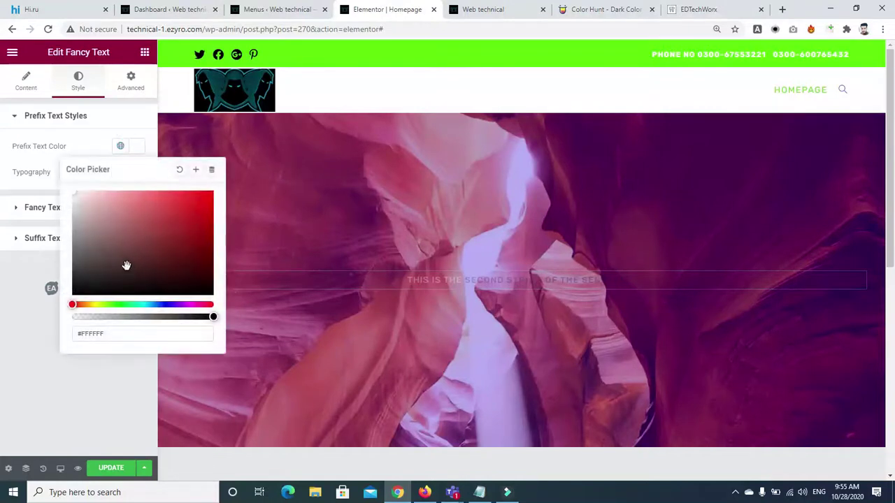
left_click(72, 148)
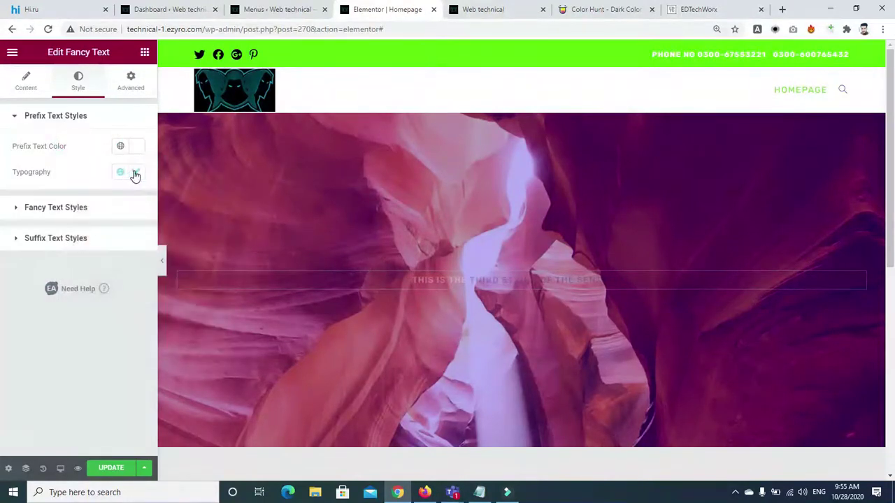
Set the prefix text's font size to 35 px in its typography, try weight 400, and restore weight 500
left_click(136, 172)
left_click(120, 227)
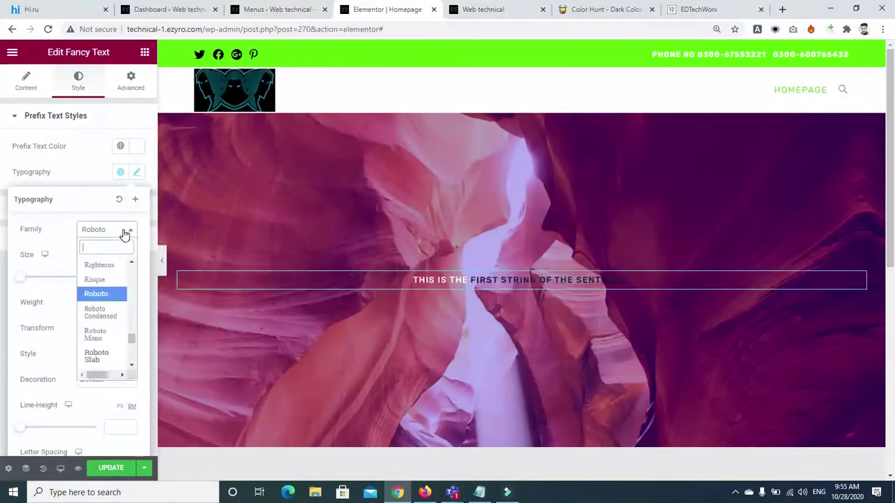
left_click(50, 230)
left_click(116, 276)
type("35")
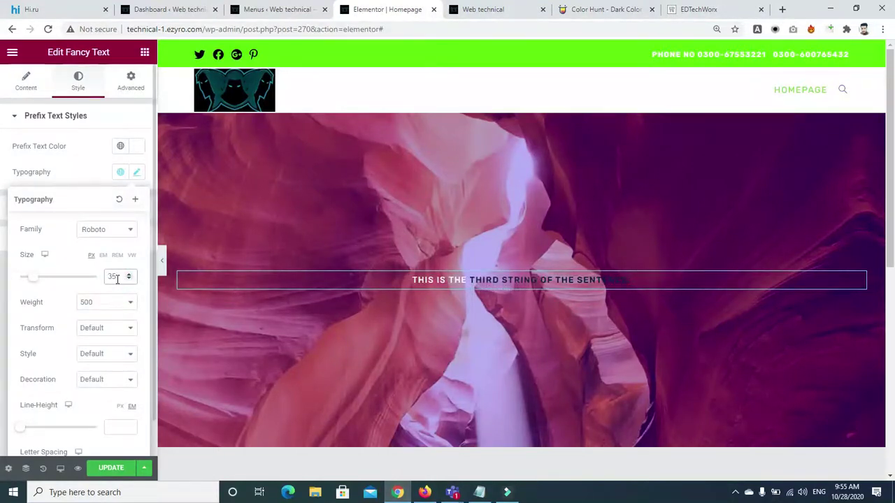
left_click(110, 303)
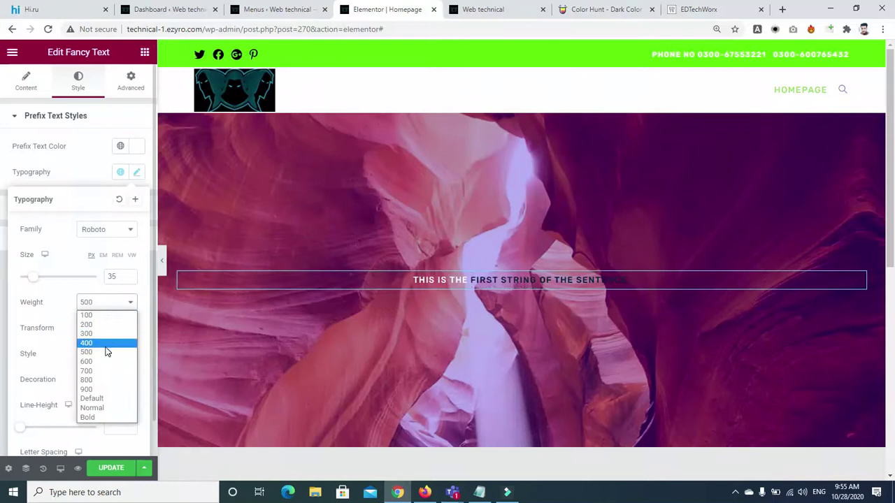
left_click(105, 345)
left_click(105, 310)
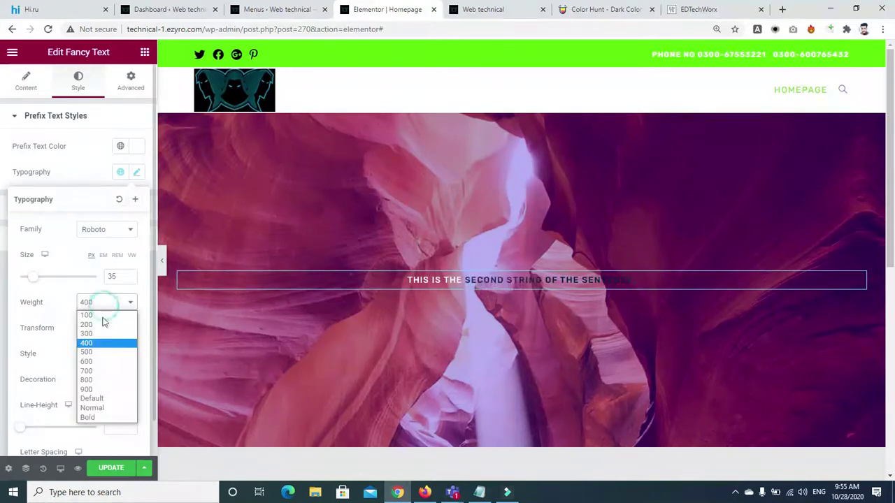
left_click(98, 355)
Set the prefix text's font size to 55 px and close its typography settings
left_click(121, 276)
key("BackSpace")
key("BackSpace")
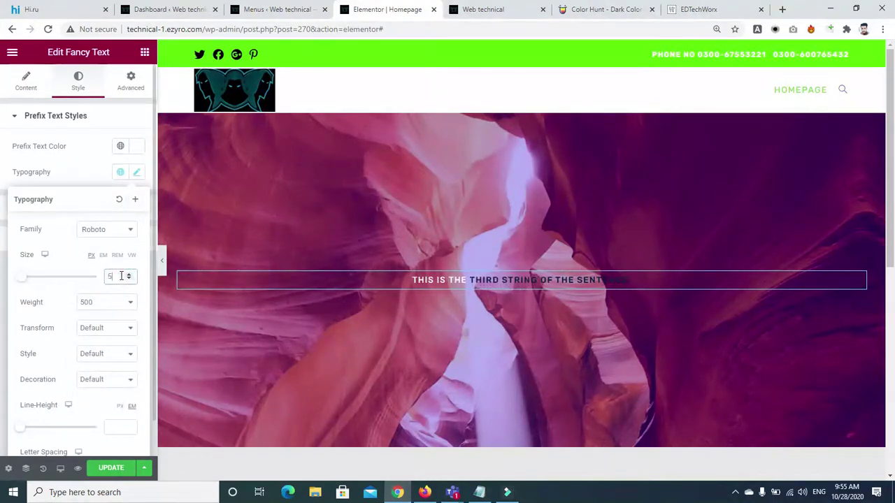
left_click(83, 172)
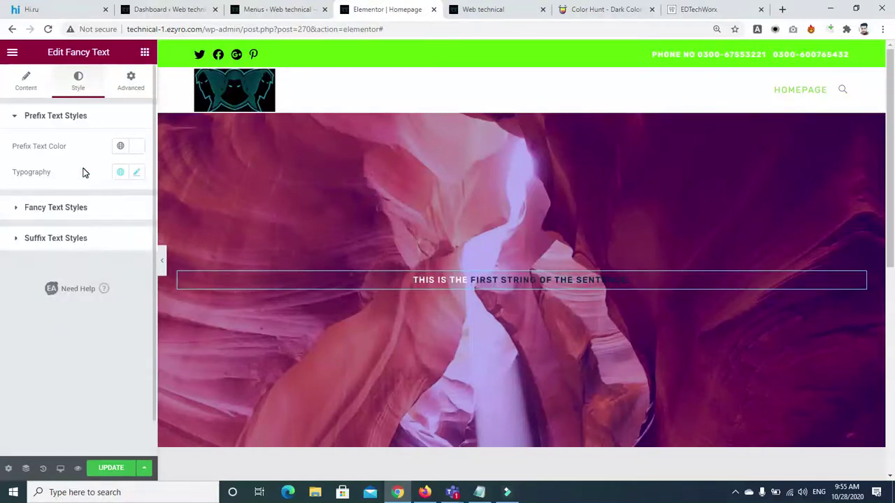
Try the Accent and New Item #3 global colors on the fancy text and set its color to the Text global color
left_click(24, 208)
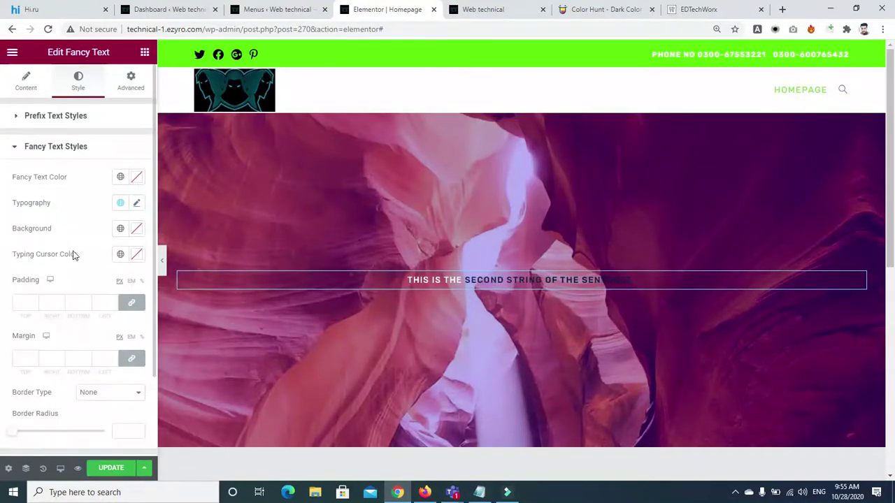
left_click(120, 178)
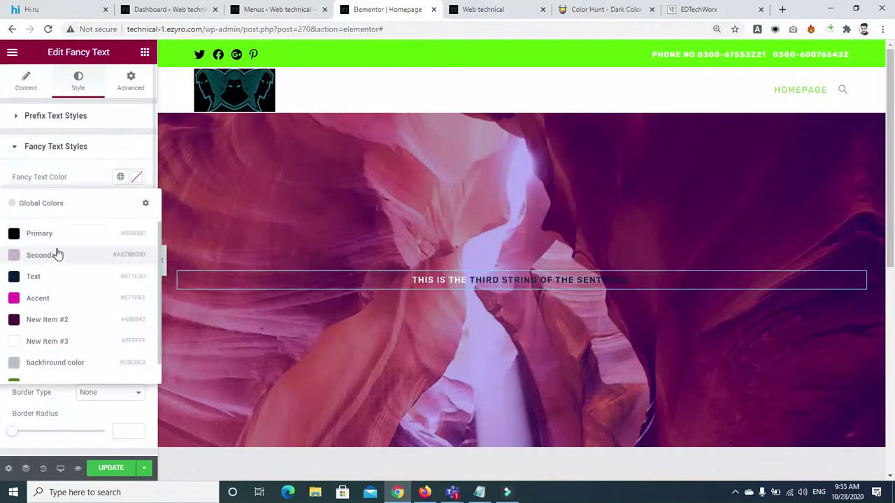
left_click(32, 297)
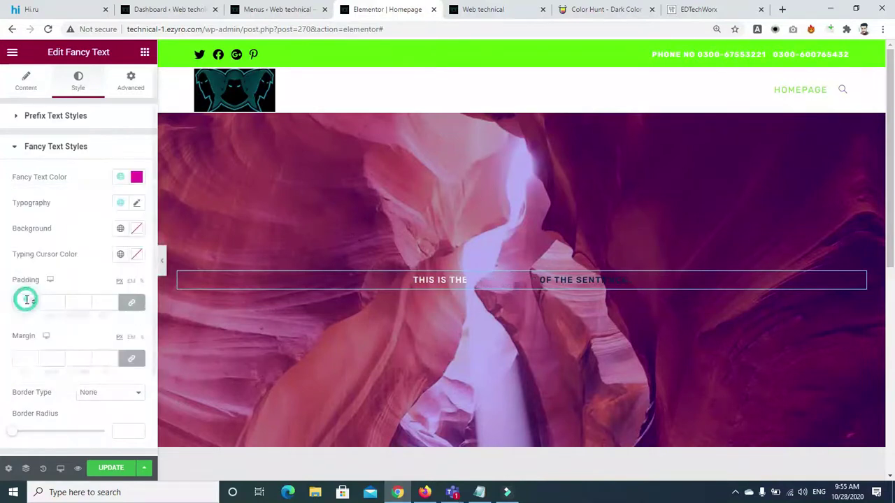
left_click(120, 179)
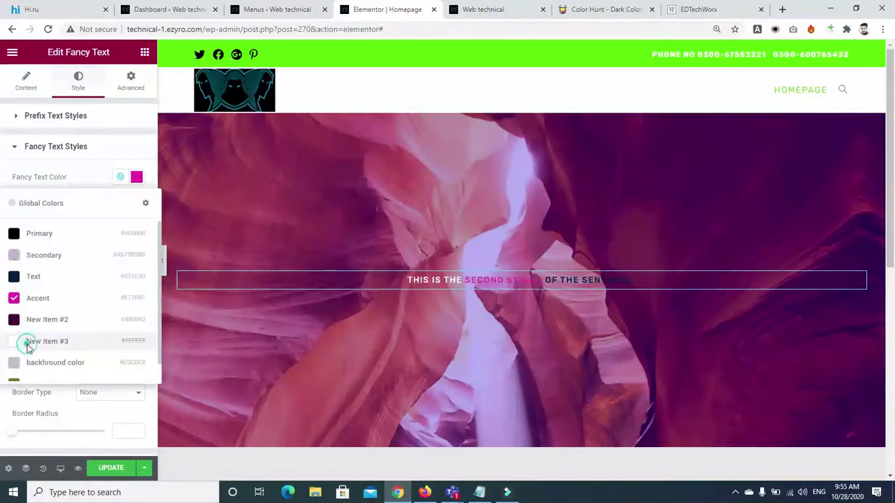
left_click(28, 344)
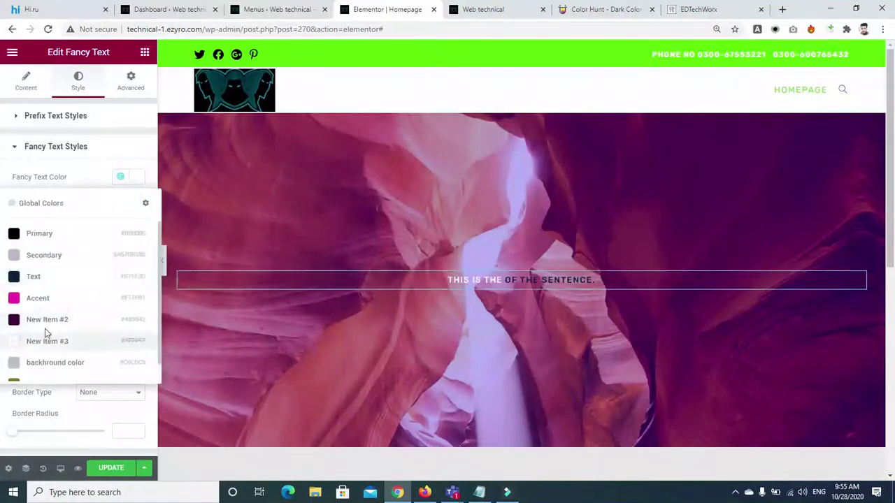
left_click(31, 278)
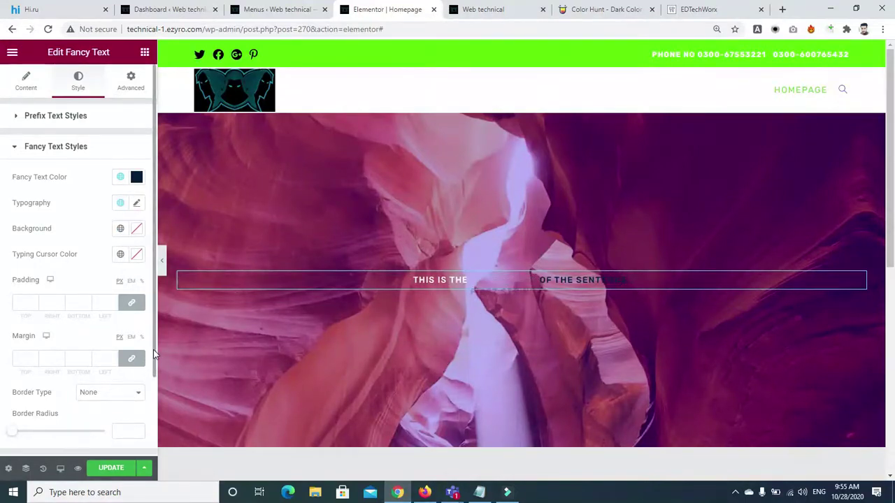
scroll(150, 378, "down", 2)
scroll(147, 413, "up", 2)
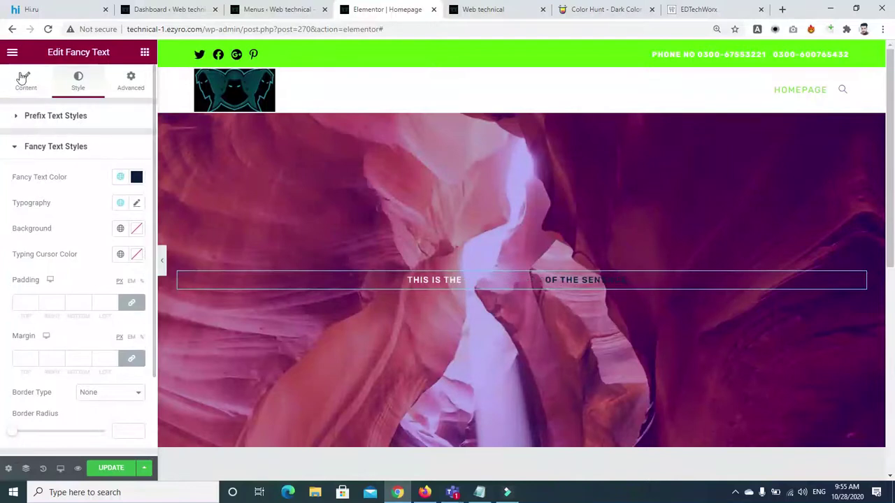
left_click(23, 77)
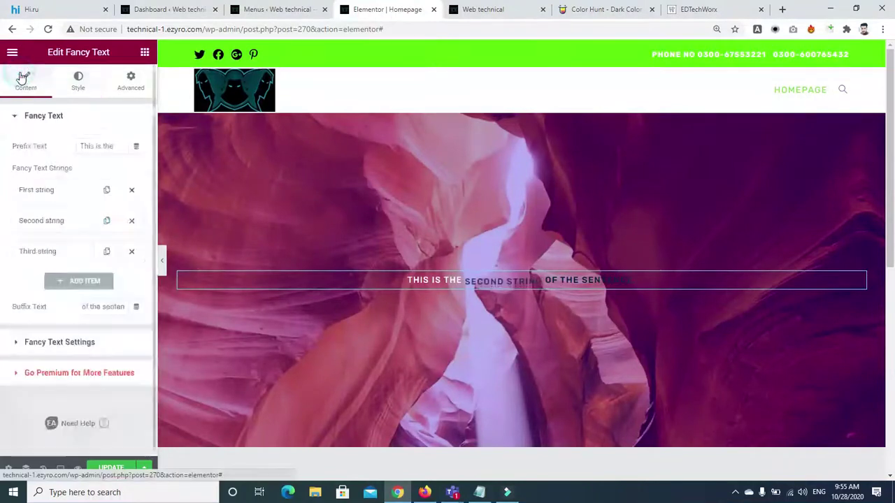
left_click(18, 344)
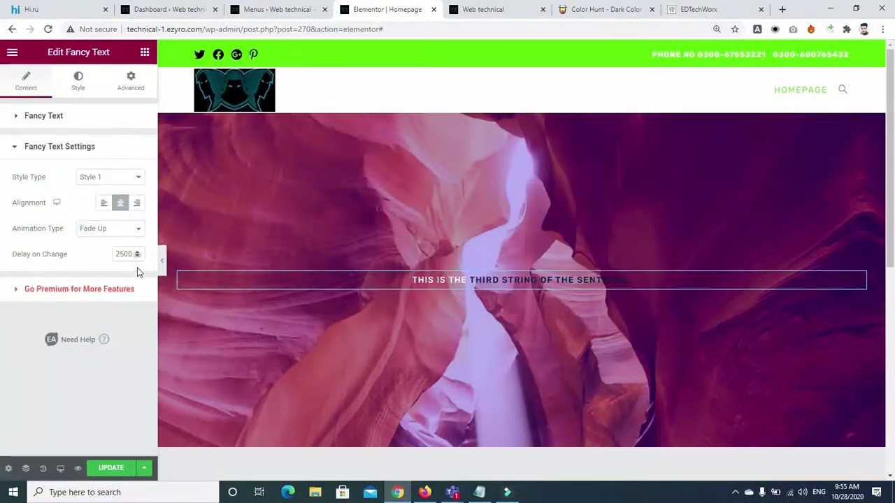
Enlarge the fancy text by setting its typography size to 23 px
left_click(71, 88)
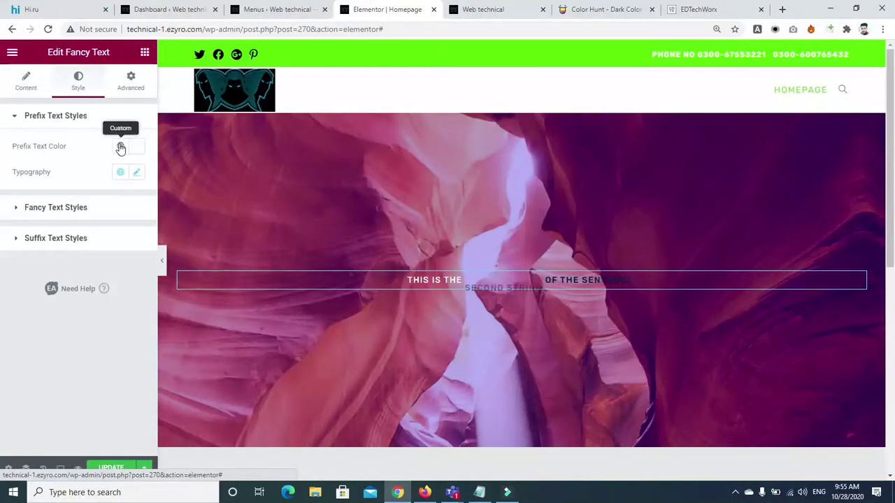
left_click(13, 209)
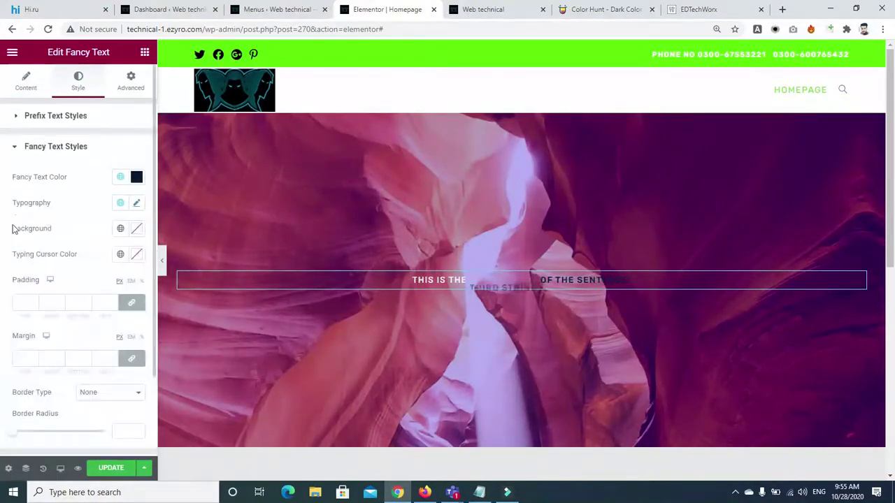
left_click(137, 204)
left_click_drag(19, 310, 25, 313)
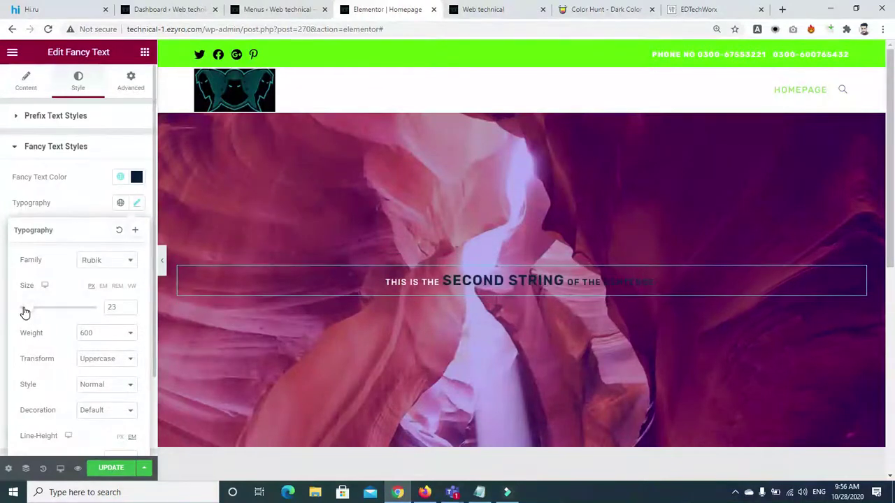
left_click(15, 147)
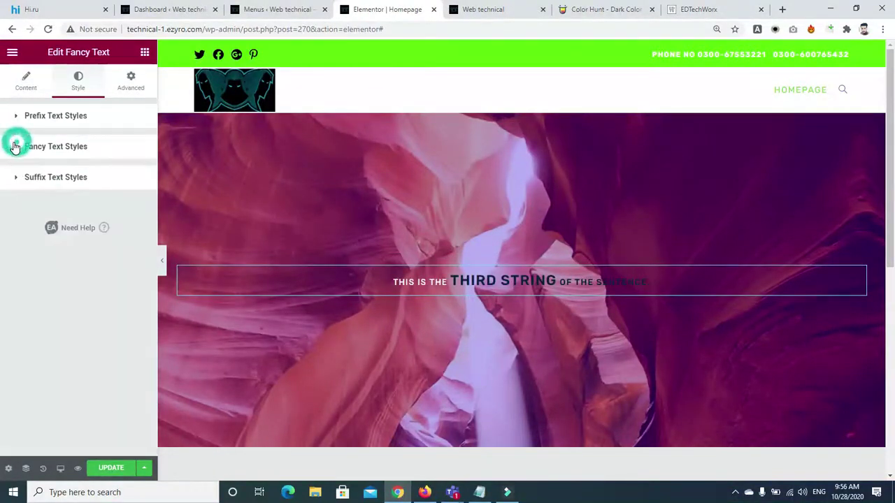
Enlarge the suffix text by setting its typography size to 27 px
left_click(8, 179)
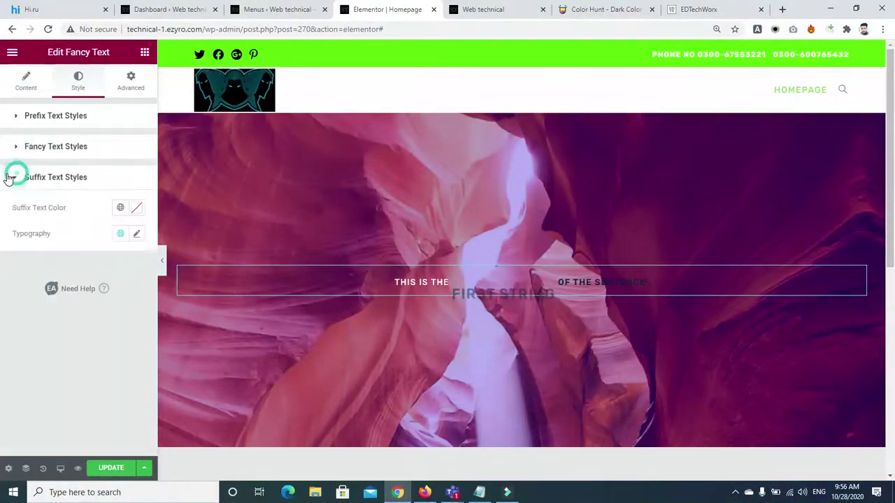
left_click(137, 234)
left_click_drag(26, 346, 28, 347)
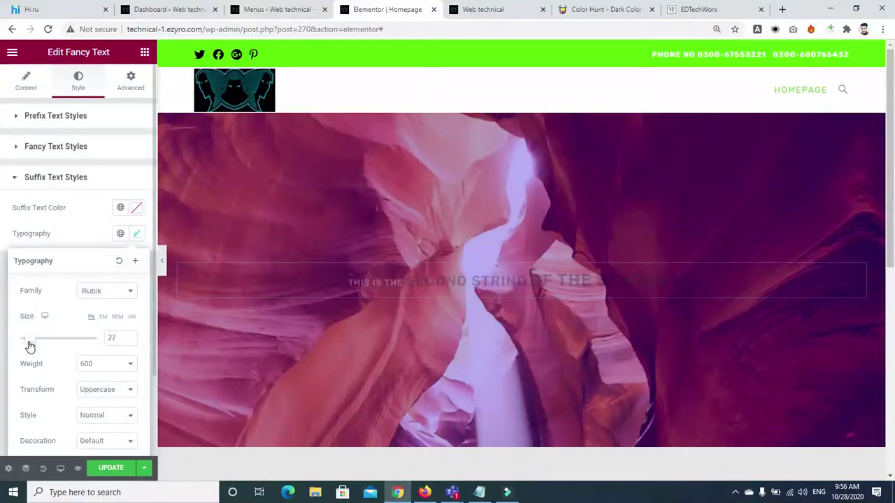
left_click(139, 171)
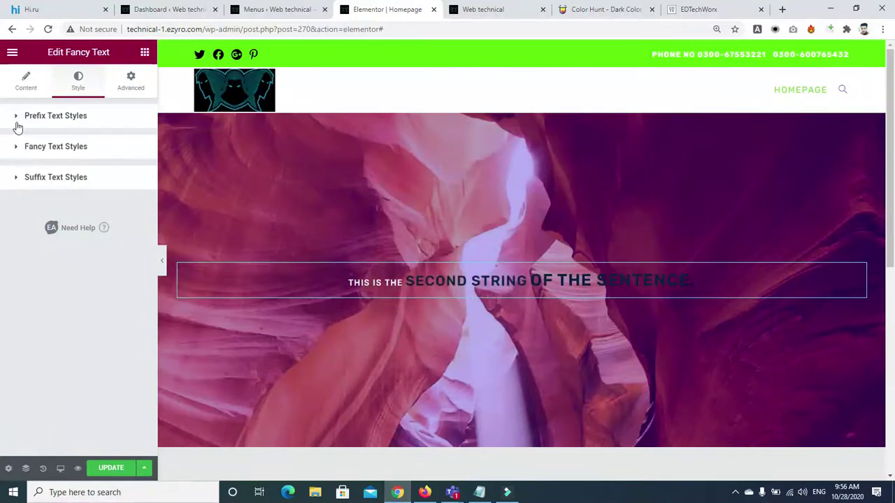
Try larger font sizes such as 78 px for the prefix text and leave it at 59 px
left_click(16, 120)
left_click(138, 173)
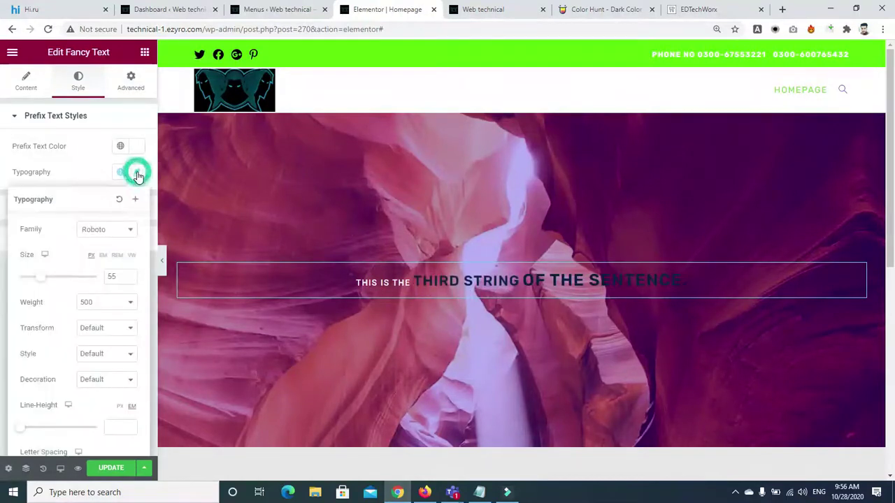
left_click_drag(42, 281, 47, 281)
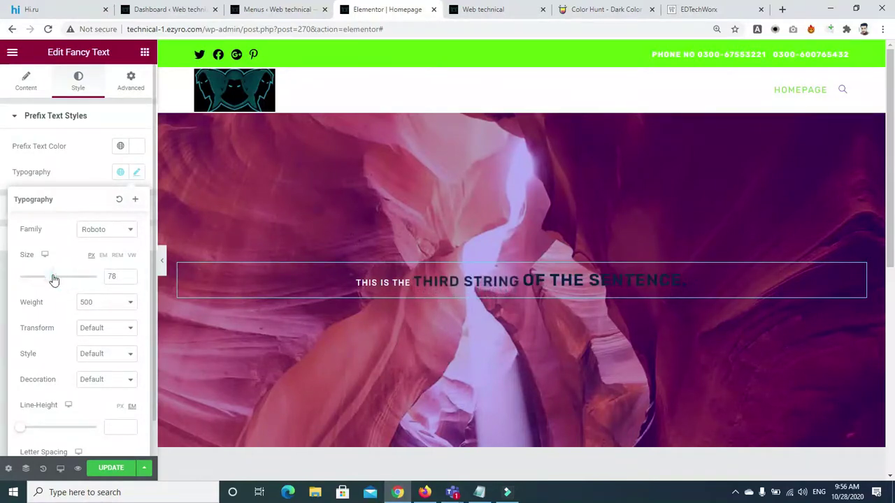
left_click(103, 160)
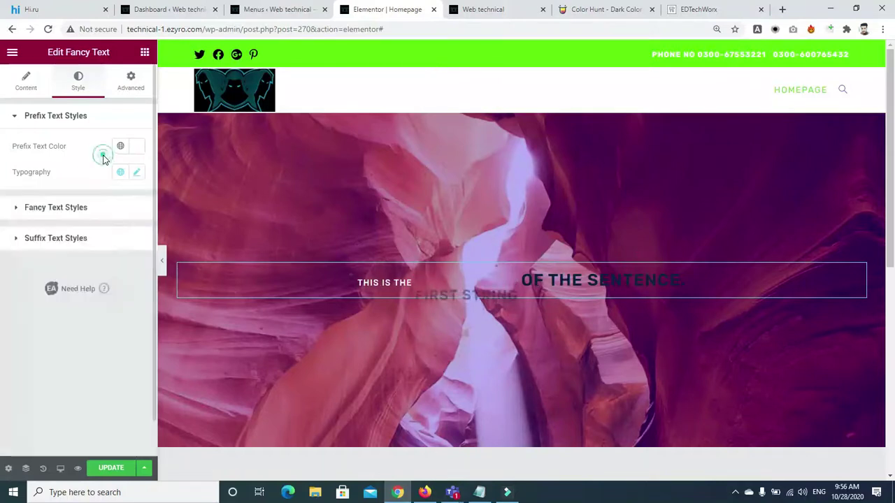
left_click(26, 82)
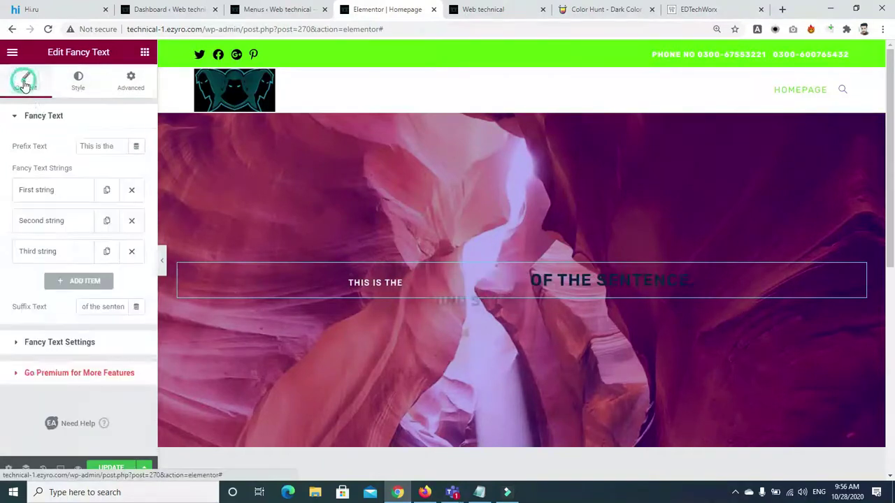
left_click(68, 198)
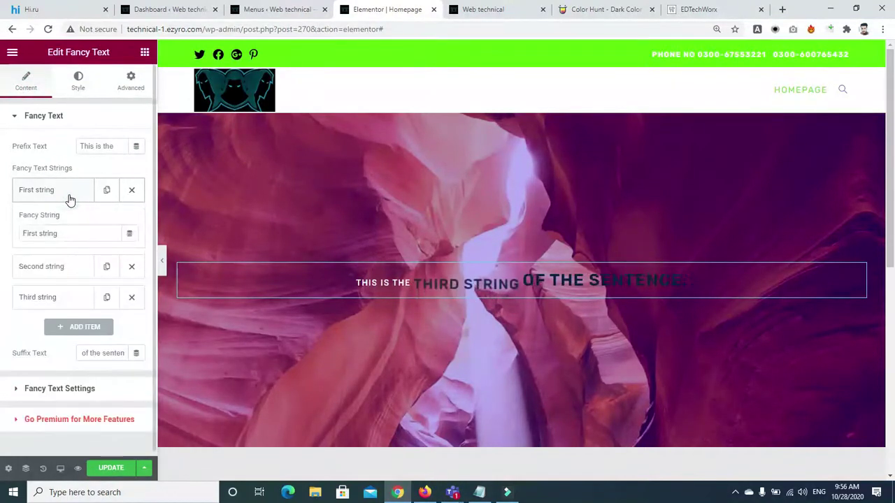
left_click(69, 199)
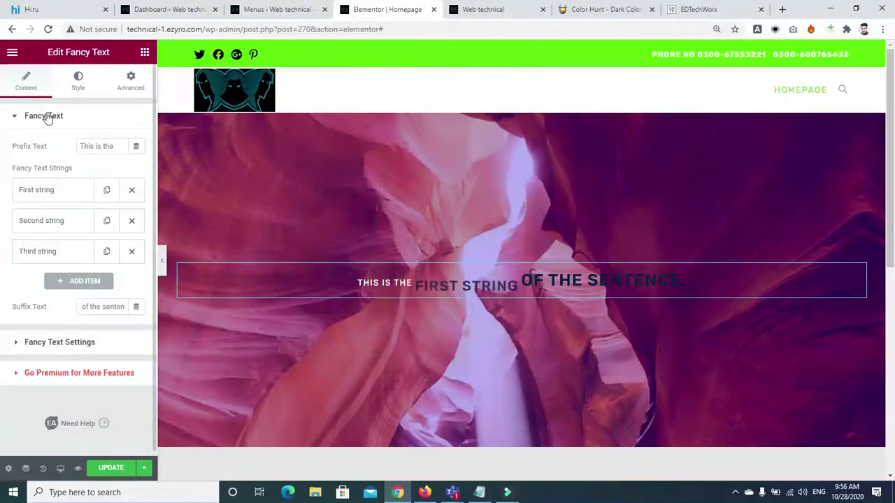
triple_click(119, 148)
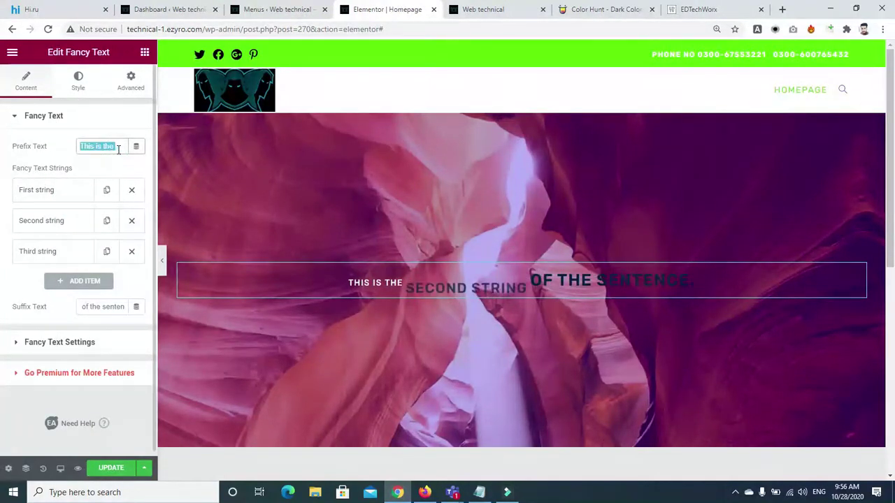
Set the prefix text's color to the Accent global color and its font size to 102 px
left_click(78, 77)
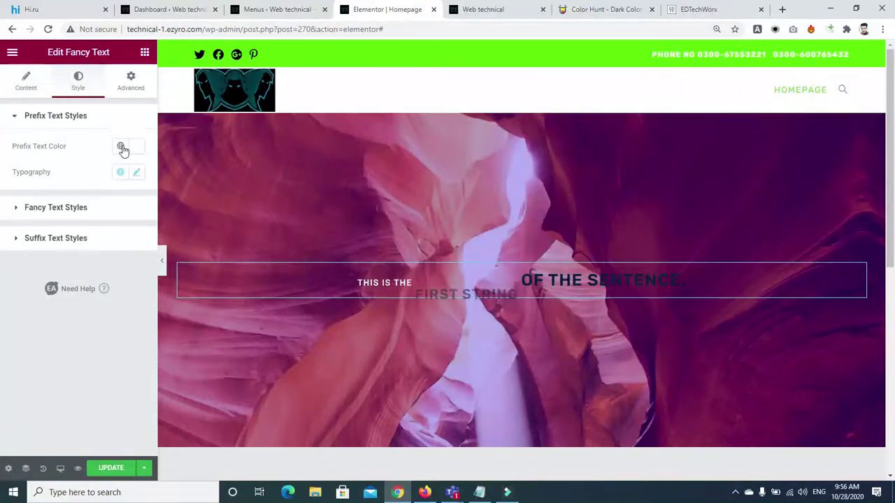
left_click(121, 148)
left_click(32, 270)
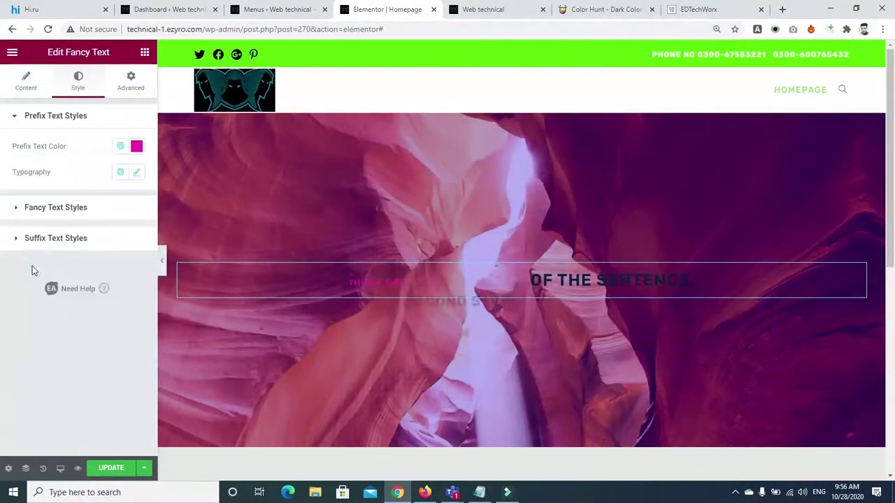
left_click(136, 180)
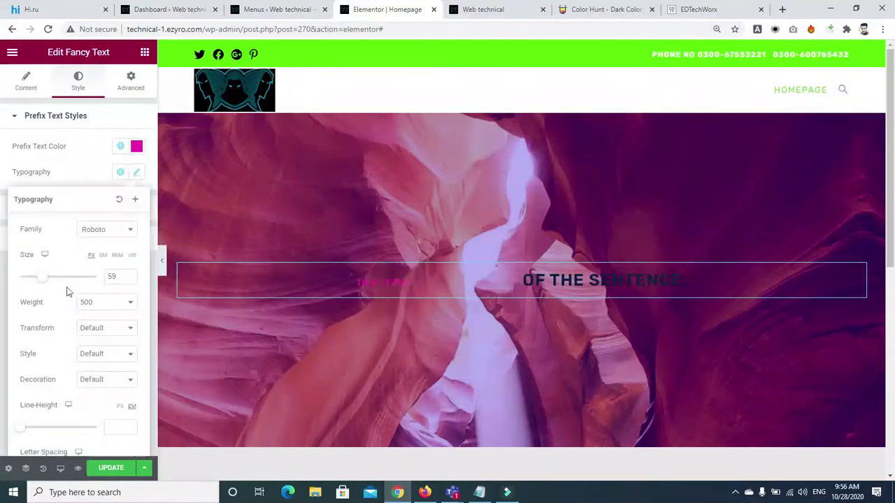
mouse_move(70, 285)
left_mouse_down()
mouse_move(91, 286)
mouse_move(56, 280)
left_mouse_up()
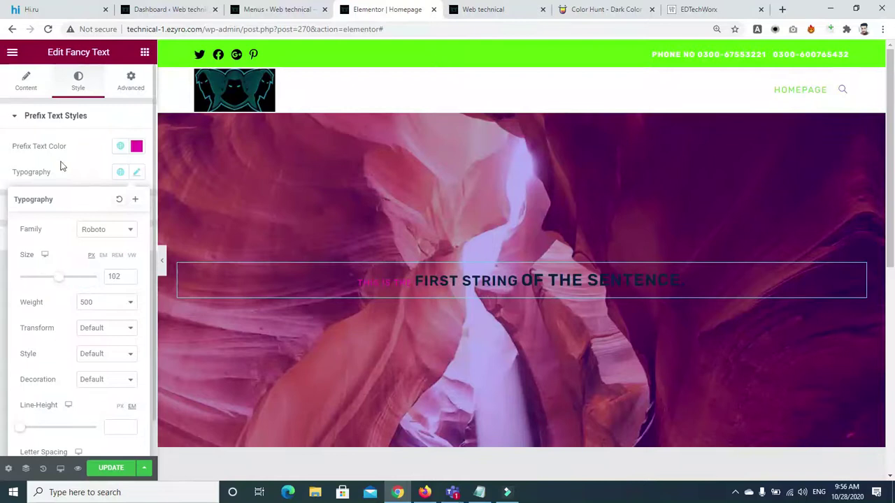
left_click(82, 172)
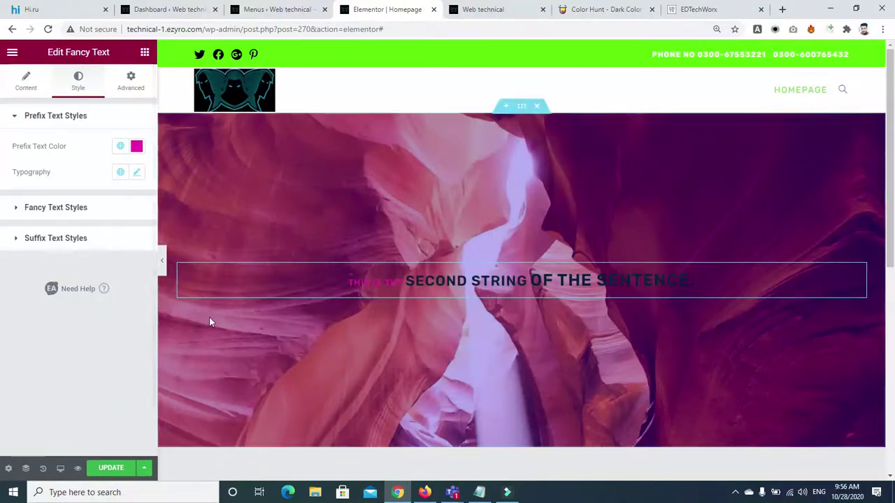
scroll(769, 284, "down", 1)
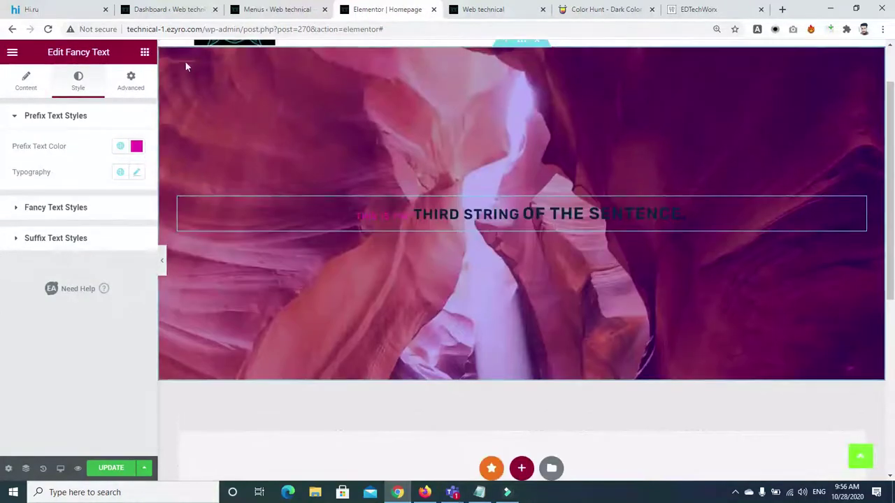
Search the widgets for headings and add a Premium Title widget directly below the fancy text
left_click(145, 52)
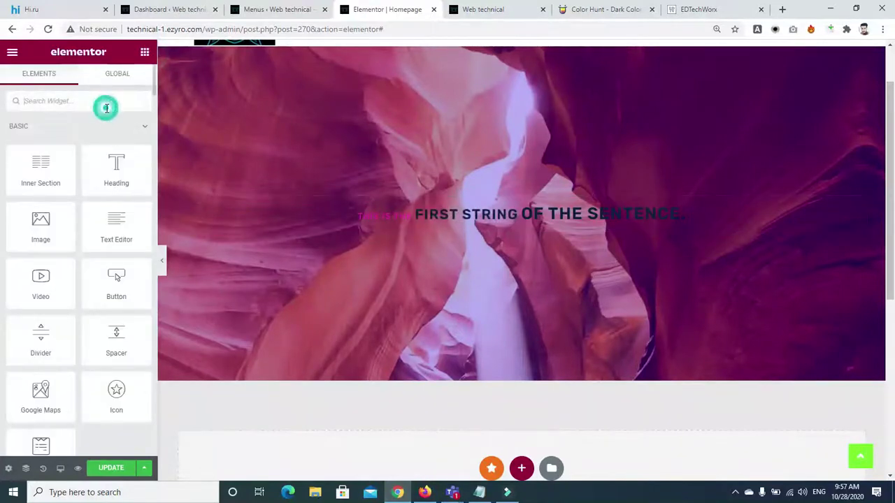
type("headl")
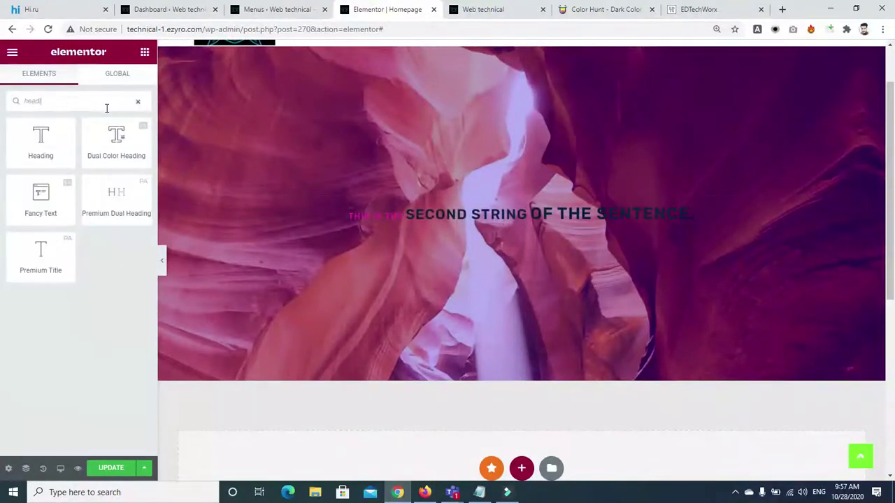
left_click_drag(42, 275, 510, 238)
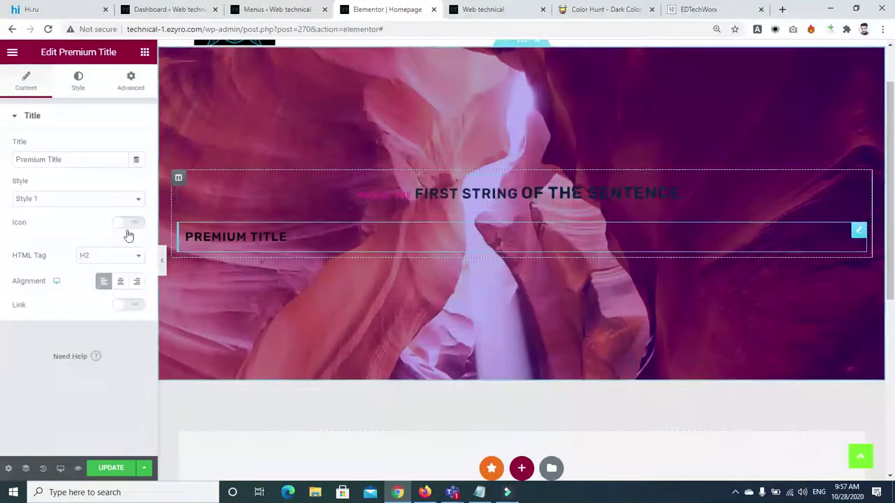
Try Style 3 for the Premium Title, settle on Style 4, and center the title
left_click(123, 284)
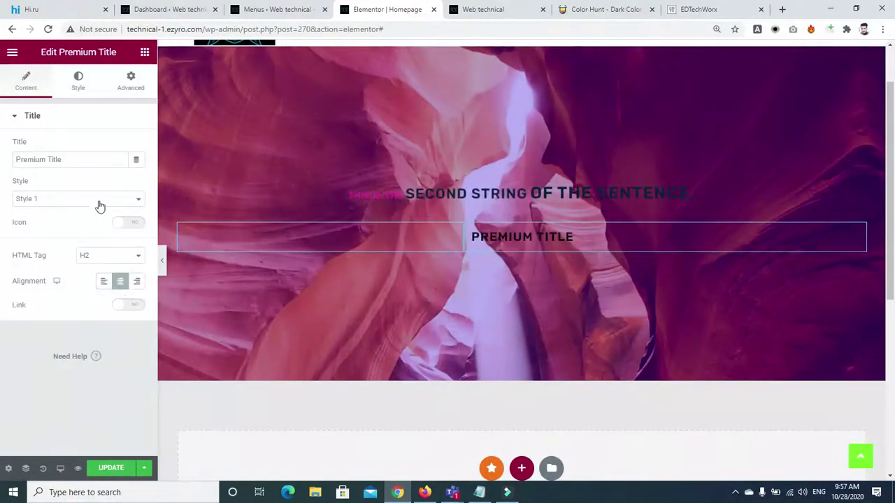
left_click(68, 198)
left_click(60, 232)
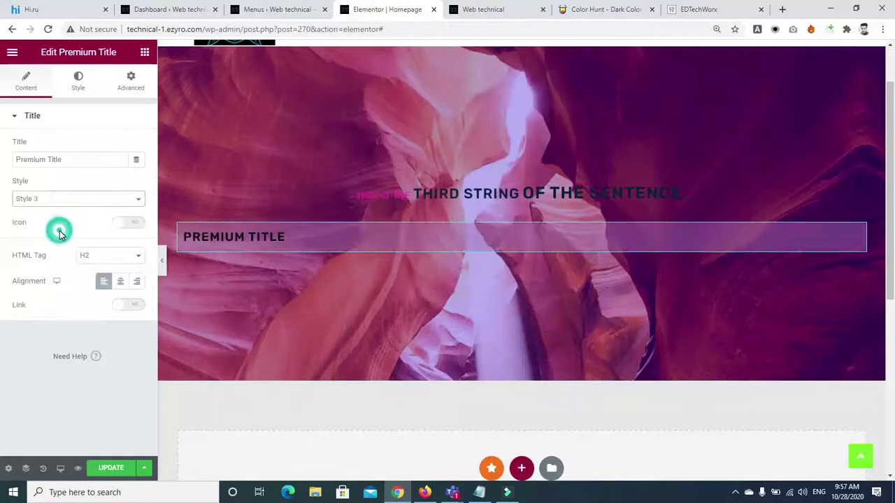
left_click(60, 198)
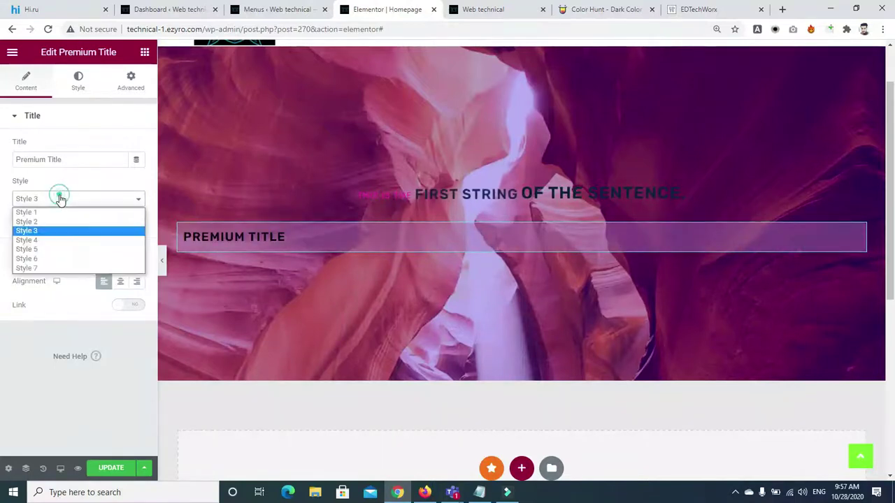
left_click(57, 240)
left_click(105, 257)
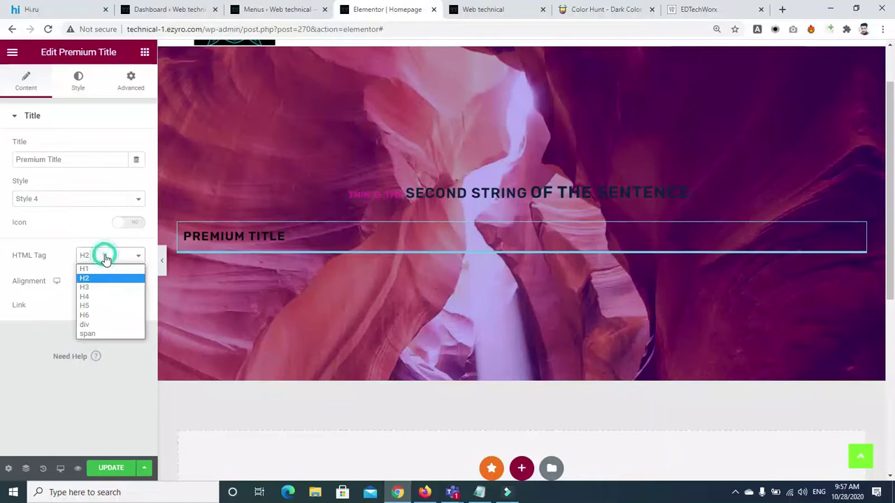
left_click(98, 256)
left_click(123, 281)
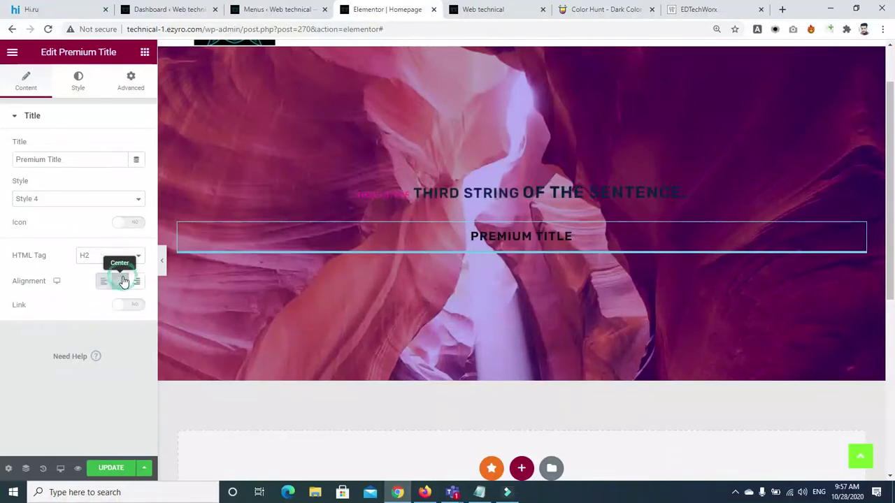
Clear the Premium Title's default text
left_click(77, 82)
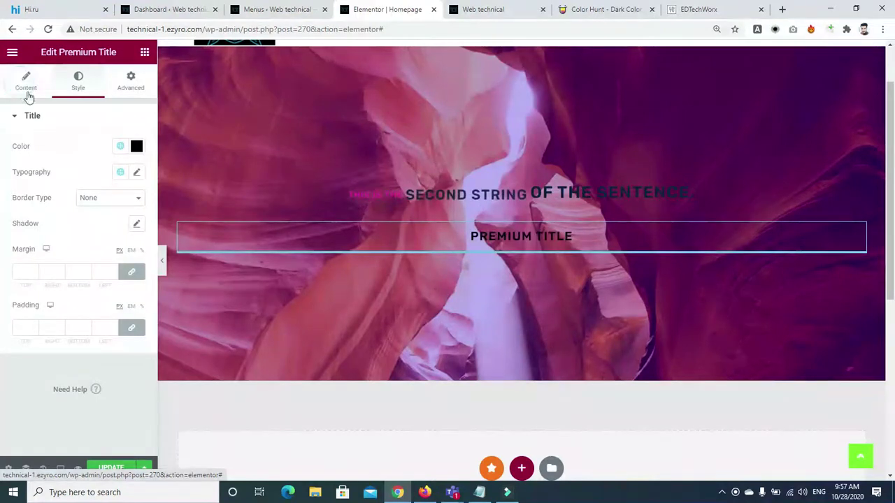
left_click(27, 91)
triple_click(72, 160)
key("BackSpace")
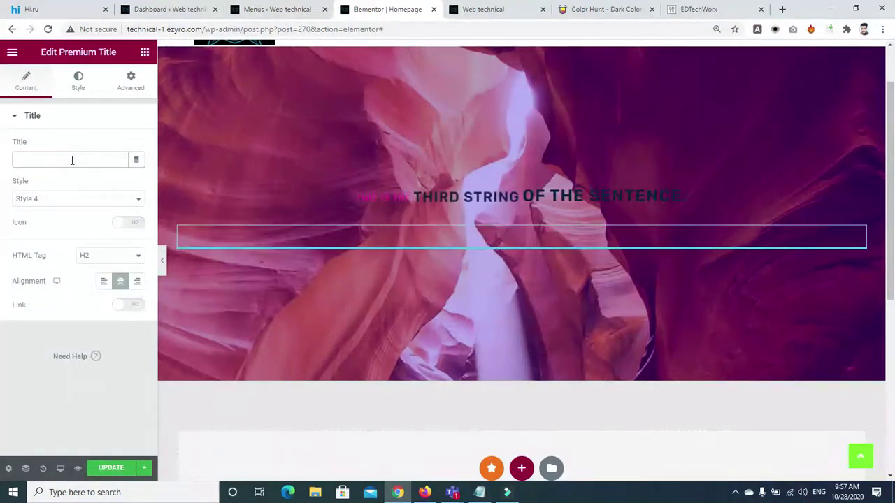
Try the password-reset notice copied from the EDTechWorx page as the title text, and undo the paste
left_click(696, 9)
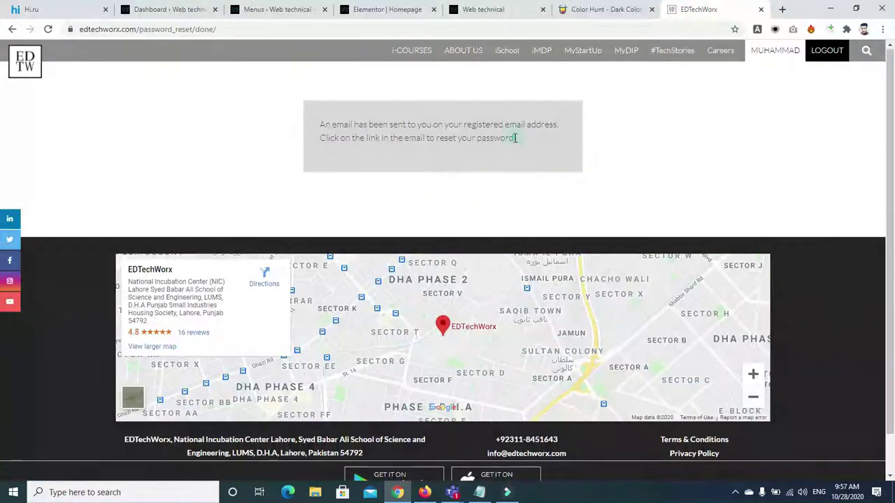
left_click_drag(515, 138, 297, 108)
key("ctrl+c")
left_click(323, 7)
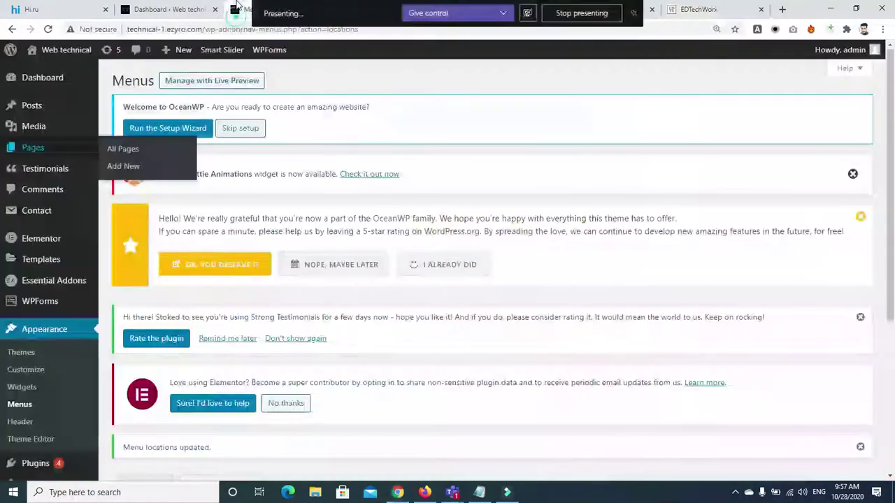
left_click(183, 9)
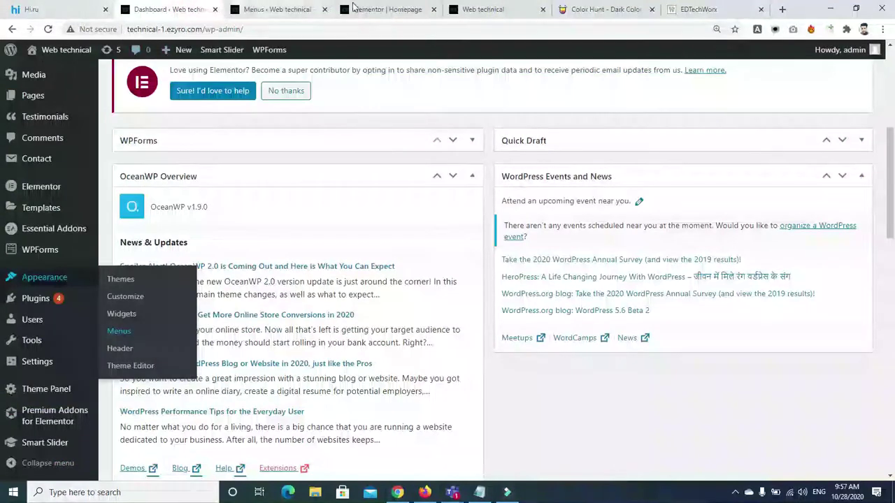
left_click(466, 9)
left_click(361, 9)
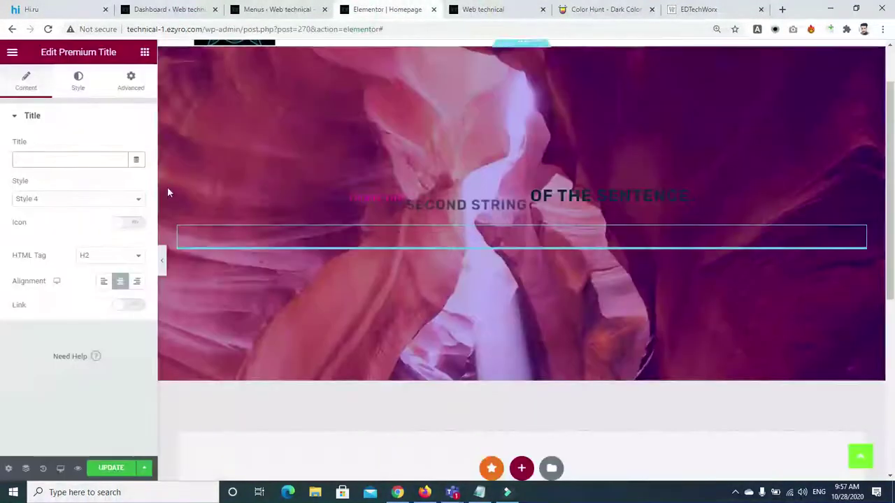
key("ctrl+v")
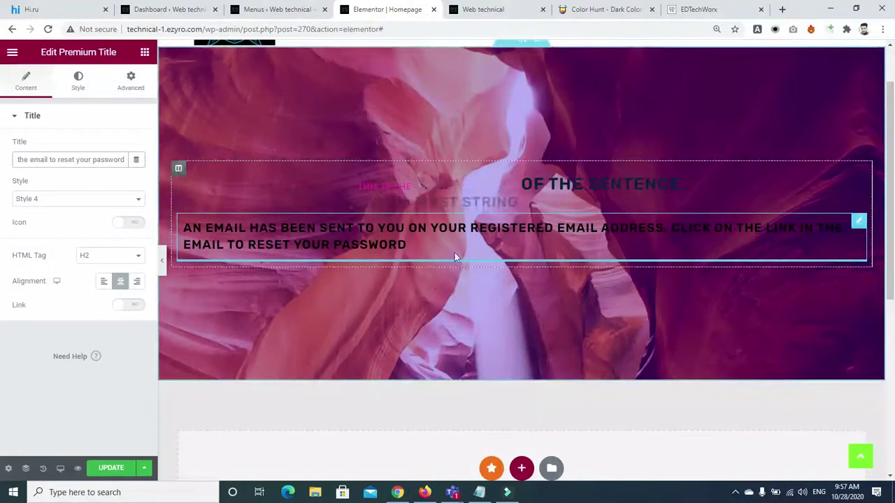
key("ctrl+z")
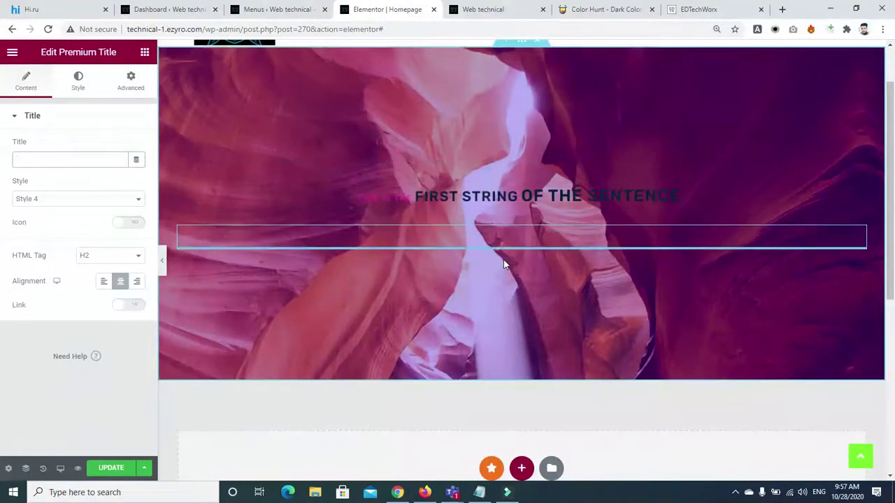
Add a three-column Inner Section below the title, with the middle column widened to about two thirds of the width
left_click(144, 51)
left_click_drag(54, 147, 558, 241)
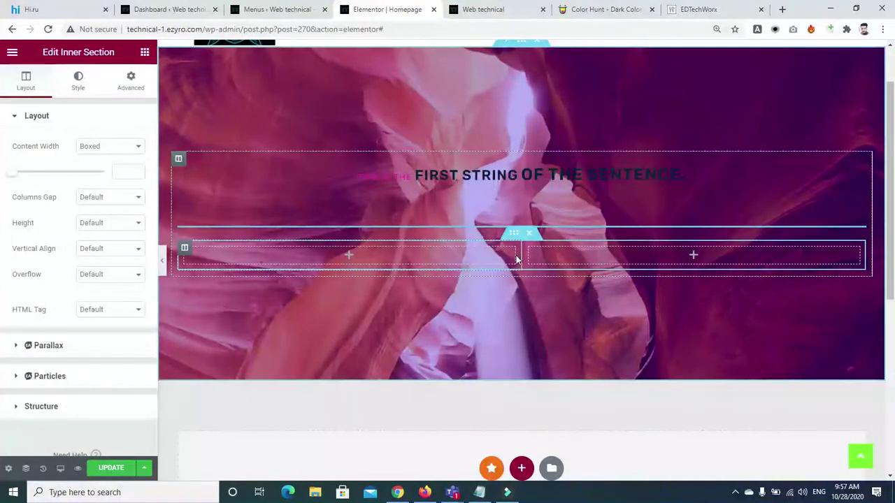
right_click(183, 250)
left_click(200, 274)
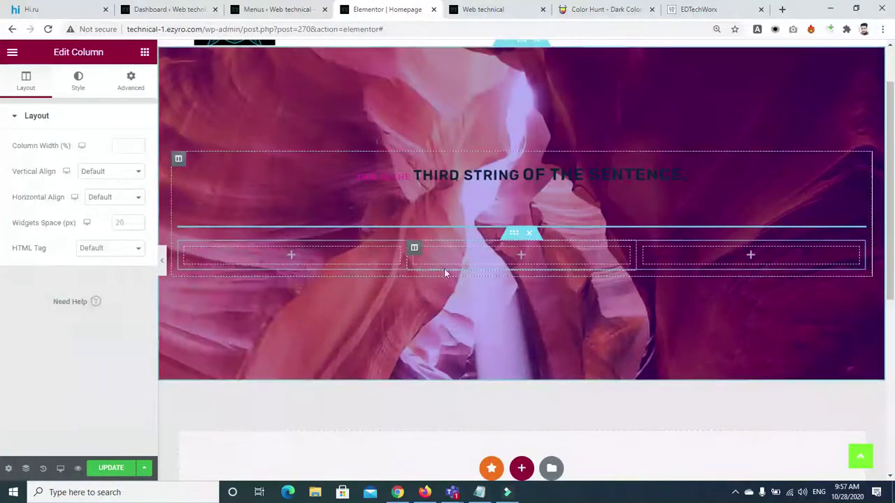
left_click_drag(400, 262, 286, 266)
left_click_drag(634, 260, 757, 266)
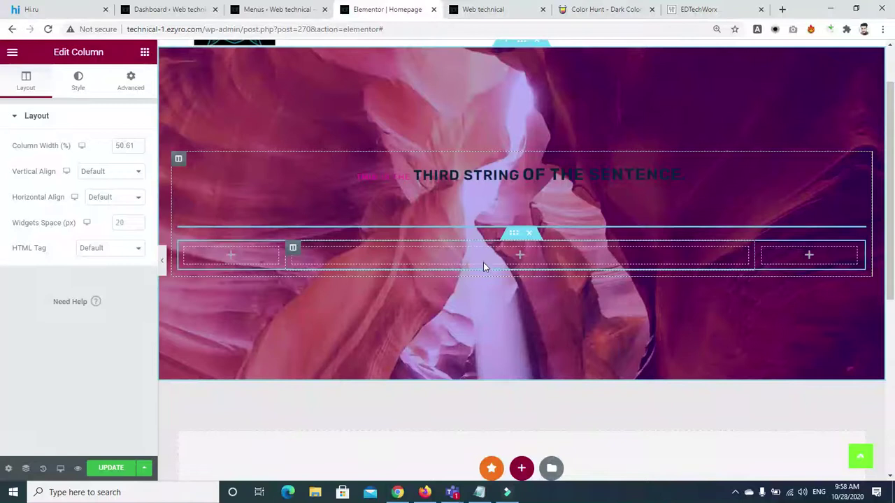
Add a Text Editor widget to the middle column and delete the empty Premium Title above it
left_click(144, 53)
left_click_drag(117, 225, 535, 255)
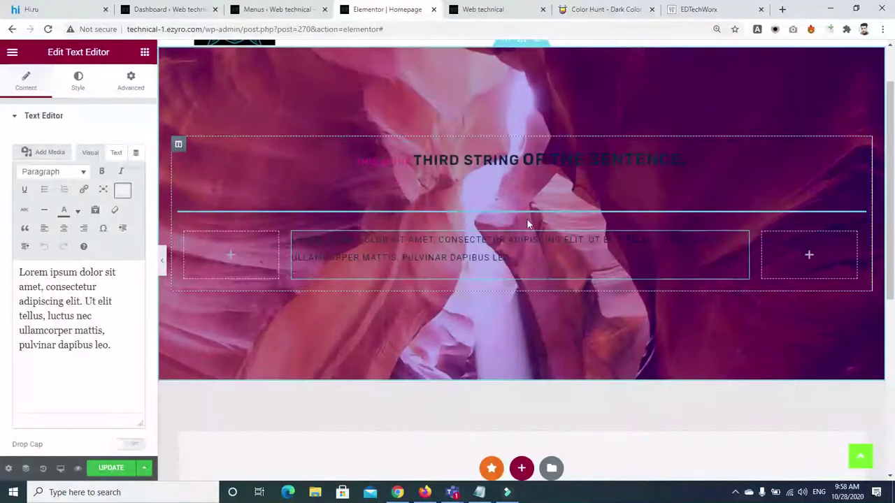
right_click(854, 198)
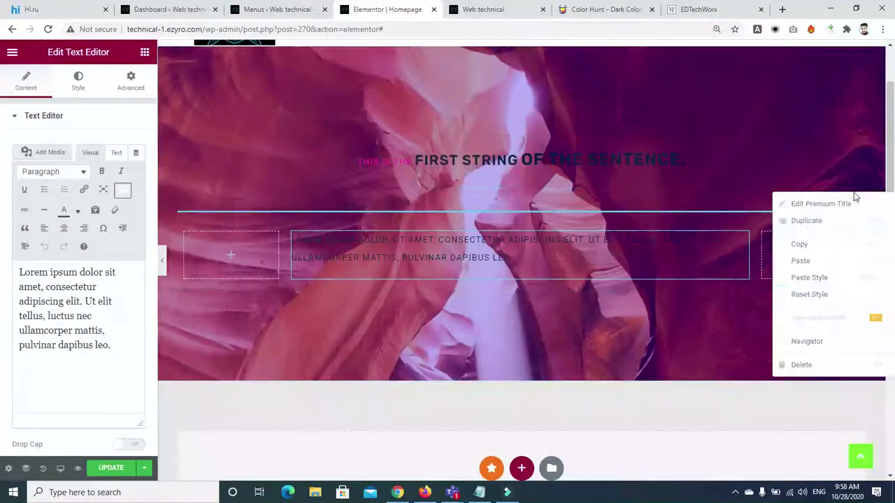
left_click(803, 364)
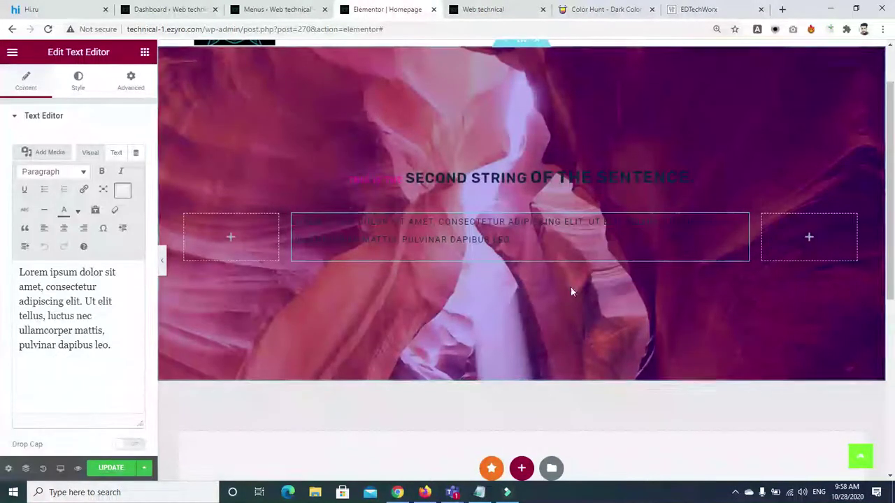
Center the Lorem ipsum paragraph and set its text color to the white global color New Item #3
left_click(62, 229)
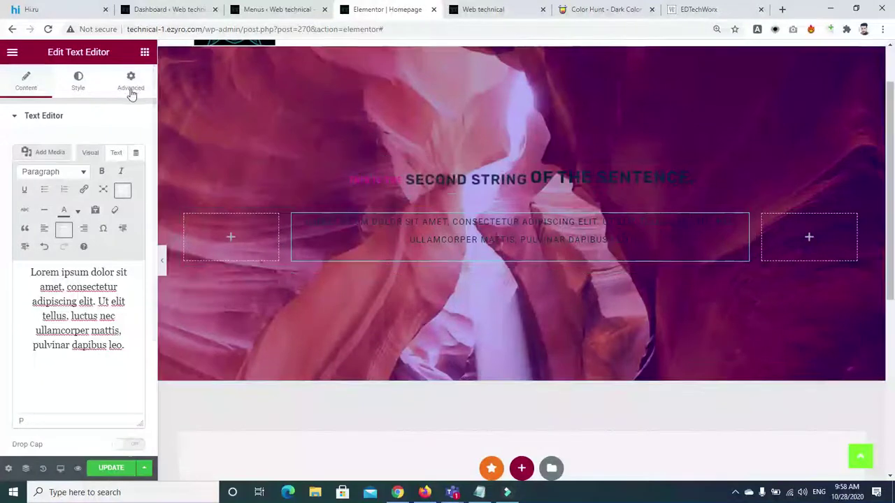
left_click(67, 81)
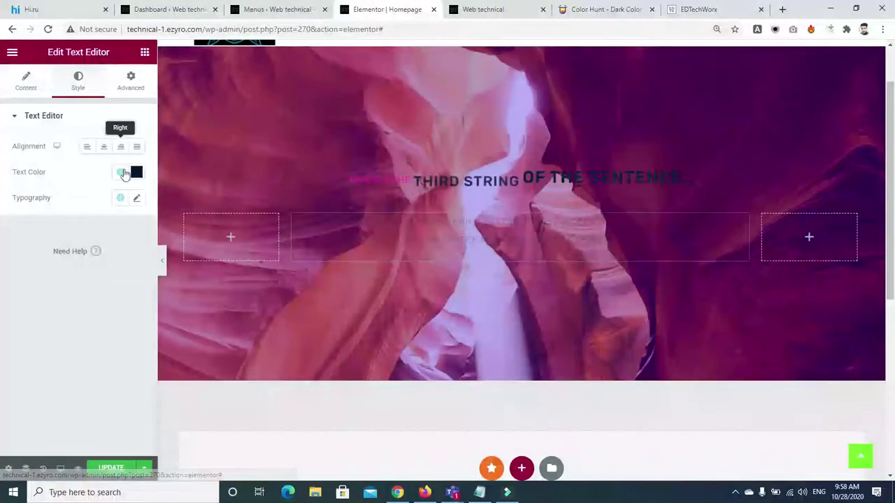
left_click(123, 173)
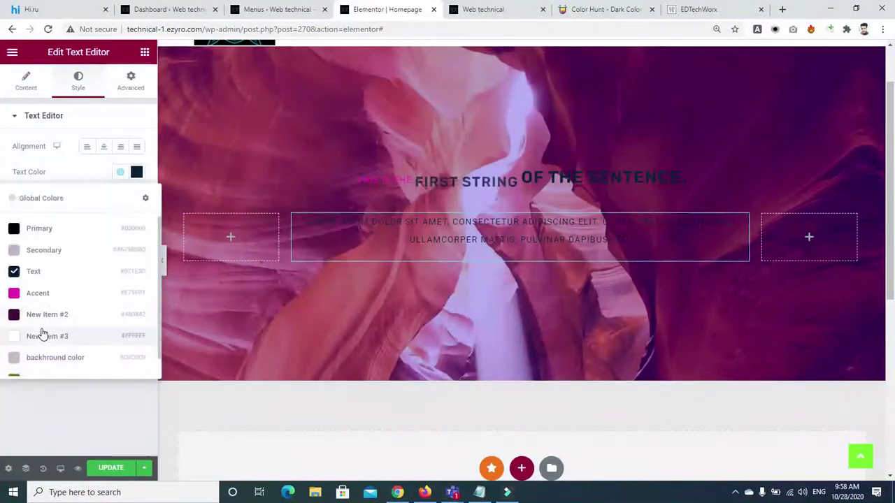
left_click(41, 333)
left_click(77, 343)
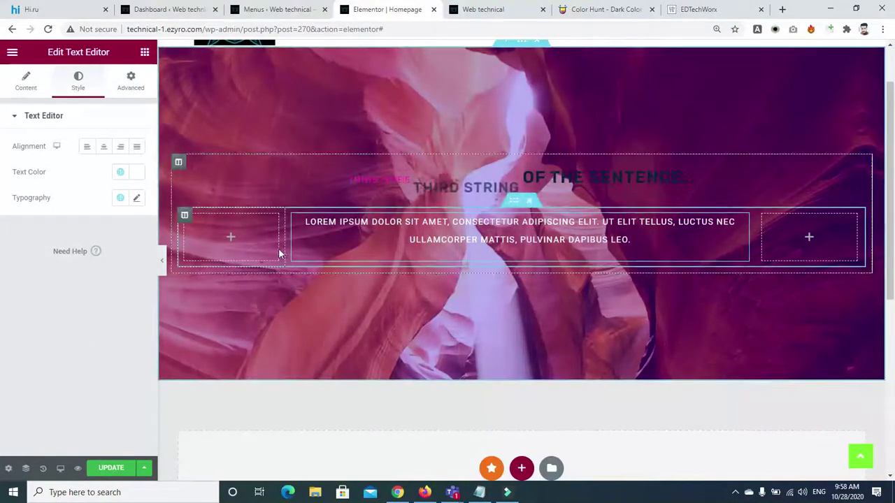
Narrow the middle column from both sides to slightly under half of the inner section, previewing the page without the editing panel
left_click_drag(283, 249, 335, 249)
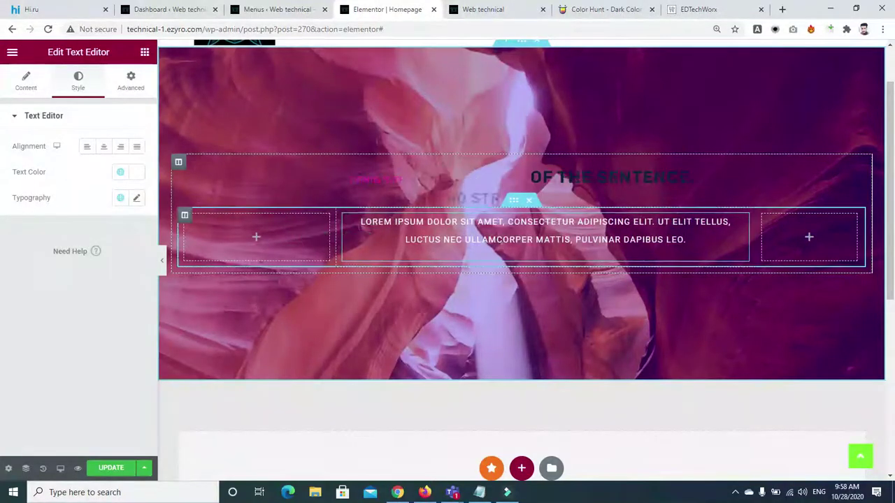
left_click_drag(754, 236, 682, 244)
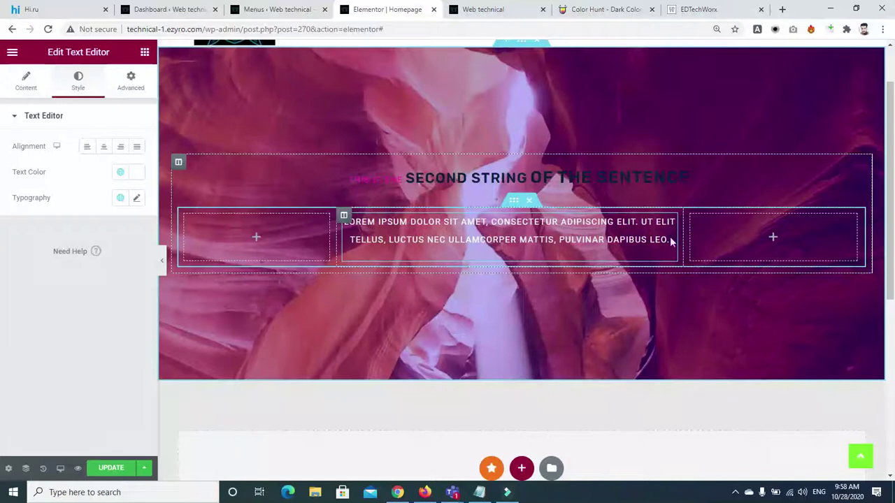
left_click(162, 260)
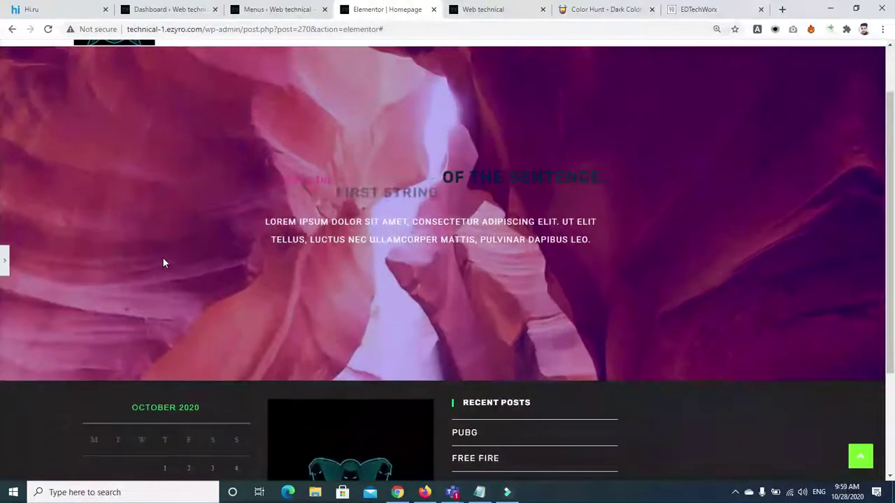
left_click(6, 262)
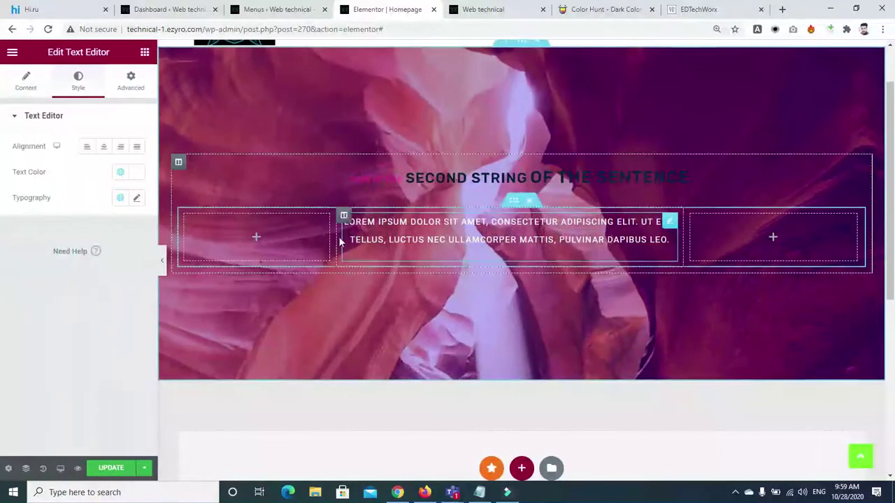
mouse_move(339, 242)
left_mouse_down()
mouse_move(328, 242)
mouse_move(355, 241)
left_mouse_up()
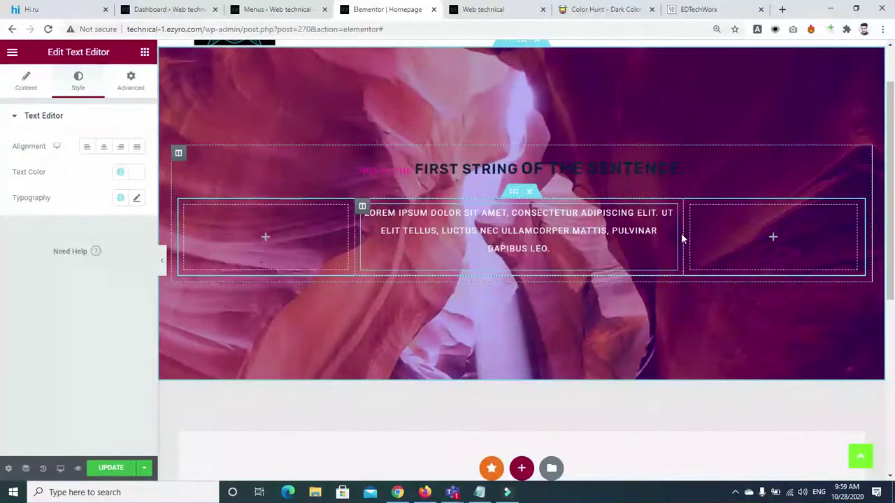
left_click_drag(682, 238, 667, 234)
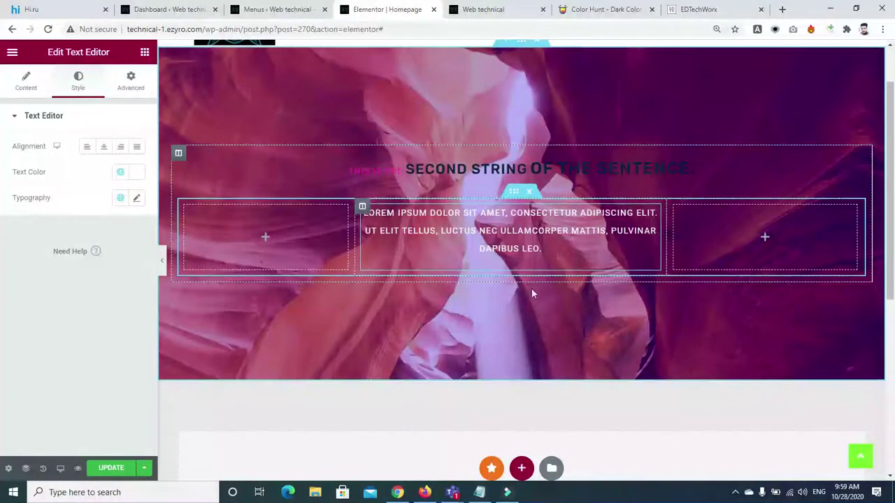
Search the template library blocks for "servic" and insert the two-card Design Services block below the hero section
scroll(615, 243, "down", 3)
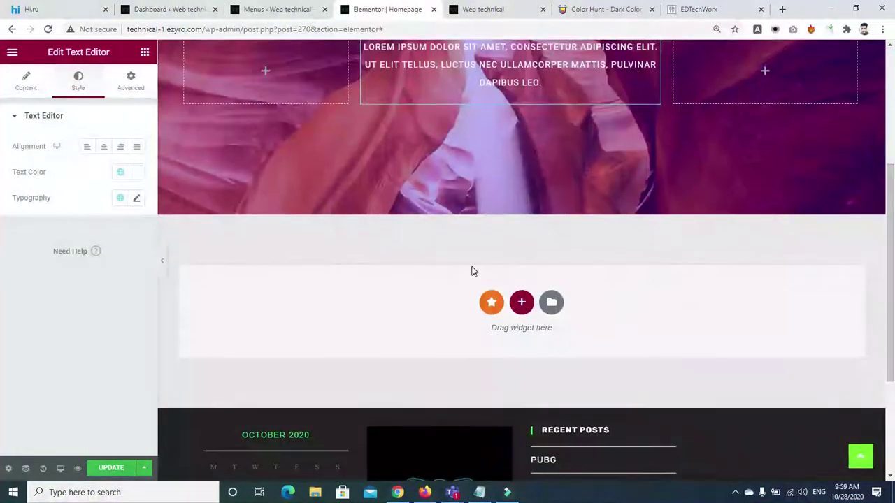
left_click(551, 302)
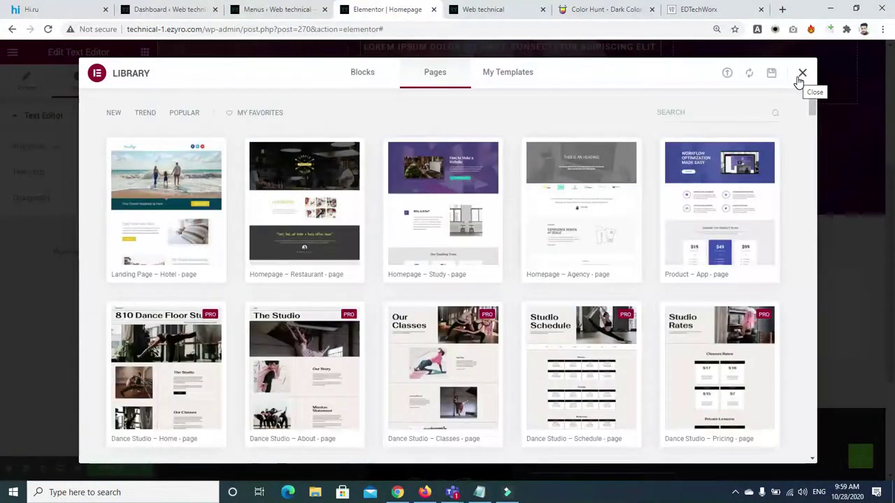
left_click(759, 111)
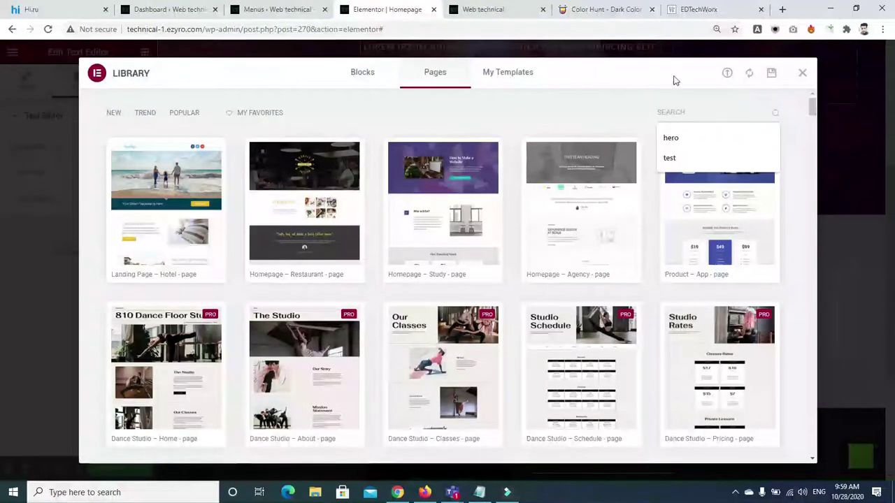
left_click(350, 74)
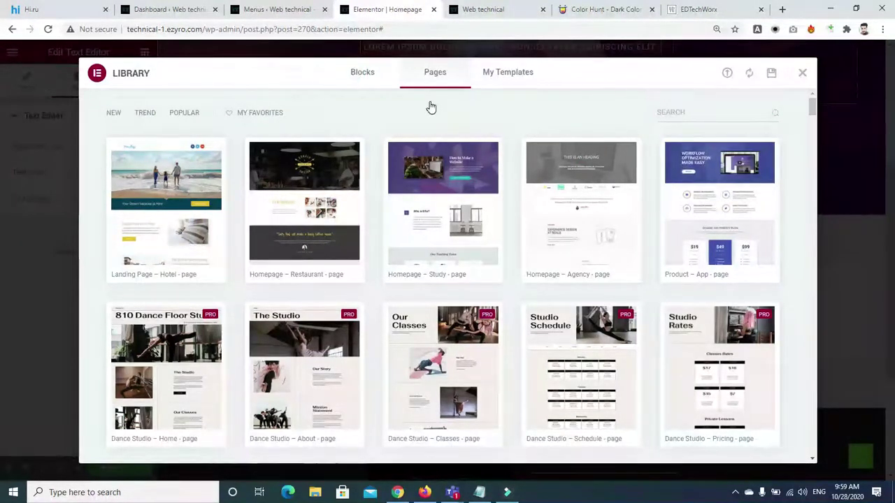
left_click(393, 80)
left_click(689, 112)
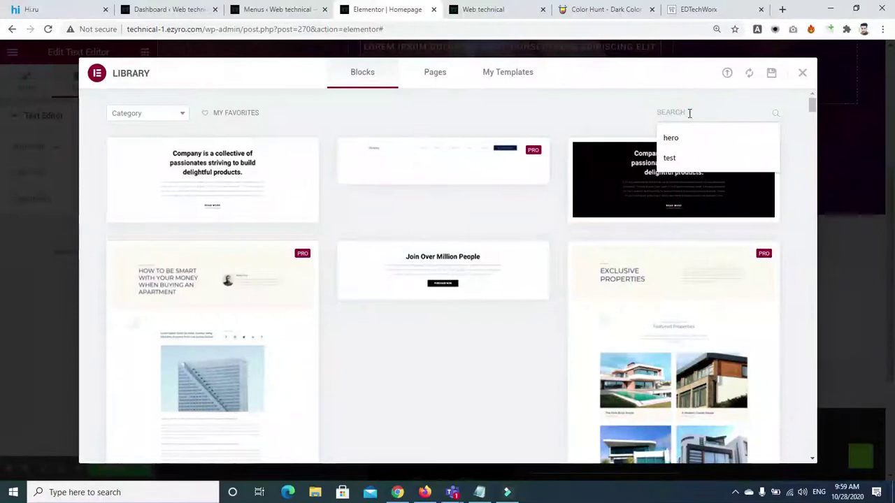
type("servic")
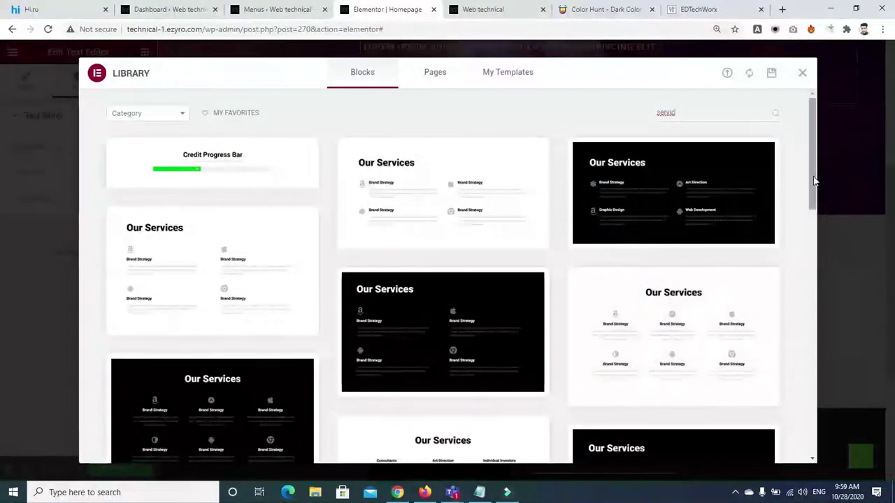
left_click_drag(813, 179, 813, 223)
scroll(813, 250, "down", 1)
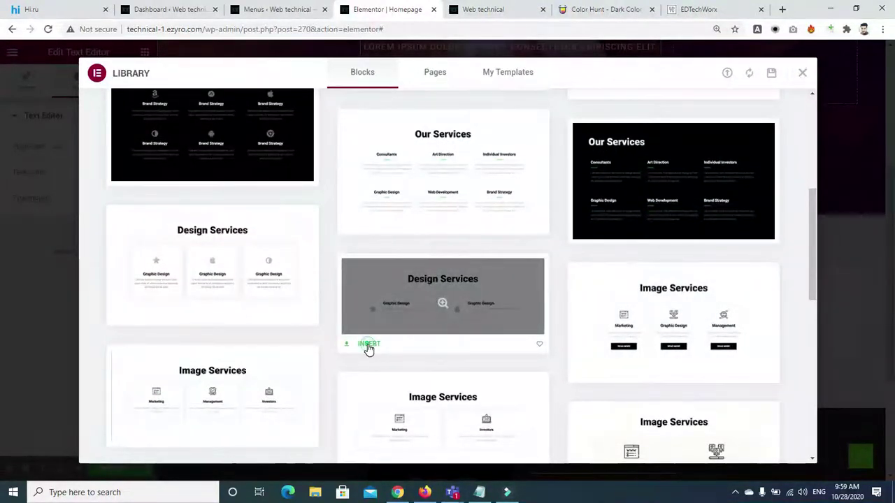
left_click(369, 344)
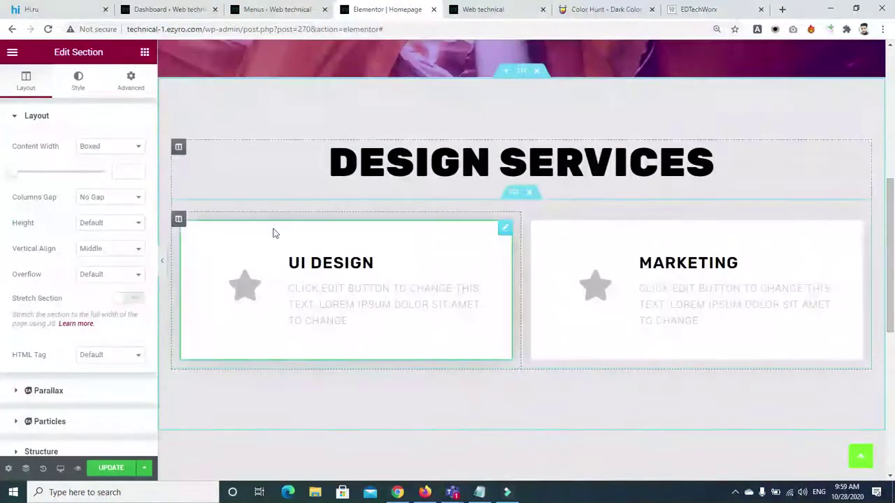
Try a third card by duplicating the UI Design column, and delete the duplicate
right_click(179, 222)
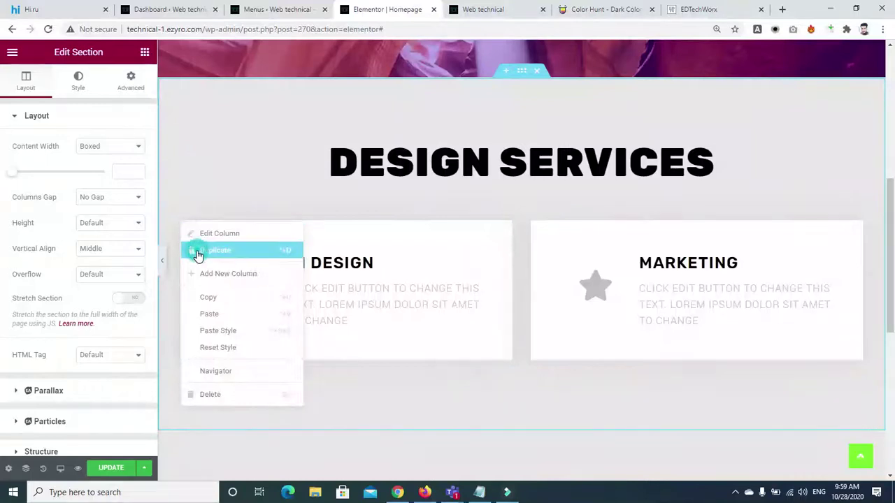
left_click(198, 253)
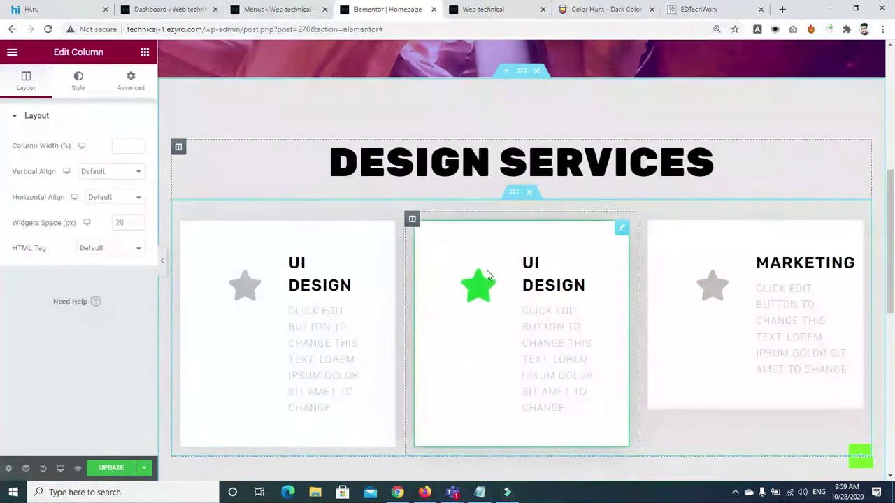
key("Delete")
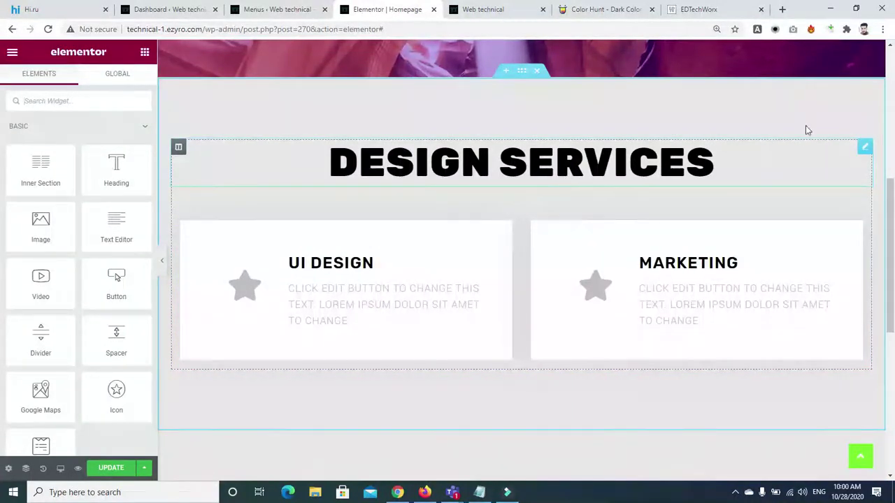
Delete the Design Services heading above the two cards
right_click(867, 147)
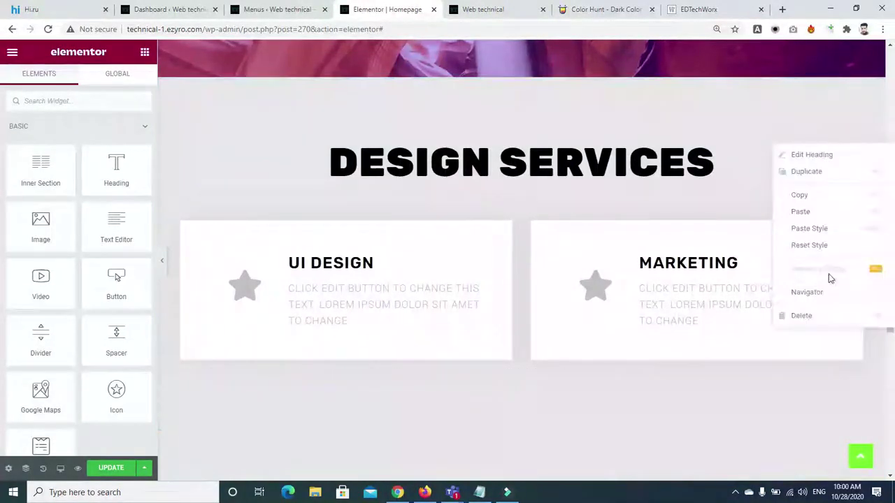
left_click(823, 316)
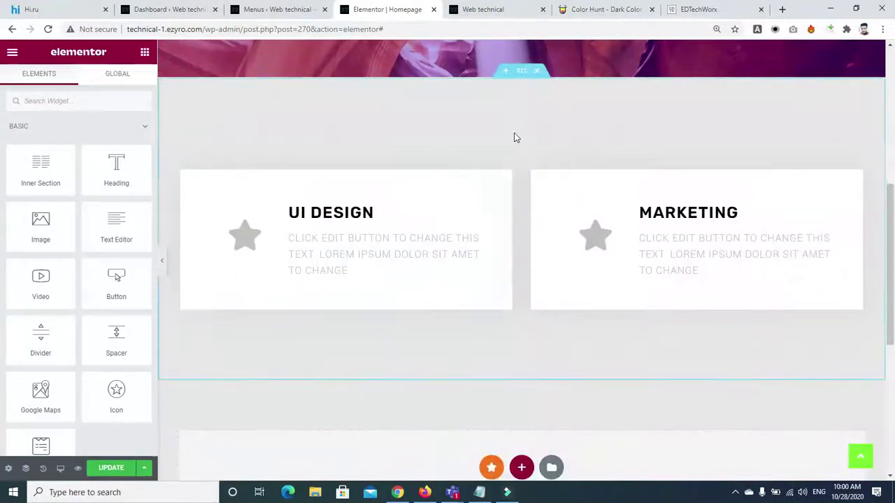
Try the Default columns gap on the services section and set it back to No Gap
left_click(521, 71)
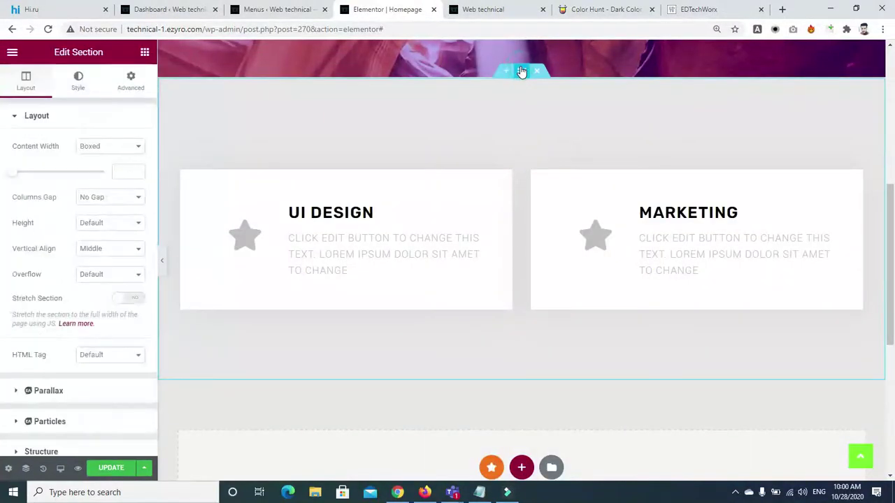
left_click(112, 200)
left_click(109, 208)
left_click(108, 197)
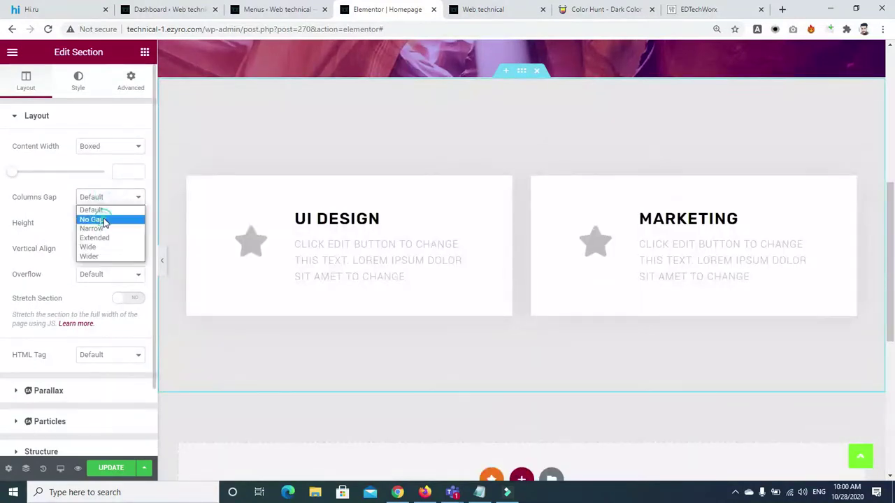
left_click(102, 217)
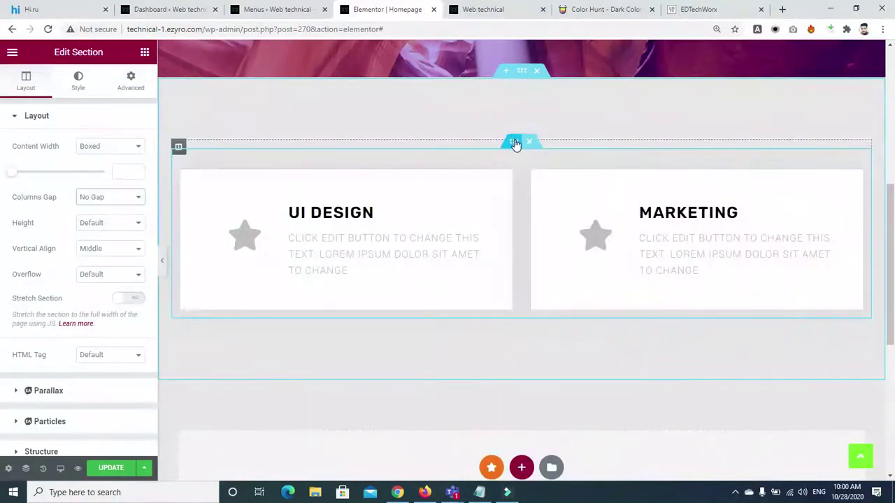
Preview the service cards below the hero section without the editing panel
scroll(783, 203, "up", 2)
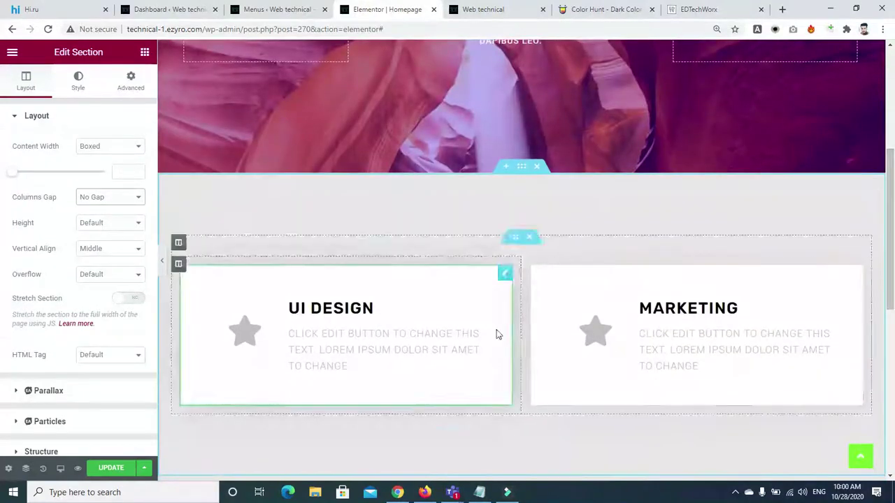
left_click(162, 261)
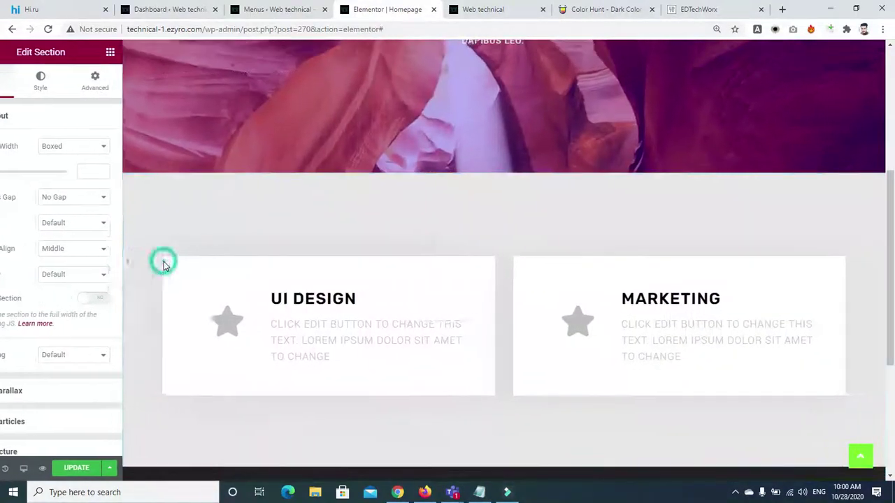
left_click(5, 261)
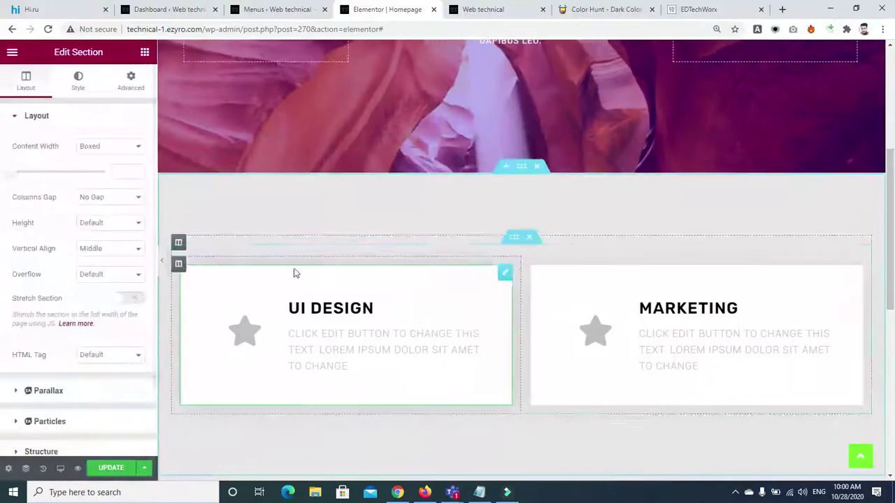
Unlink the cards' inner section margins and set the top margin to -182 px and the bottom to 0, overlapping the hero
left_click(515, 238)
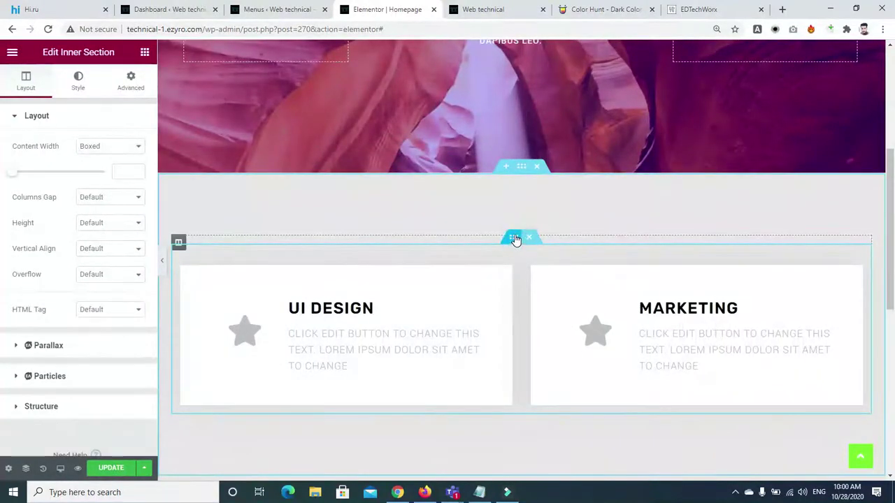
left_click(133, 81)
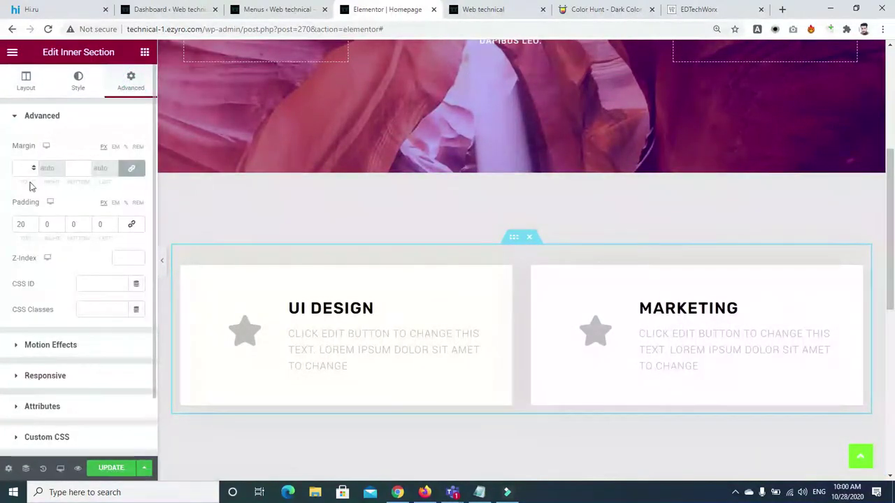
type("15")
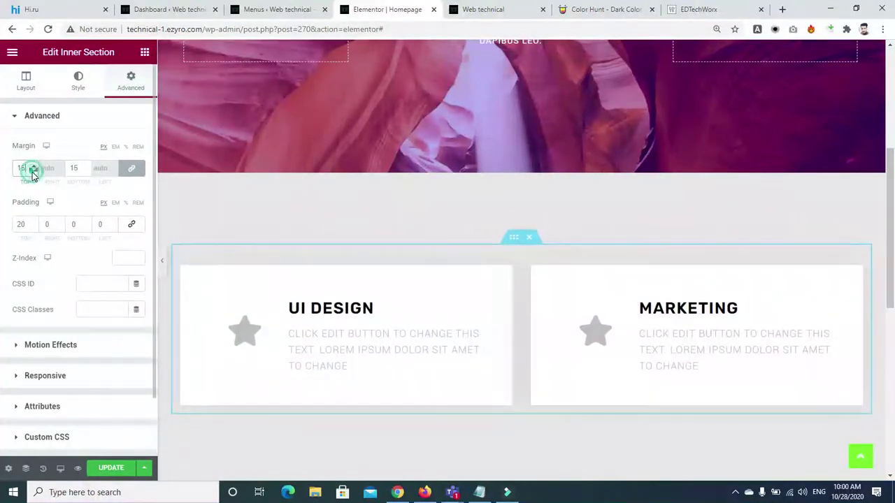
left_click(32, 172)
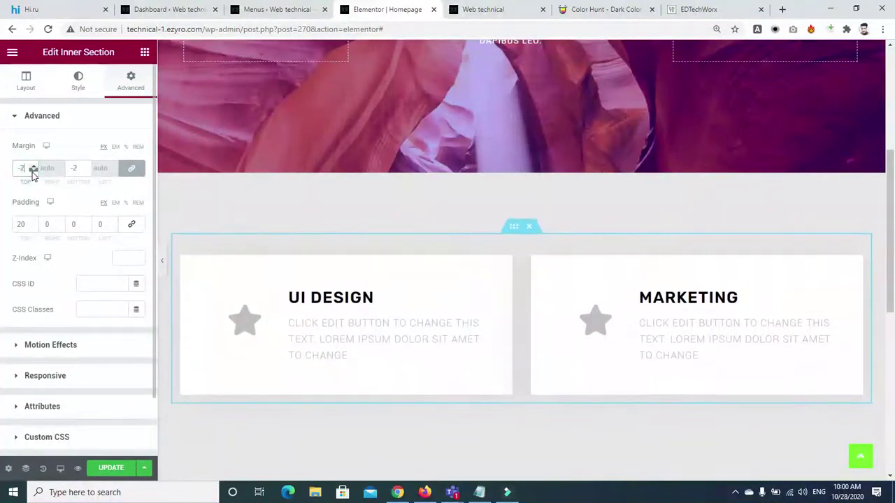
left_click_drag(32, 172, 33, 171)
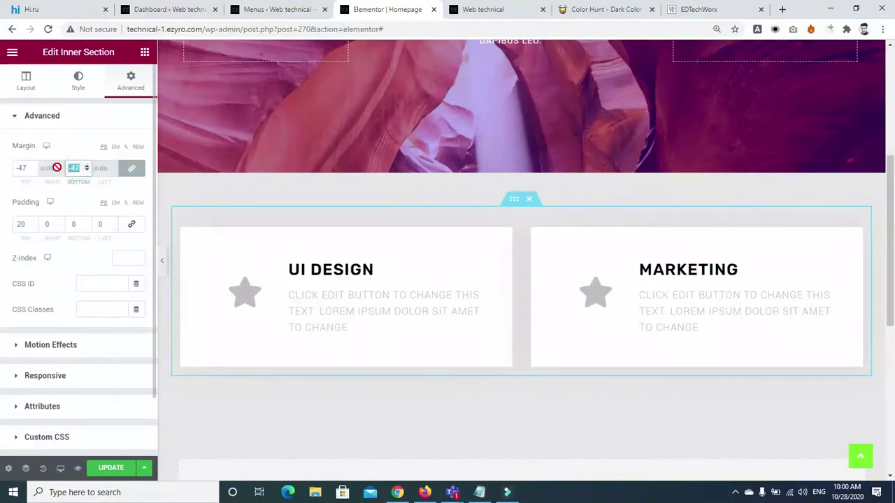
key("BackSpace")
left_click(136, 172)
left_click_drag(34, 173, 33, 173)
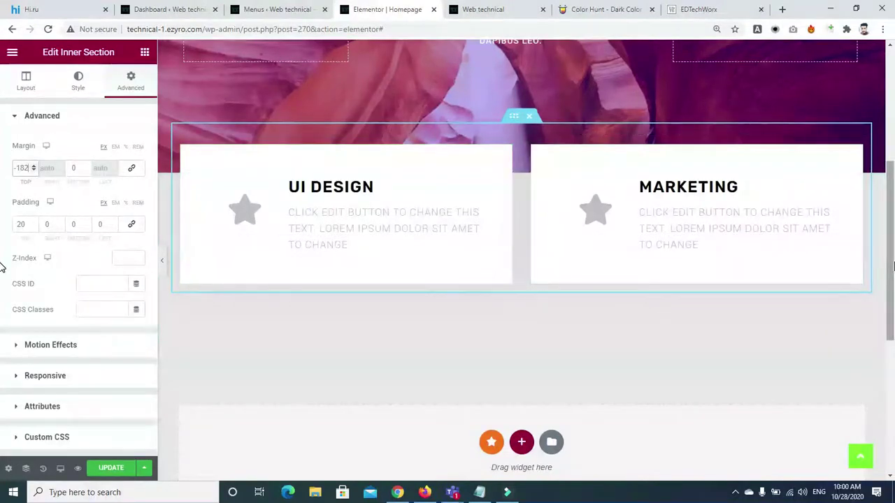
Search the template library blocks for "hero" and insert the Sound of the Future block below the service cards
scroll(888, 293, "down", 2)
scroll(419, 364, "up", 1)
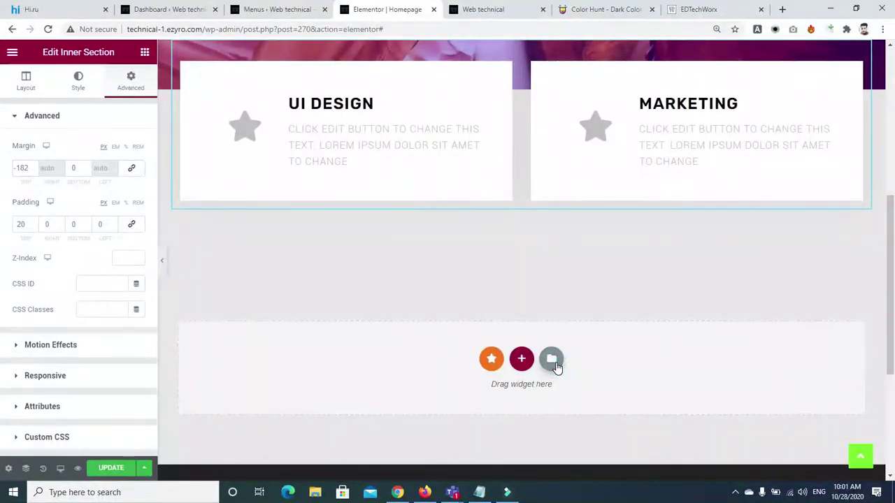
left_click(551, 360)
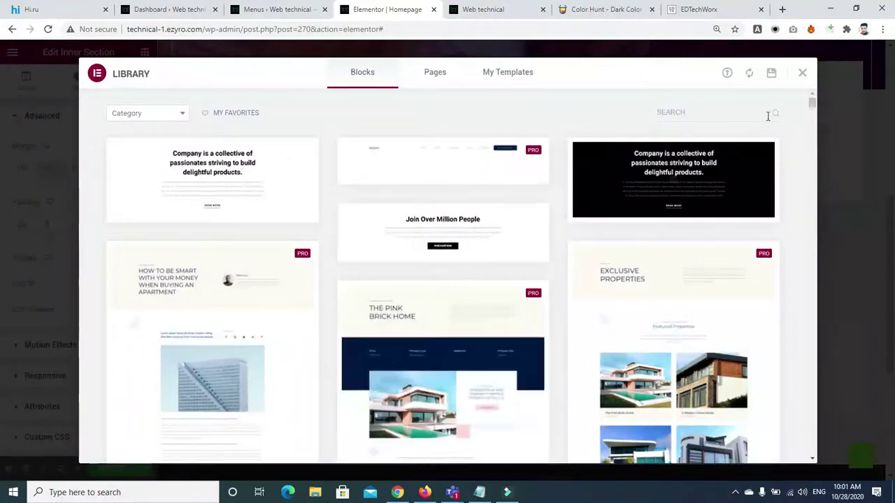
left_click(679, 109)
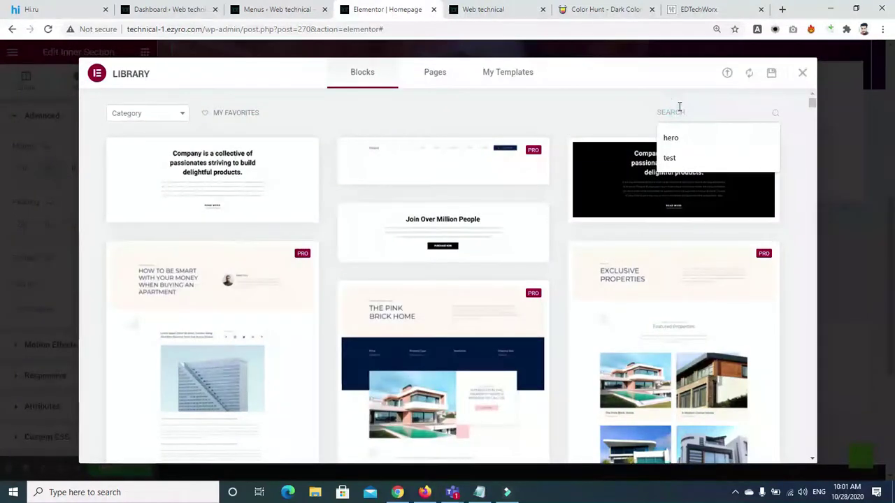
left_click(672, 134)
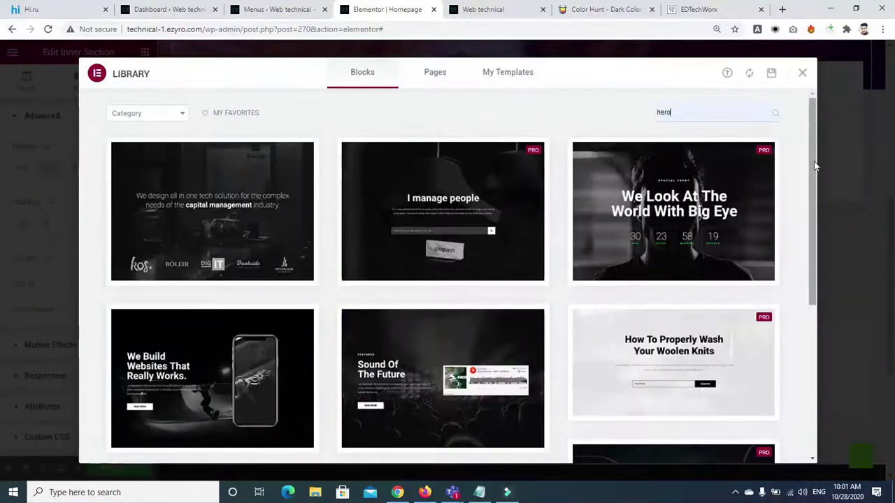
left_click(460, 360)
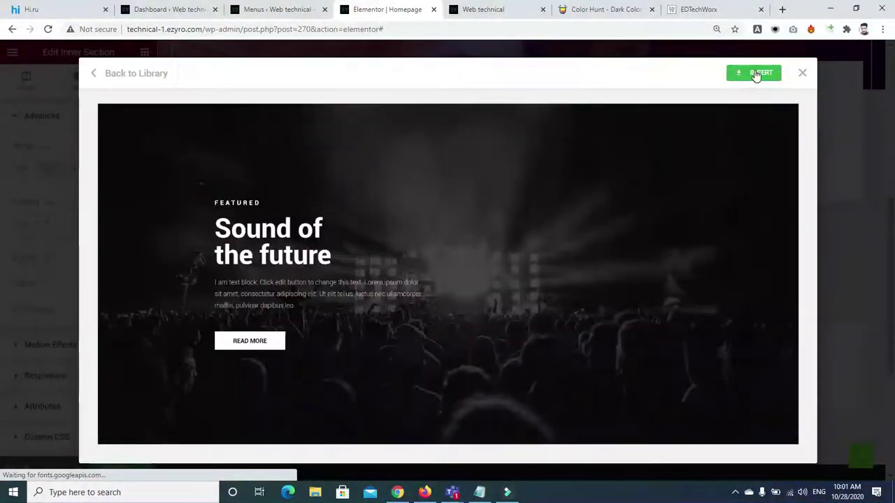
left_click(755, 74)
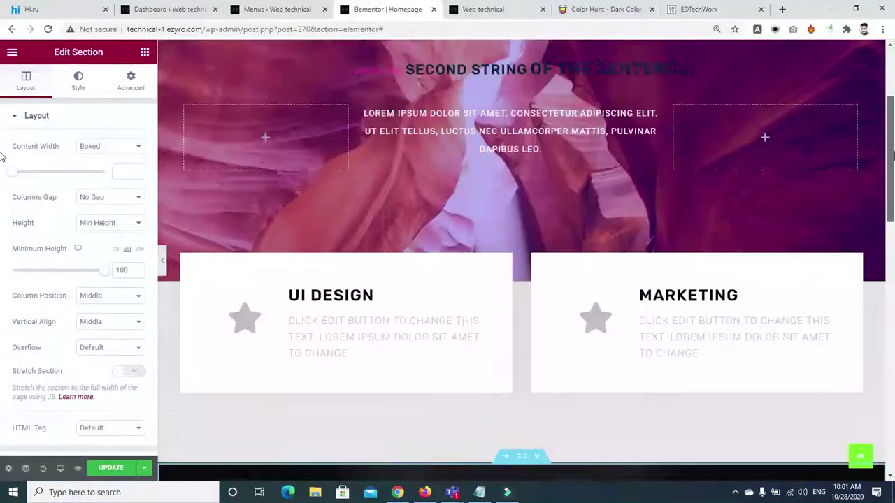
Search the template library blocks for "service" and insert the three-card Design Services block below the Sound of the Future section
scroll(579, 307, "down", 3)
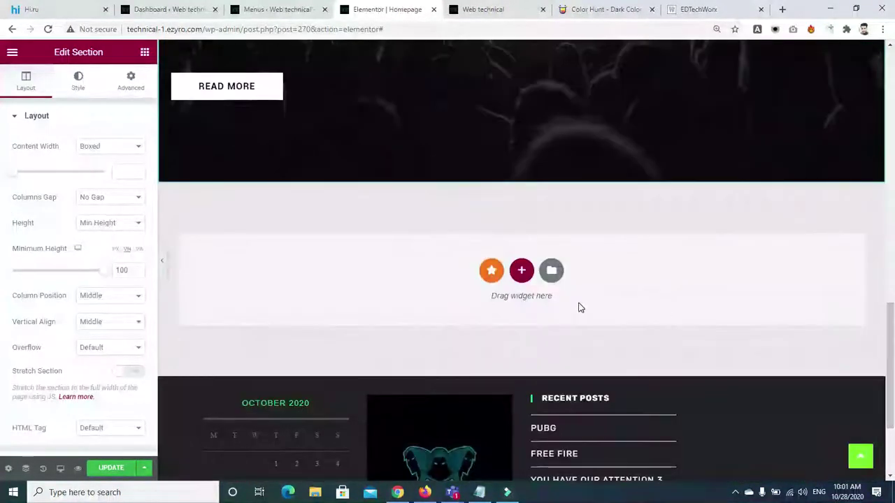
left_click(551, 272)
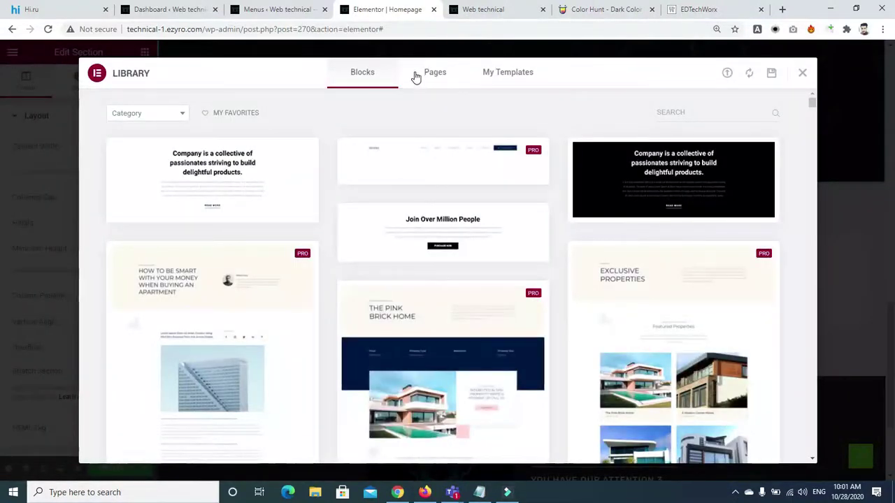
left_click(428, 75)
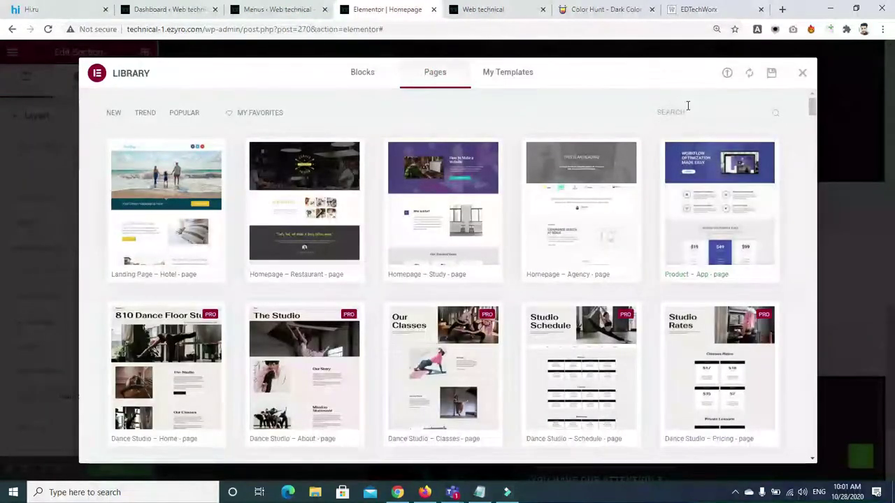
left_click(687, 107)
left_click(369, 75)
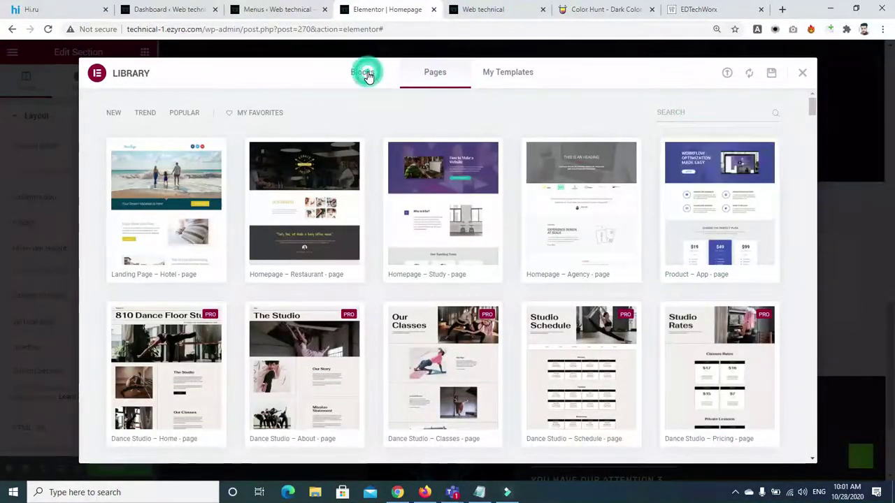
left_click(694, 113)
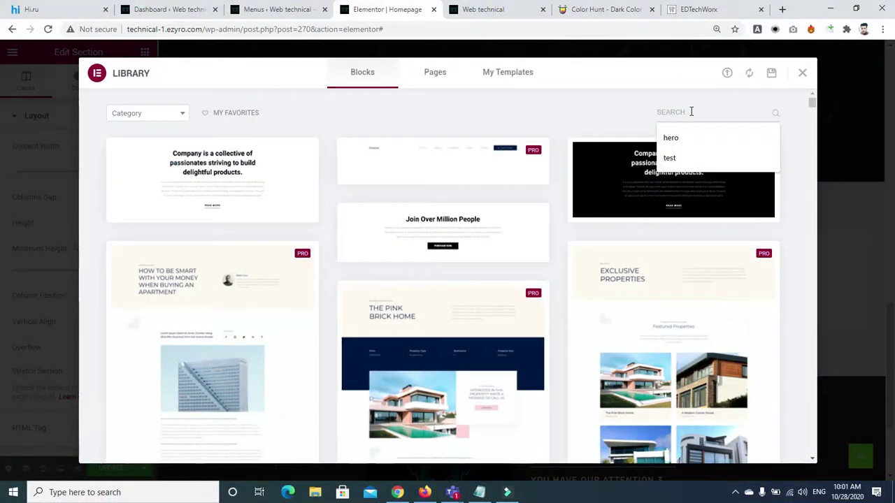
type("service")
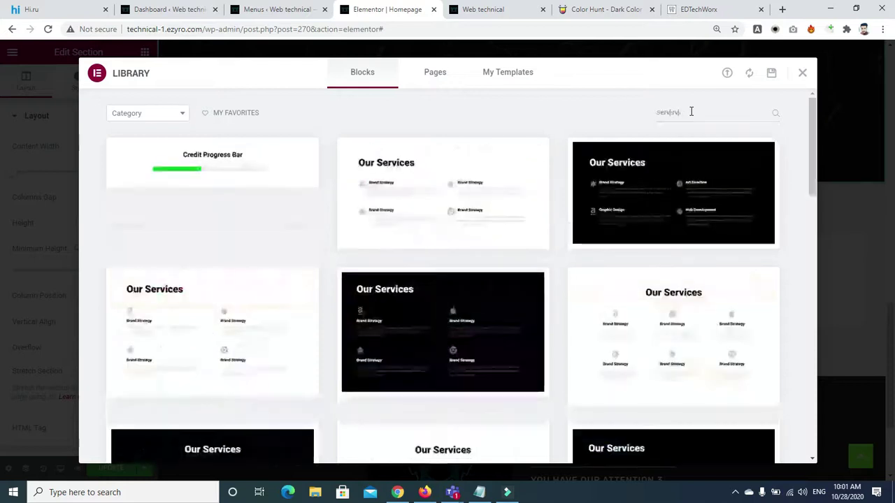
left_click_drag(809, 168, 818, 249)
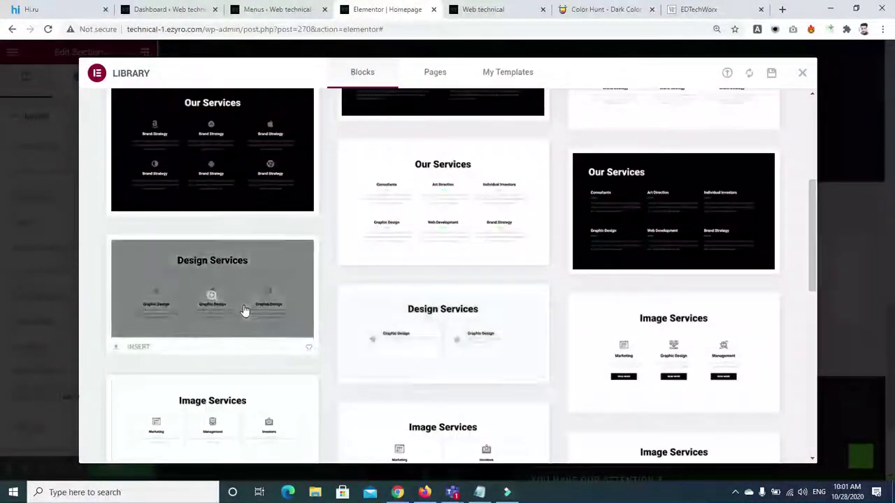
left_click(244, 313)
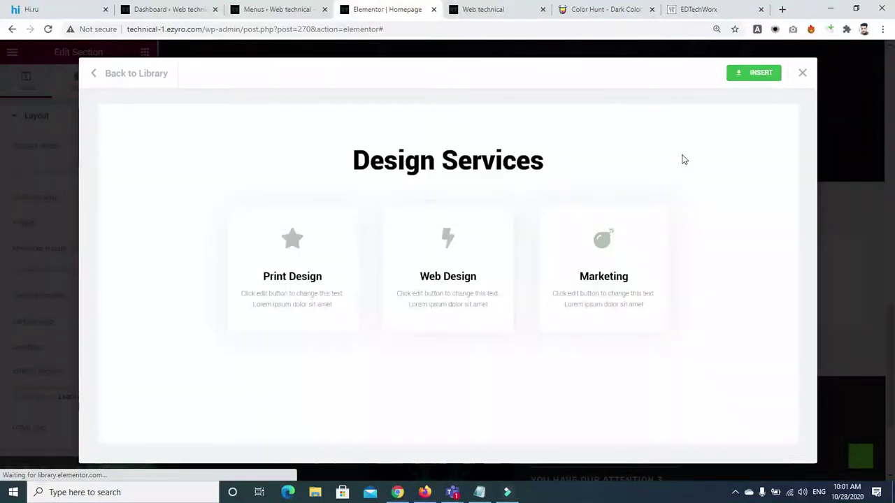
left_click(761, 79)
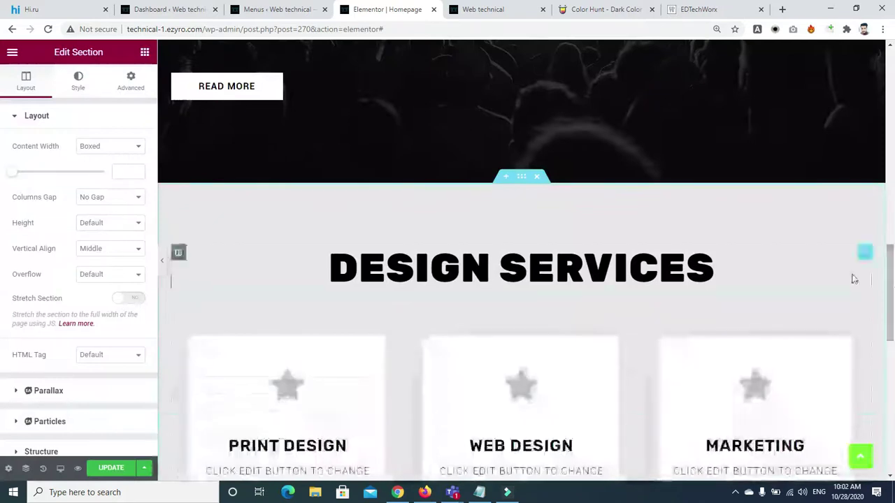
Insert the Even Layout Premium Grid from the premium Image Galleries / Accordions templates below the Design Services section
scroll(552, 283, "down", 4)
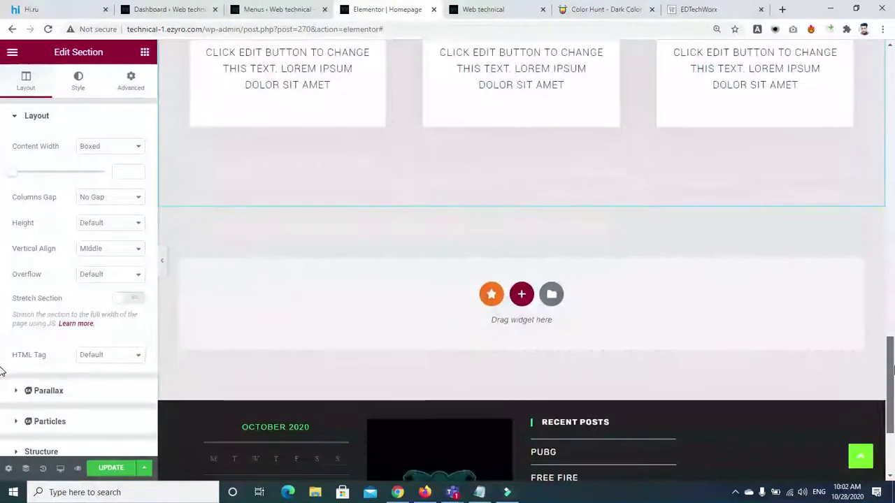
left_click(492, 294)
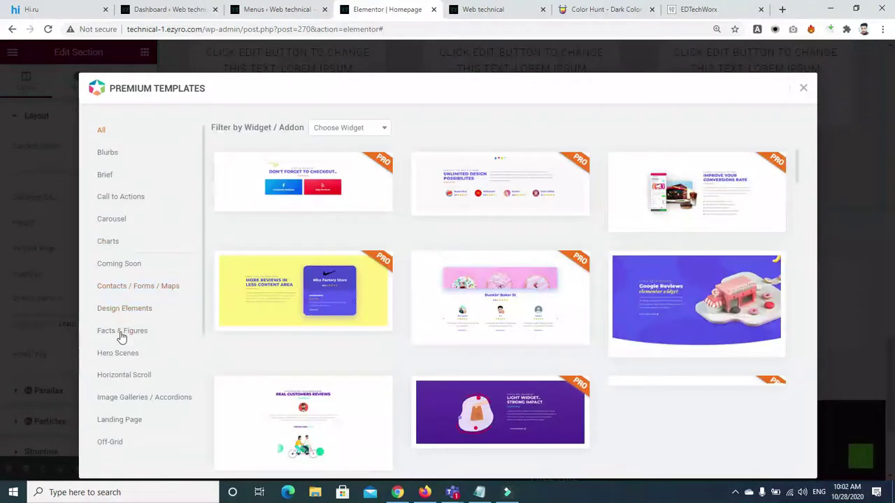
left_click(117, 393)
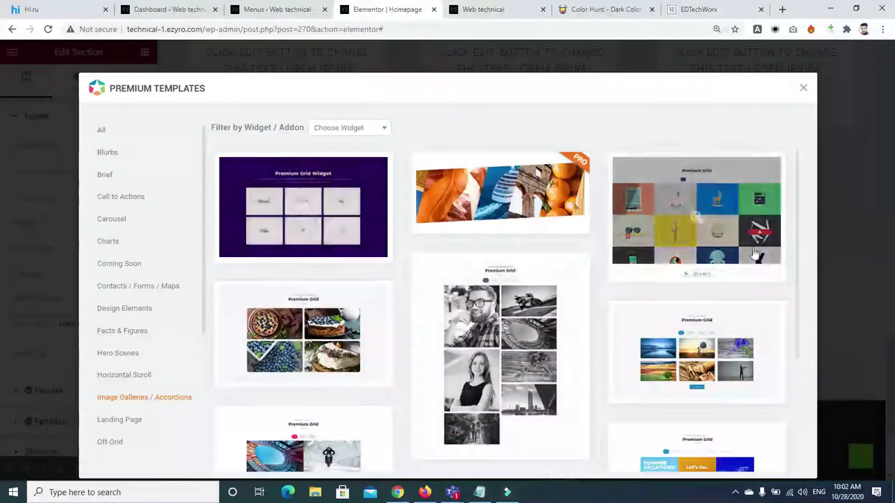
left_click_drag(798, 268, 799, 370)
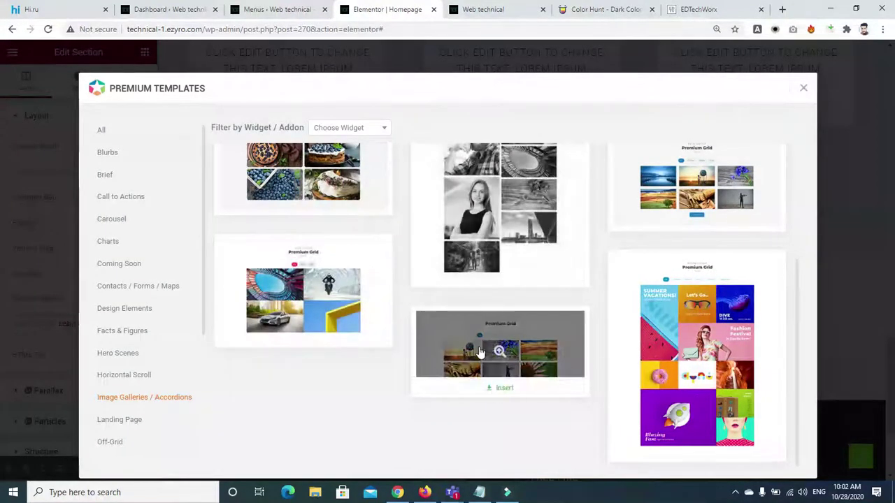
left_click(494, 392)
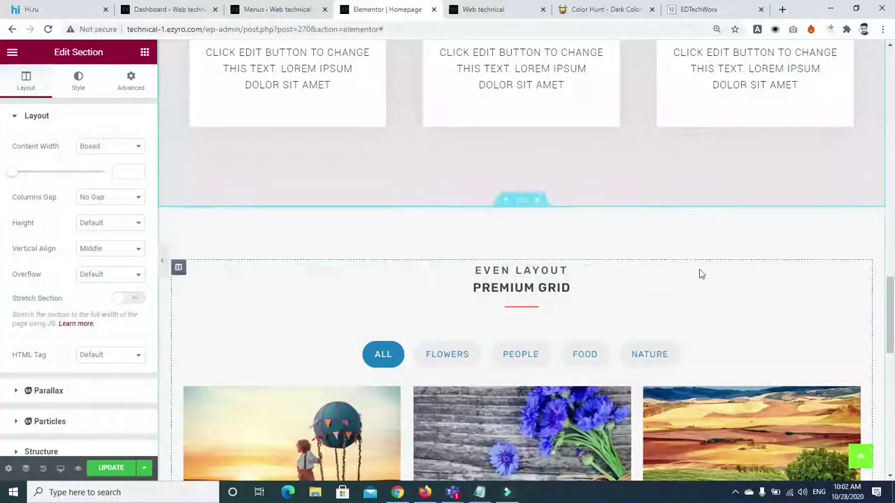
Insert the Real Customers Reviews template from the premium Testimonials & Reviews category below the image grid
scroll(406, 291, "down", 8)
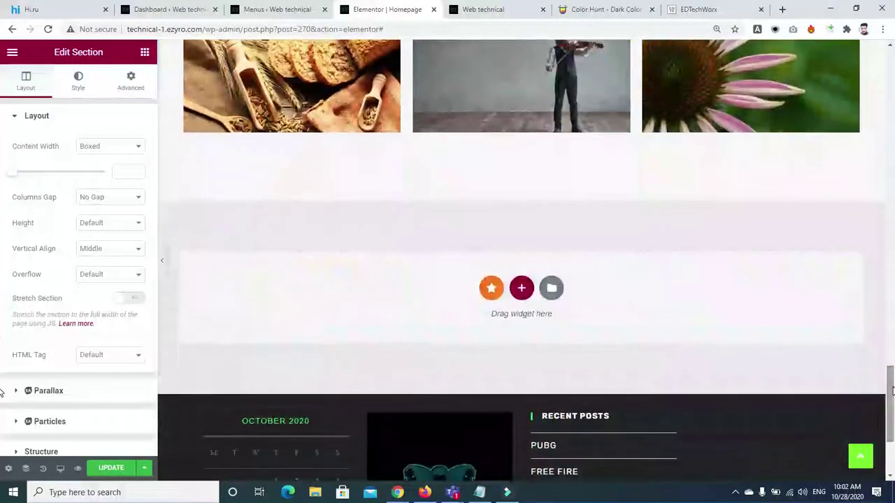
left_click(498, 292)
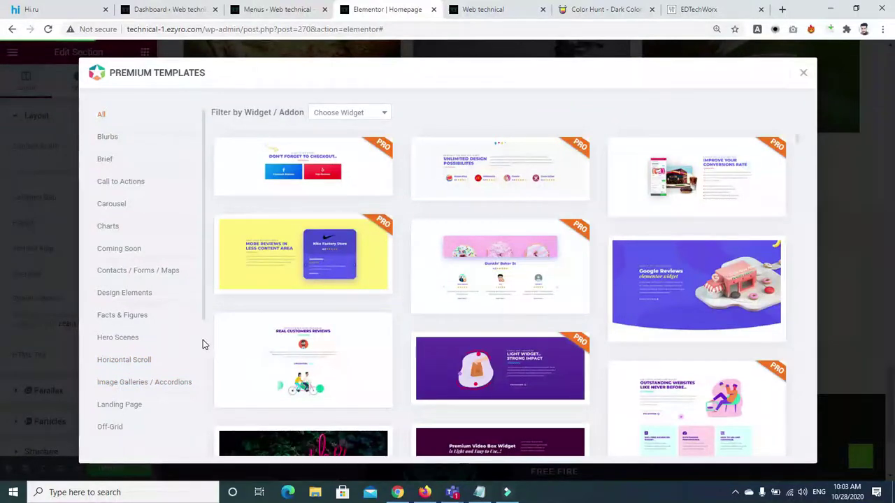
scroll(202, 340, "down", 3)
left_click(133, 396)
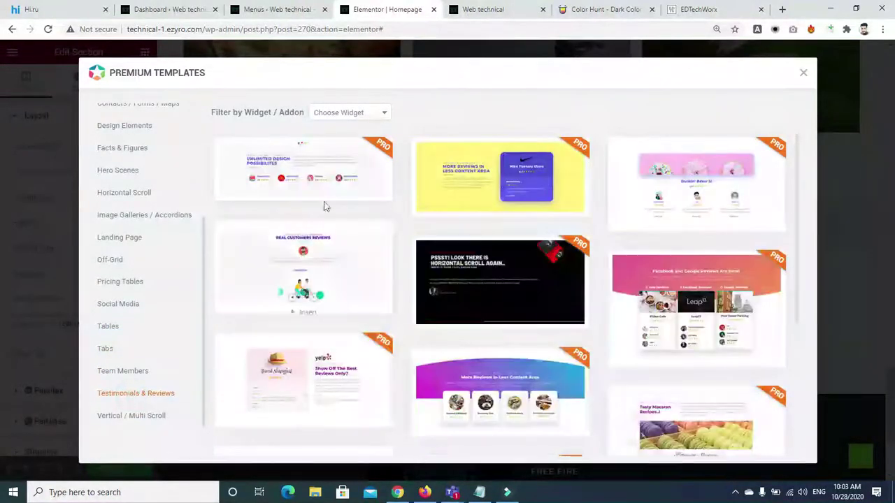
left_click(299, 281)
left_click(747, 82)
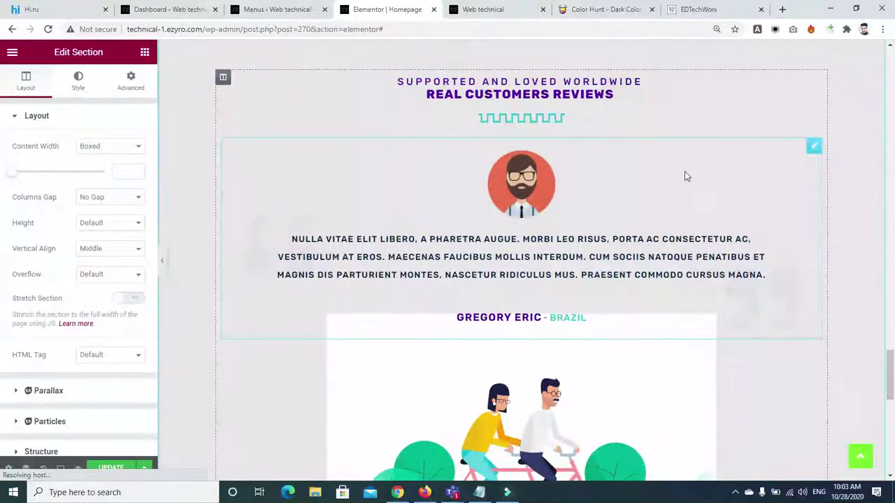
Delete the duplicate customer reviews column and the empty section it leaves behind
right_click(221, 77)
left_click(260, 251)
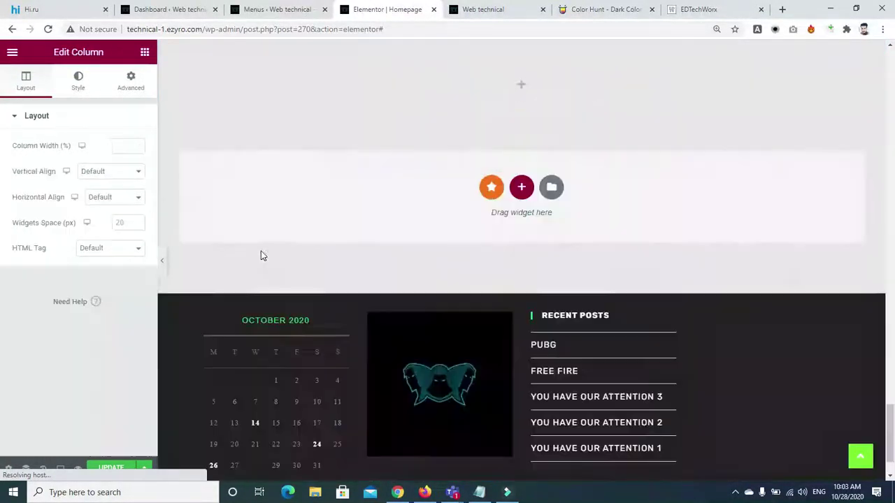
left_click_drag(893, 415, 892, 388)
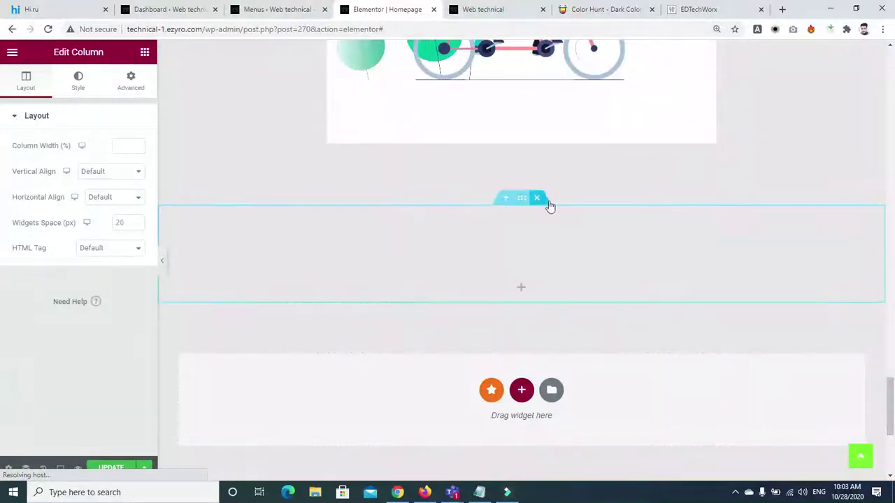
left_click(538, 199)
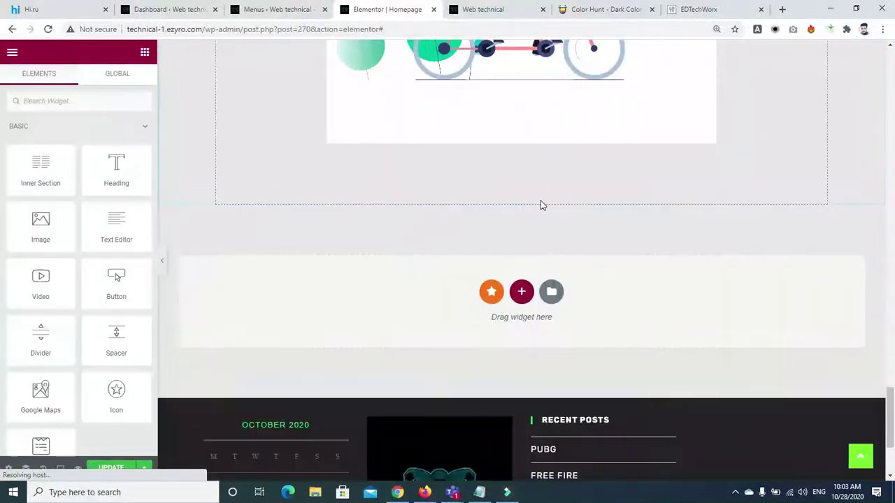
Insert the Use It With Elementor Carousel template from the premium Carousel category below the customer reviews
left_click(492, 292)
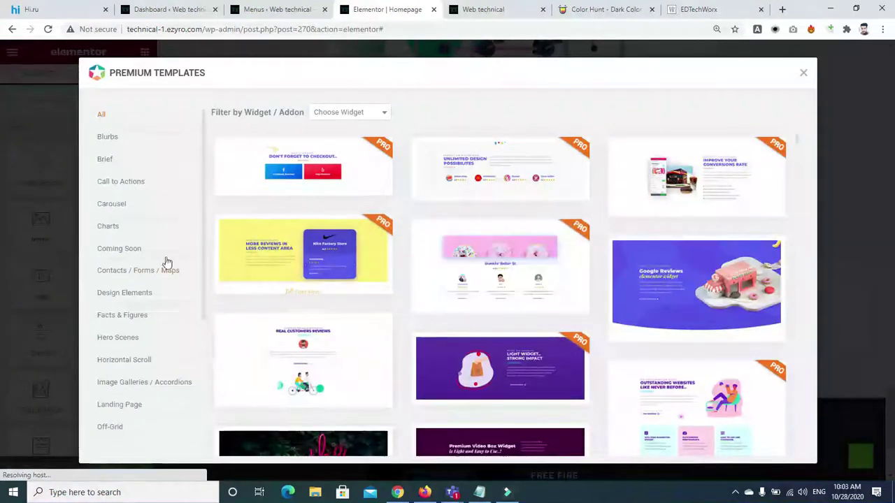
left_click(112, 203)
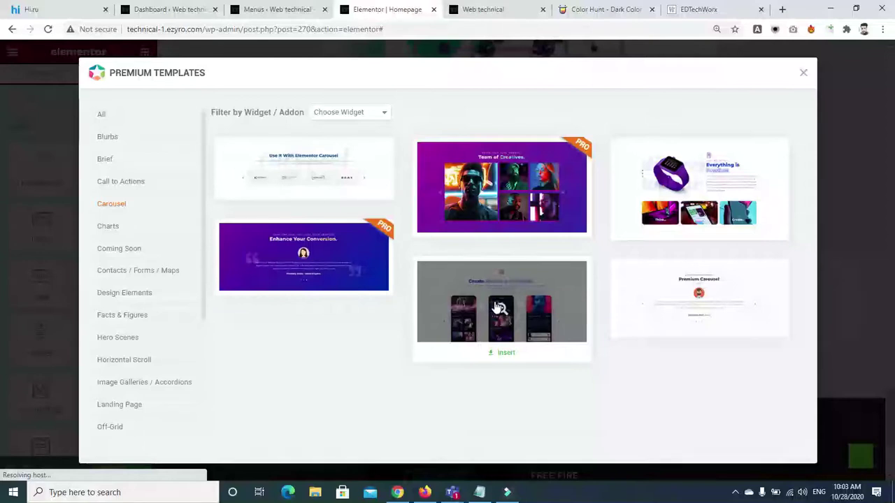
left_click(304, 188)
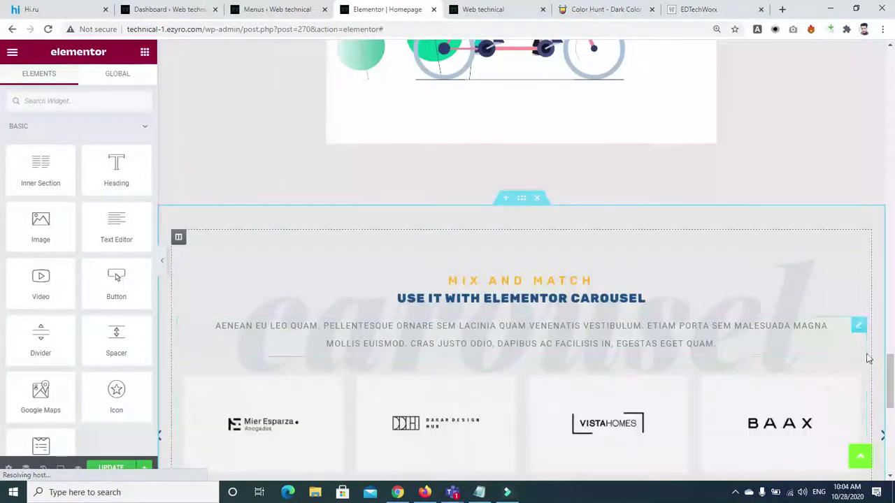
Examine the client logo carousel's content type, navigation, Slides Settings and Additional Settings
scroll(867, 358, "down", 2)
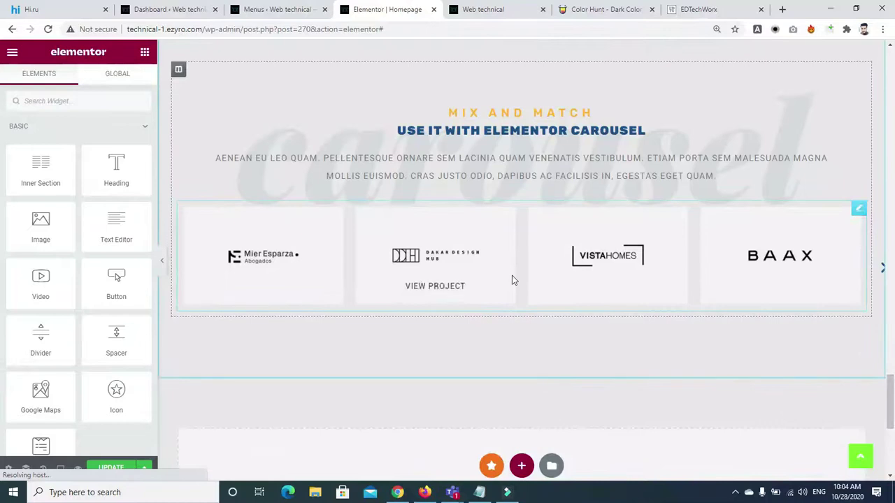
left_click(529, 218)
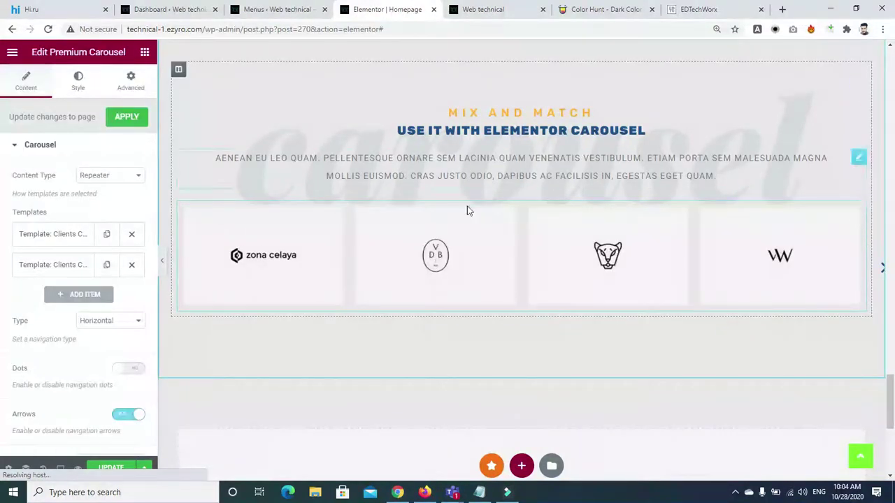
left_click(126, 178)
left_click(125, 178)
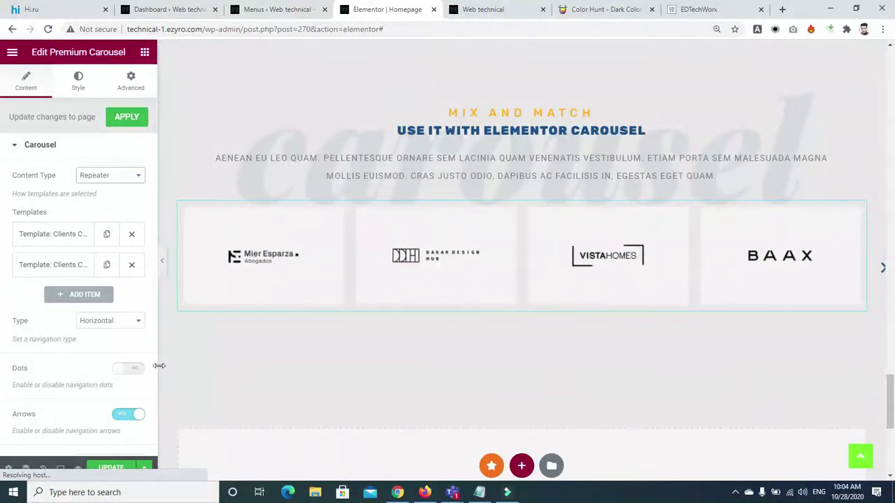
scroll(151, 376, "down", 4)
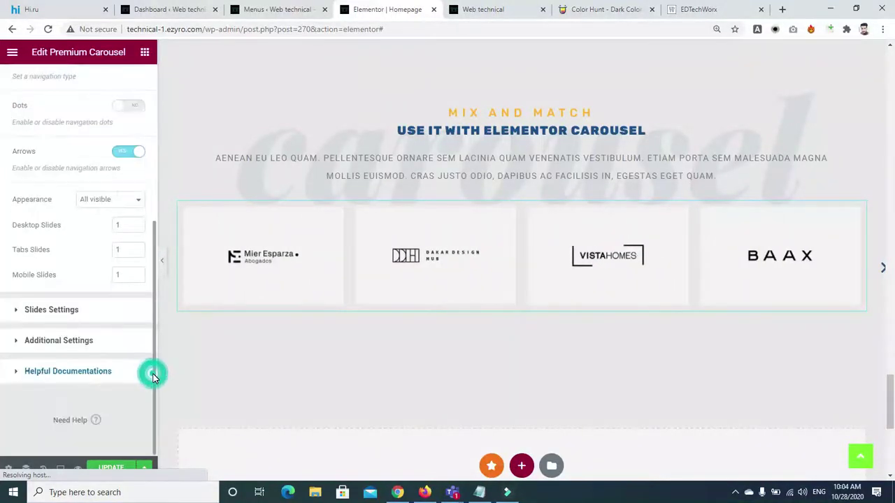
left_click(16, 311)
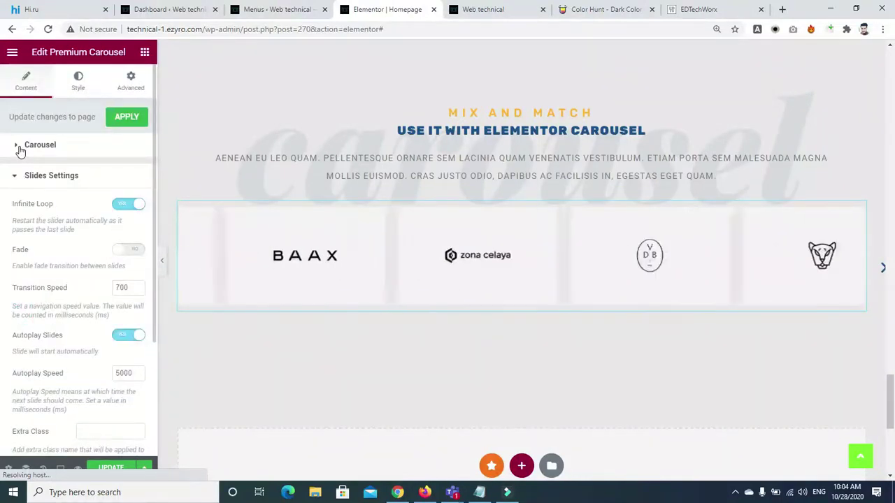
scroll(151, 402, "down", 3)
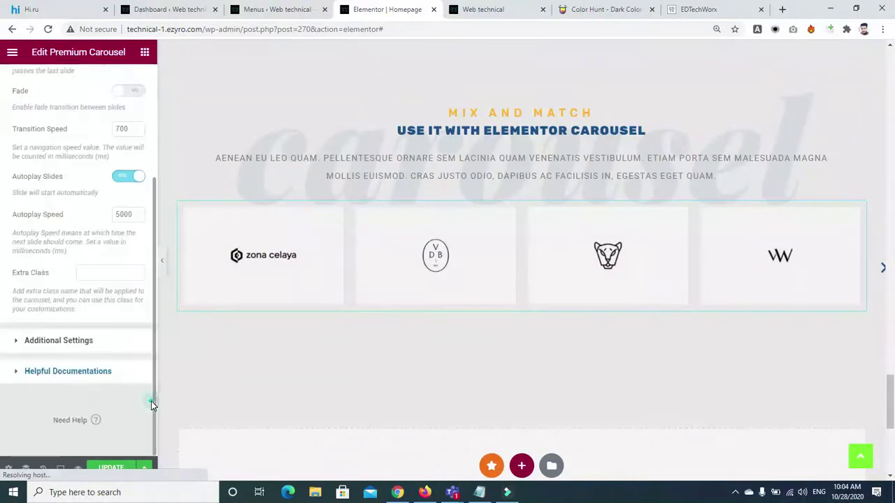
left_click(21, 340)
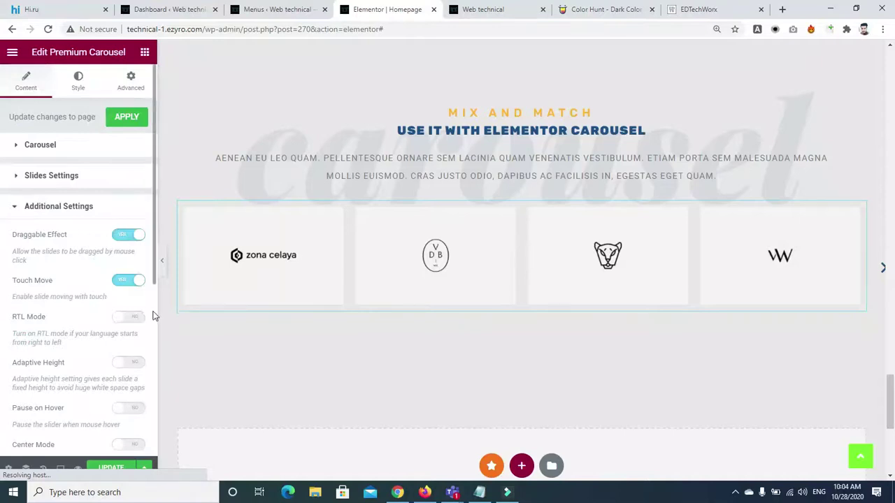
left_click(153, 310)
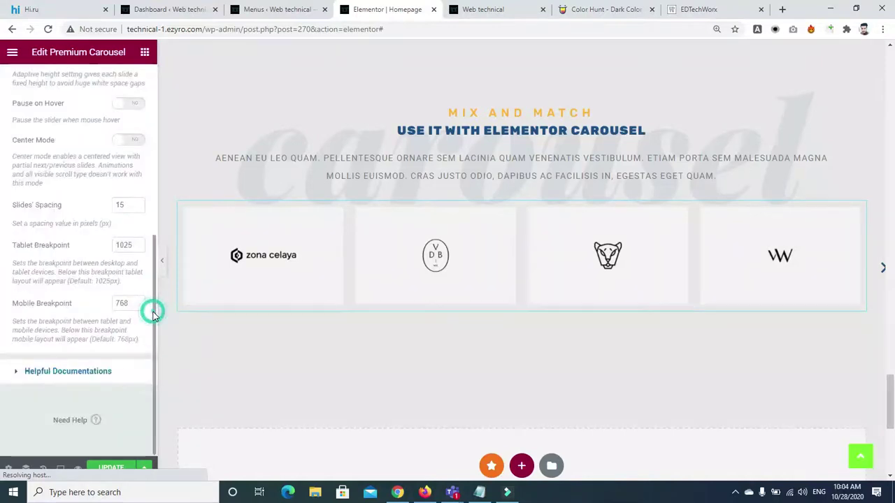
left_click(152, 80)
Examine the carousel's two client template entries, its navigation and appearance options, and the Navigation Arrows styling
left_click(23, 146)
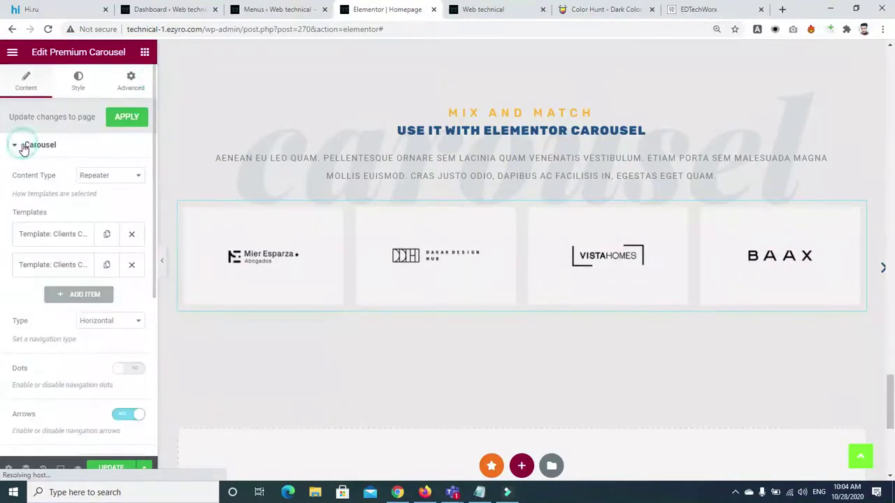
left_click(62, 236)
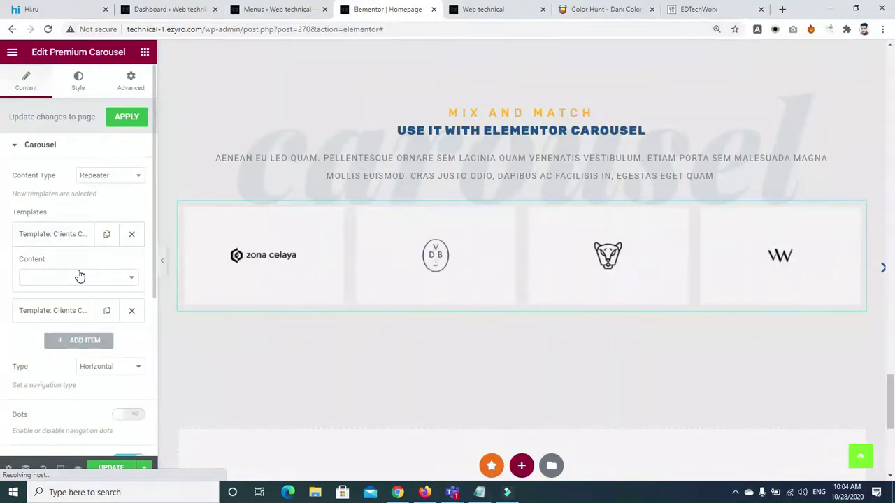
left_click(131, 280)
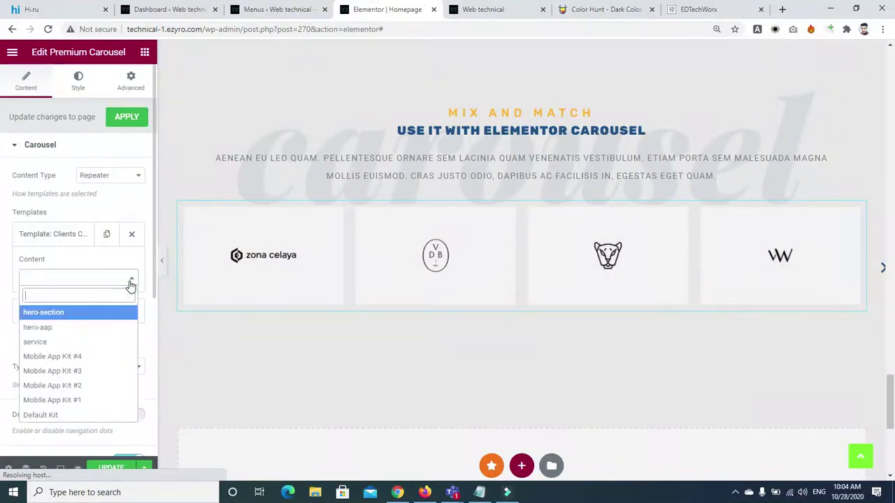
left_click(131, 279)
left_click(73, 310)
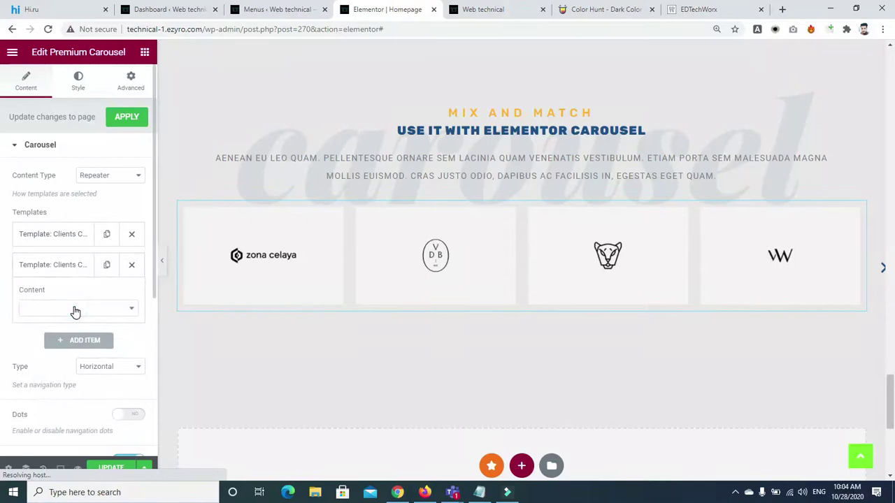
left_click(82, 263)
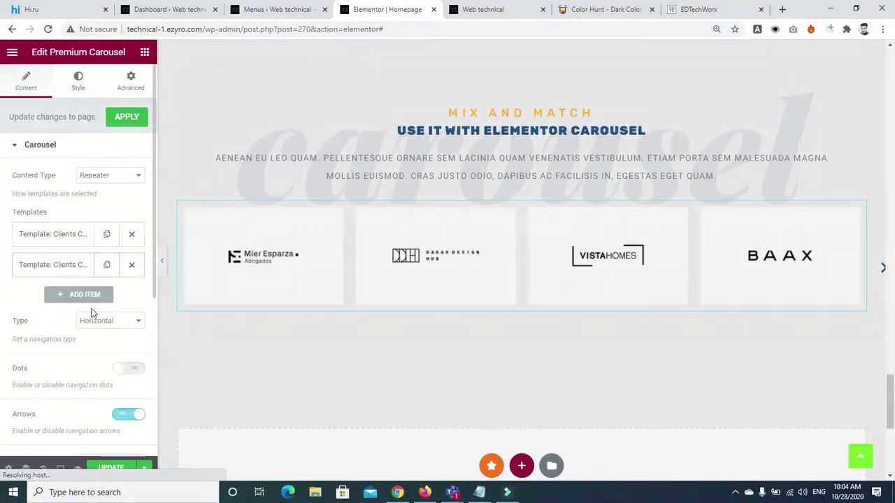
left_click_drag(152, 286, 158, 398)
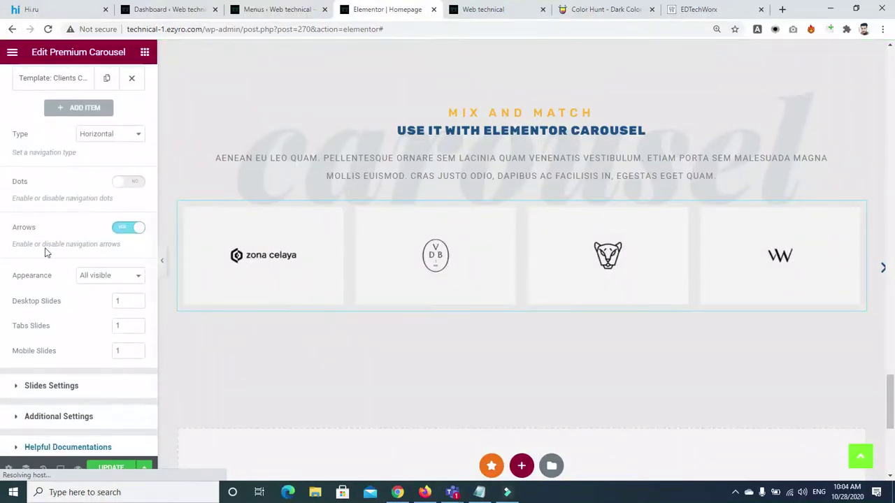
left_click(156, 80)
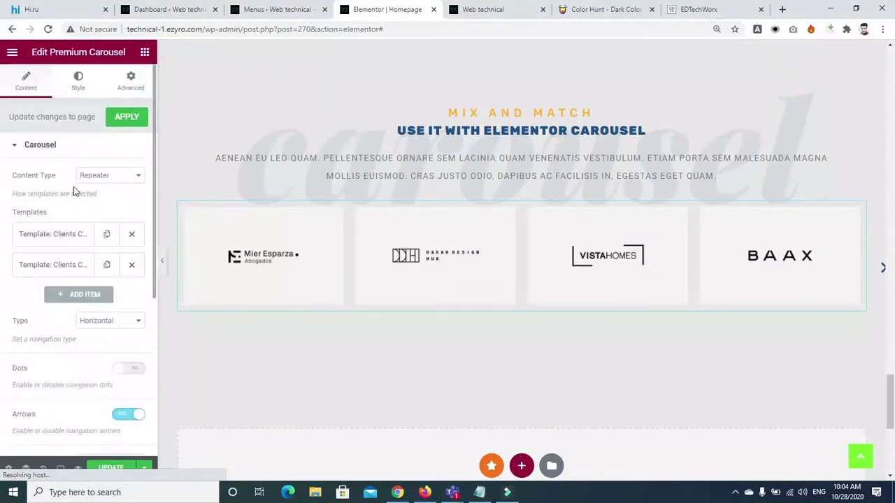
left_click(79, 88)
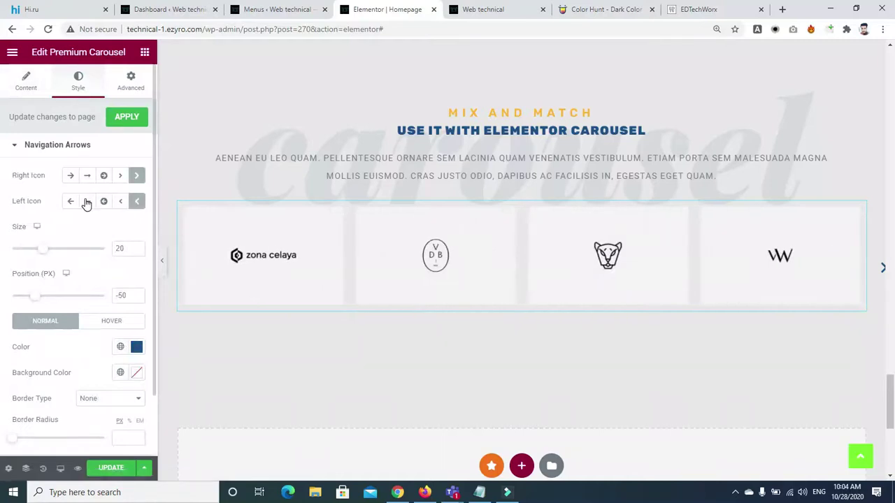
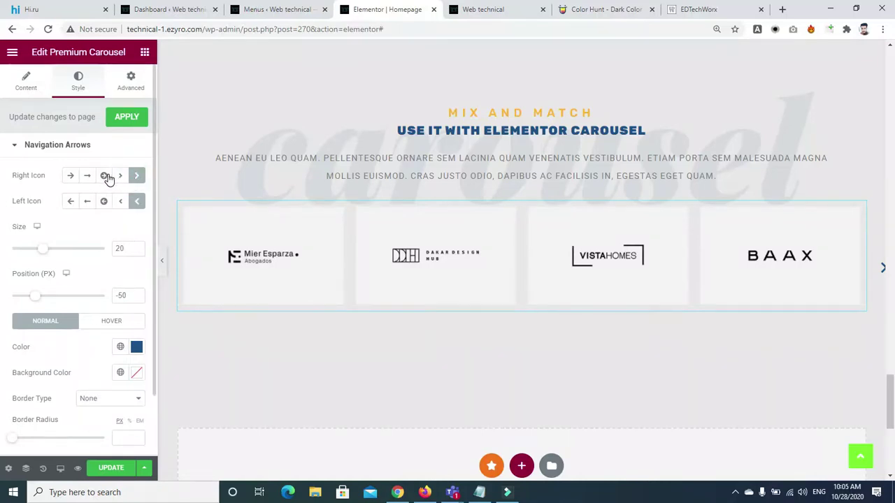
scroll(152, 424, "down", 1)
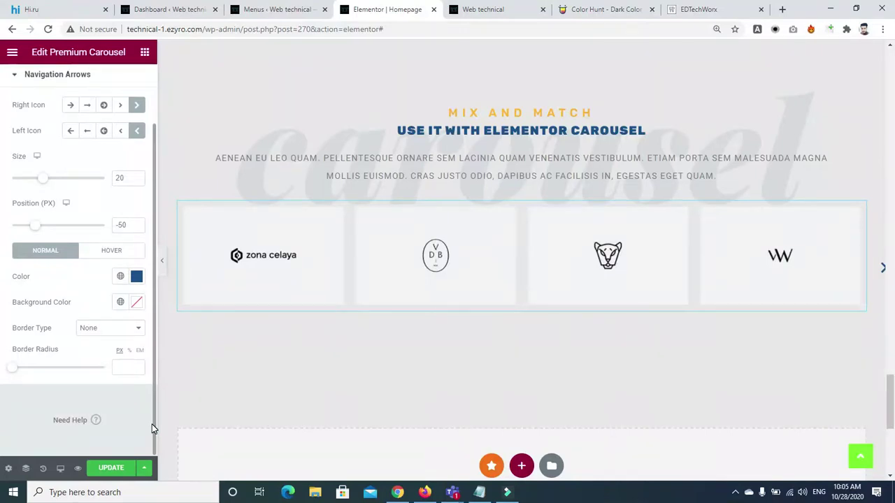
scroll(151, 104, "up", 1)
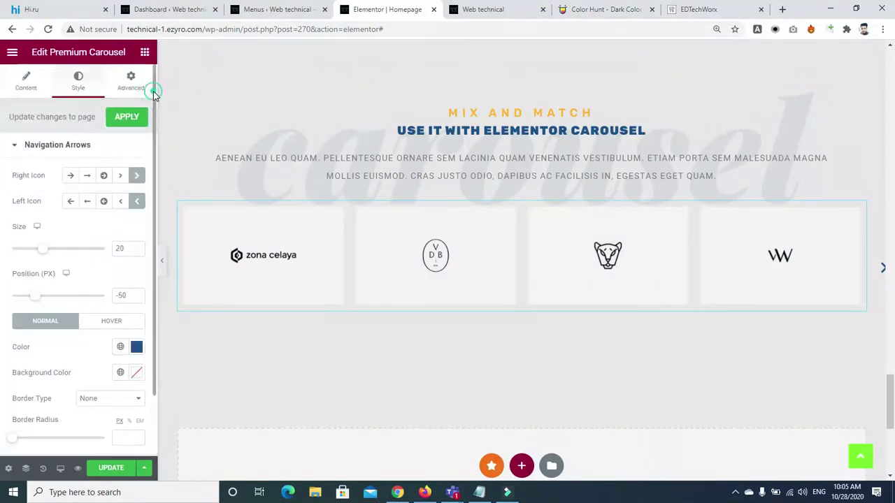
Try the Select Field content type for the carousel, and return it to Repeater
left_click(25, 79)
left_click(105, 176)
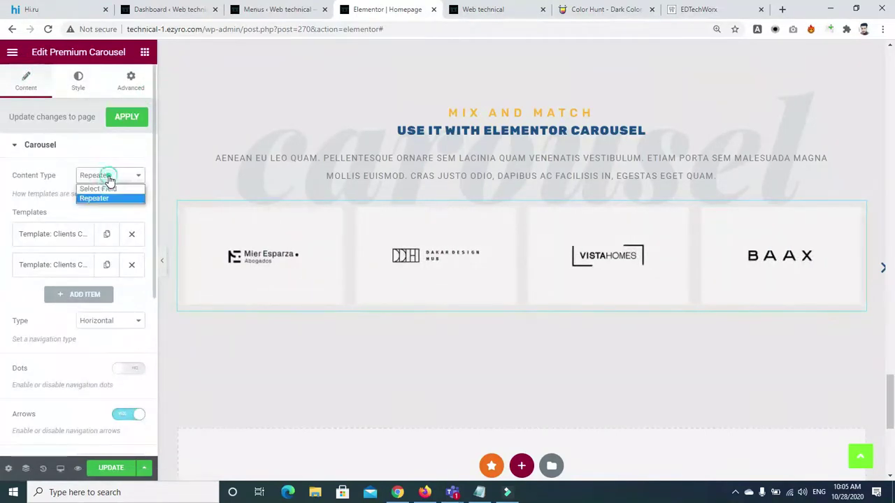
left_click(105, 185)
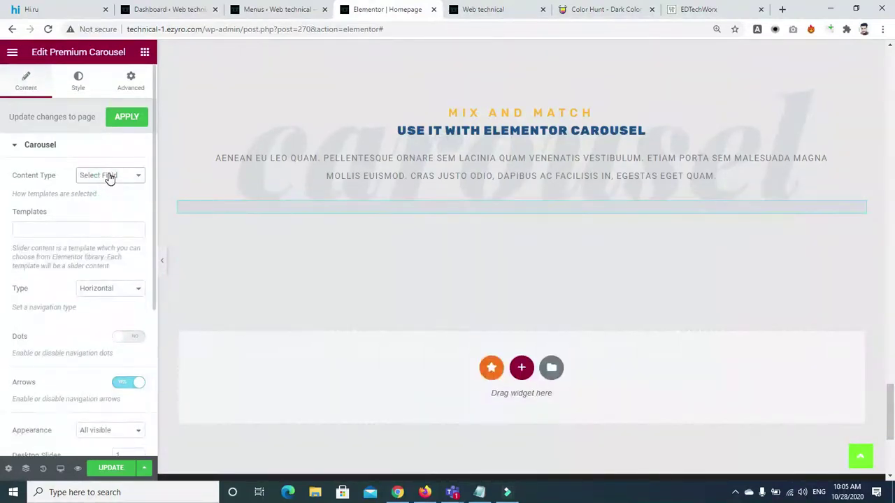
left_click(110, 177)
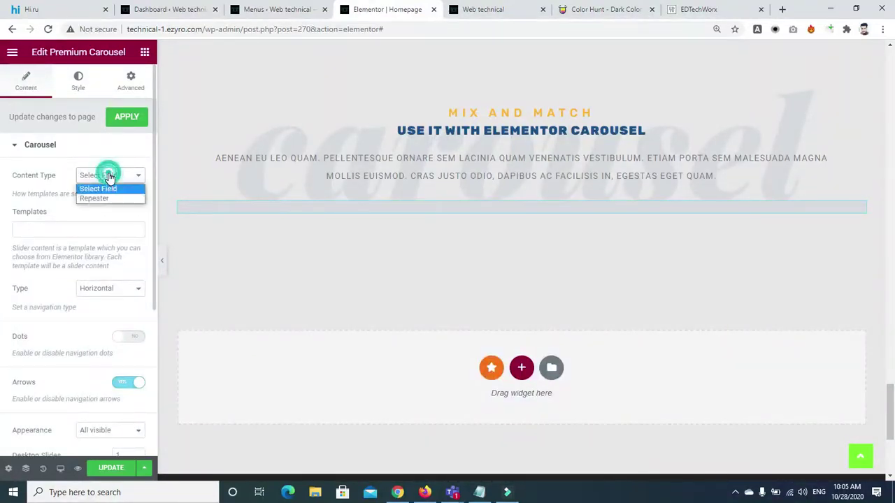
left_click(98, 199)
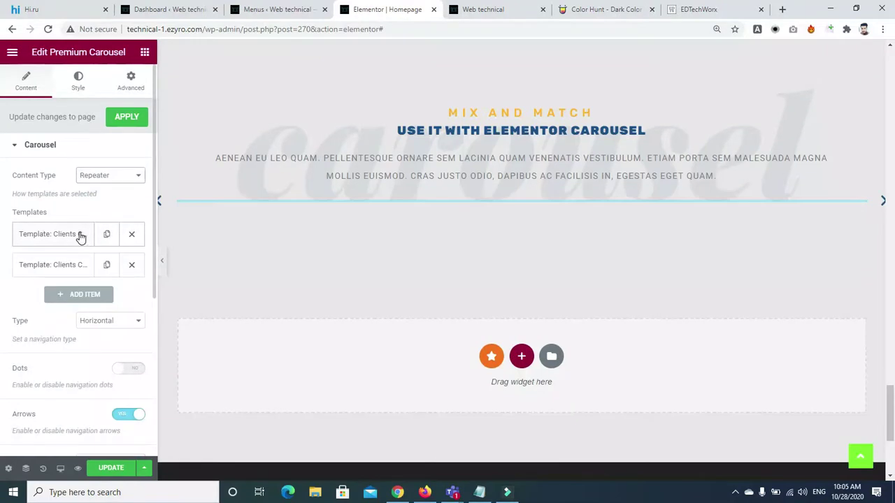
Inspect the carousel's repeater template entries, the background "carousel" heading's settings and the surrounding column's style options
left_click(80, 234)
left_click(79, 233)
left_click(75, 268)
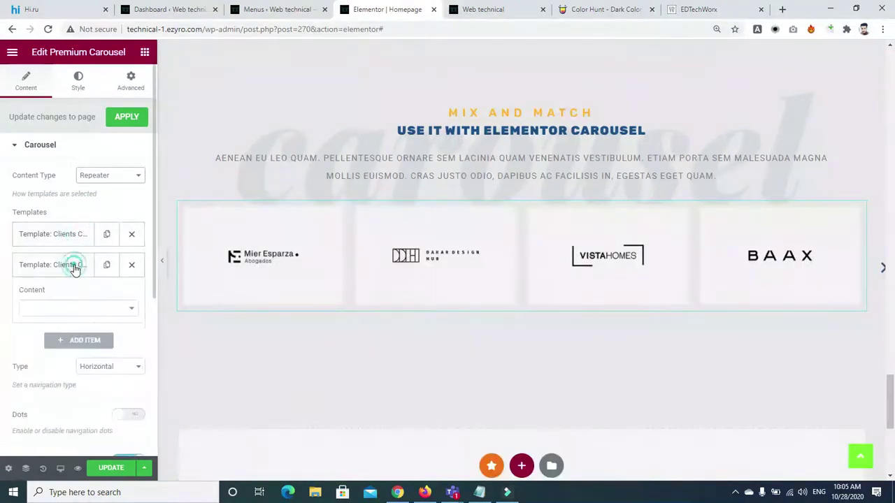
left_click(74, 269)
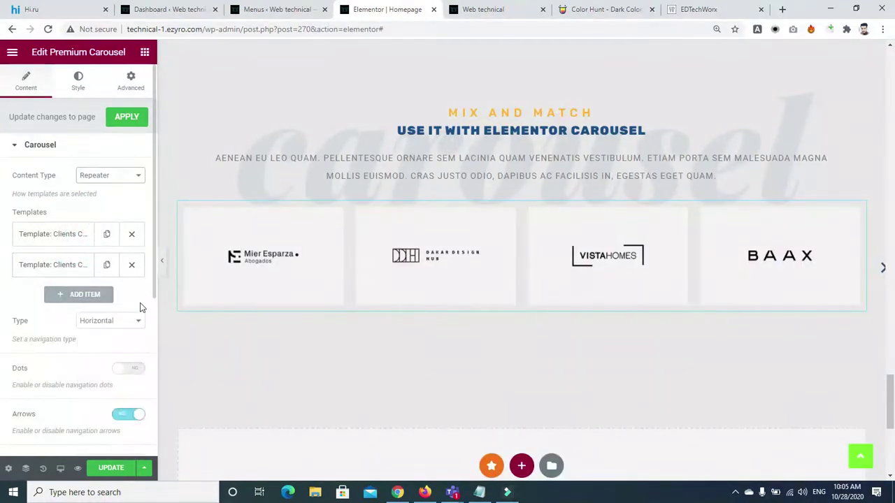
left_click_drag(153, 288, 149, 371)
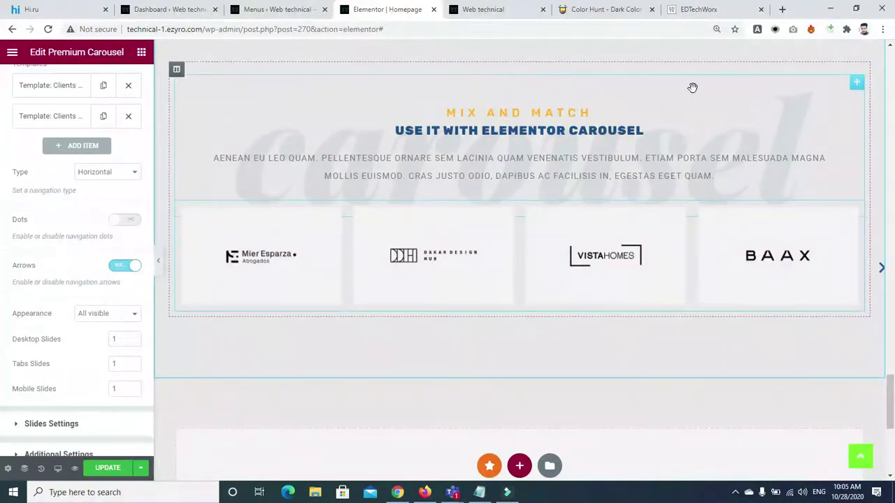
left_click(857, 82)
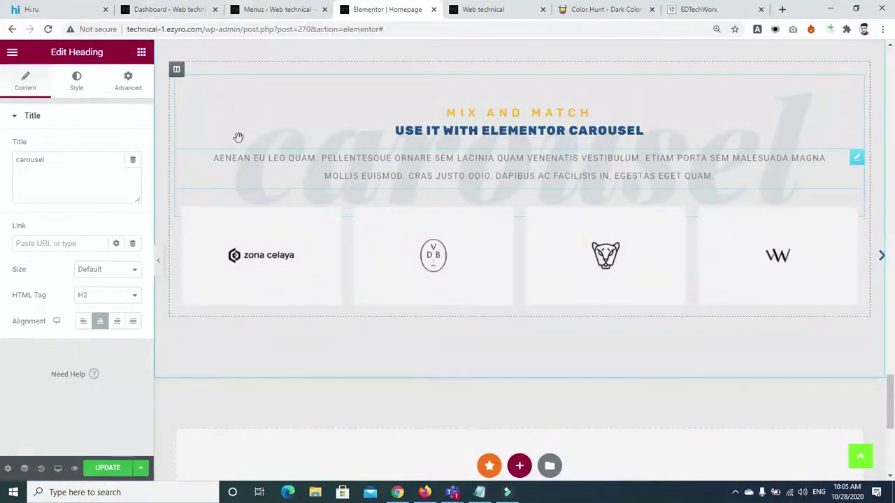
left_click(178, 73)
left_click(67, 76)
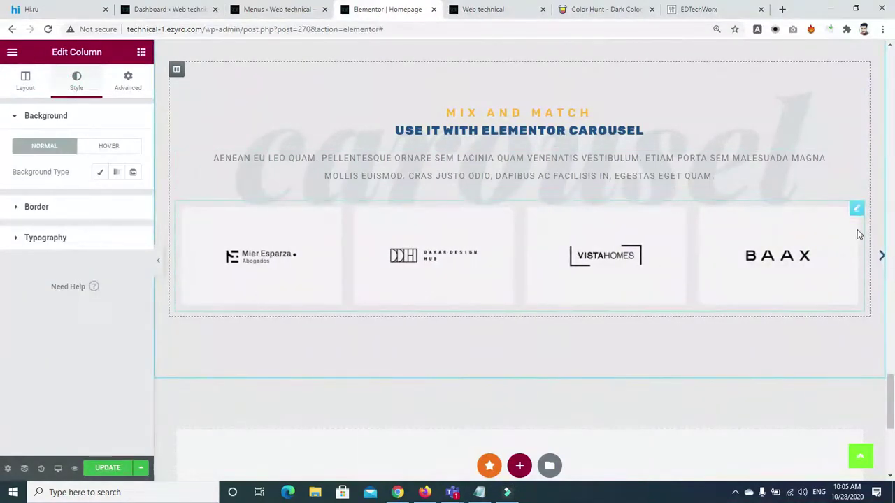
Try the One at a time appearance on the client logo carousel, and return it to All visible
left_click(860, 228)
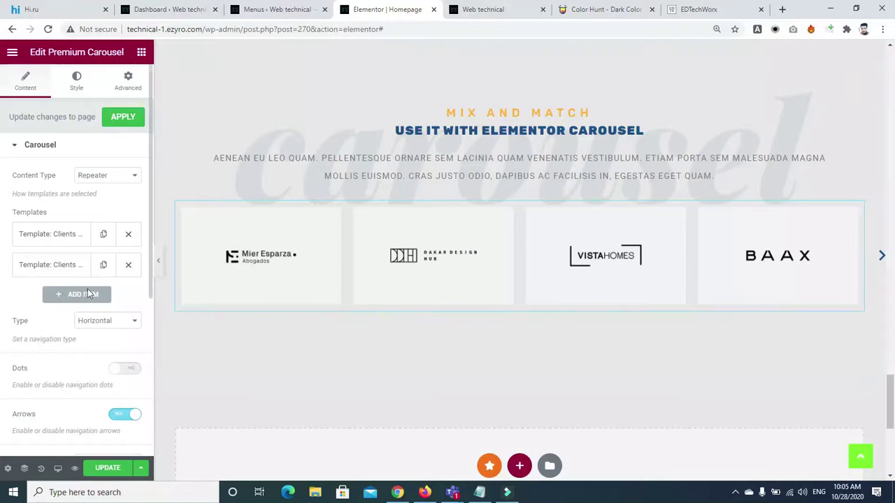
left_click(149, 287)
left_click_drag(149, 287, 150, 381)
left_click(129, 311)
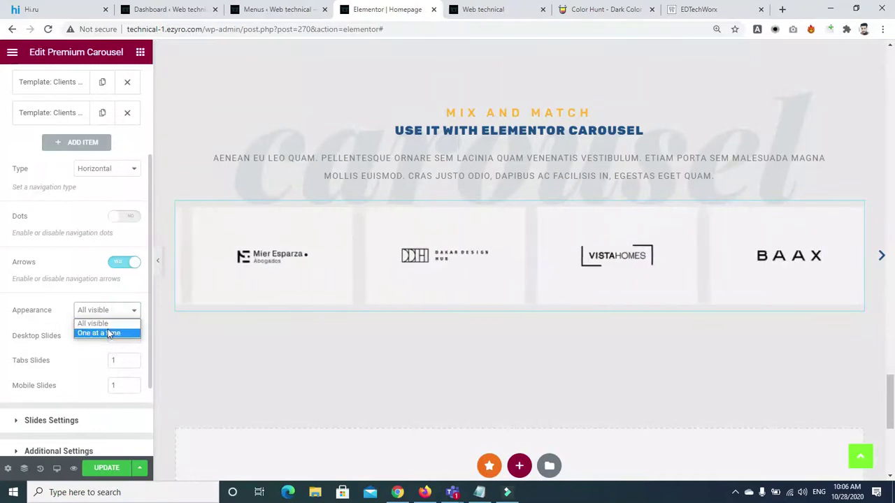
left_click(109, 333)
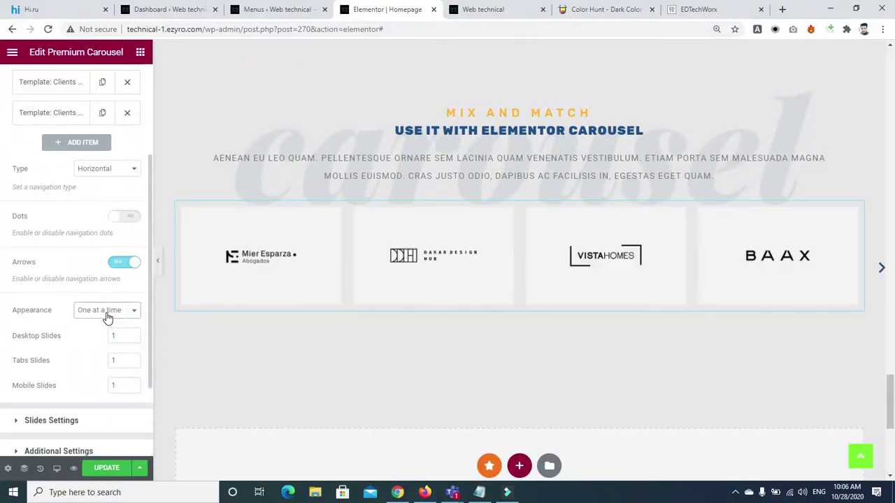
left_click(107, 315)
left_click(98, 322)
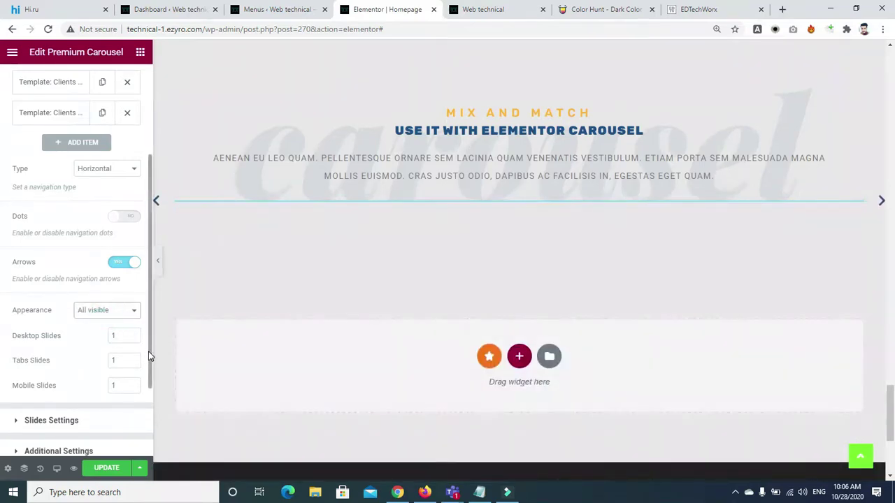
Review the client logo carousel's Slides Settings, Additional Settings, and Advanced options including Background
left_click_drag(149, 353, 150, 424)
left_click(13, 310)
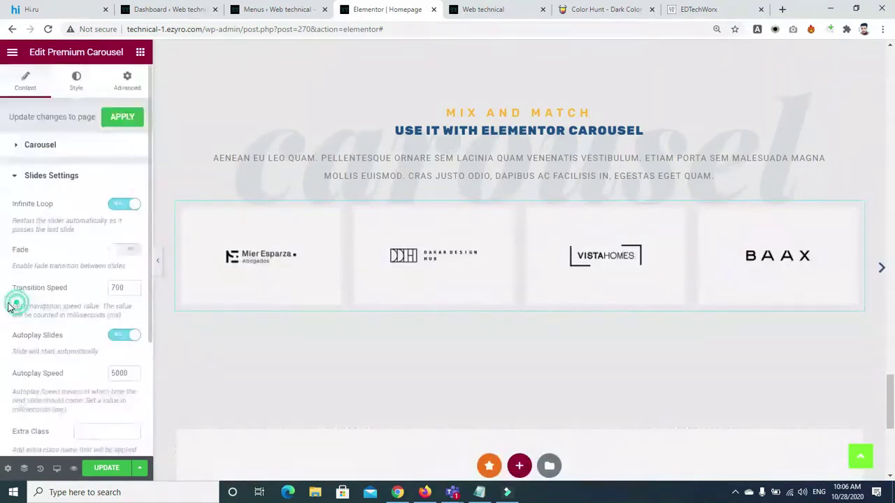
left_click_drag(149, 213, 151, 303)
scroll(152, 302, "down", 2)
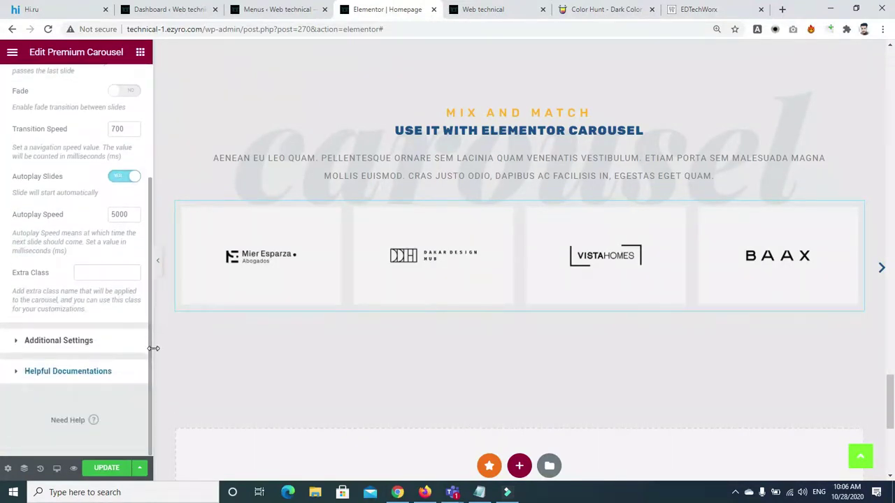
left_click(16, 340)
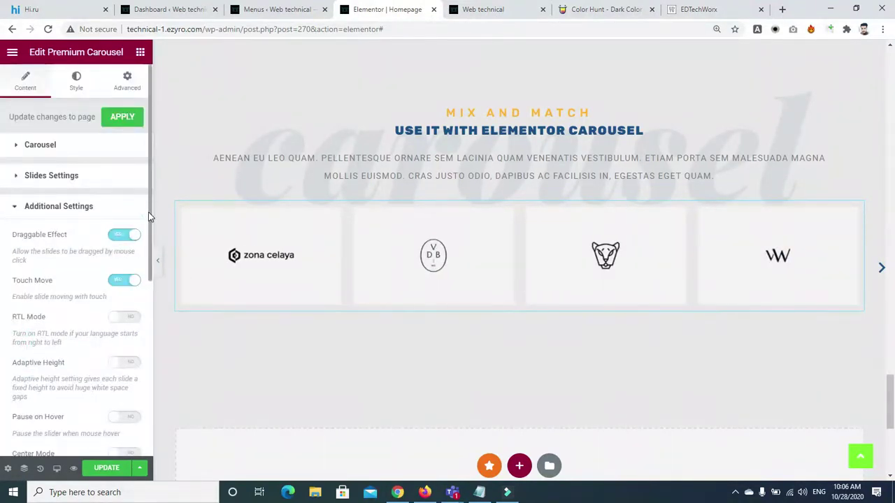
left_click_drag(149, 212, 161, 164)
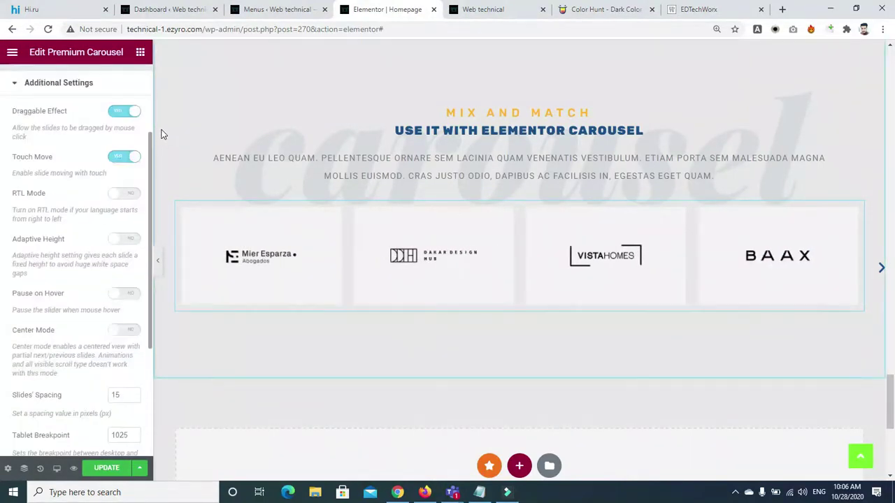
scroll(42, 163, "up", 3)
left_click(125, 82)
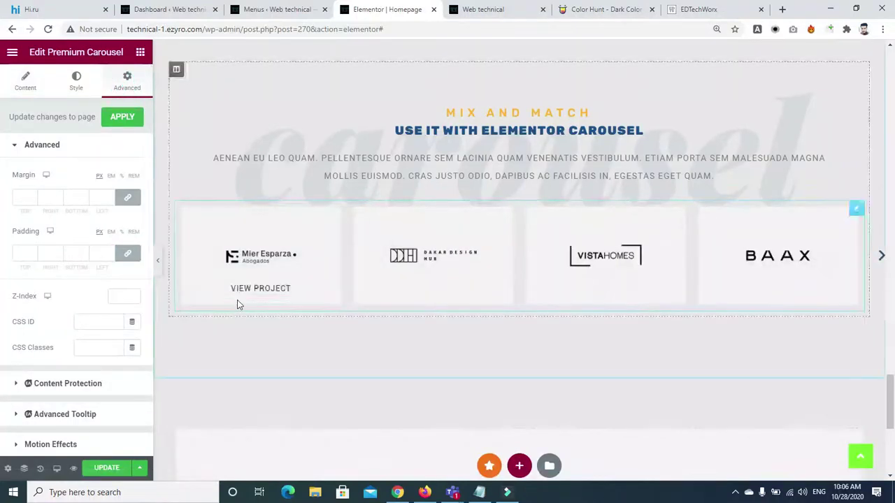
scroll(149, 306, "down", 4)
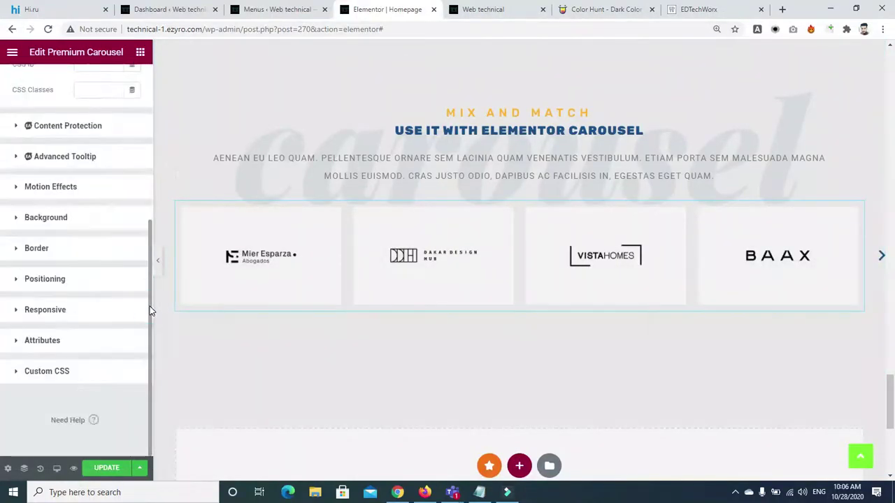
left_click(17, 217)
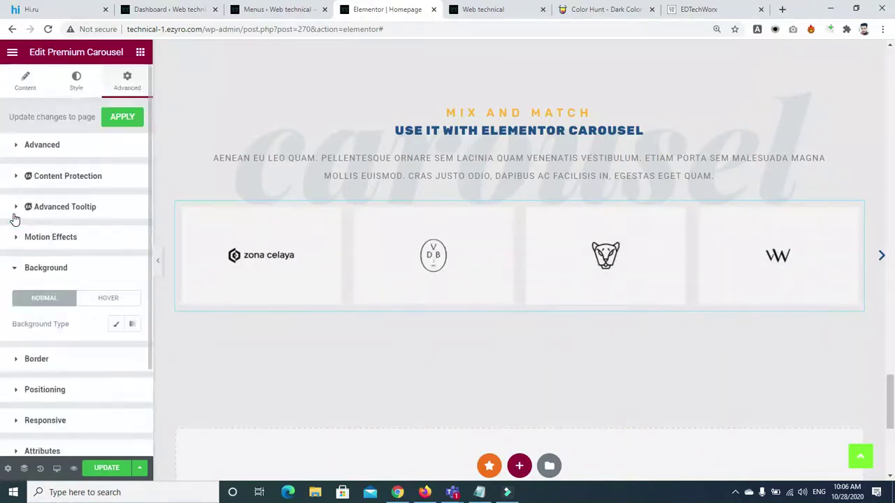
Remove the first client template from the carousel, and reduce the duplicated remaining template to a single entry
left_click(42, 82)
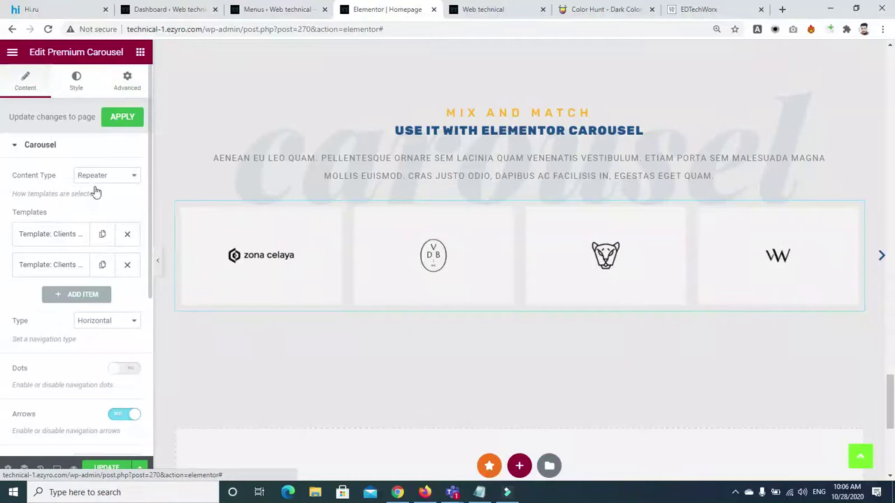
left_click(126, 234)
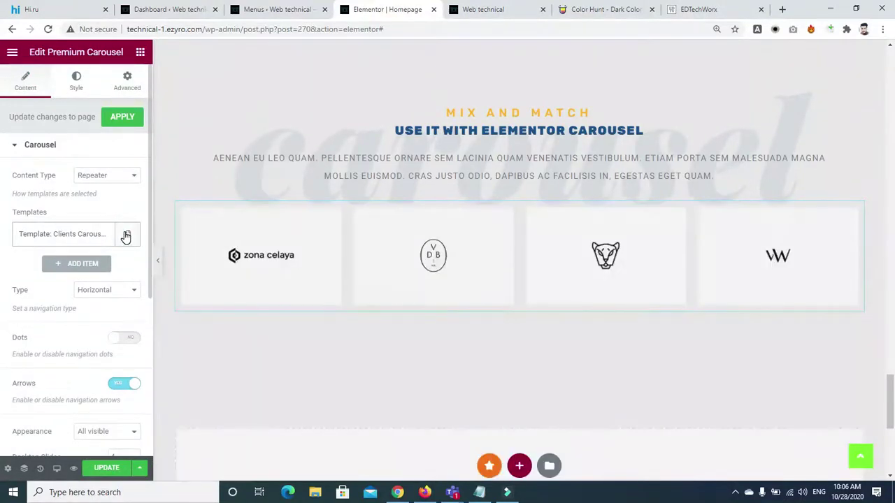
left_click(126, 236)
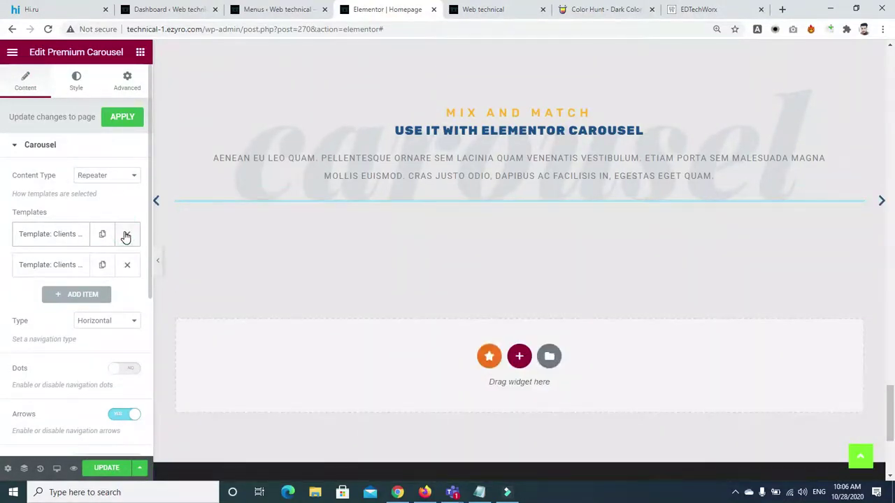
left_click(126, 234)
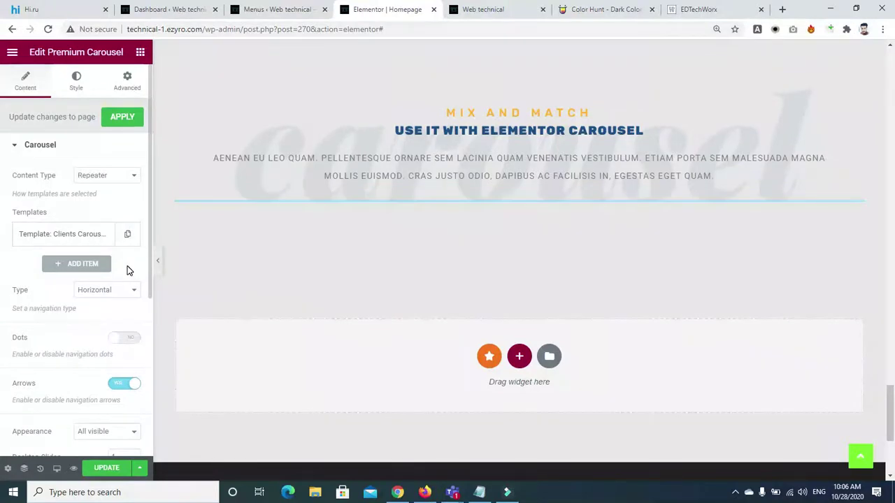
Try hero-aap as the content of the carousel's single client template entry
left_click(93, 233)
left_click(120, 279)
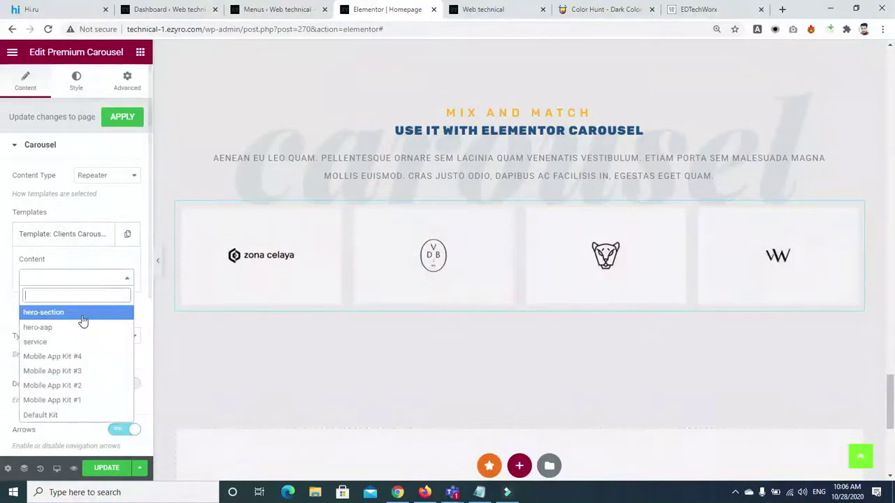
left_click(82, 328)
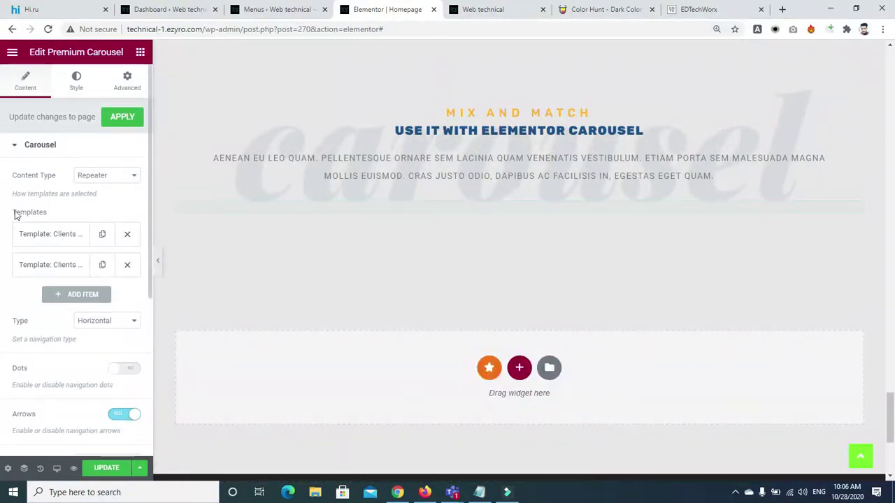
Try Default Kit as the content of the carousel's second template entry, and remove that entry
left_click(102, 235)
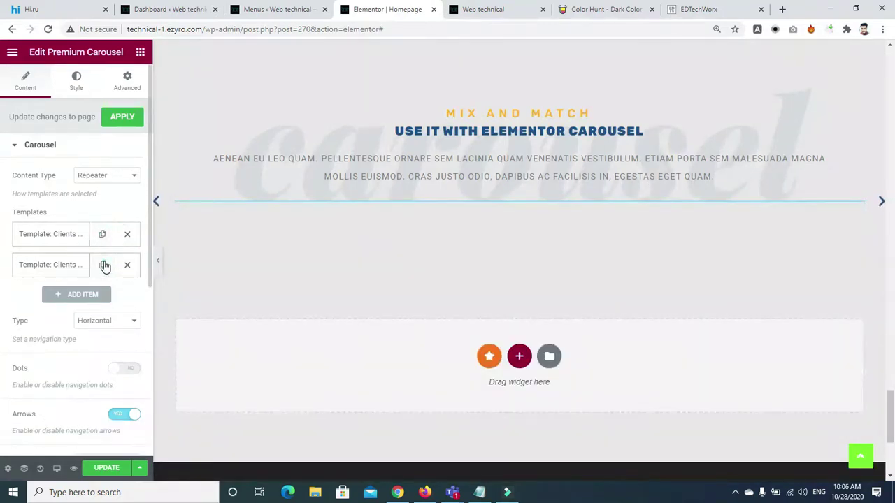
left_click(128, 270)
left_click(70, 265)
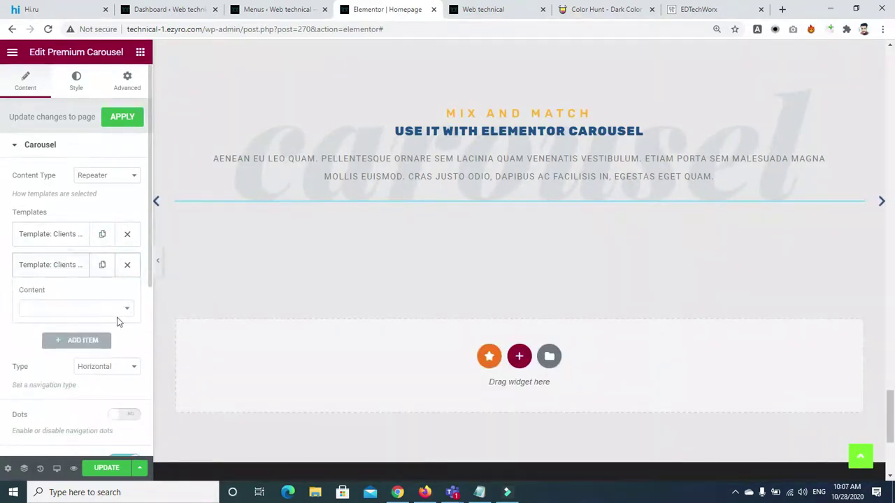
left_click(123, 311)
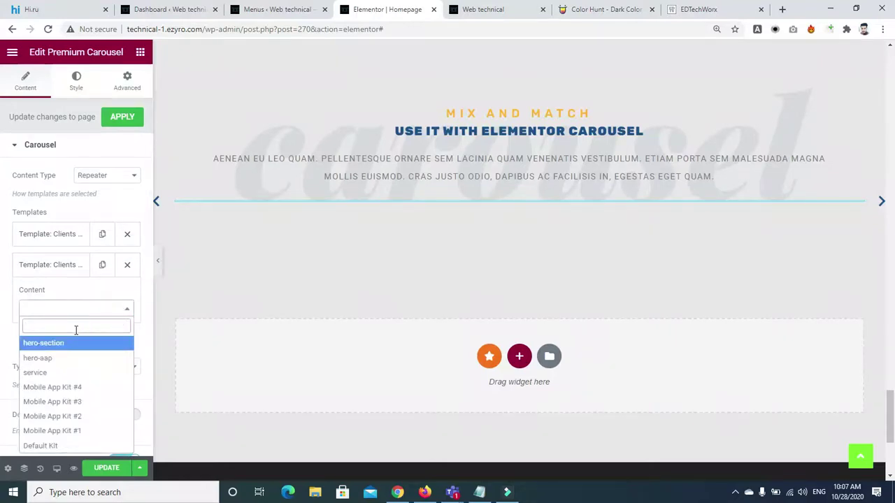
left_click(56, 445)
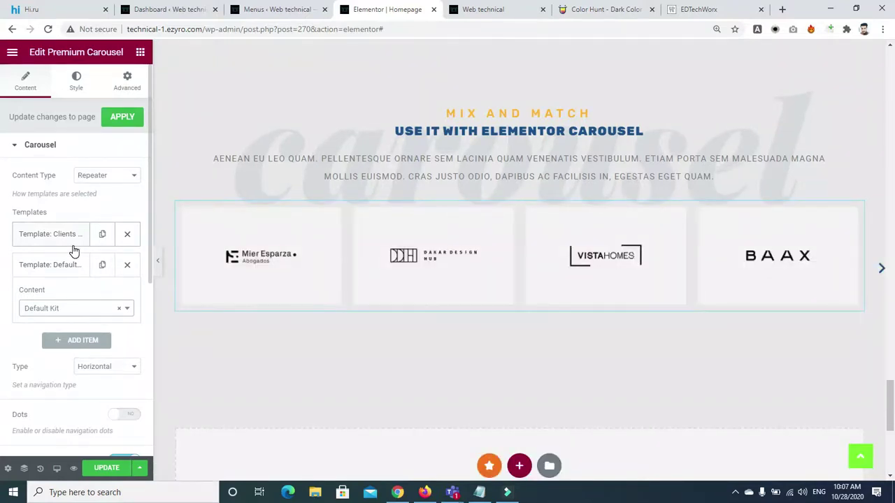
left_click(127, 267)
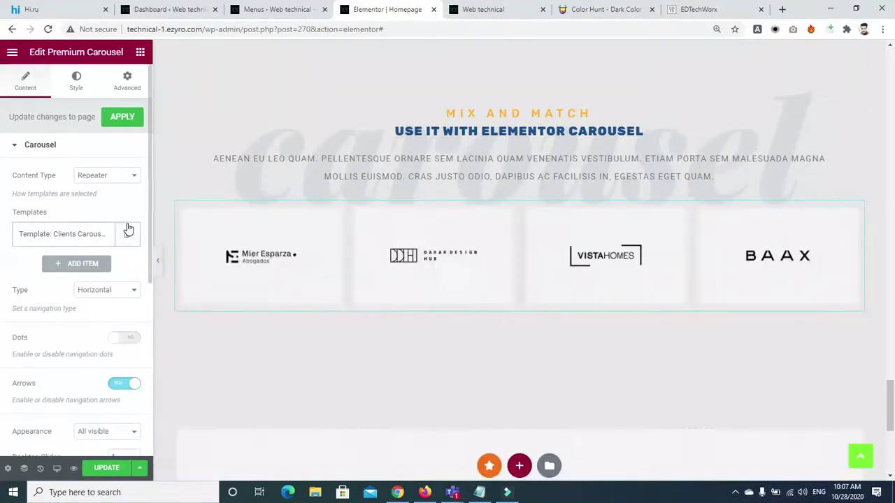
Duplicate the client template entry, set the copy's content to service, and remove the original client entry
left_click(126, 234)
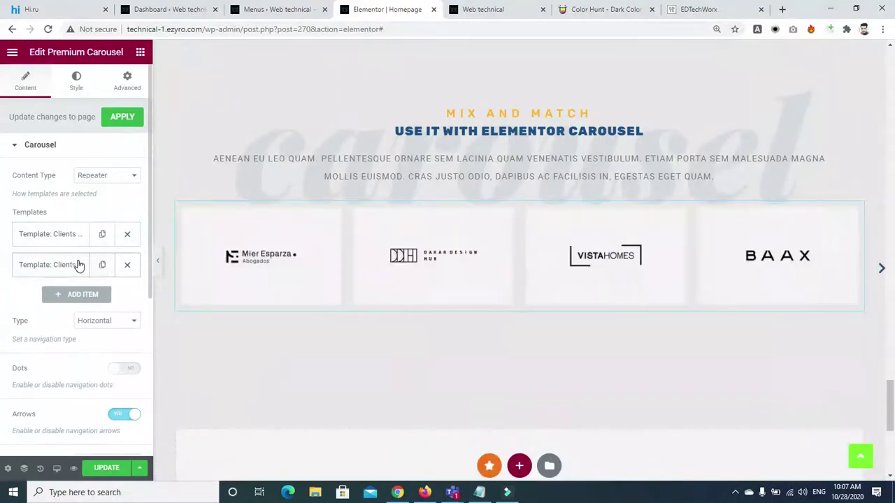
left_click(100, 265)
left_click(126, 295)
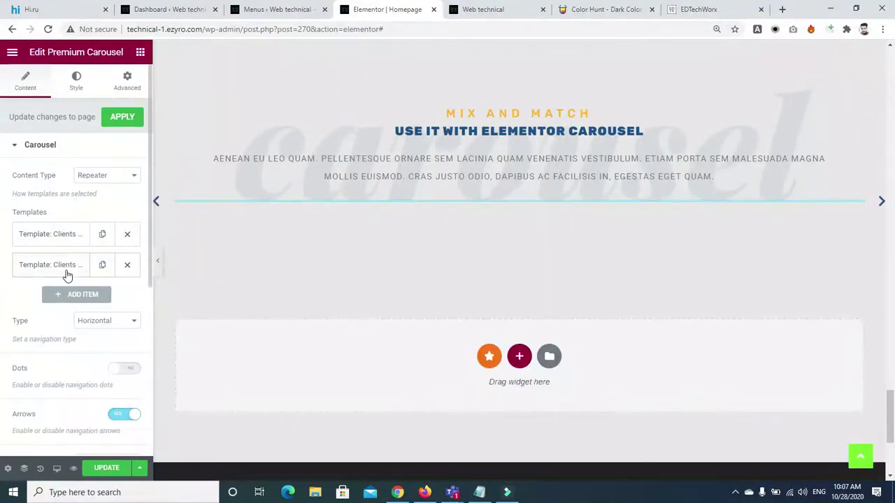
left_click(66, 268)
left_click(76, 308)
left_click(60, 370)
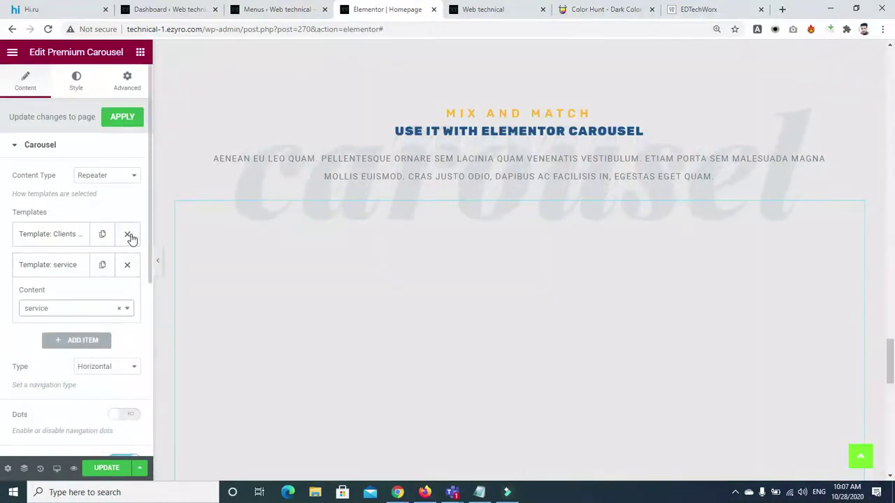
left_click(128, 235)
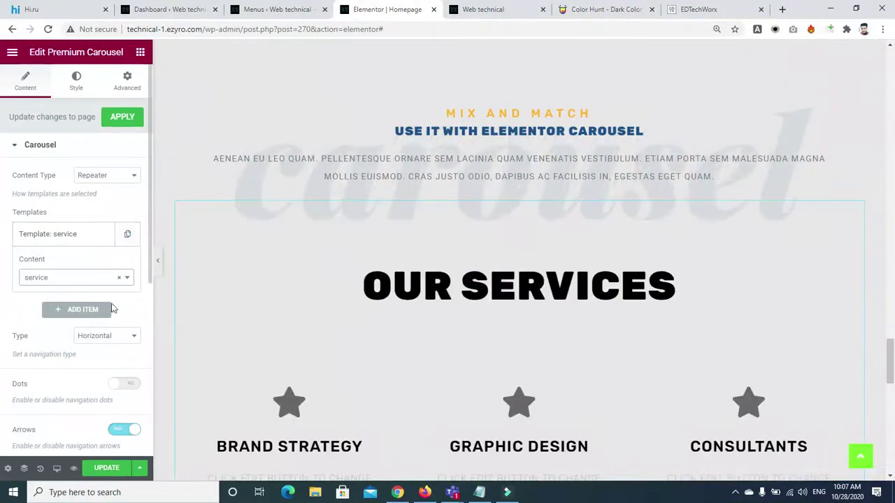
Add a second template entry to the carousel with Default Kit as its content
left_click(102, 309)
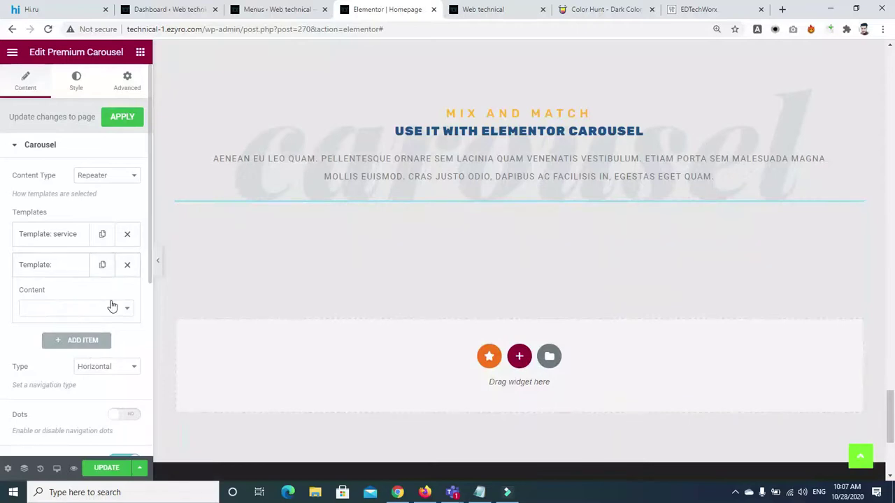
left_click(112, 308)
left_click(44, 443)
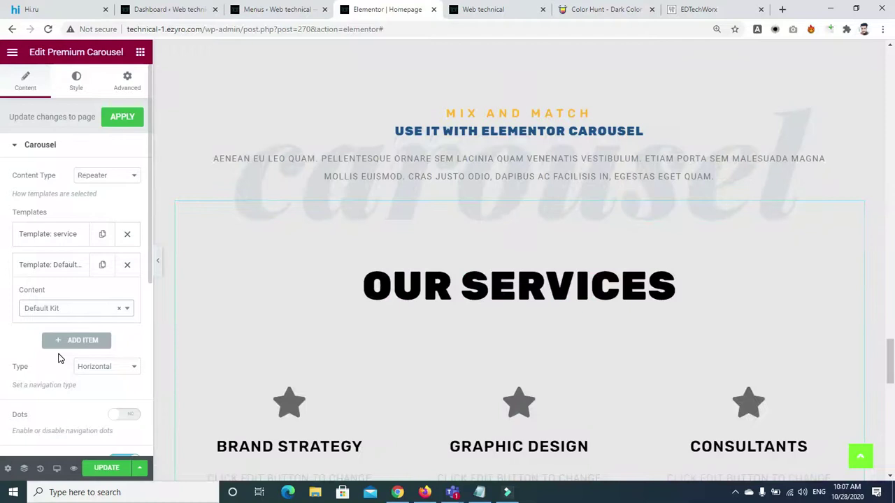
left_click_drag(892, 370, 891, 420)
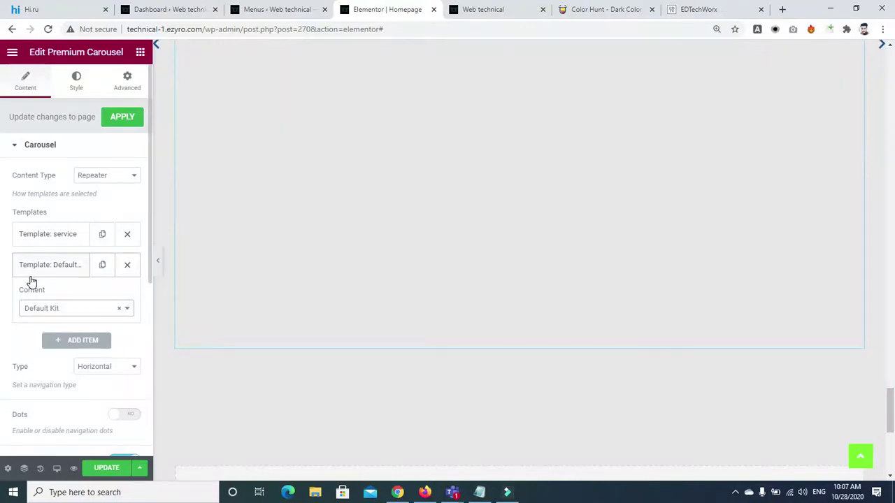
Try Mobile App Kit #4 as the second entry's content, and return it to Default Kit
left_click(132, 311)
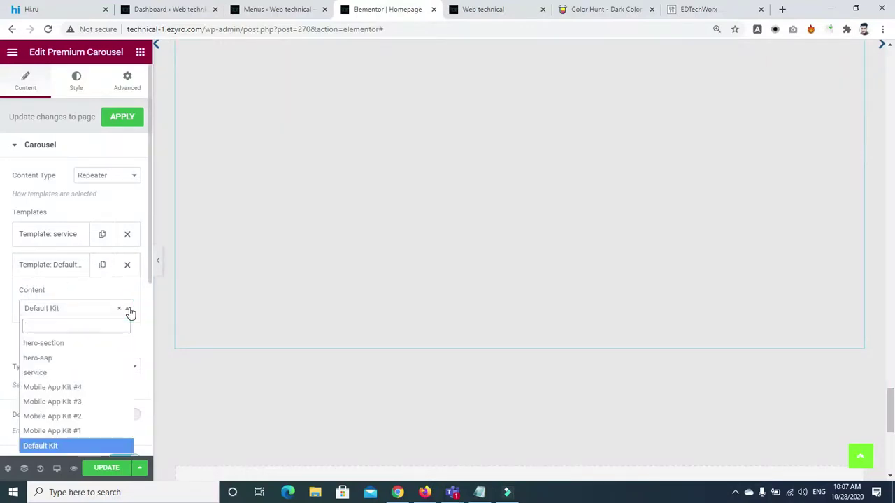
left_click(55, 387)
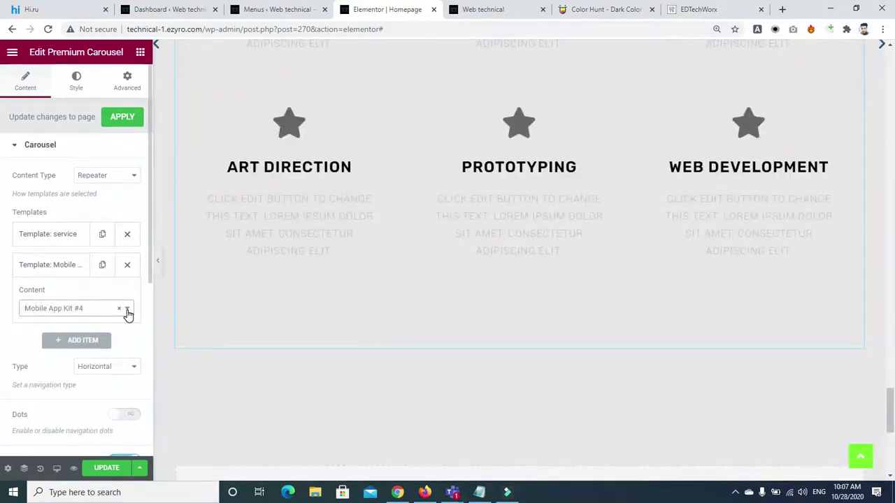
left_click_drag(891, 389, 892, 360)
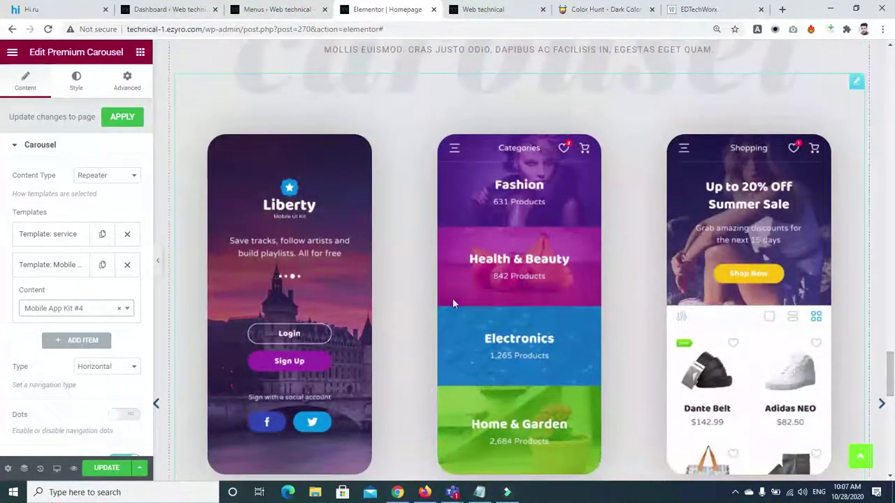
left_click(125, 309)
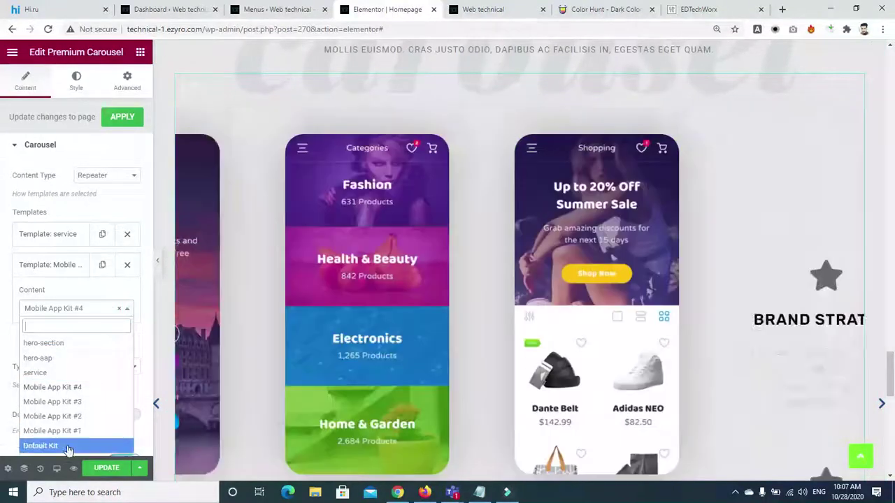
left_click(68, 446)
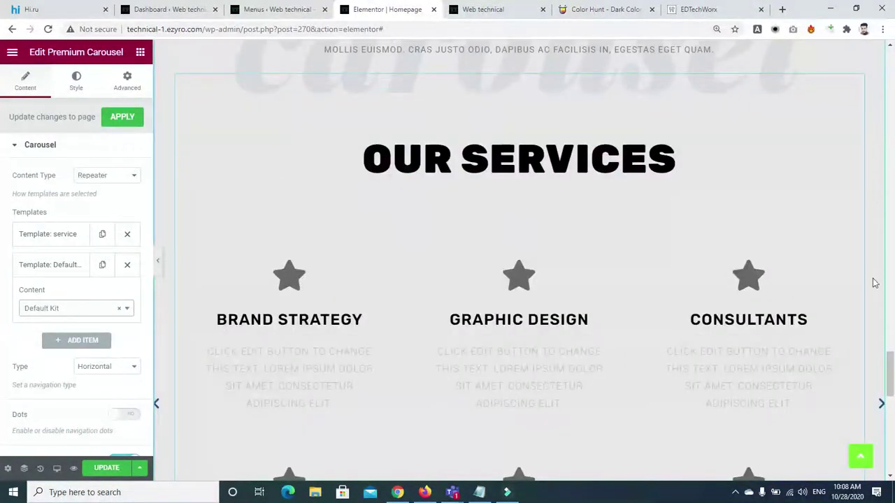
left_click(880, 405)
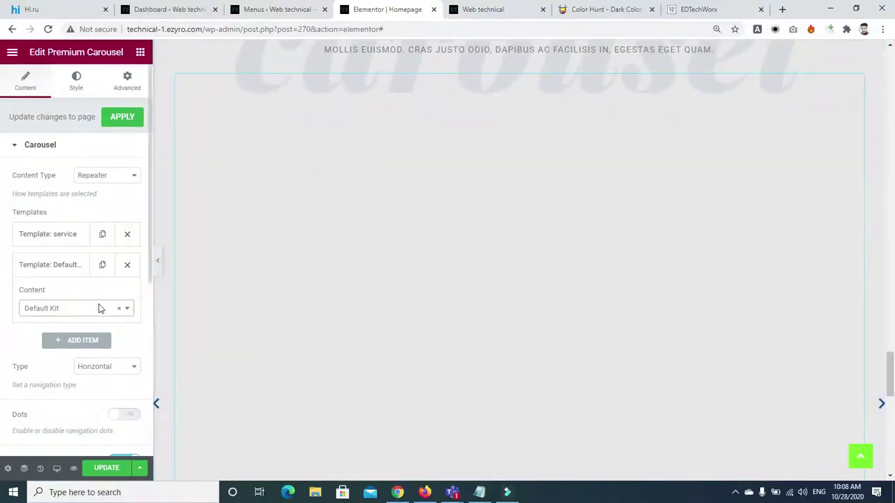
Try Mobile App Kit #1 as the second entry's content, and advance the carousel to preview its slide
left_click(128, 309)
left_click(77, 432)
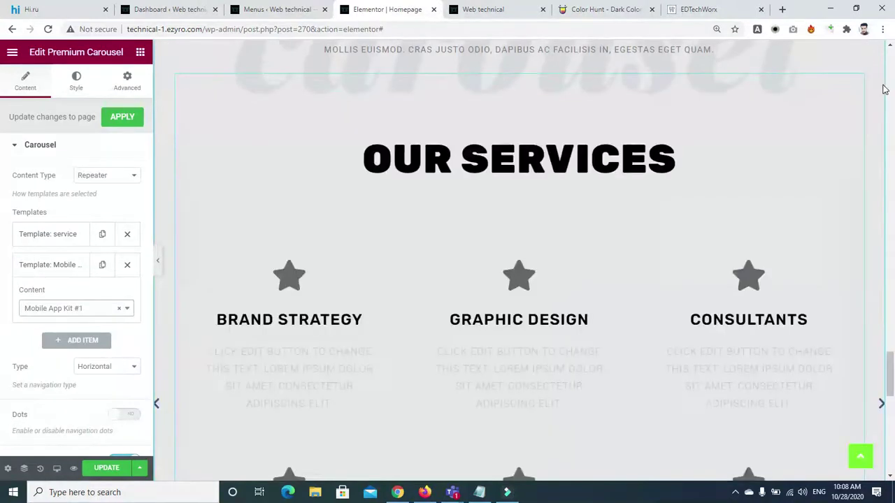
left_click(882, 403)
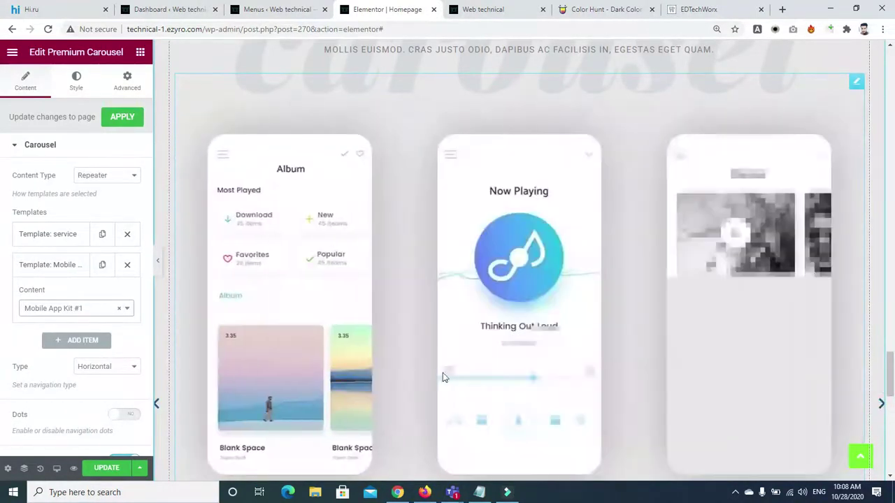
Preview Mobile App Kit #4 in the second carousel entry, and set the entry's content back to Default Kit
left_click(120, 308)
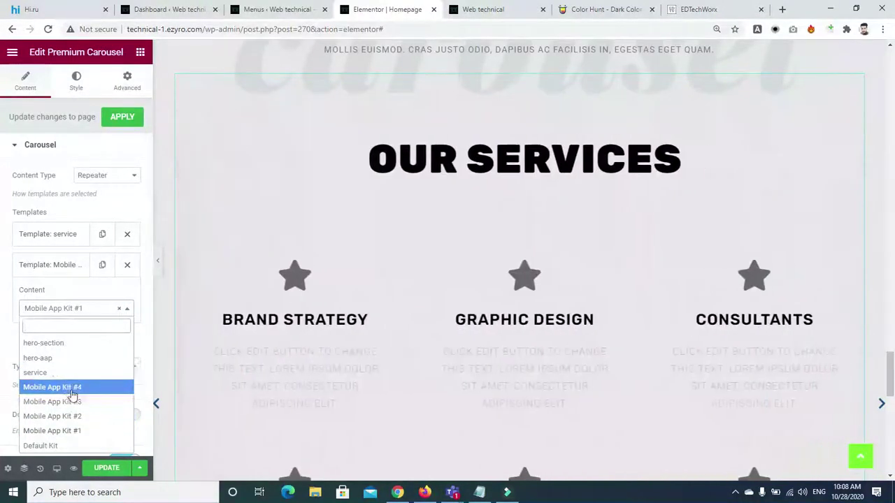
left_click(71, 390)
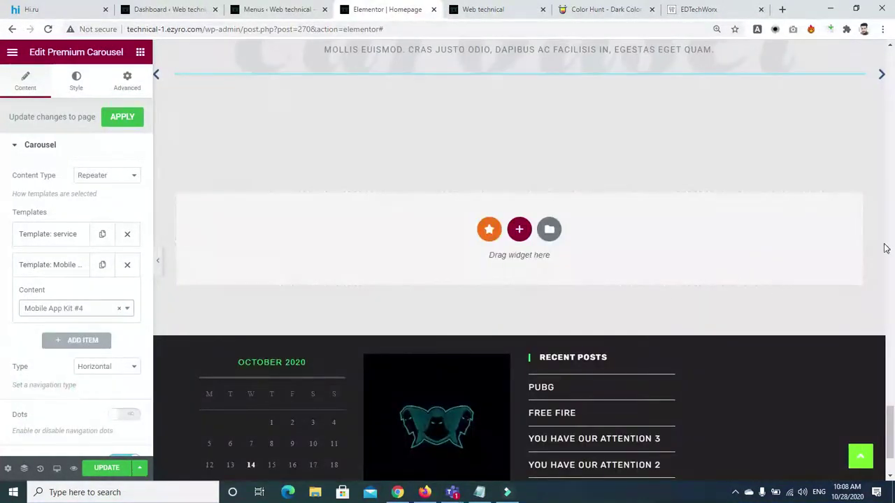
left_click(880, 76)
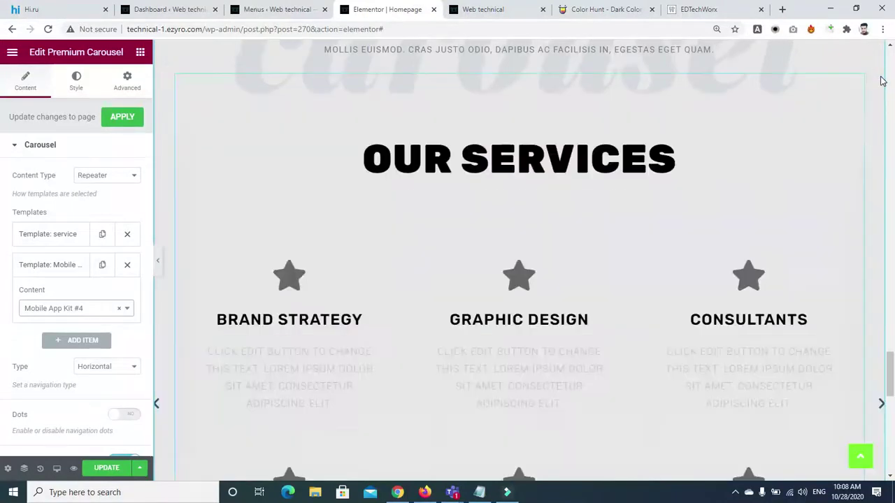
left_click(880, 403)
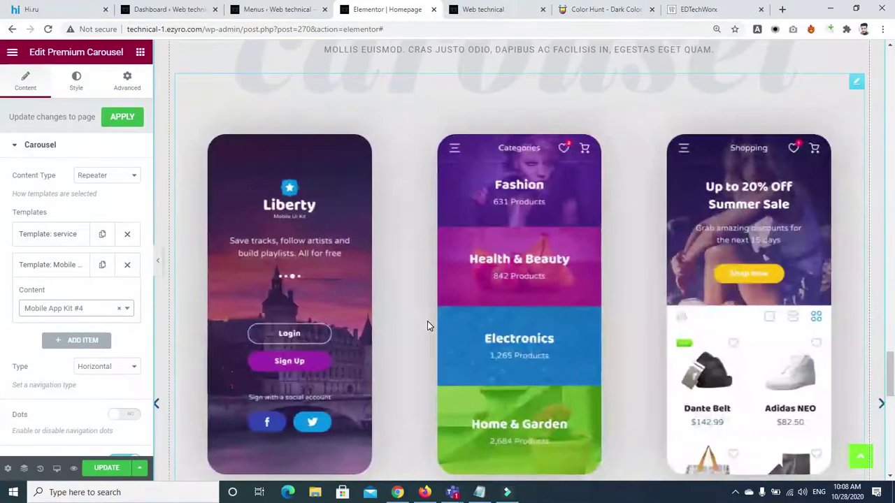
left_click(124, 310)
left_click(70, 445)
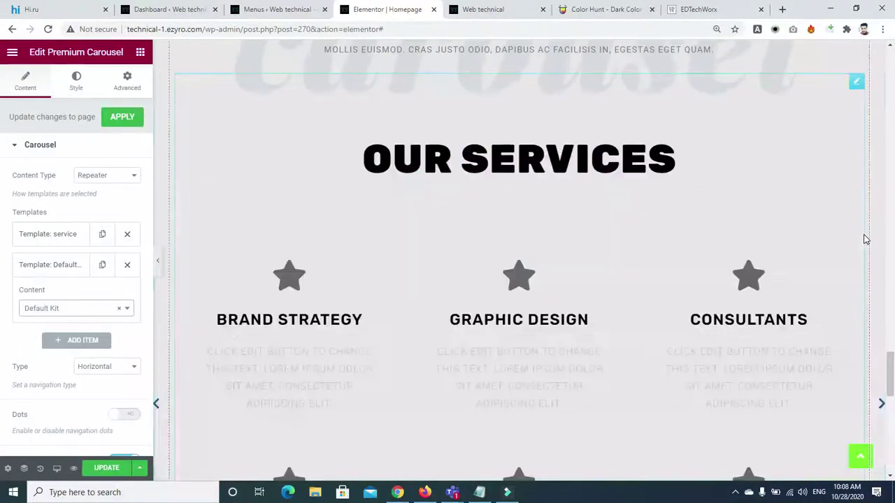
left_click(880, 402)
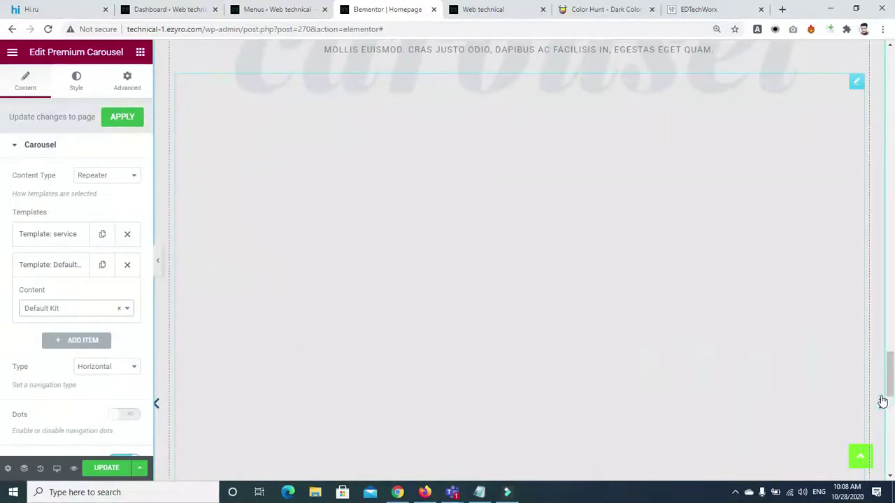
Review the carousel section with its services slide, the page's save options, and the page down to the footer
scroll(882, 402, "down", 4)
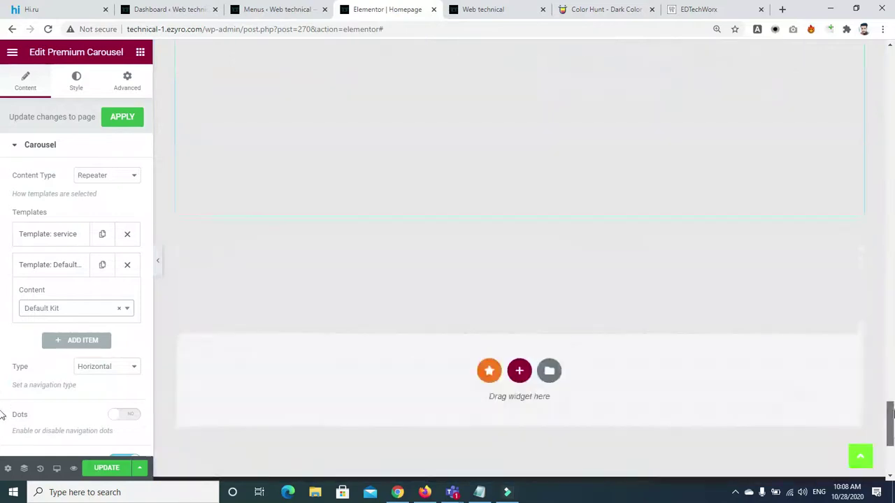
scroll(458, 353, "up", 1)
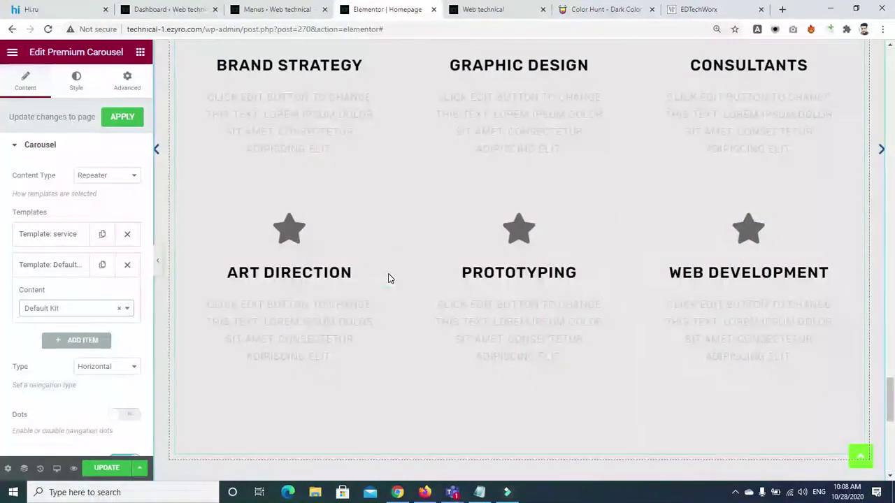
scroll(388, 276, "up", 7)
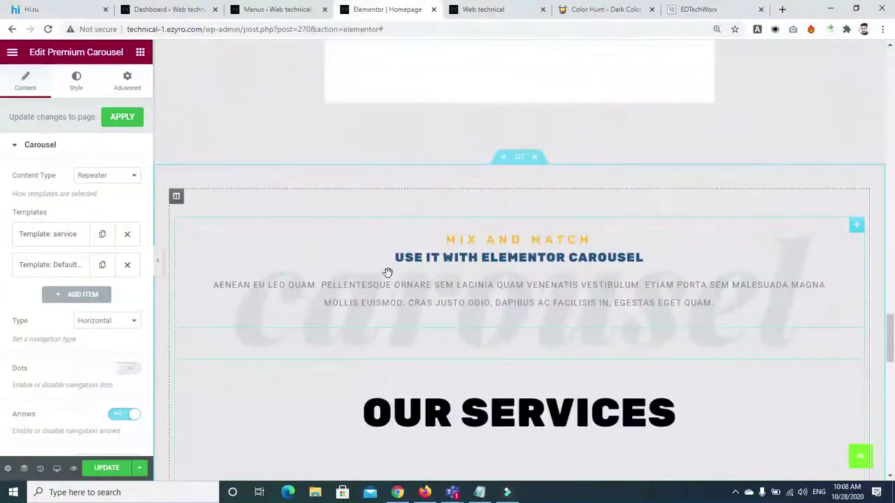
left_click_drag(891, 343, 893, 397)
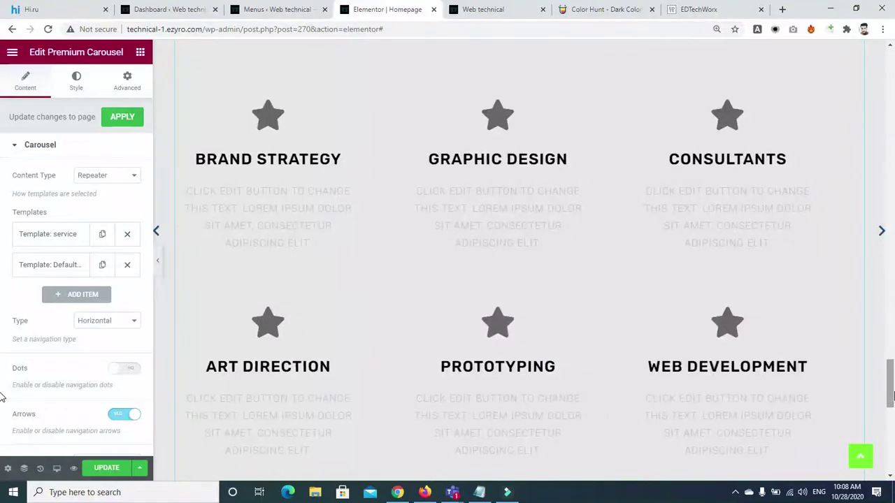
left_click_drag(893, 396, 890, 371)
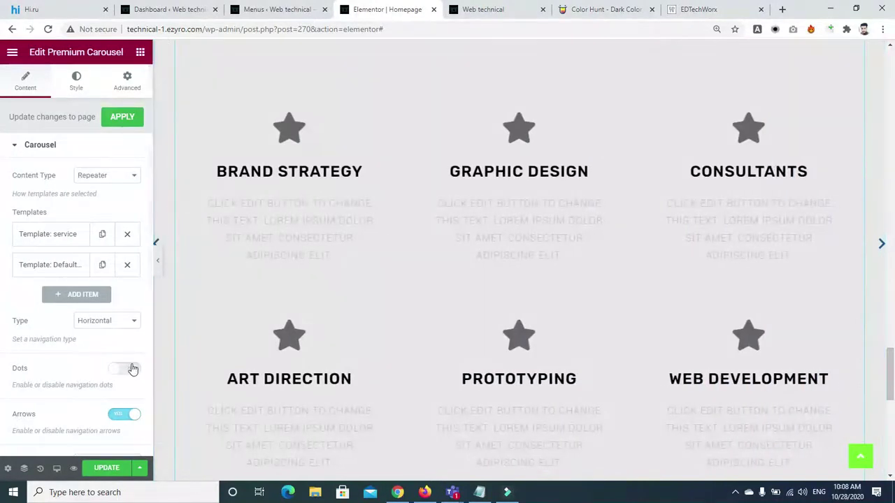
left_click(140, 467)
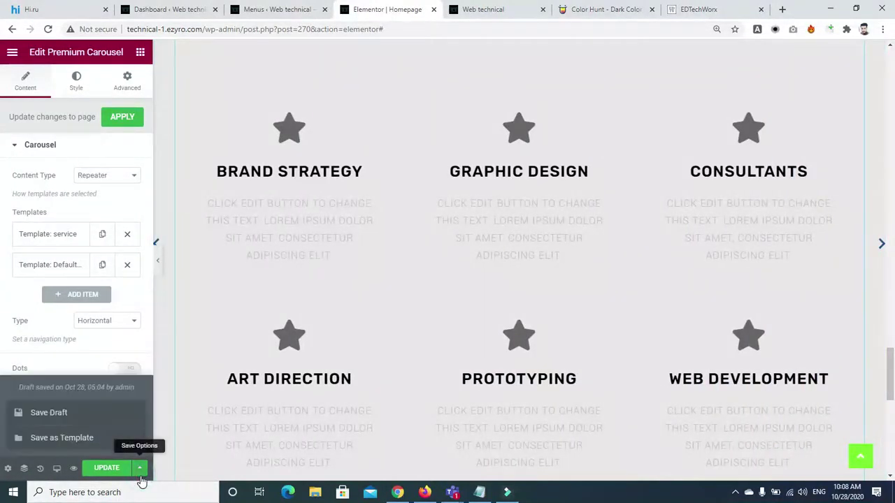
left_click_drag(891, 397, 891, 461)
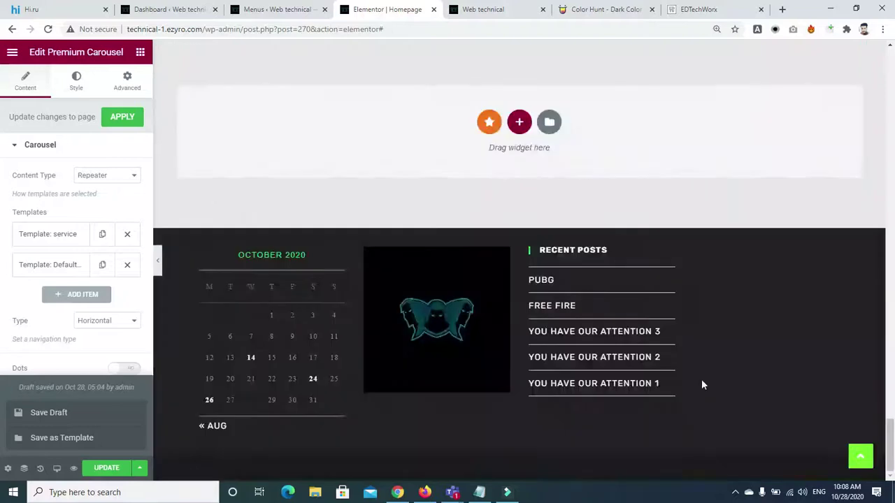
Check the saved templates in the Elementor library's My Templates list, and close the library without inserting anything
left_click(549, 124)
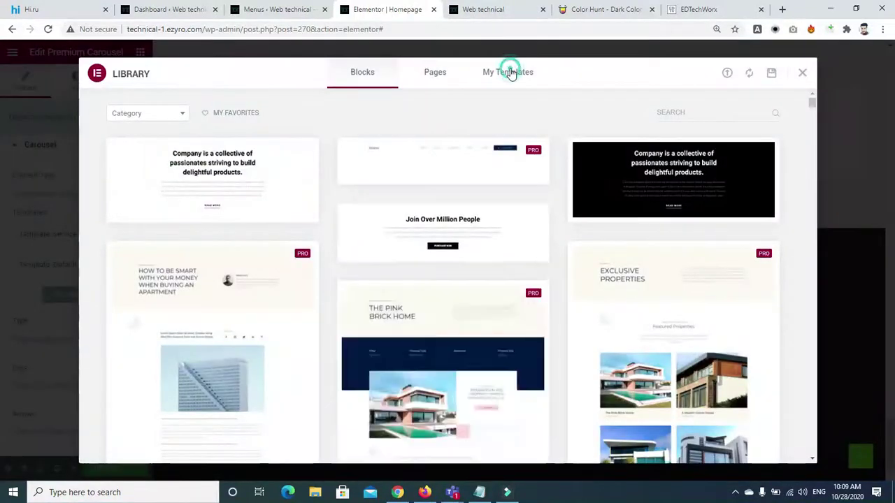
left_click(510, 72)
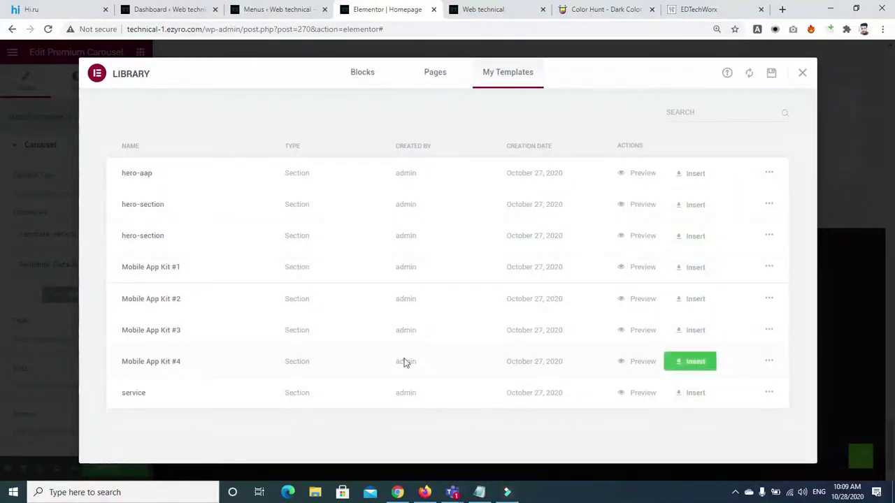
left_click(803, 73)
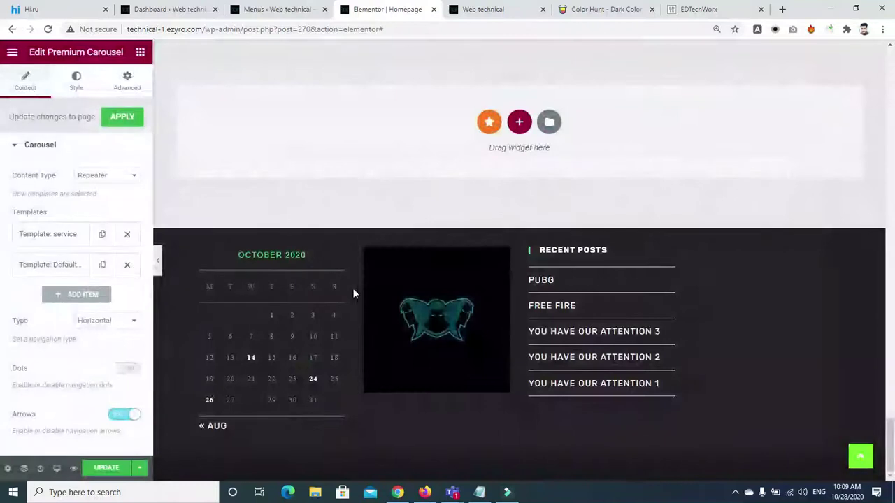
Replace the carousel's second entry with a duplicate of the service entry, removing any extra copies
left_click(128, 266)
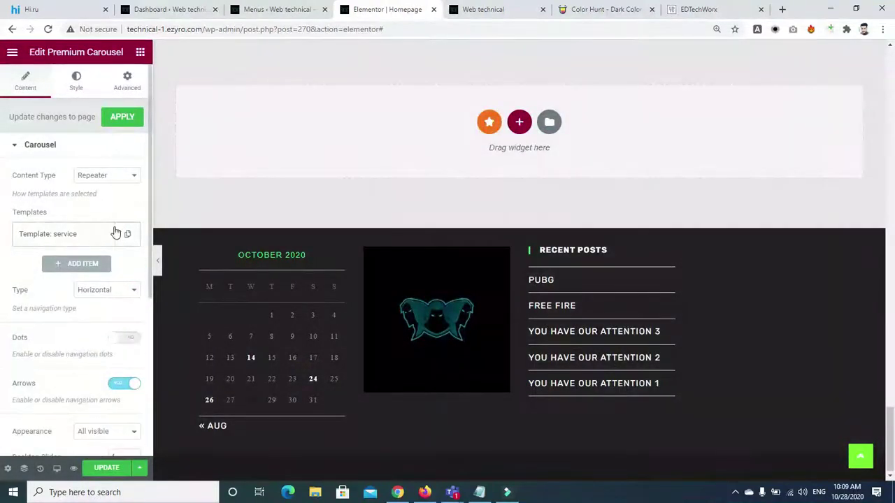
left_click(124, 237)
left_click(100, 238)
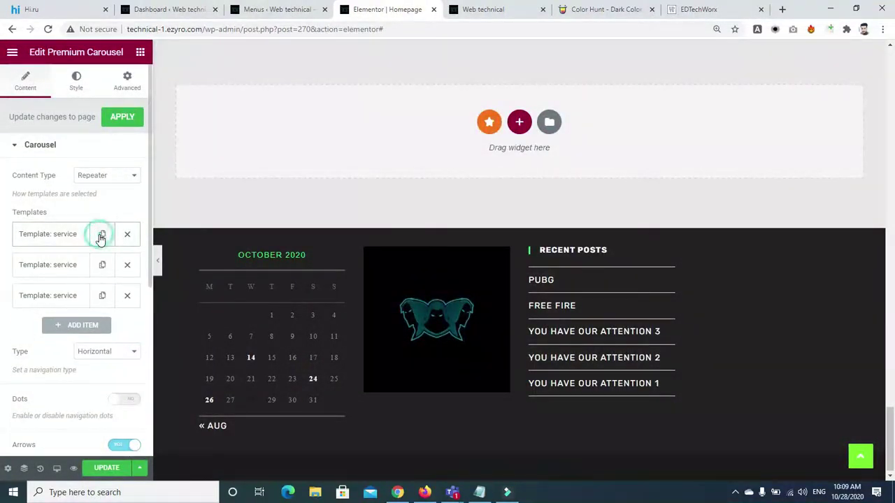
left_click(101, 264)
left_click(125, 267)
left_click(126, 266)
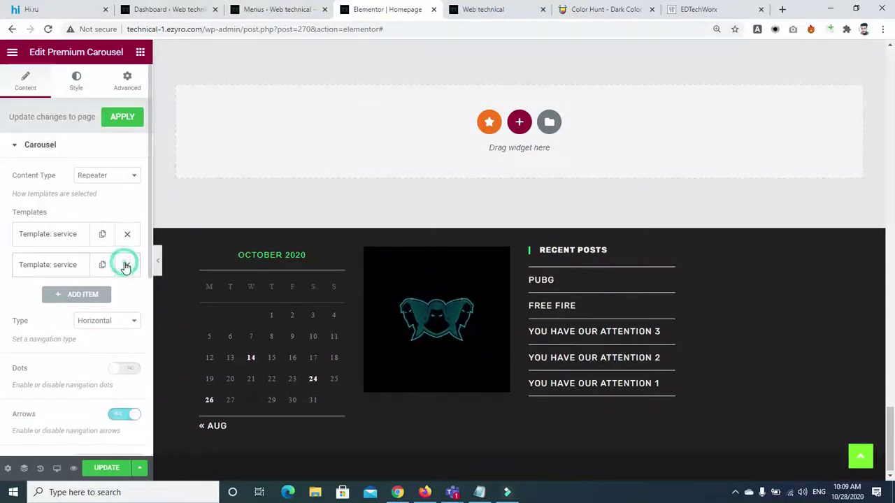
left_click(99, 266)
left_click(126, 266)
Set the content of both carousel entries to Default Kit and update the page
left_click(74, 266)
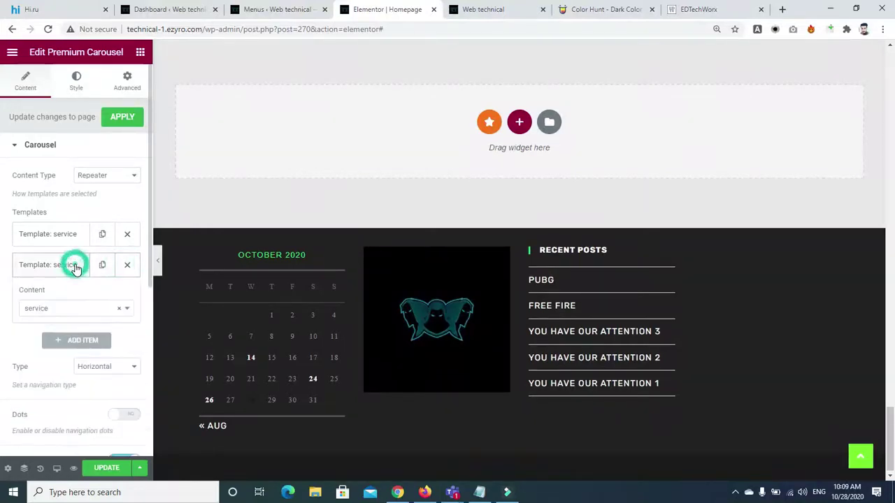
left_click(78, 308)
left_click(49, 444)
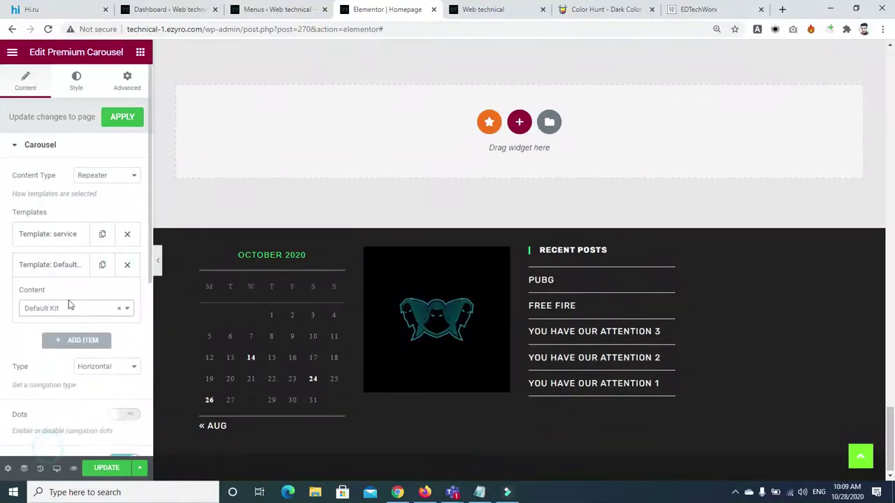
left_click(61, 232)
left_click(59, 279)
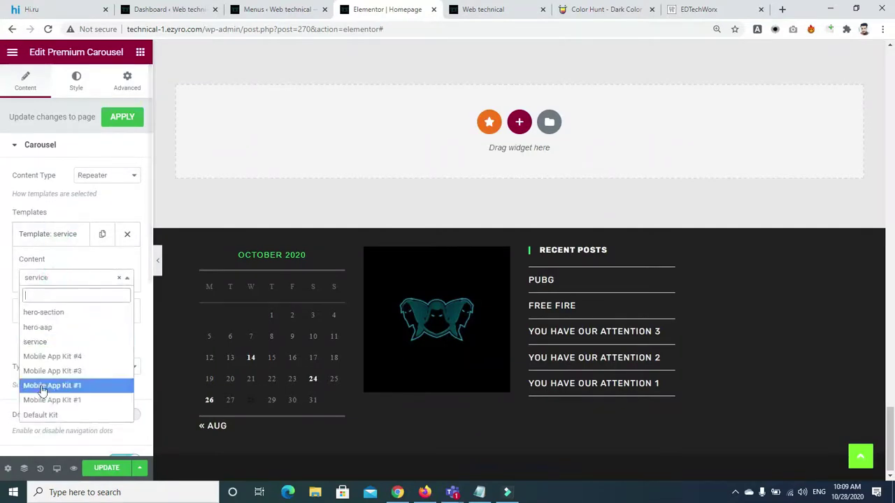
left_click(42, 415)
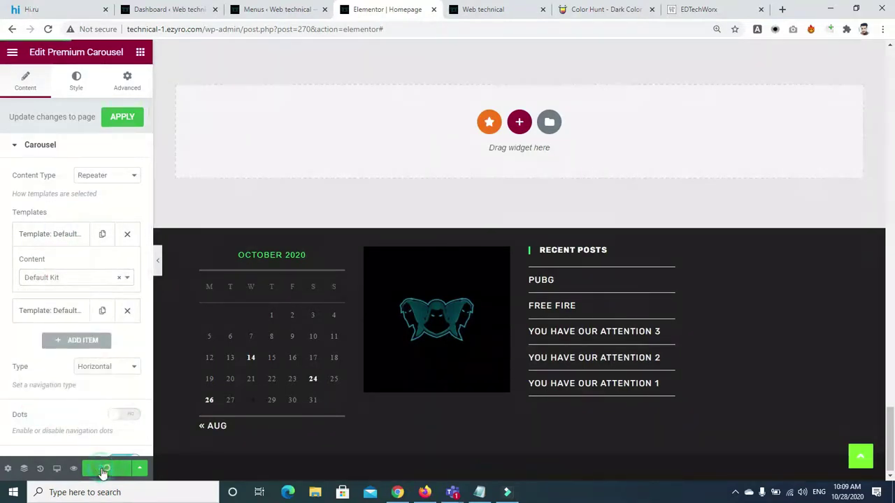
Reload the live site and review the homepage down to the carousel section, advancing the carousel
left_click(485, 10)
left_click(48, 30)
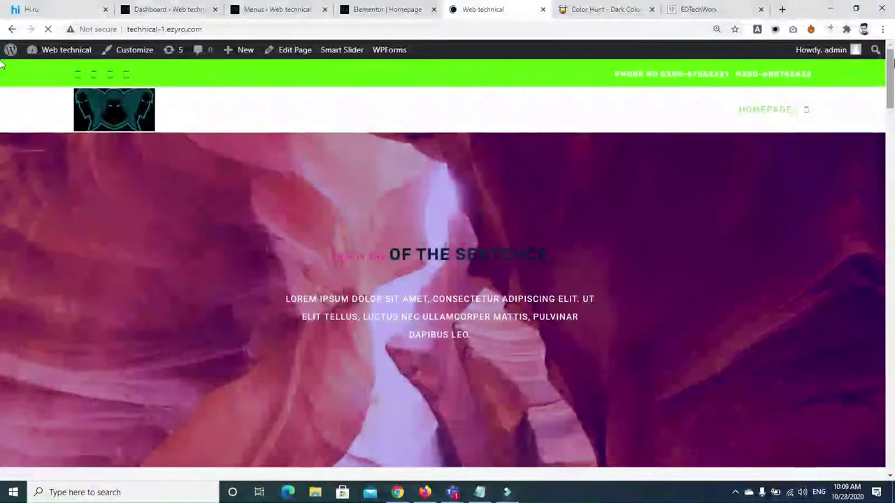
scroll(1, 63, "down", 2)
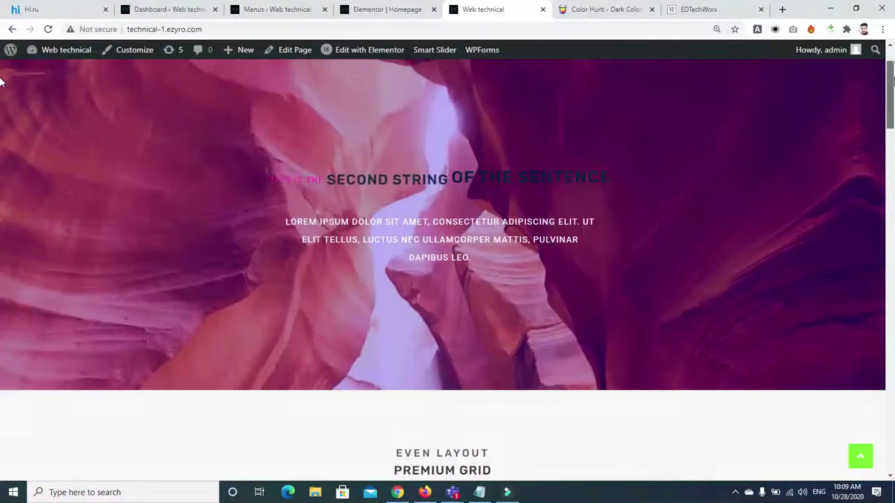
scroll(1, 105, "down", 2)
left_click_drag(891, 108, 890, 400)
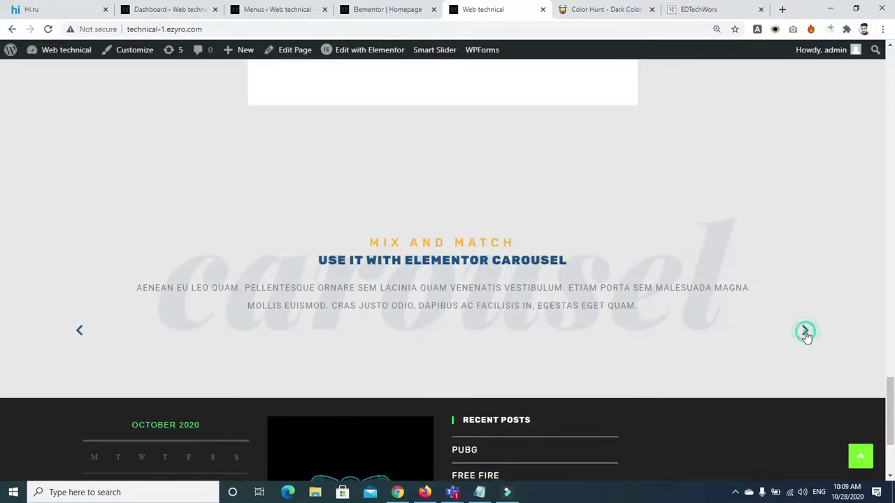
left_click_drag(2, 383, 2, 154)
Return to the Elementor editor and open the template choices for the first carousel entry's content
left_click(355, 20)
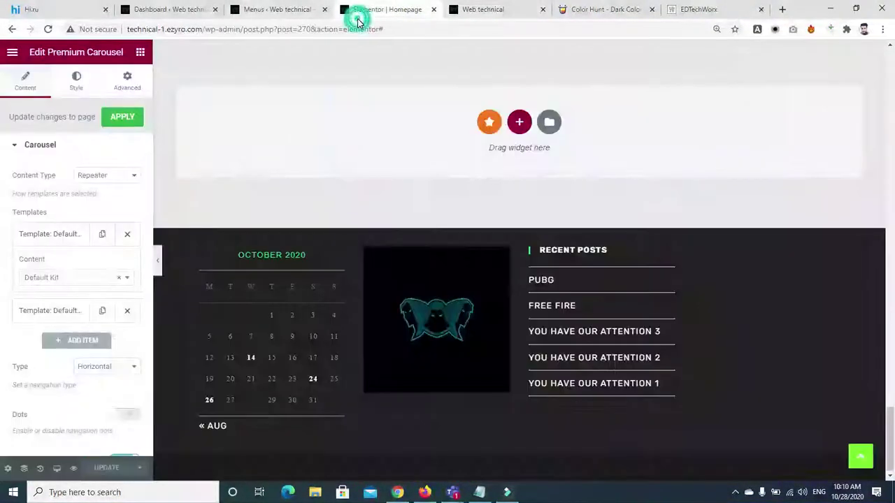
left_click(129, 281)
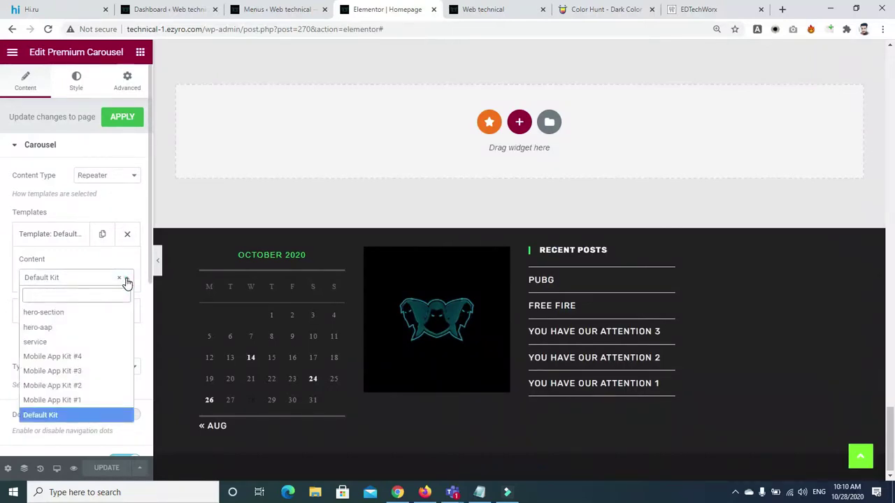
Delete the "Use it with Elementor Carousel" section and the duplicate "Real Customers Reviews" section from the homepage
left_click(127, 282)
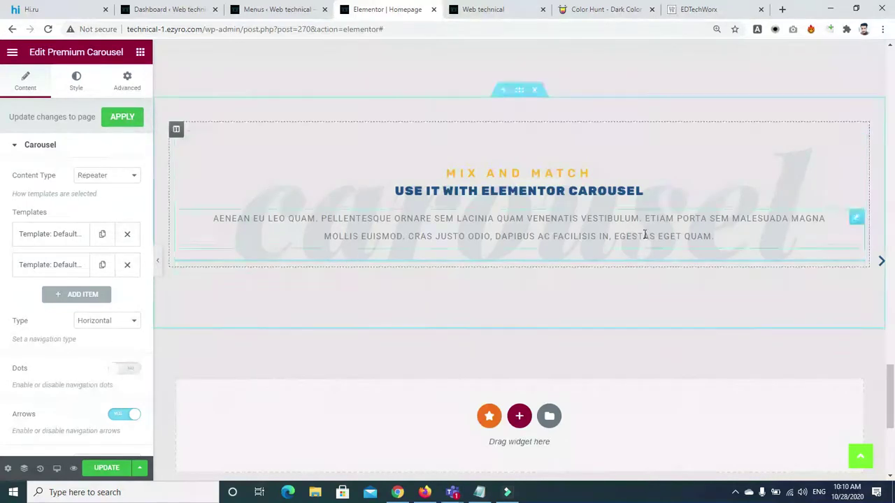
key("Delete")
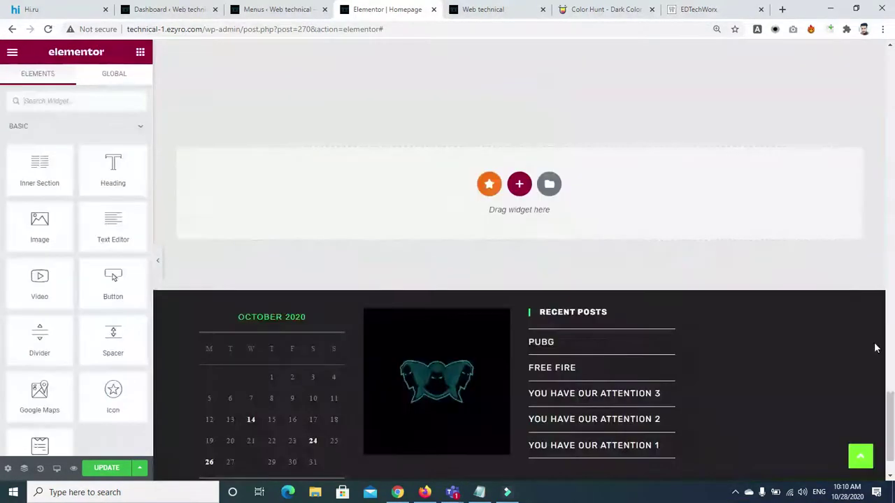
left_click_drag(891, 406, 890, 241)
scroll(607, 335, "down", 1)
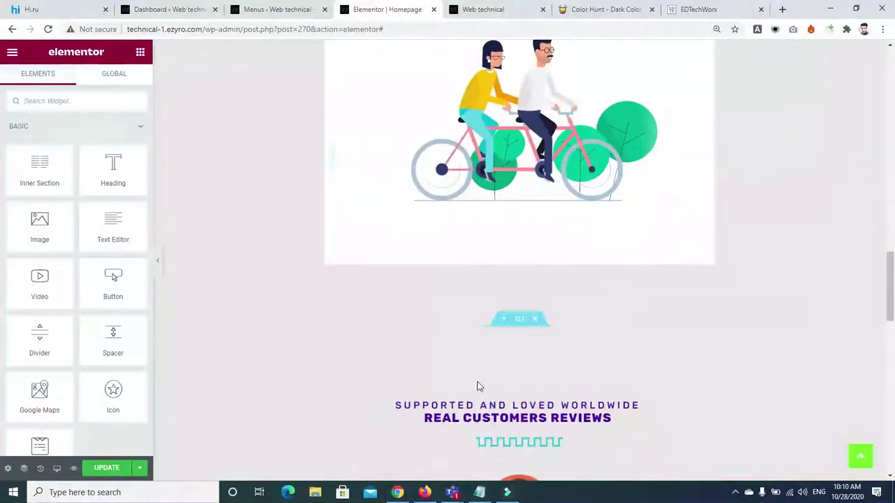
left_click(535, 322)
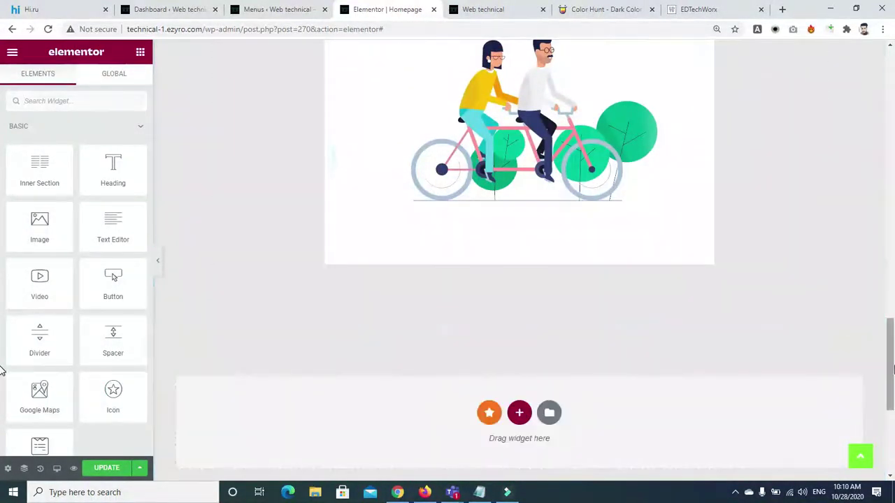
Insert the "Unique Elements and widgets" premium template into the empty area below the customer reviews section
scroll(605, 173, "down", 3)
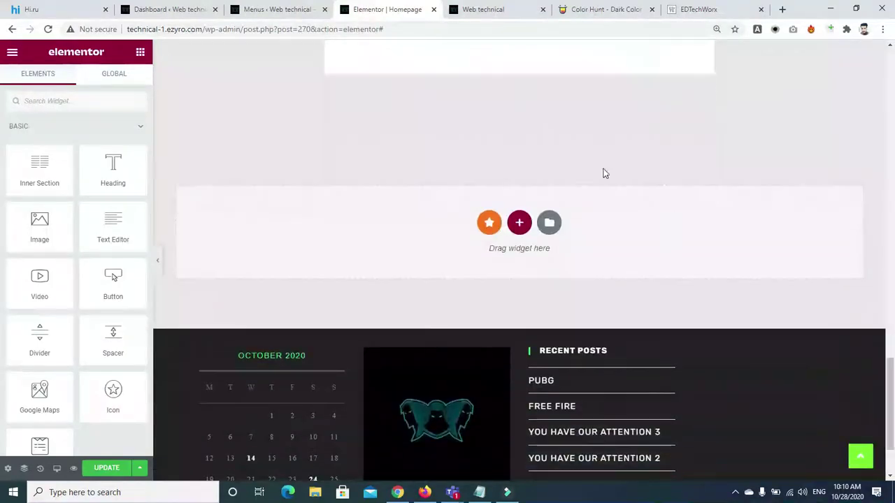
left_click(489, 223)
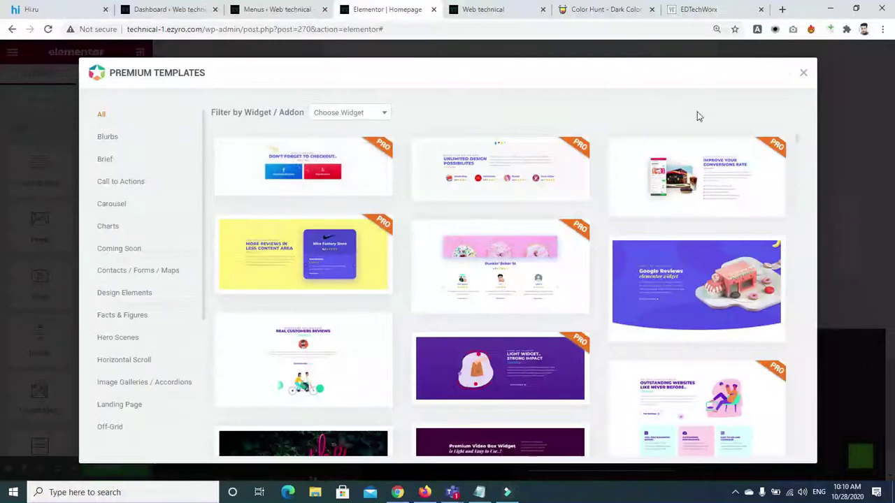
left_click_drag(797, 140, 799, 202)
left_click(647, 251)
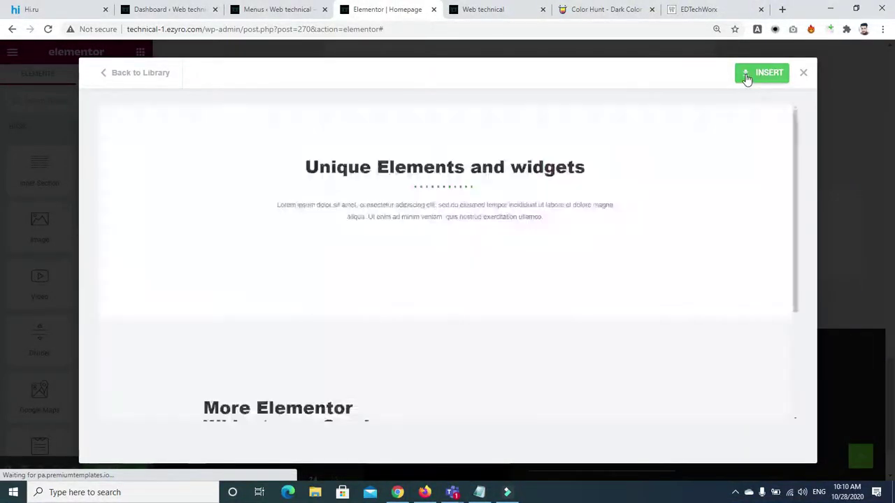
left_click(746, 77)
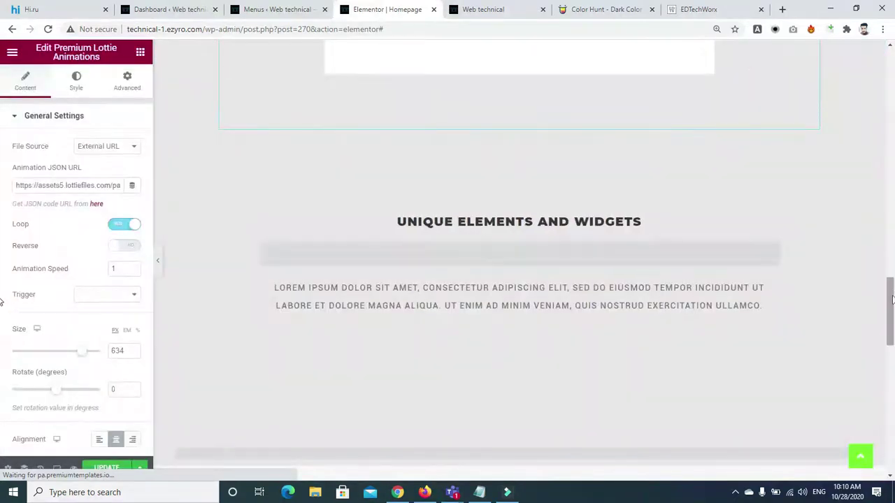
Change the "Even Layout" heading above the Premium Grid title to "Gallery"
left_click_drag(891, 297, 891, 133)
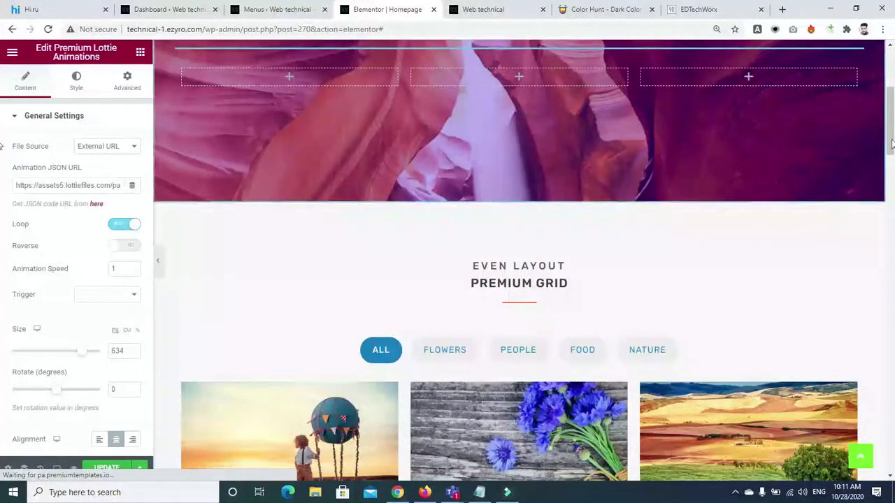
left_click(488, 10)
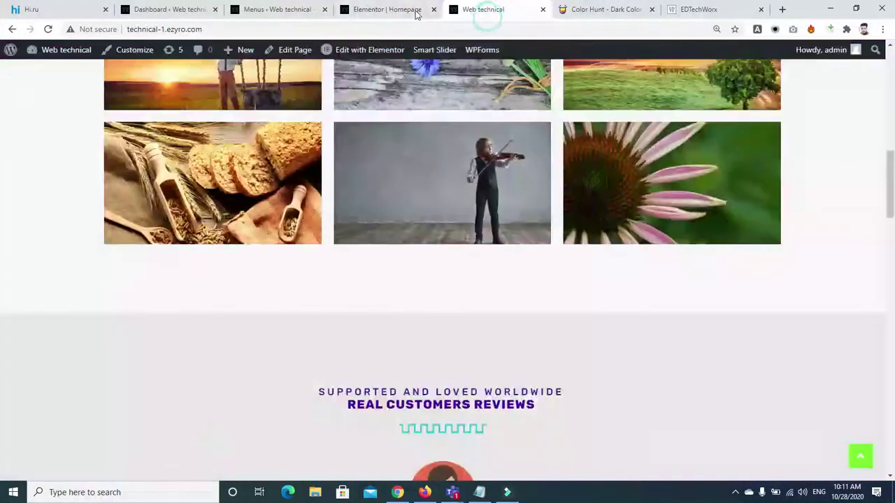
left_click(413, 10)
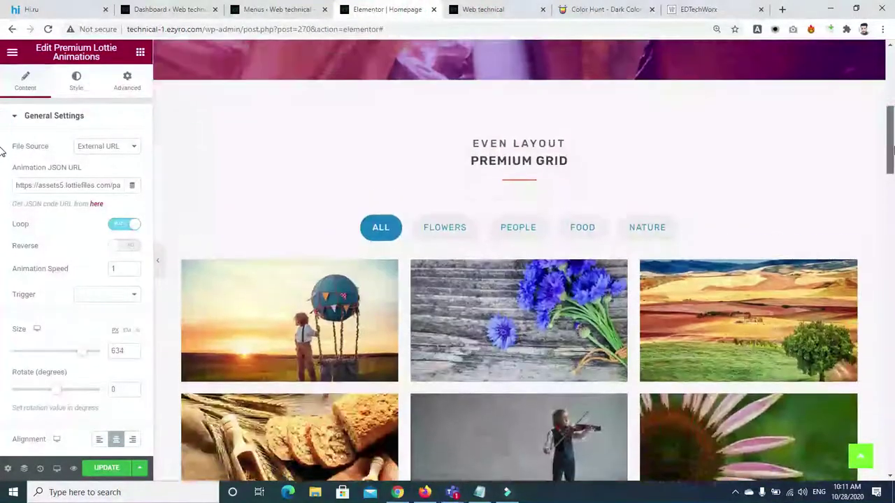
scroll(641, 212, "up", 5)
scroll(893, 100, "down", 6)
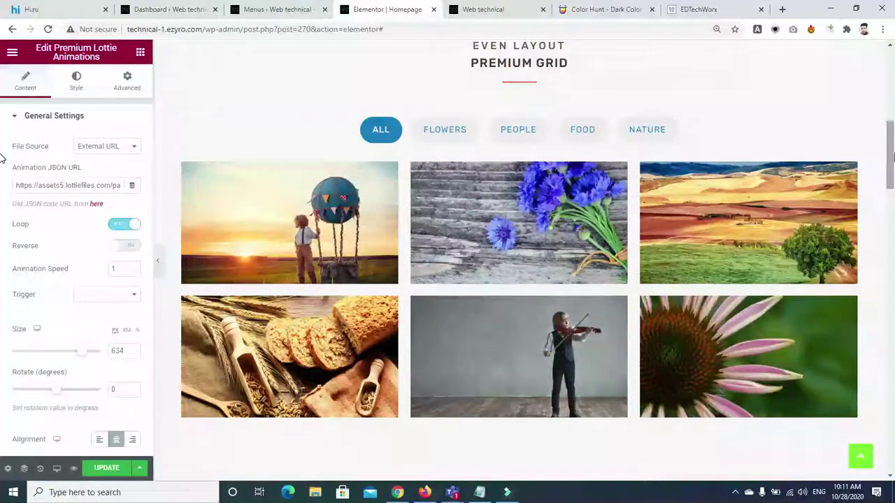
scroll(595, 98, "up", 2)
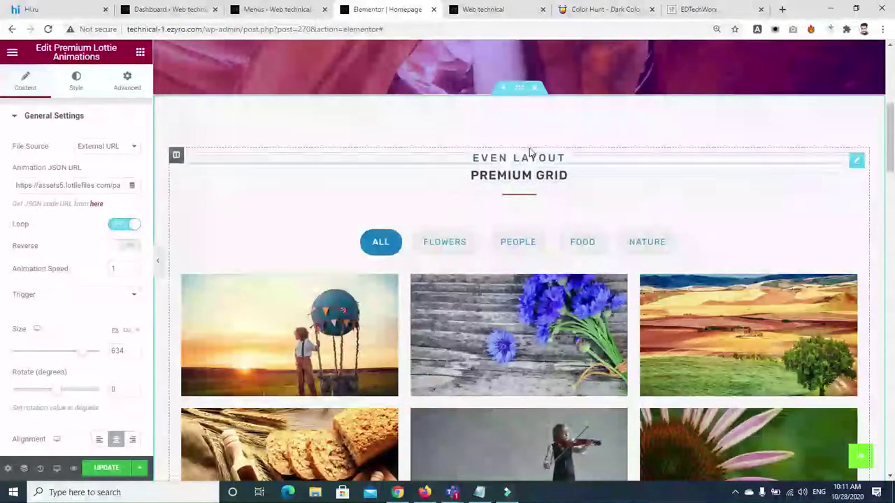
left_click(563, 157)
triple_click(81, 158)
key("BackSpace")
type("Gallery")
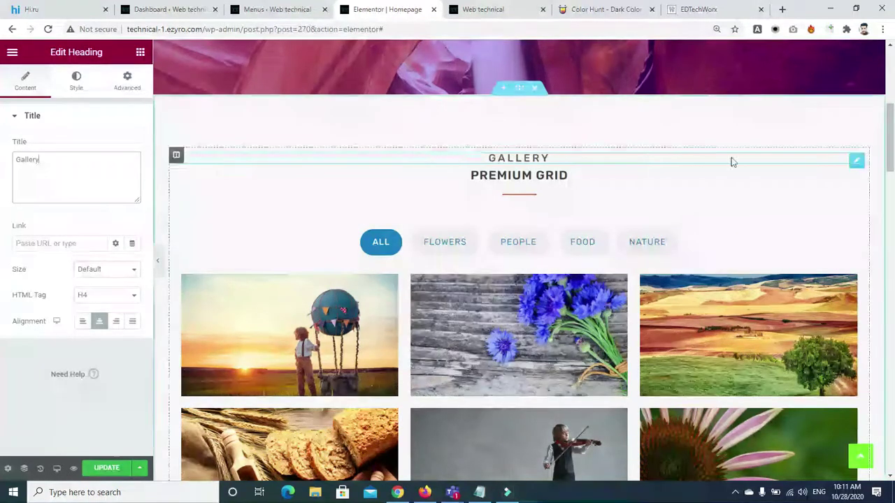
Set the first heading of the "Real Customers Reviews" dual heading to "Testimonal"
scroll(732, 163, "down", 2)
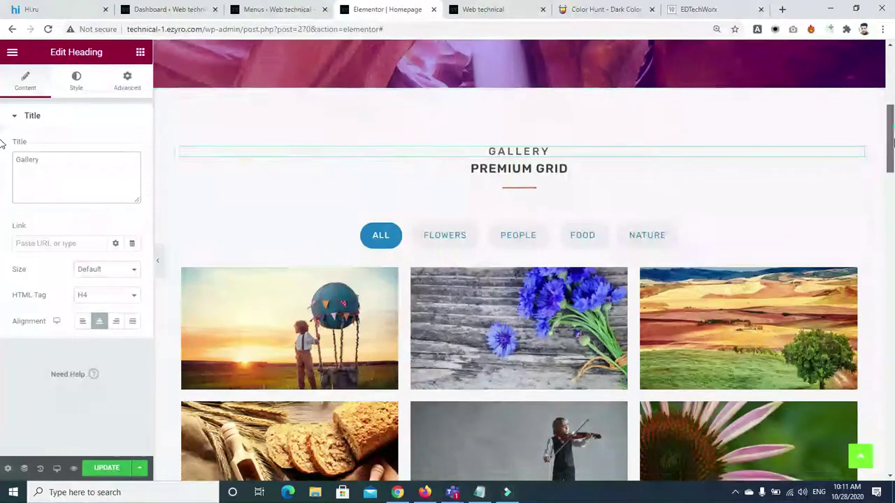
scroll(526, 124, "down", 5)
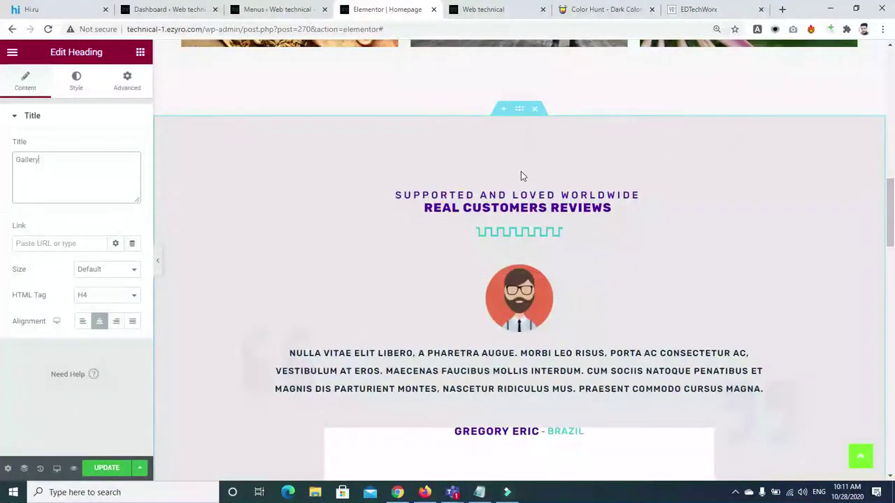
left_click(526, 202)
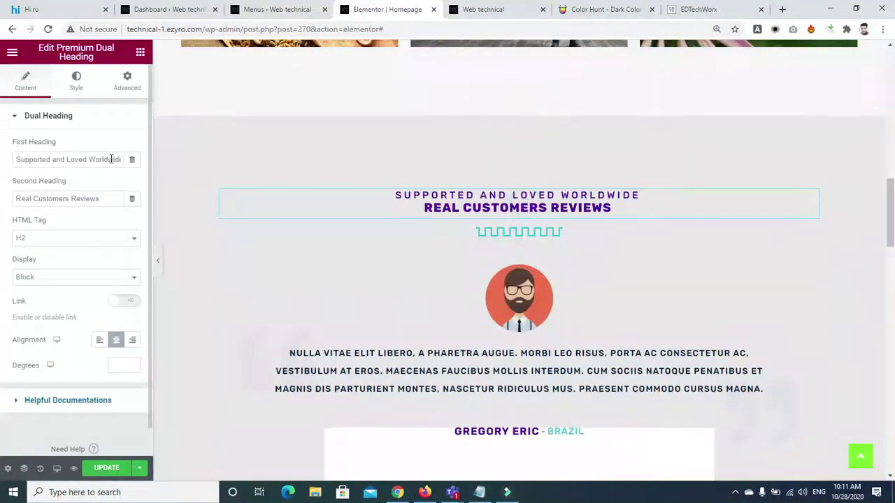
type("Testimonal")
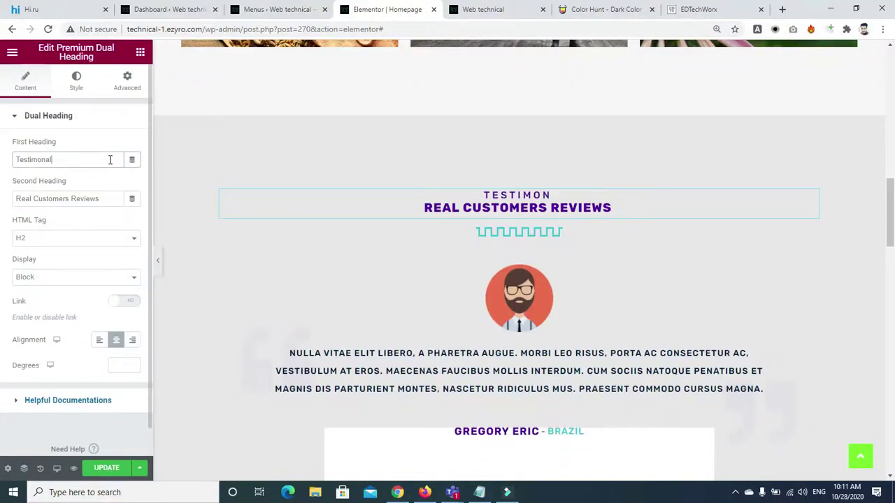
Replace the "Unique Elements and Widgets" heading text with "Service"
left_click_drag(894, 214, 894, 320)
left_click(594, 205)
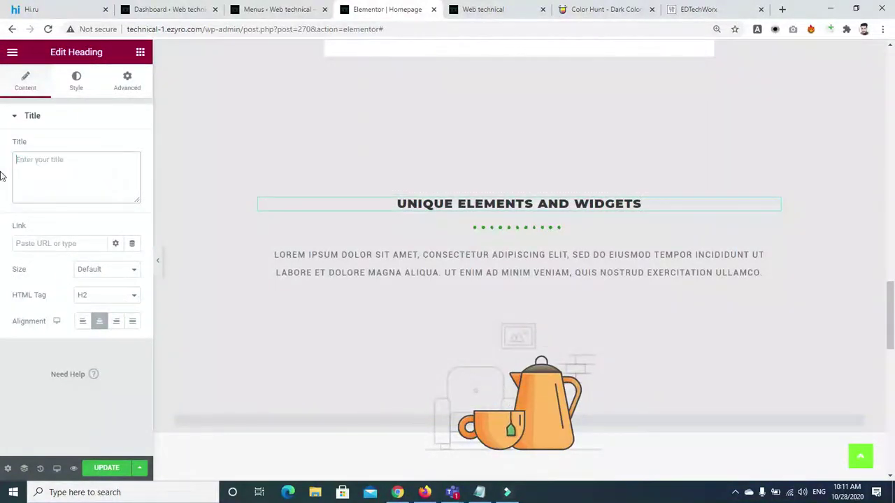
type("Service")
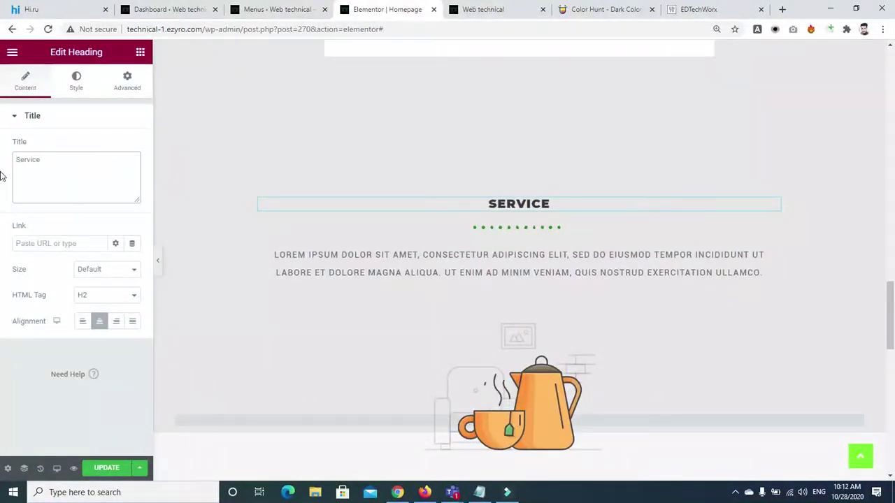
Insert the outline-style Premium Contact Form template from the Contacts / Forms / Maps category at the end of the page
scroll(890, 341, "down", 1)
left_click_drag(890, 342, 890, 449)
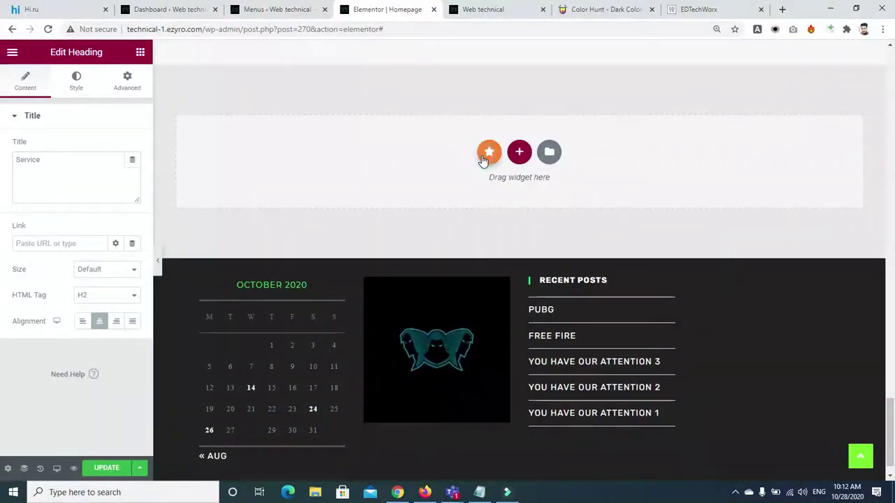
left_click(489, 152)
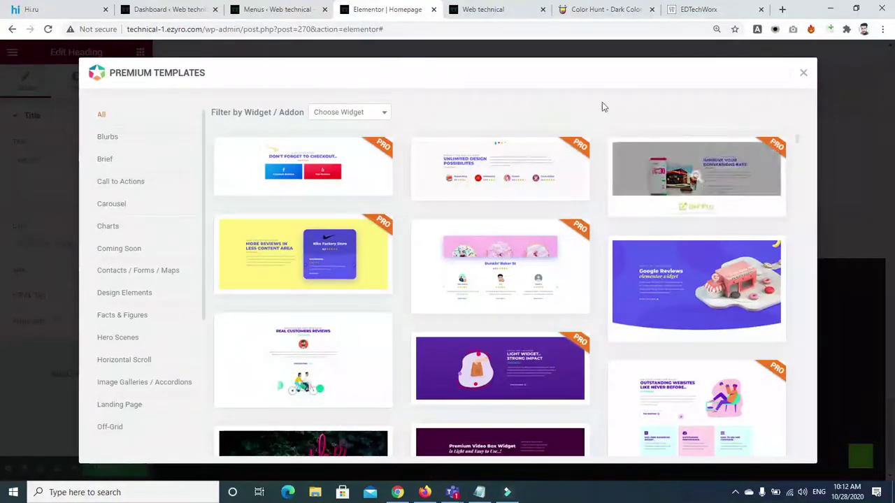
left_click_drag(202, 287, 180, 434)
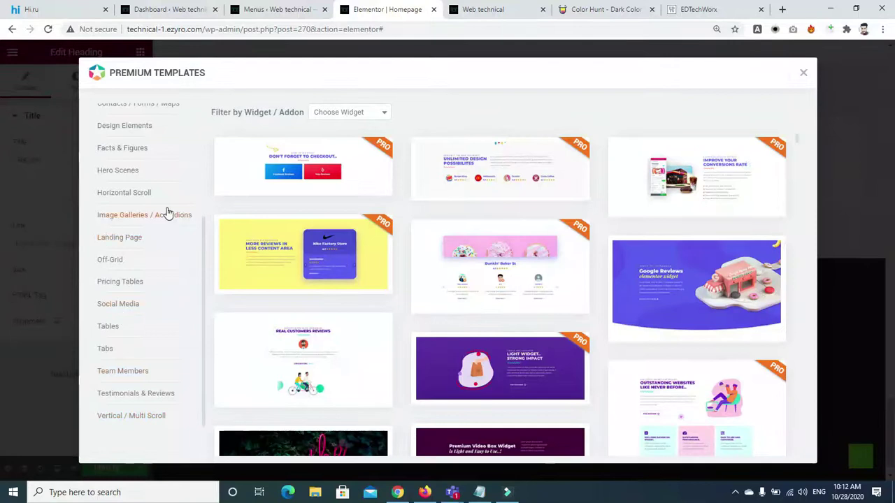
left_click_drag(203, 241, 202, 159)
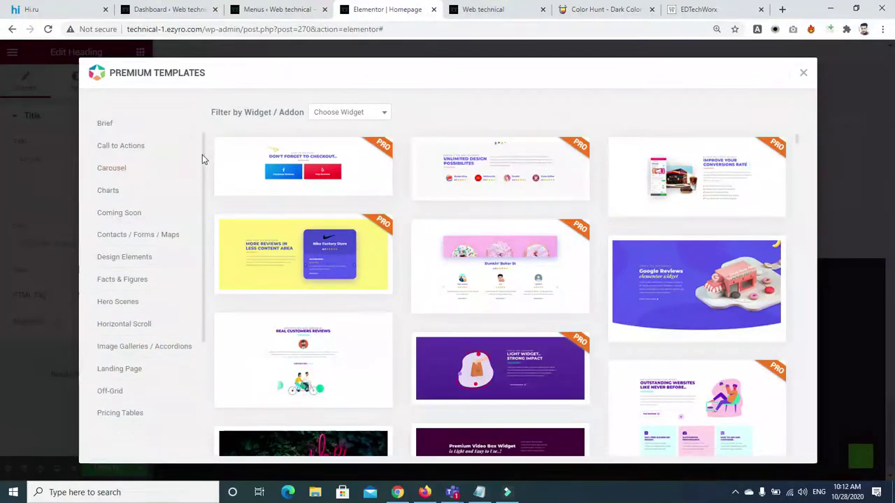
left_click(142, 242)
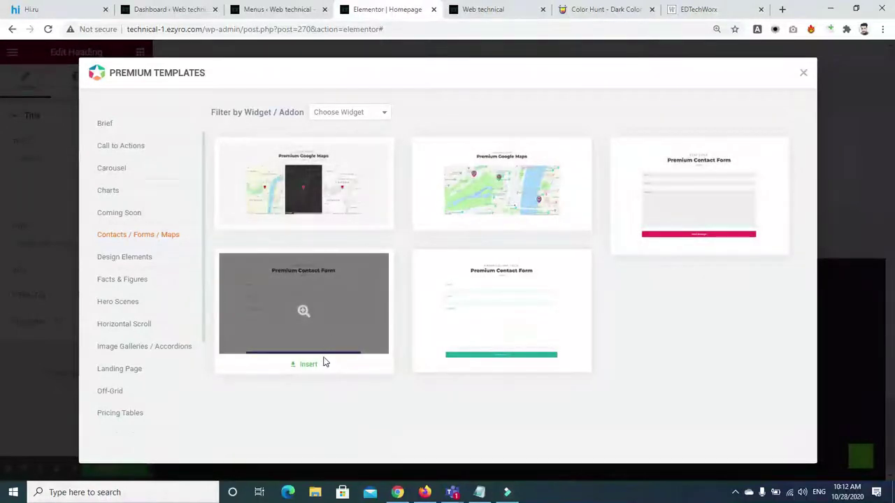
left_click(304, 365)
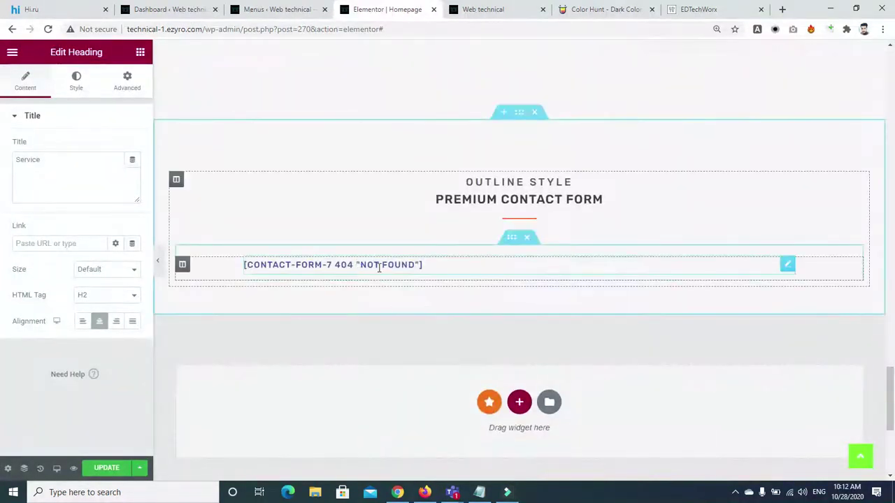
Assign "Contact form 1_copy" as the form shown in the Premium Contact Form widget
left_click(745, 273)
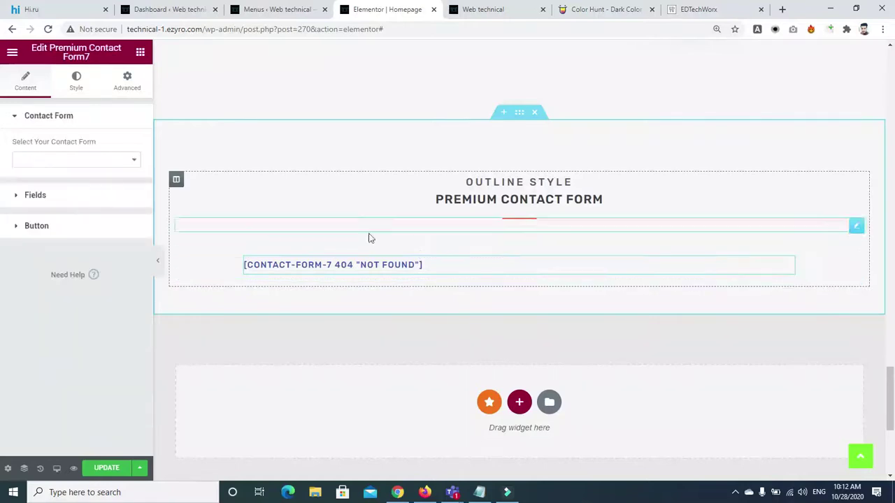
left_click(132, 160)
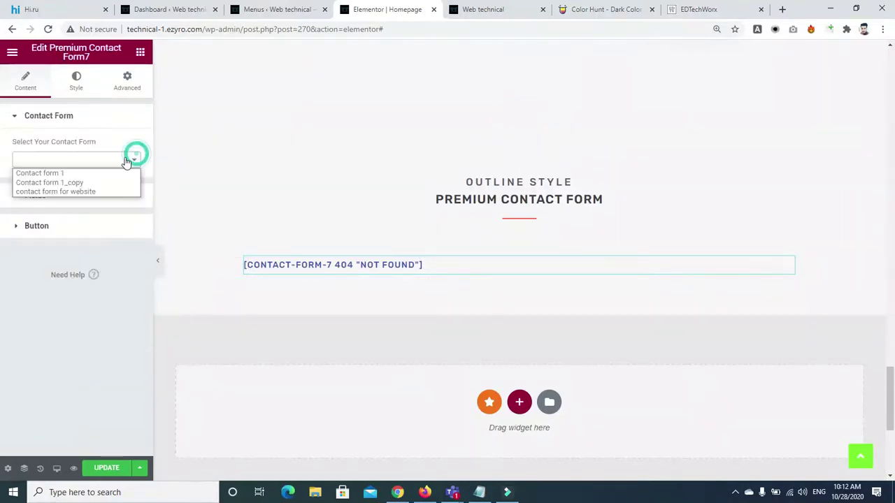
left_click(70, 182)
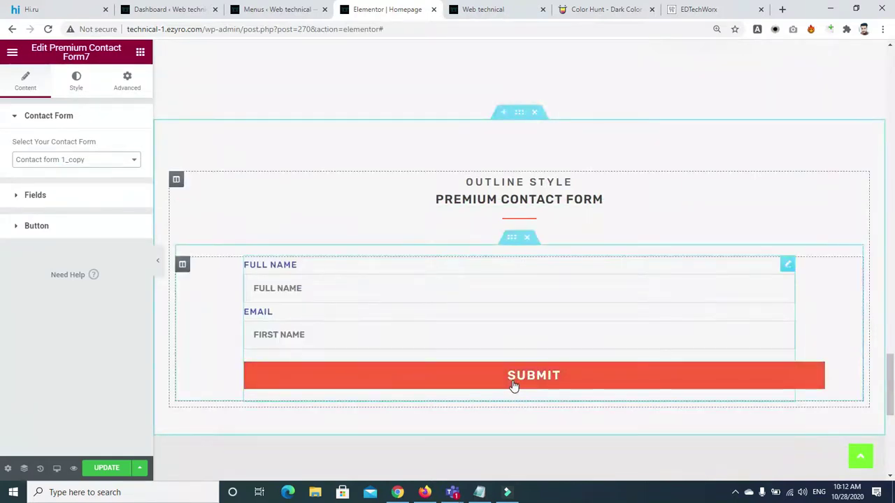
Change the "Outline Style" heading above the contact form to "Contact us" and update the page
left_click(554, 180)
left_click_drag(573, 182, 320, 191)
triple_click(114, 155)
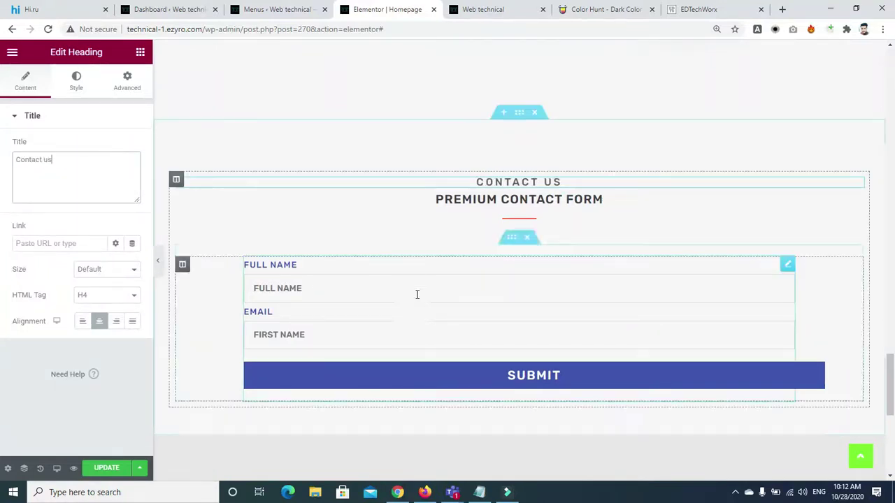
scroll(863, 374, "up", 10)
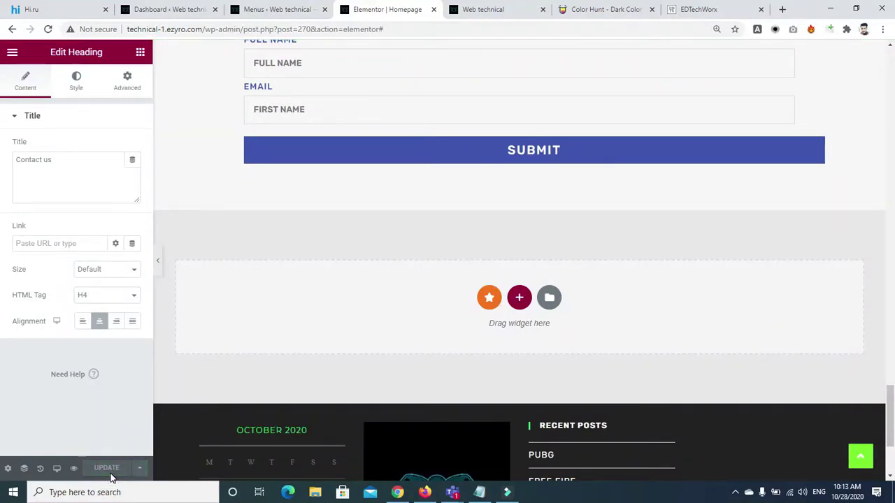
Move the Service section directly below the hero banner, above the Gallery section
left_click_drag(892, 412, 893, 125)
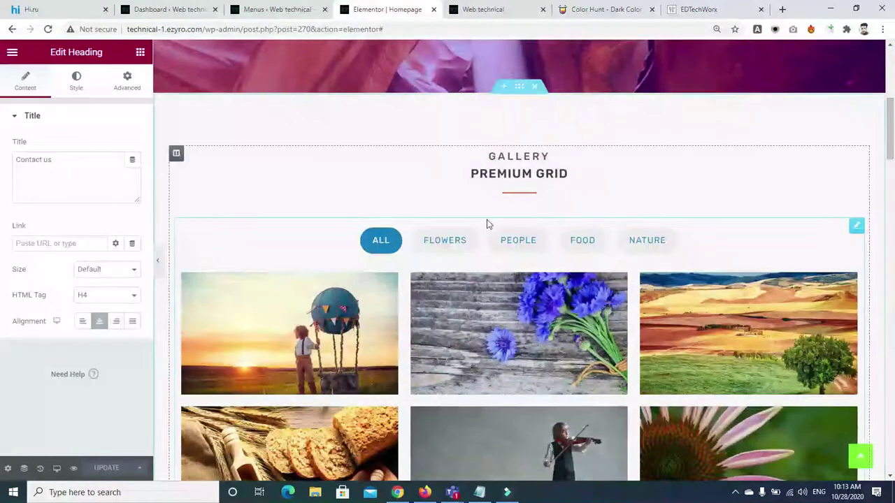
scroll(885, 123, "down", 5)
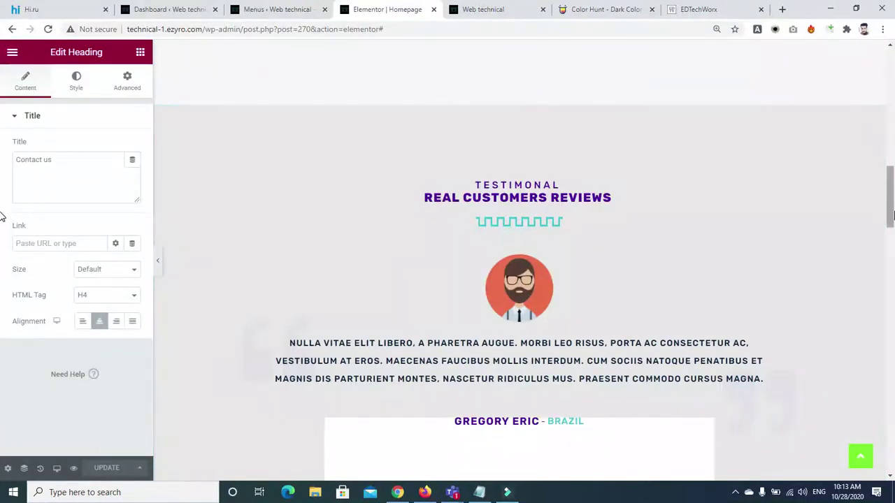
left_click_drag(892, 196, 893, 276)
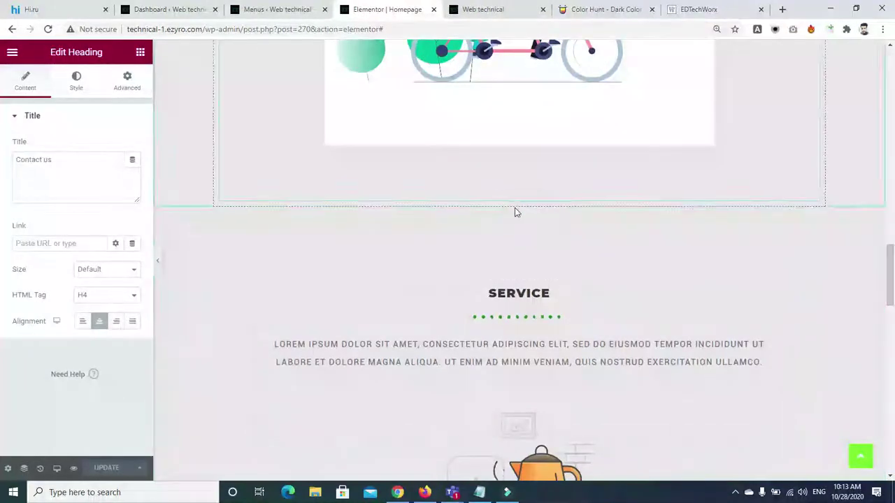
left_click_drag(519, 202, 457, 17)
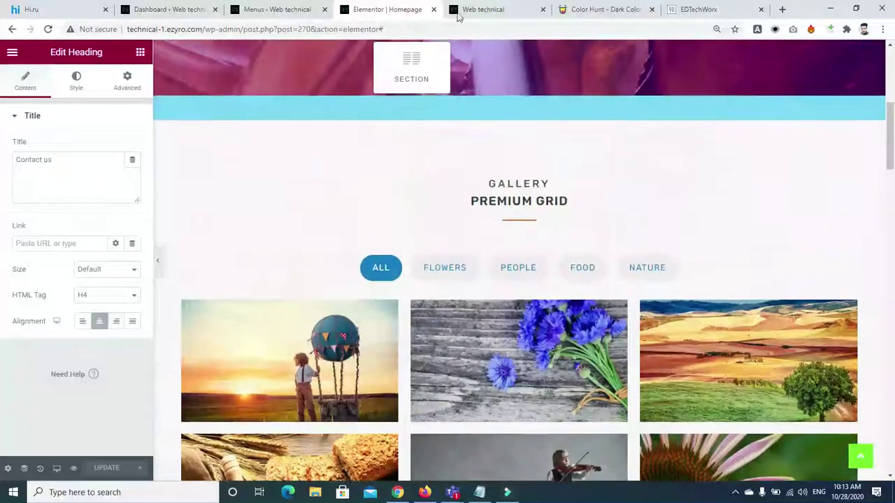
left_click_drag(393, 25, 500, 165)
left_click_drag(491, 128, 492, 124)
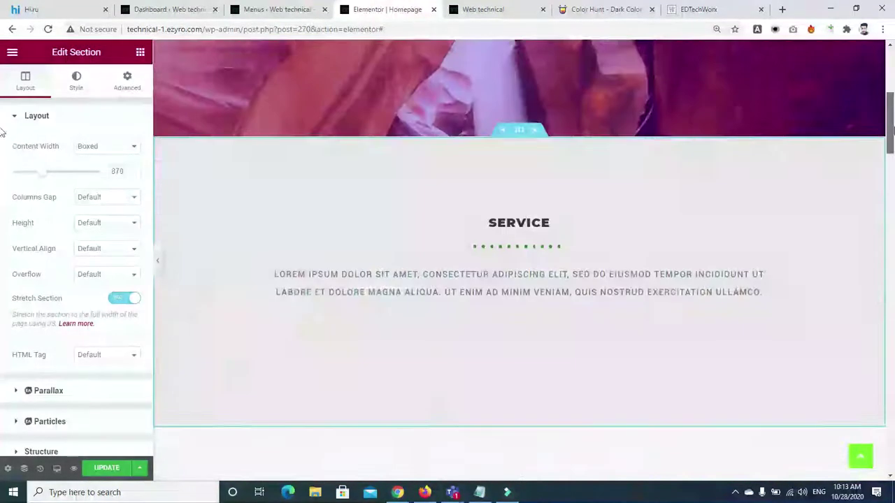
Move the coffee-pot image separator section directly above the Testimonal section
left_click_drag(891, 131, 891, 311)
left_click_drag(2, 310, 510, 74)
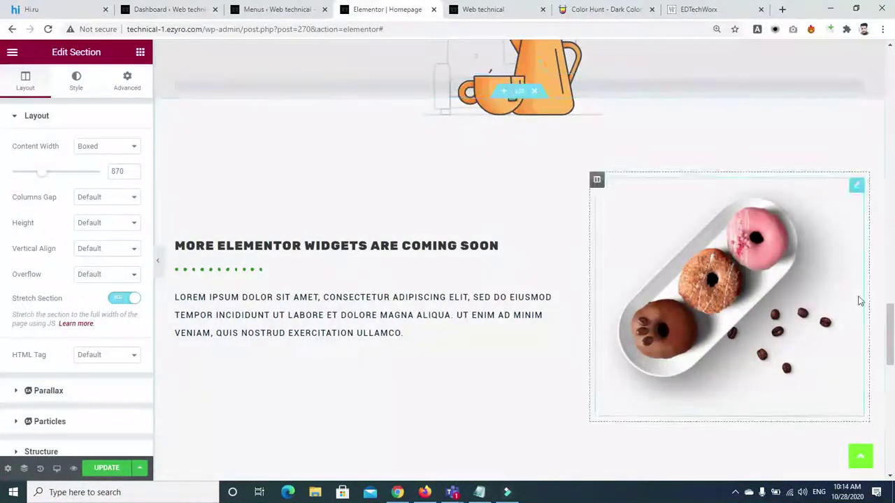
left_click_drag(888, 303, 889, 279)
left_click_drag(519, 301, 520, 6)
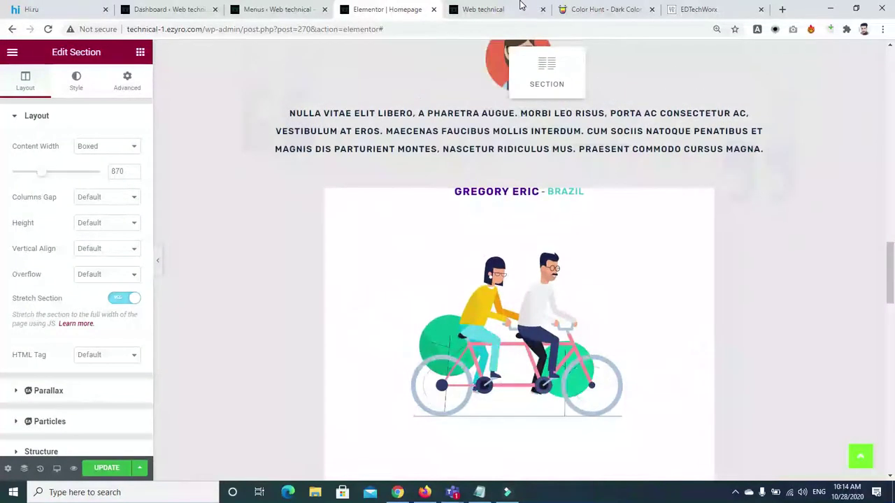
left_click_drag(521, 40, 493, 76)
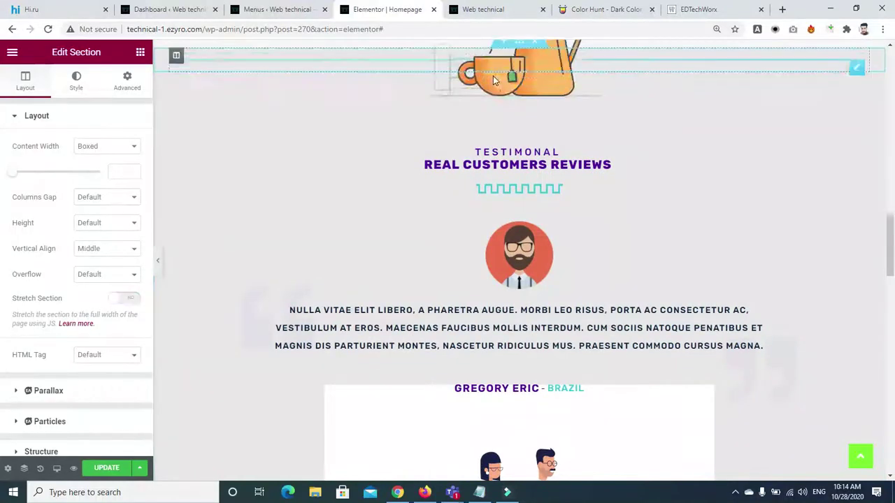
left_click_drag(891, 230, 893, 326)
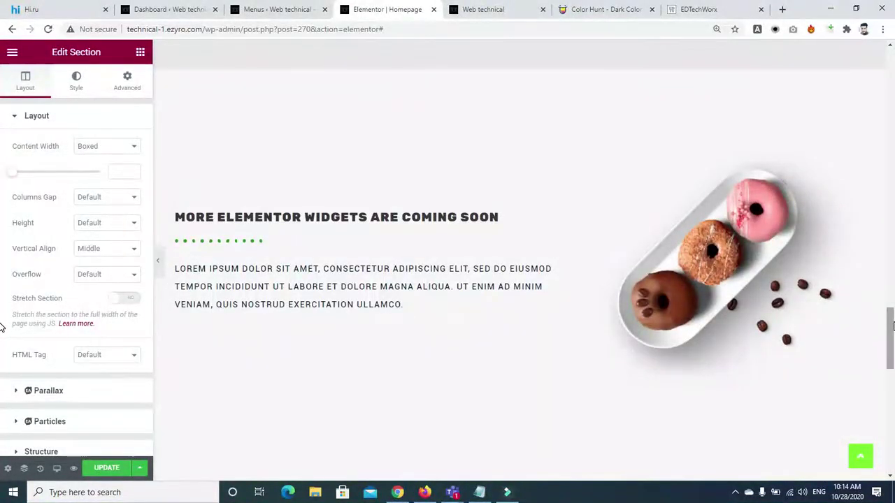
left_click(41, 469)
left_click(35, 153)
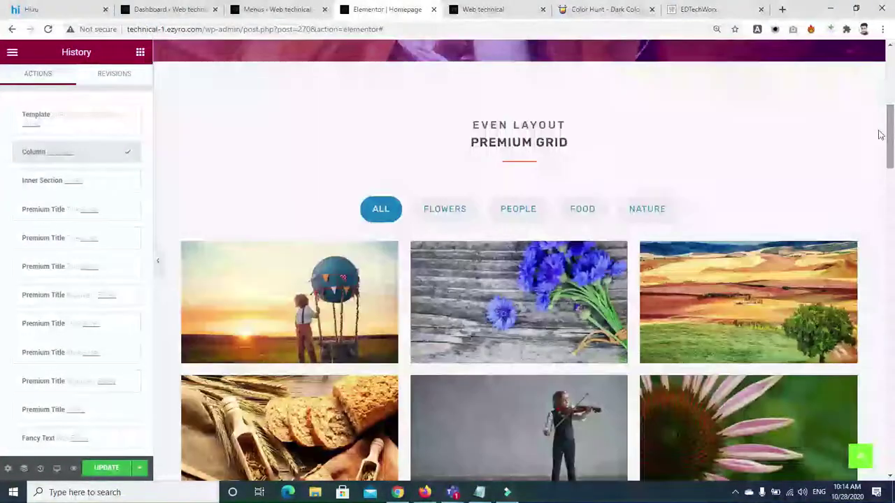
left_click(36, 114)
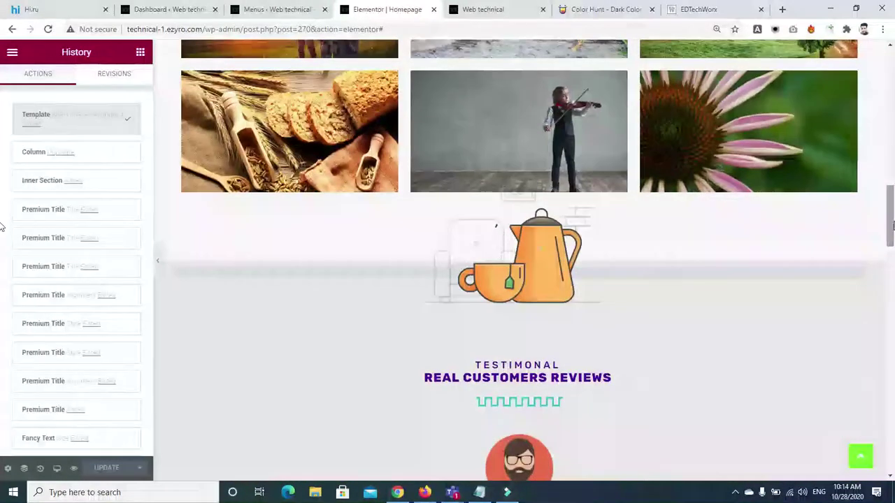
left_click(548, 240)
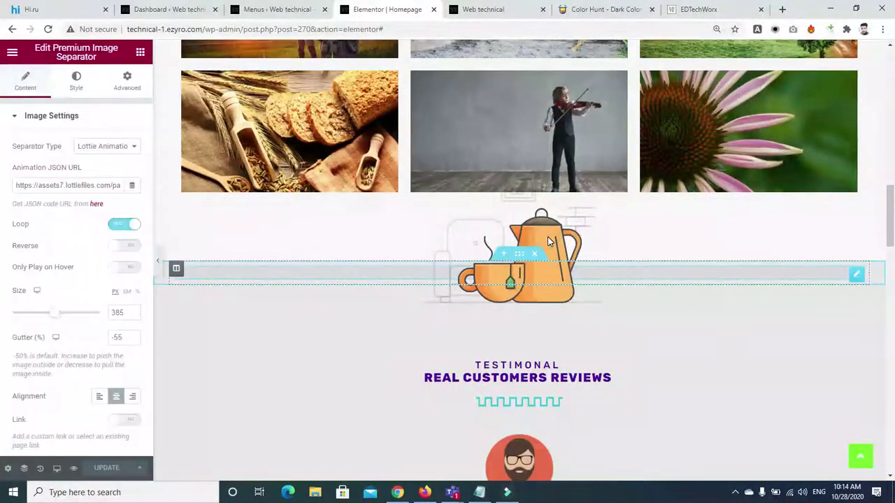
key("Delete")
left_click_drag(890, 231, 2, 99)
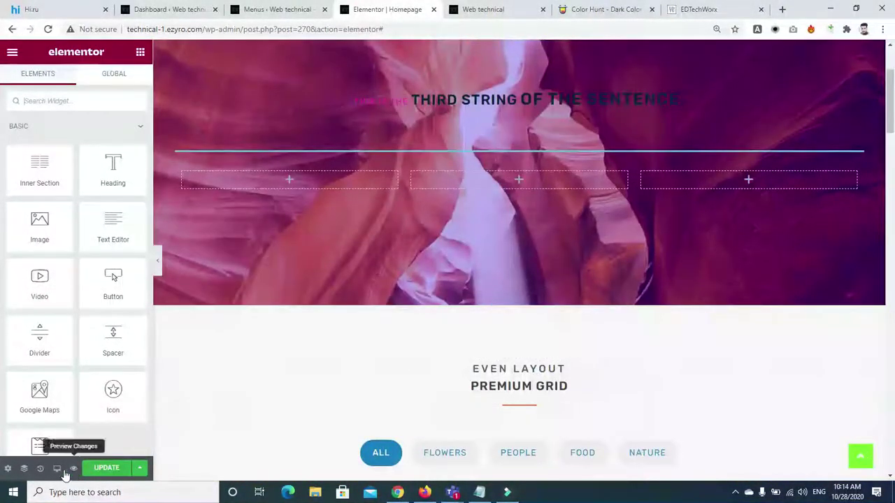
left_click(40, 468)
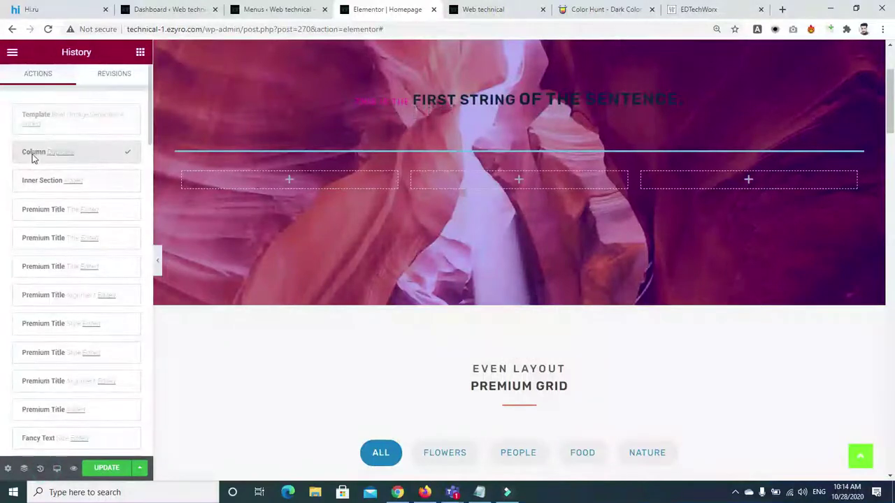
left_click(31, 157)
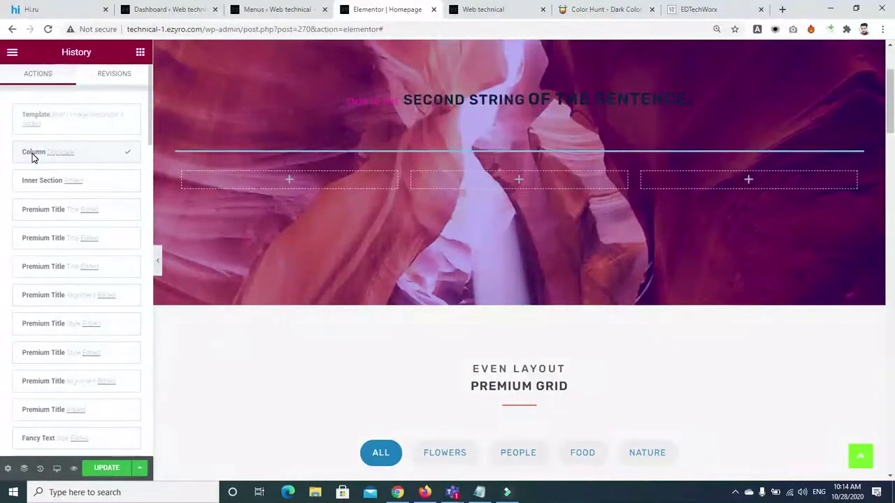
left_click(39, 117)
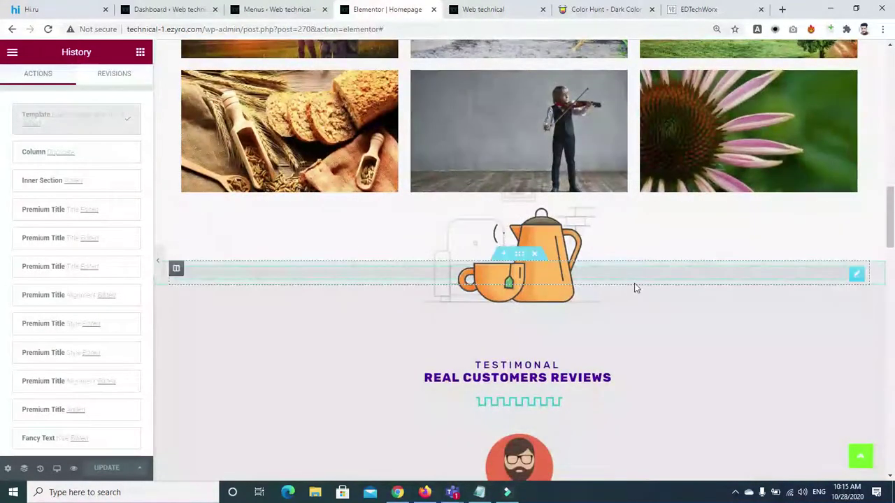
Move the Premium Image Separator widget into the text column of the "More Elementor Widgets Are Coming Soon" section, above its heading
scroll(634, 287, "down", 3)
left_click_drag(538, 83, 559, 461)
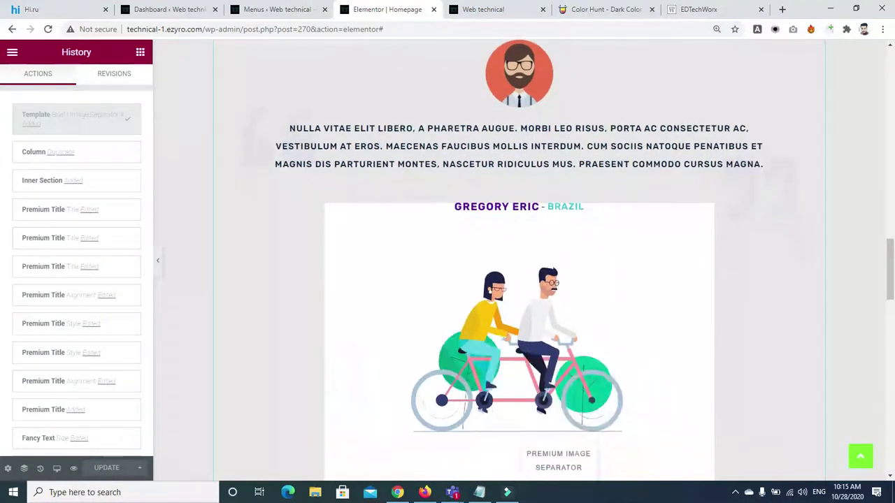
left_click_drag(557, 500, 474, 371)
left_click_drag(454, 315, 472, 389)
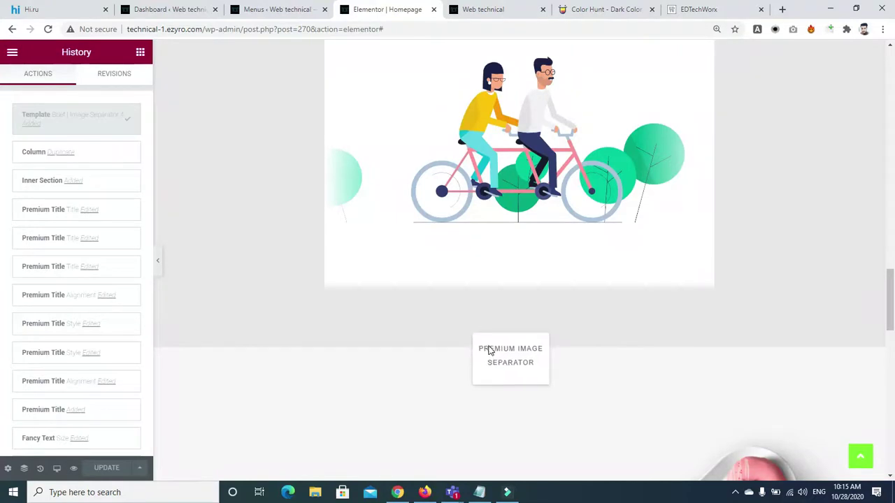
left_click_drag(489, 362, 491, 363)
Move the "More Elementor Widgets Are Coming Soon" section up between the gallery and the Testimonal section
scroll(431, 170, "down", 3)
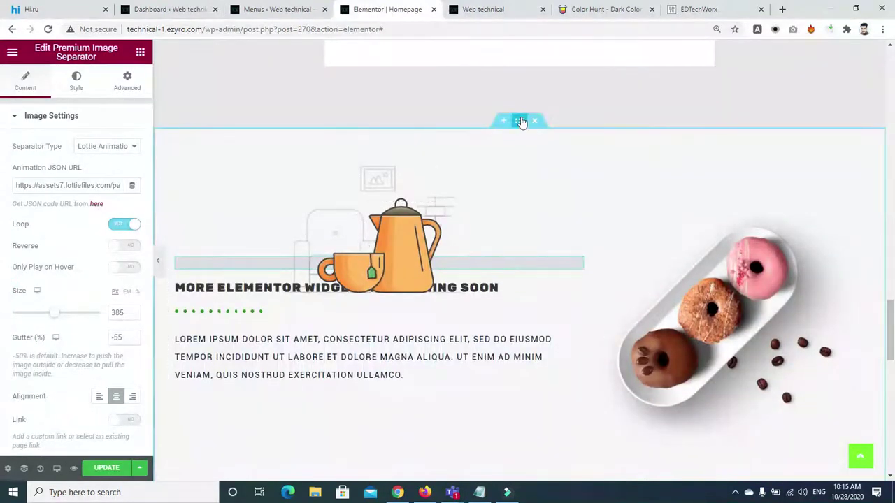
left_click_drag(521, 122, 496, 74)
scroll(892, 299, "down", 5)
Review the section order from the hero banner down through the Service, Gallery and donut image sections
left_click_drag(892, 299, 891, 65)
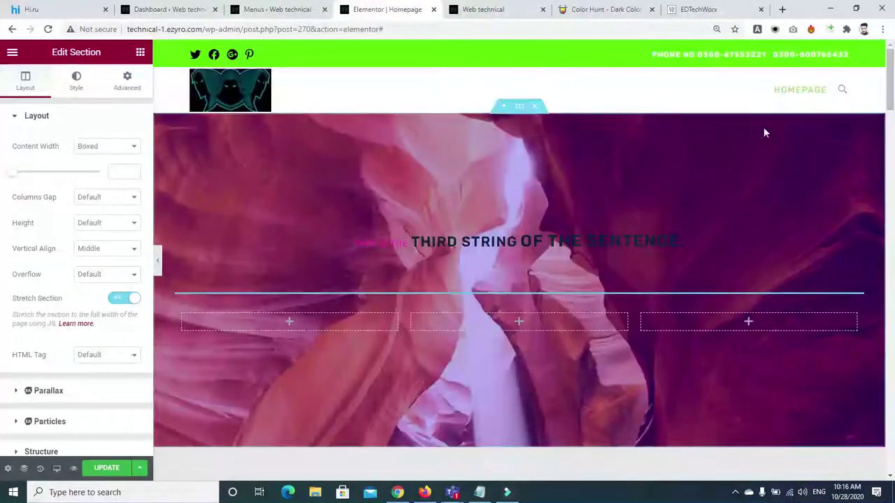
scroll(764, 133, "down", 5)
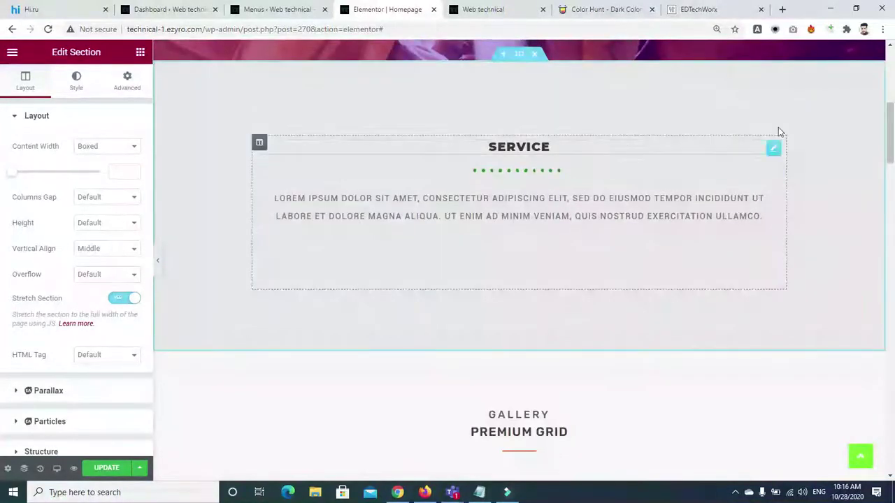
scroll(780, 132, "down", 6)
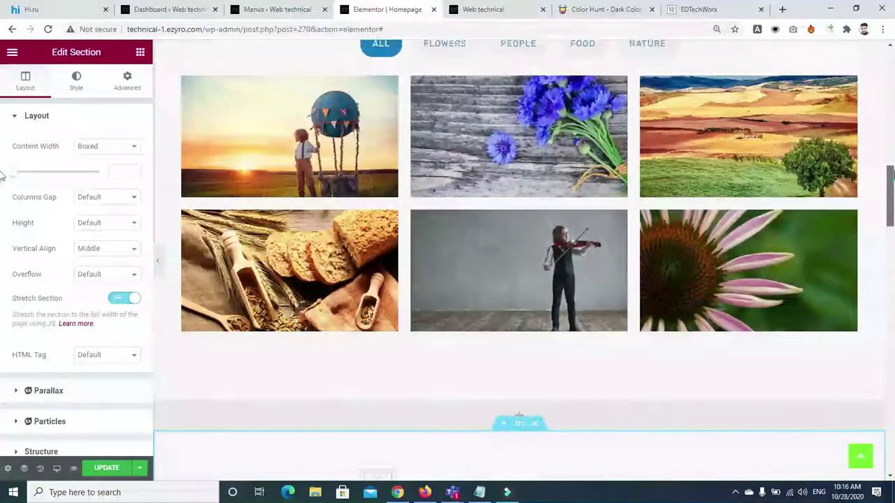
scroll(678, 184, "up", 3)
scroll(695, 201, "down", 7)
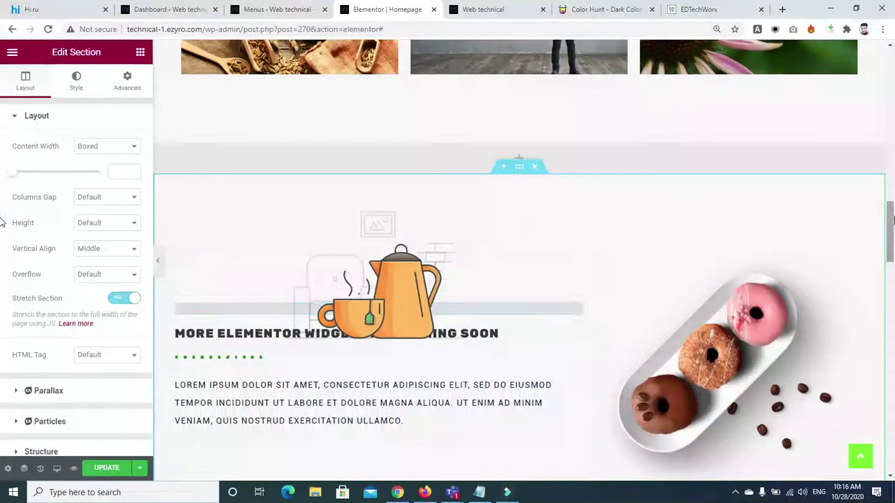
scroll(543, 221, "up", 1)
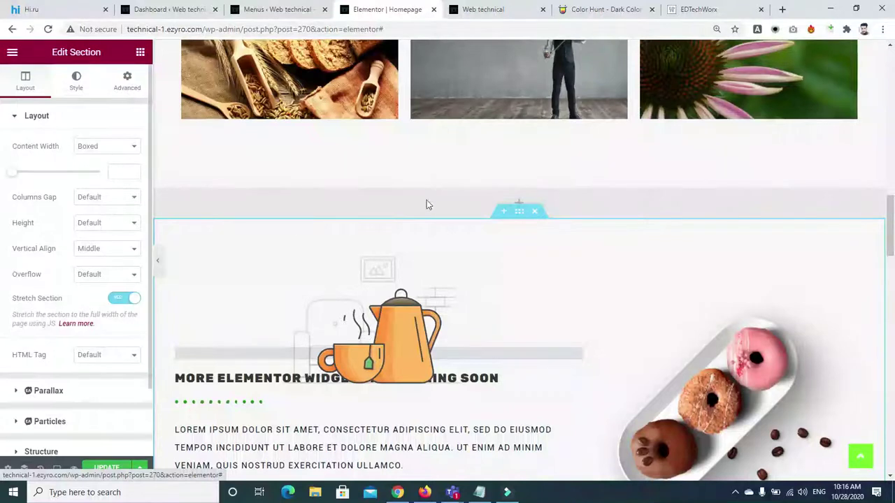
left_click(140, 52)
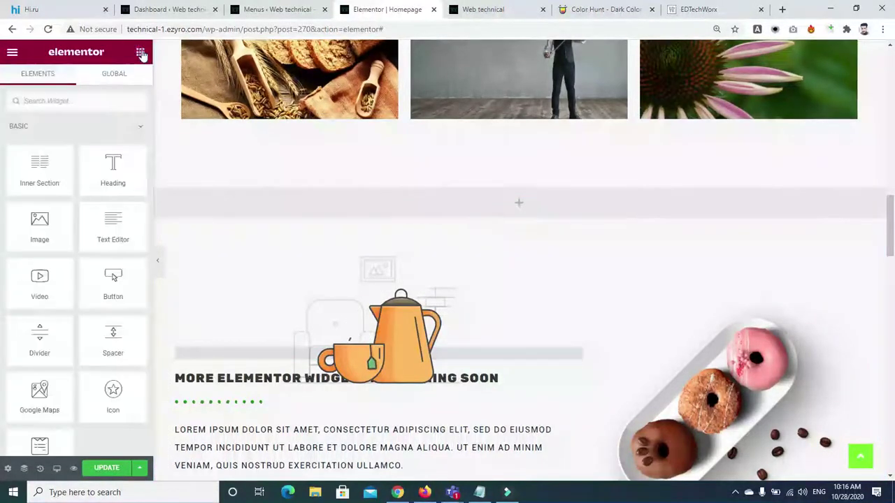
left_click_drag(113, 171, 527, 202)
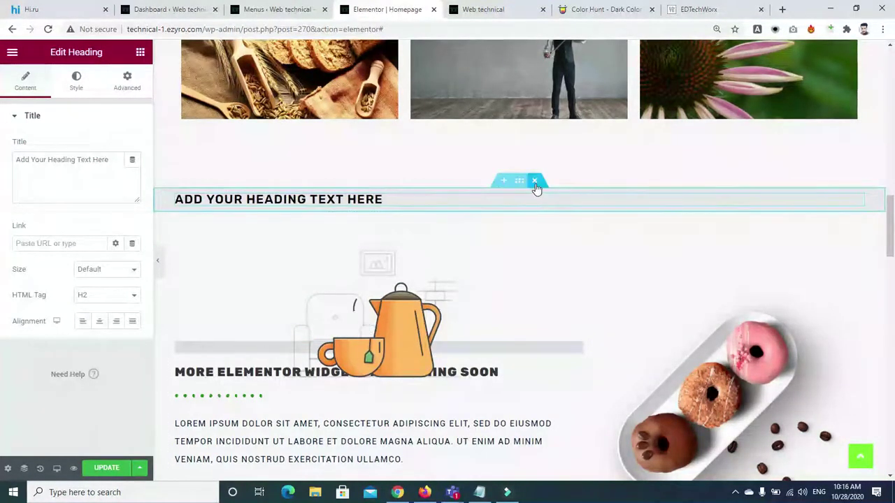
left_click(535, 182)
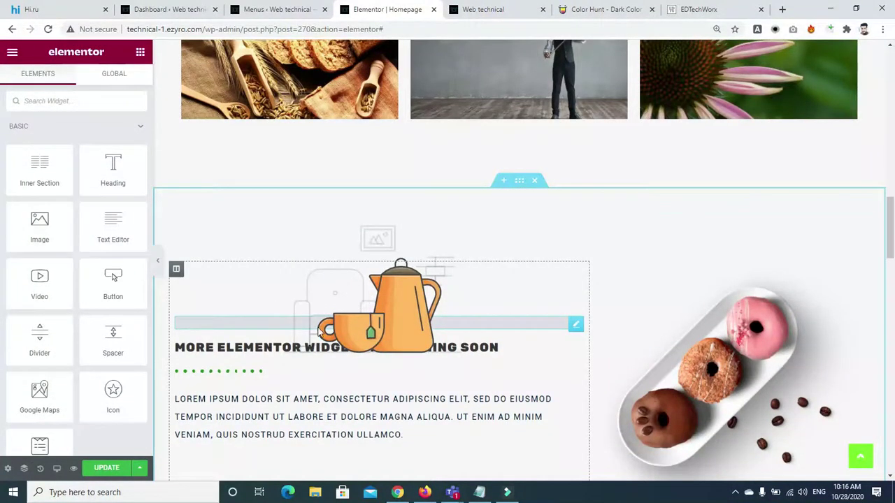
Add a Heading widget above the donut image in the "More Elementor Widgets Are Coming Soon" section
left_click(373, 241)
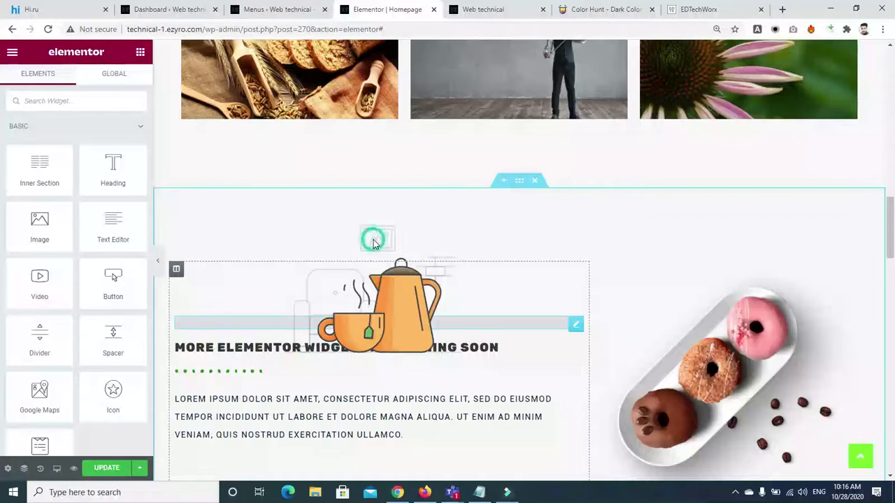
left_click(140, 51)
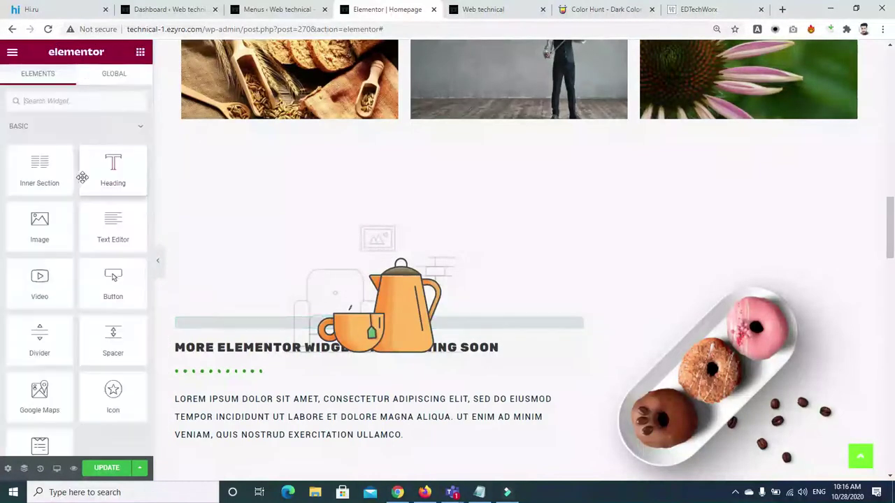
left_click_drag(105, 175, 643, 273)
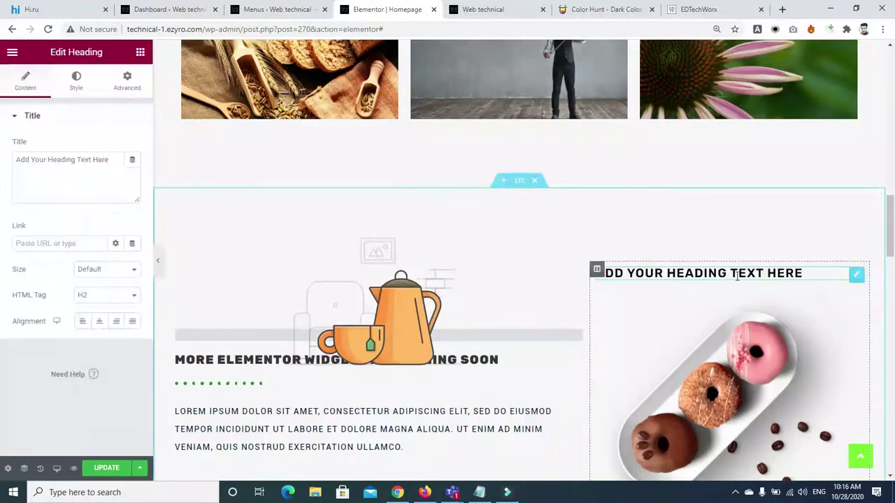
Set the new heading's text to "FAQ" and align it to the center
left_click_drag(109, 159, 2, 161)
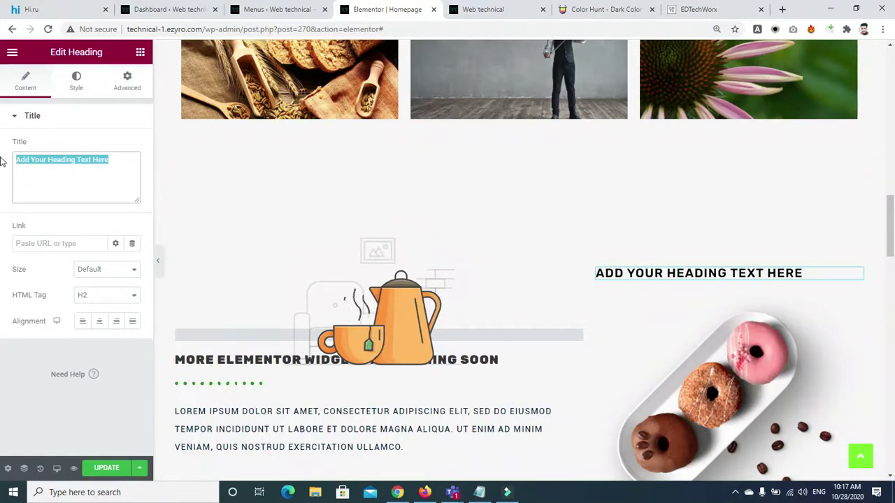
key("BackSpace")
type("FAQ")
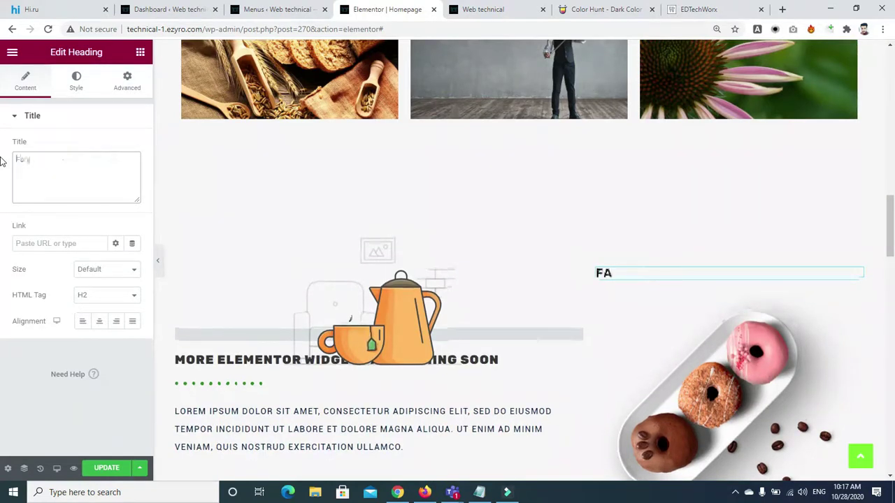
key("BackSpace")
key("BackSpace")
key("BackSpace")
type("f")
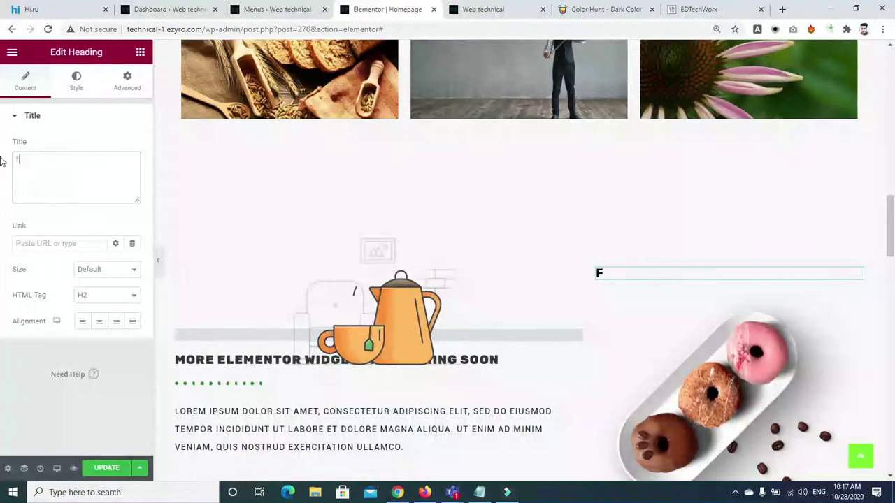
key("BackSpace")
type("FAQ")
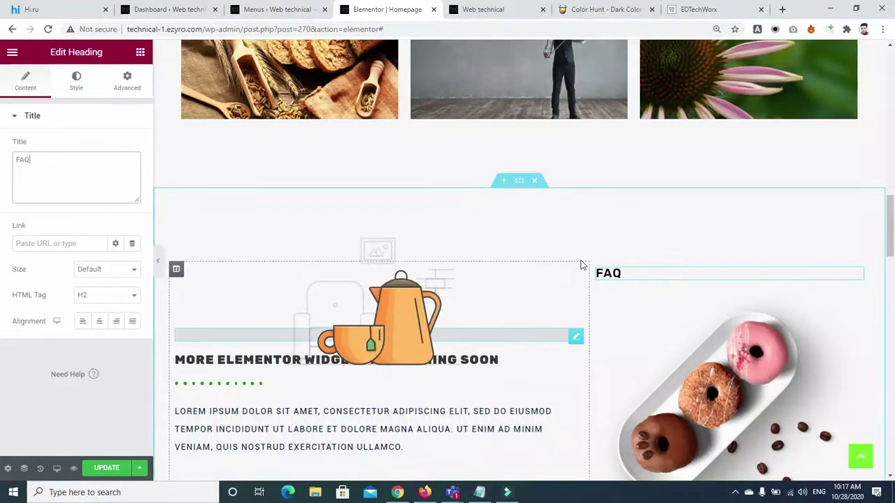
left_click(98, 323)
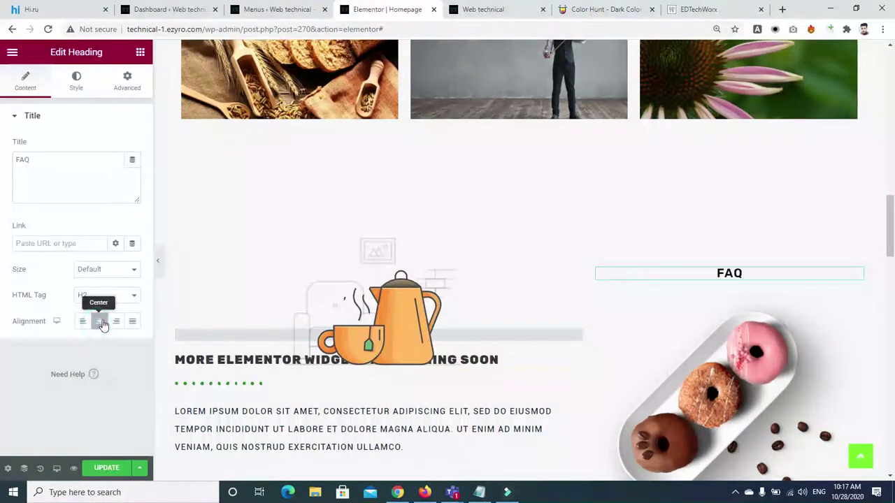
Delete the "FAQ" heading above the donut image in the "More Elementor Widgets Are Coming Soon" section
left_click(42, 165)
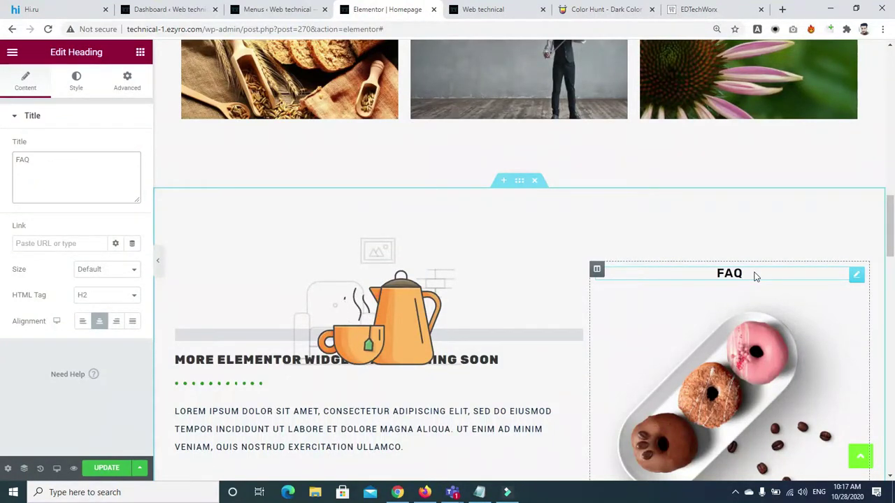
right_click(852, 282)
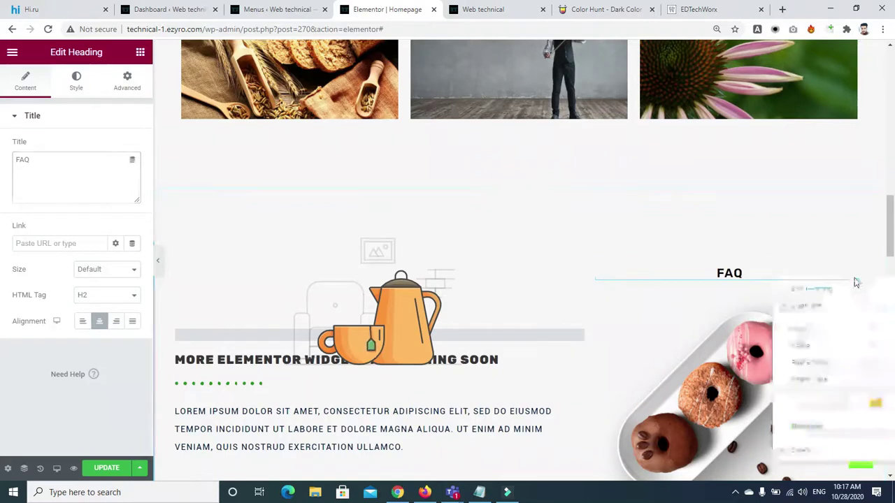
left_click(804, 448)
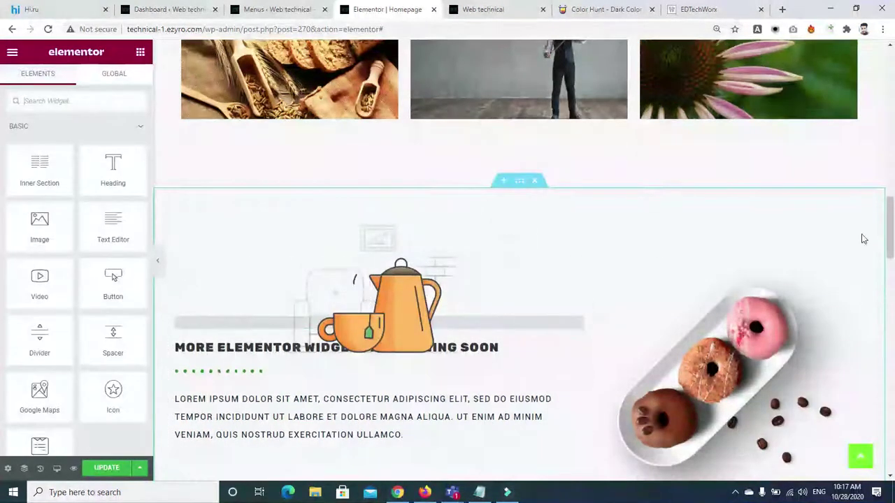
Review the homepage sections from the hero banner through Service, Gallery, donut image, Testimonal and Contact Us
scroll(864, 239, "down", 7)
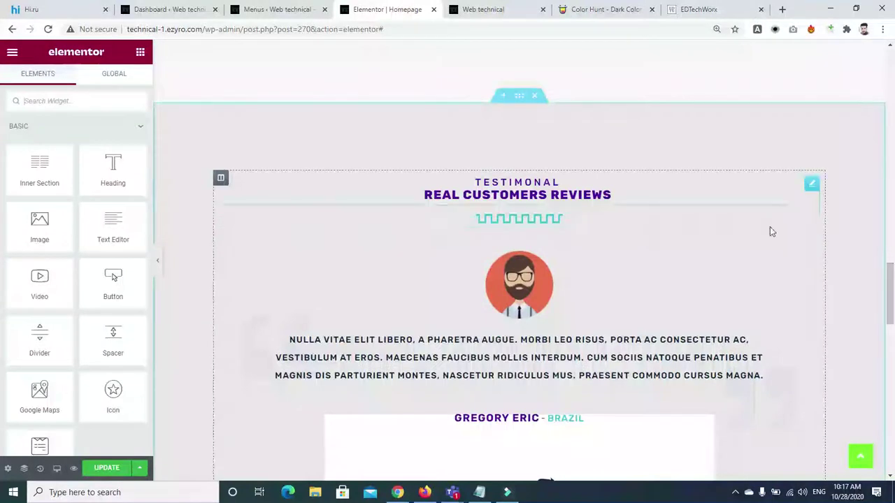
scroll(671, 265, "down", 8)
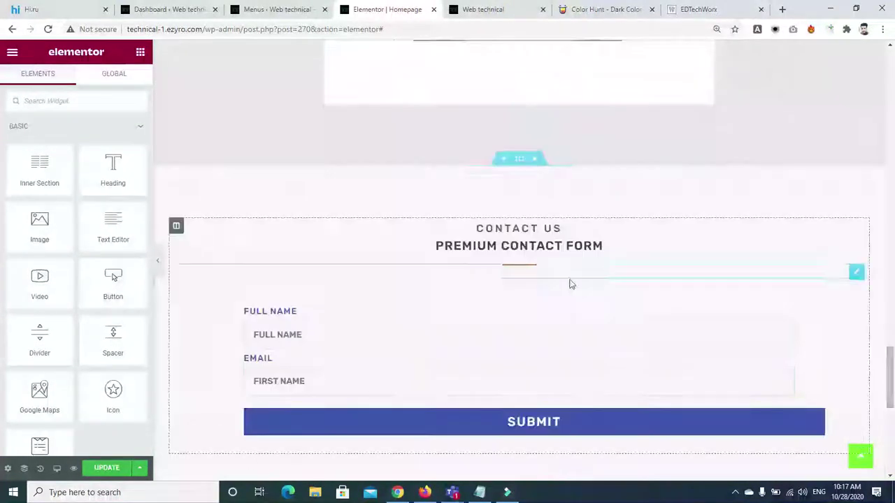
key("Home")
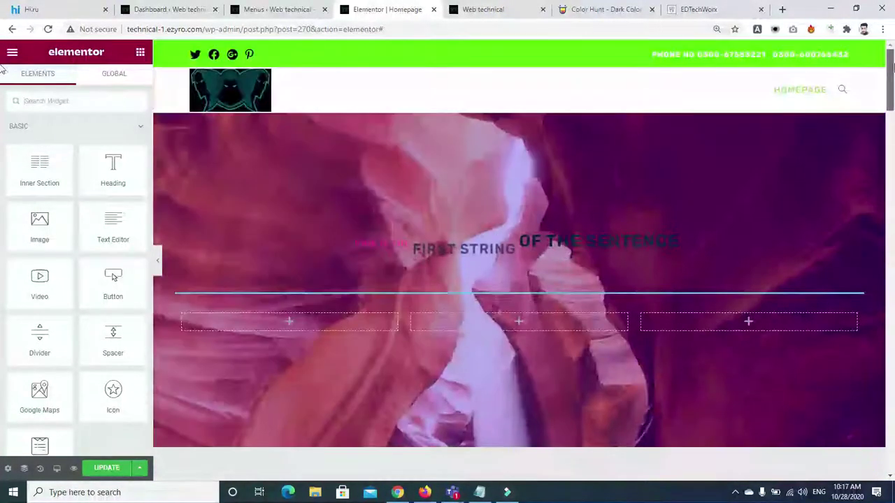
scroll(587, 71, "down", 7)
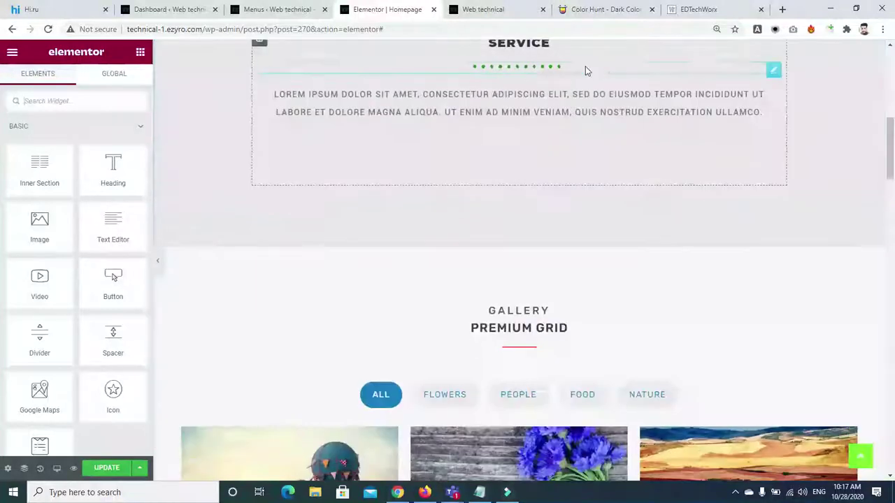
scroll(714, 136, "down", 3)
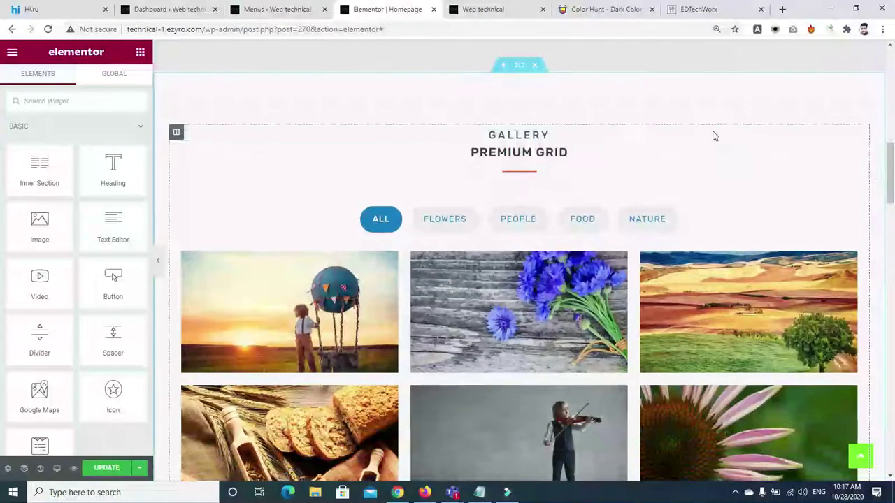
scroll(713, 136, "down", 8)
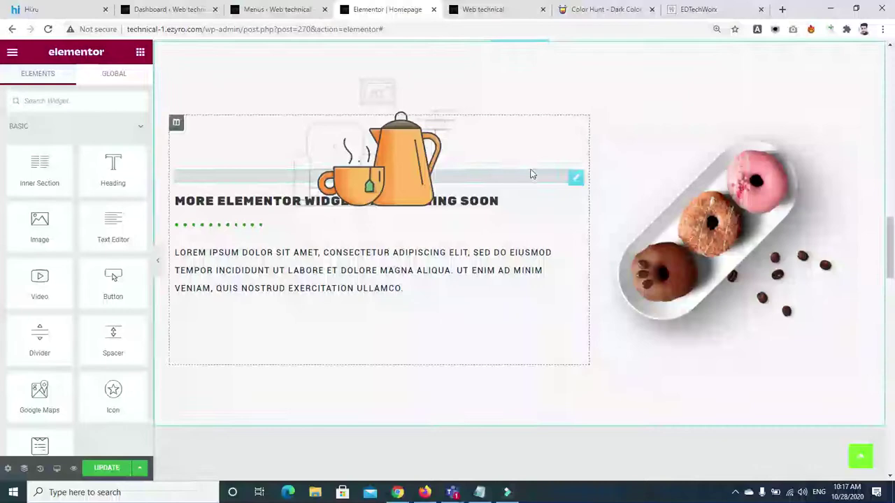
scroll(531, 174, "down", 5)
left_click_drag(892, 293, 892, 115)
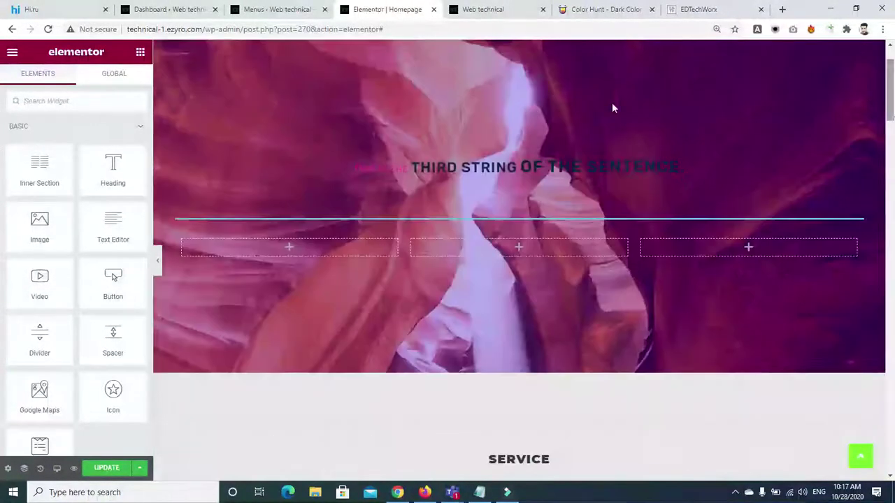
Switch to the WordPress Menus page and open the "landing page" menu for editing
left_click(248, 10)
left_click_drag(893, 197, 892, 350)
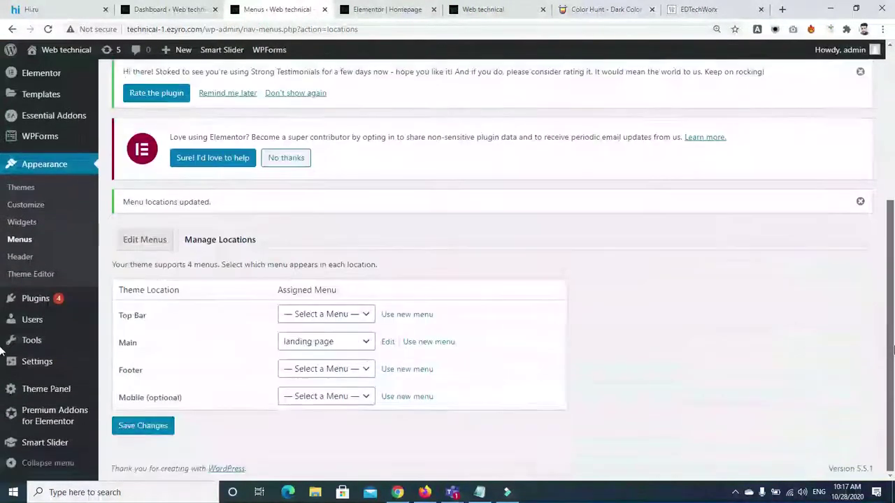
left_click(152, 244)
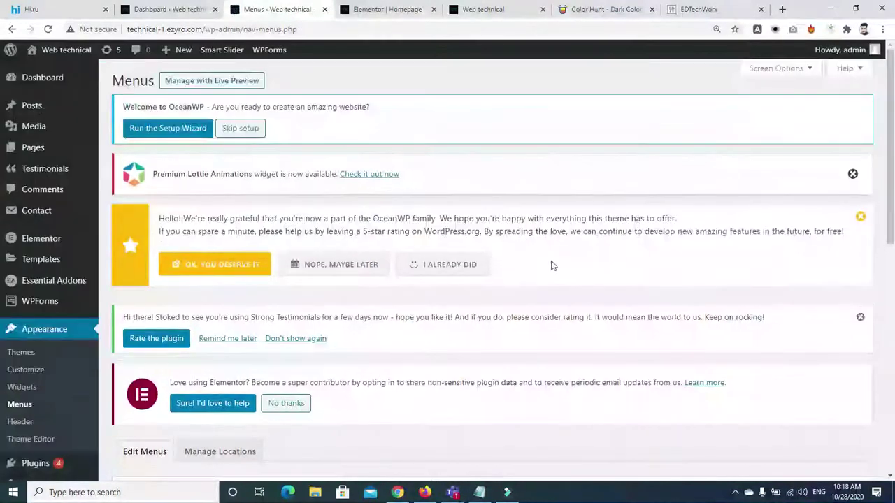
left_click_drag(891, 188, 893, 353)
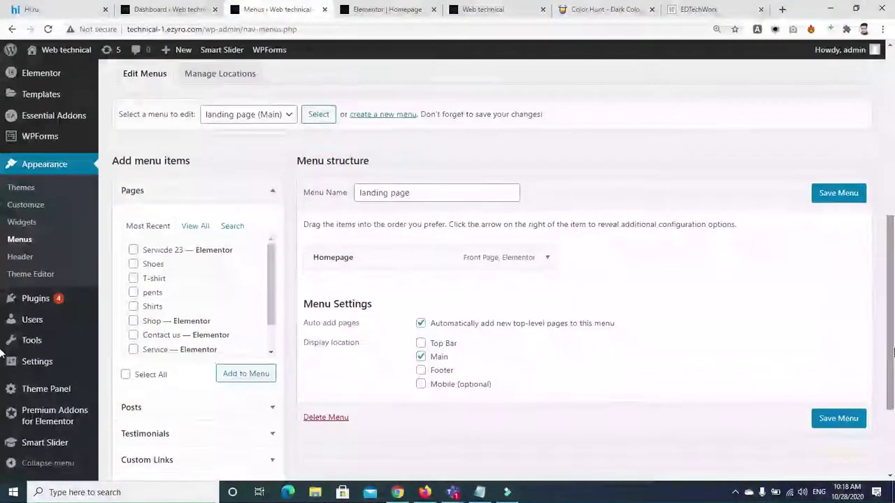
scroll(887, 346, "down", 2)
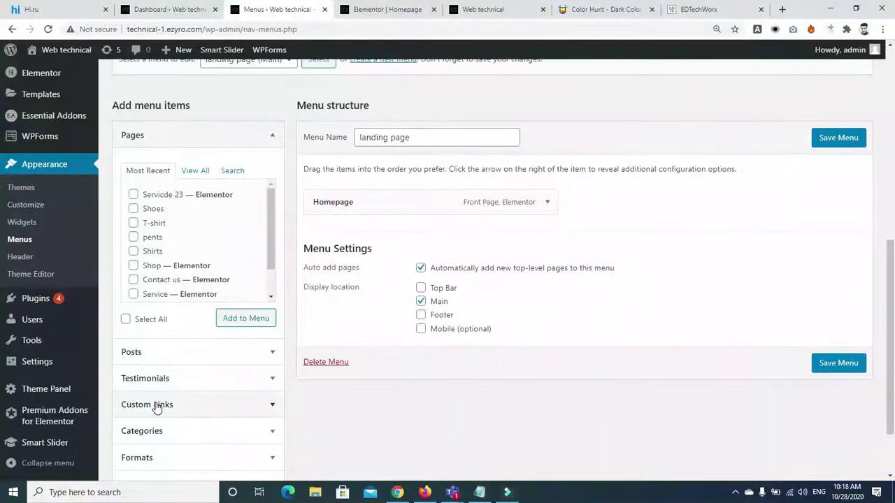
Add a custom link with URL "#" and link text "Serivce" to the landing page menu
left_click(180, 409)
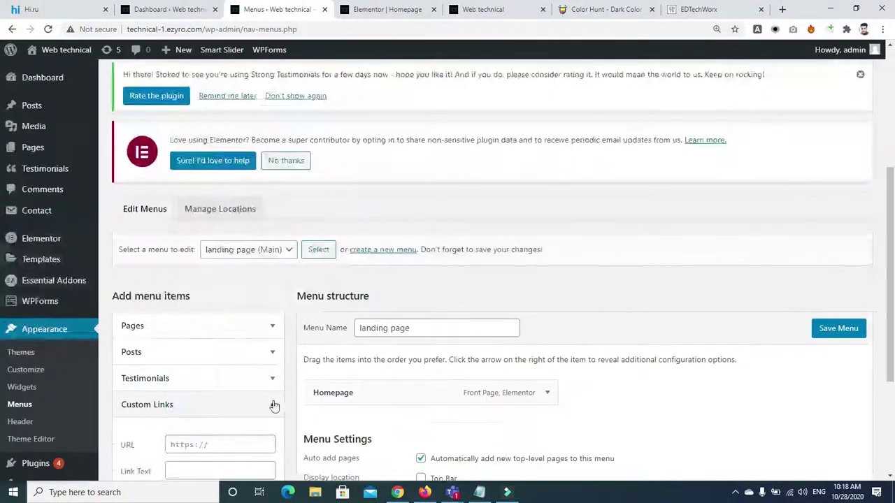
scroll(2, 234, "down", 2)
left_click(220, 349)
type("#")
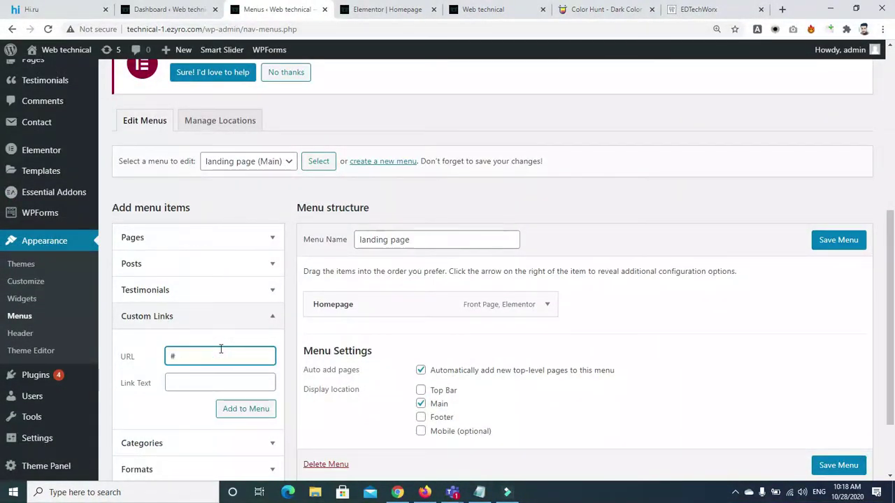
left_click(214, 379)
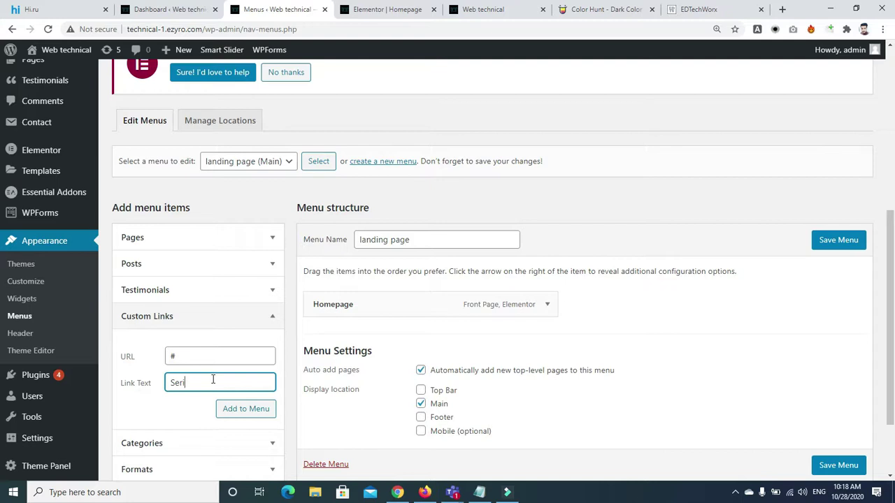
key("BackSpace")
key("BackSpace")
left_click(250, 417)
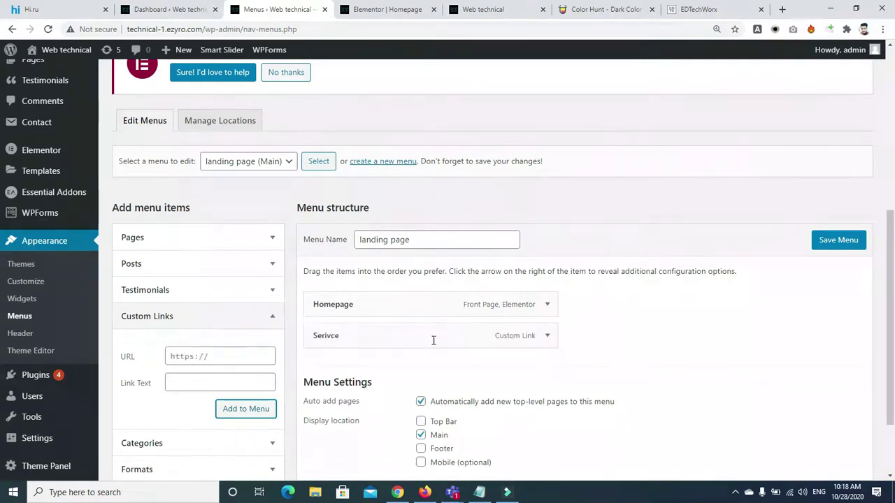
Add a custom link with URL "#" and link text "portfolio" to the landing page menu
left_click(225, 357)
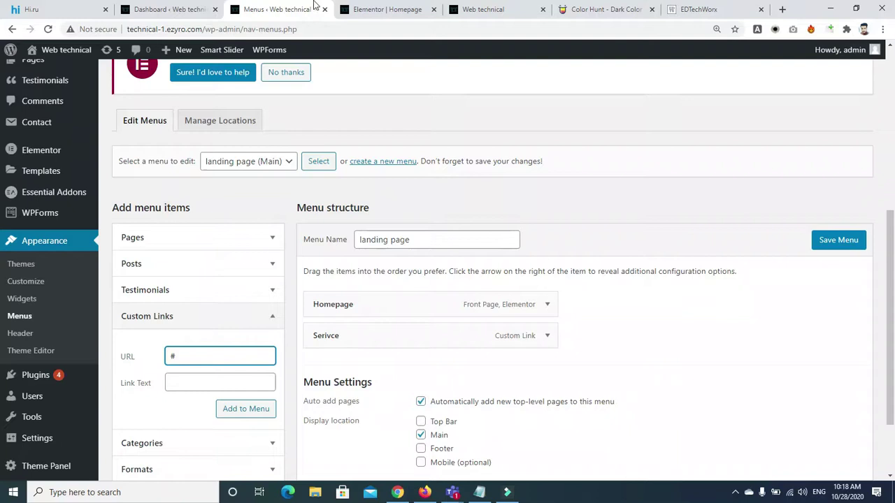
left_click(193, 382)
key("BackSpace")
key("BackSpace")
key("BackSpace")
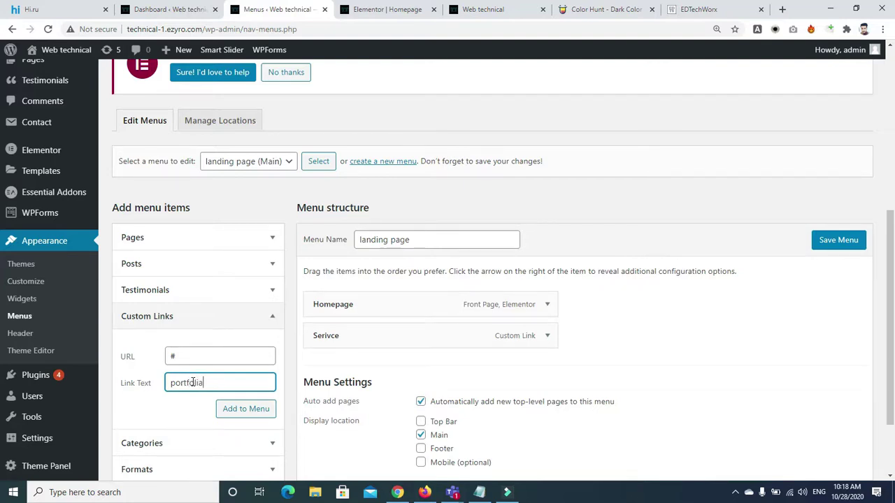
left_click(249, 412)
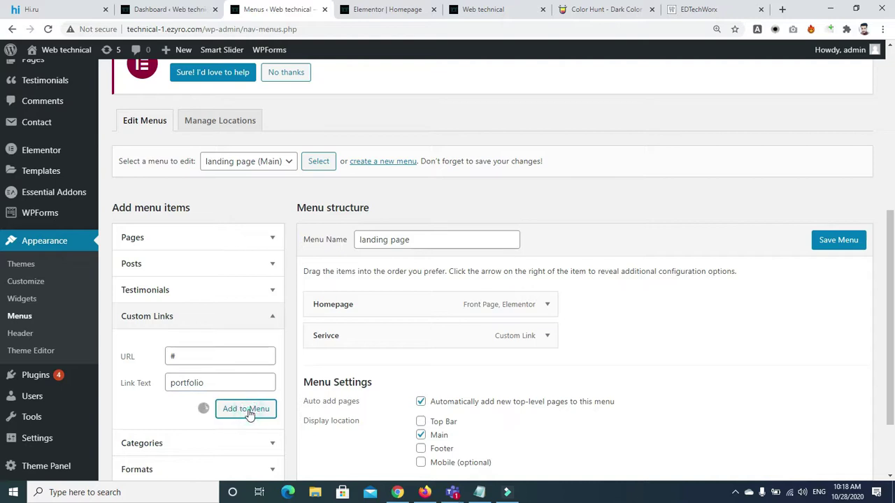
Check which section follows the gallery on the homepage and add an "FAQ" custom link with URL "#" to the menu
left_click(208, 383)
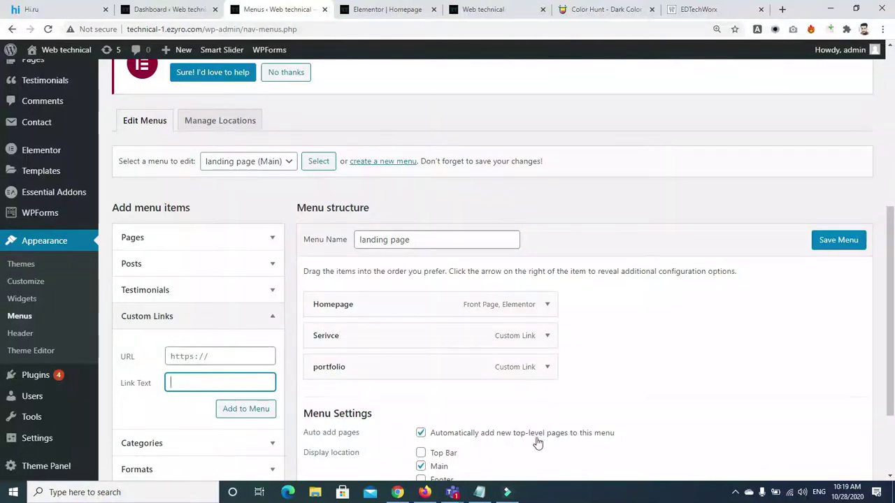
left_click(212, 356)
left_click(210, 378)
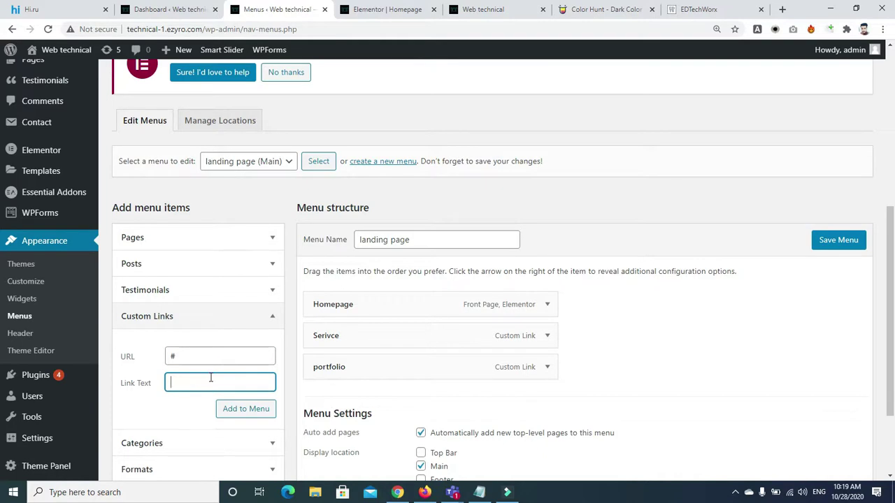
left_click(387, 9)
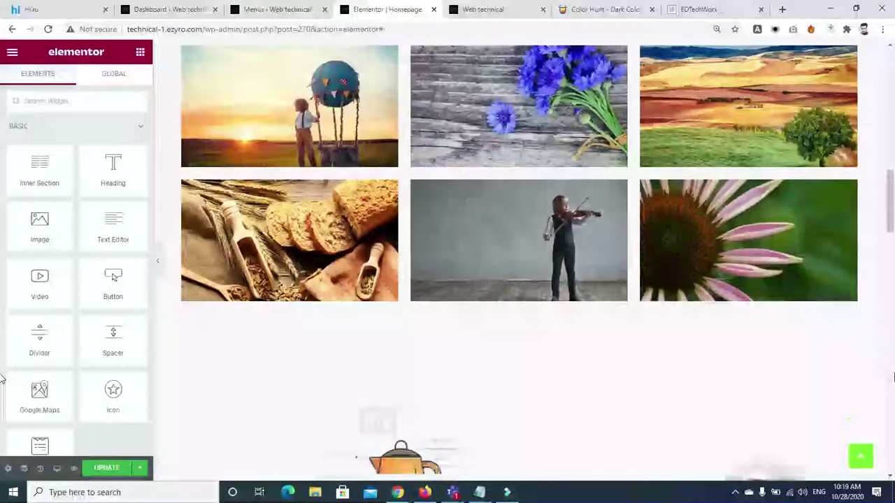
scroll(517, 251, "down", 5)
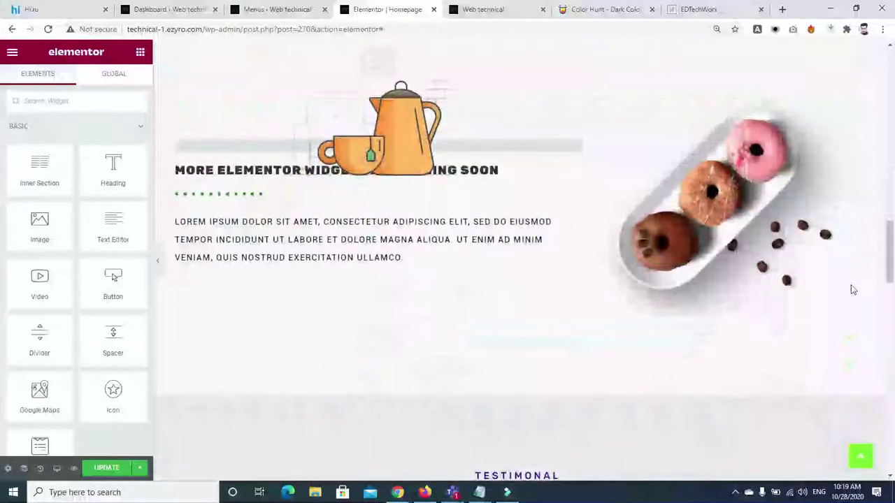
left_click(271, 10)
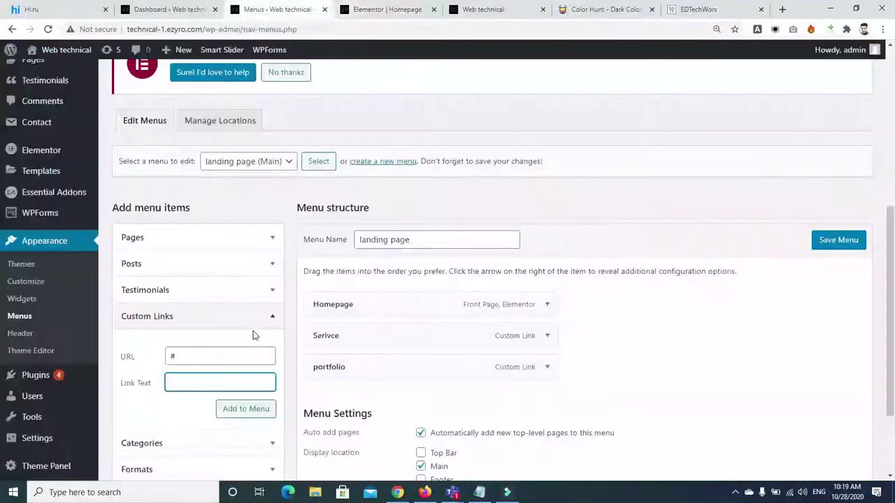
type("FAQ")
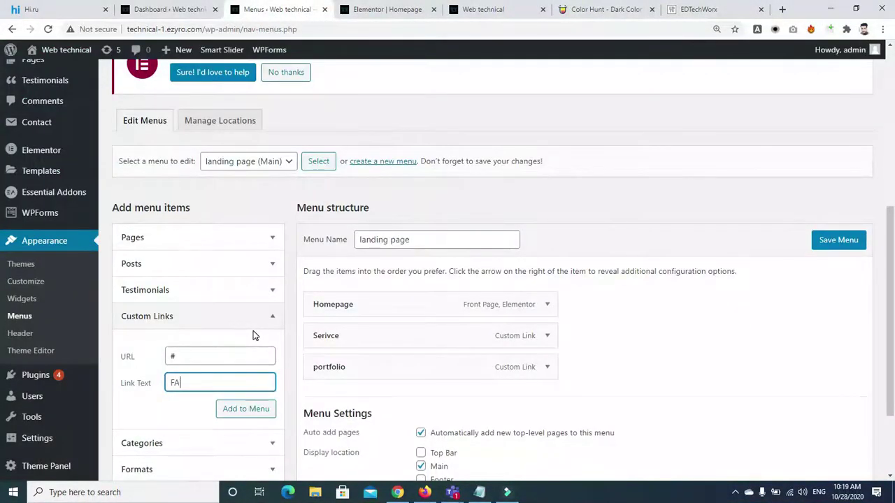
left_click(252, 409)
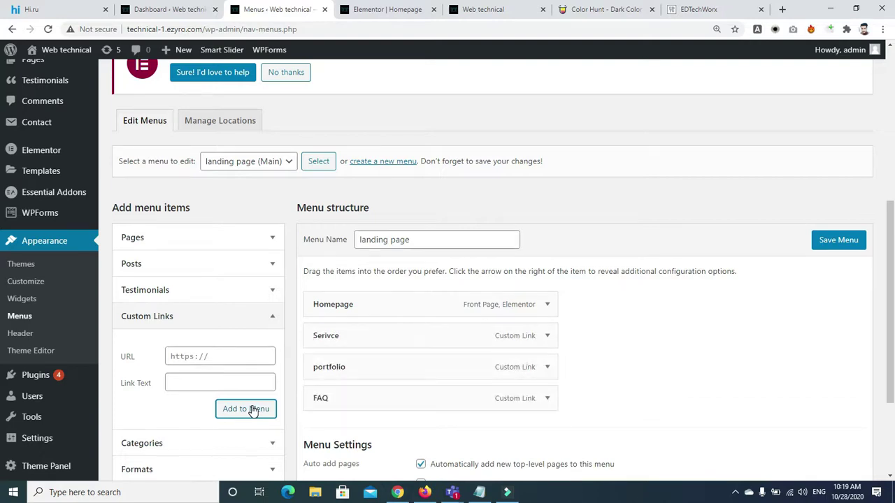
Add a custom link with URL "#" and the spell-corrected link text "Testimonial" to the landing page menu
left_click(217, 357)
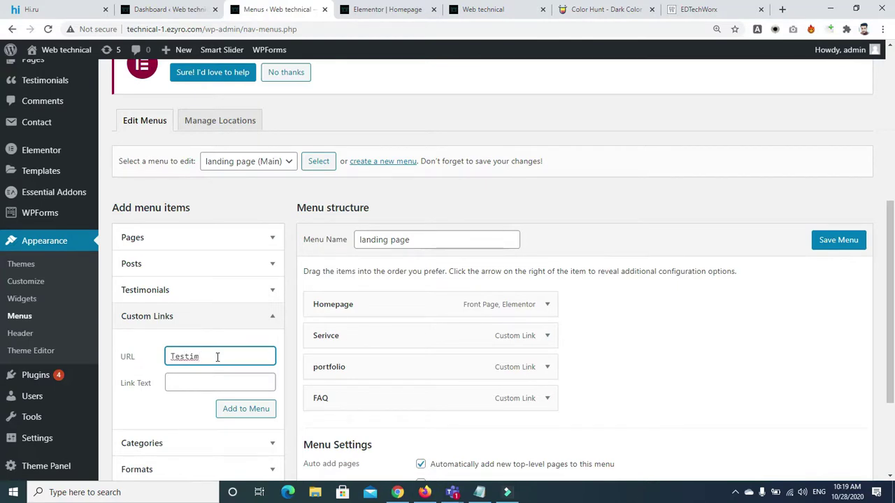
left_click_drag(217, 358, 191, 357)
right_click(191, 357)
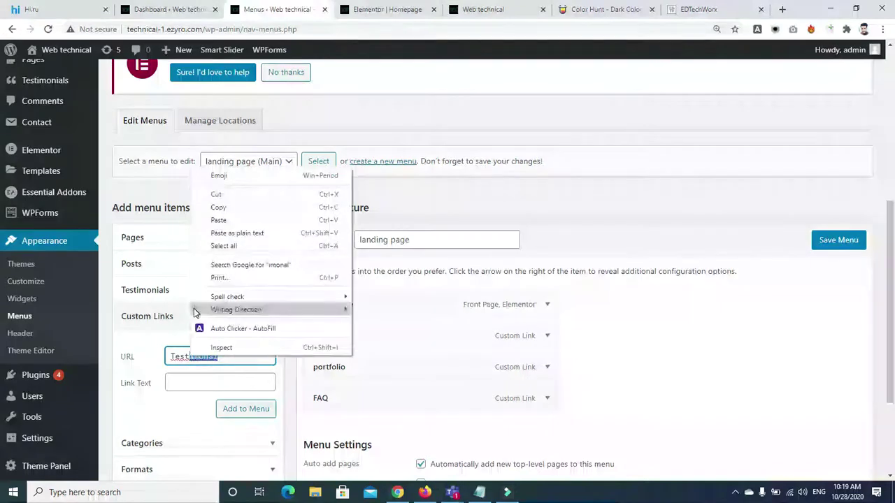
left_click(180, 357)
right_click(180, 357)
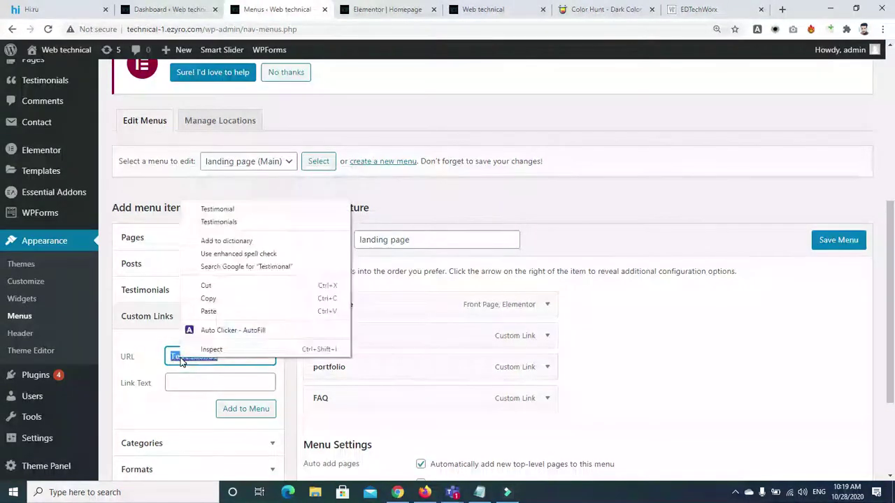
left_click(212, 210)
left_click_drag(232, 356, 171, 356)
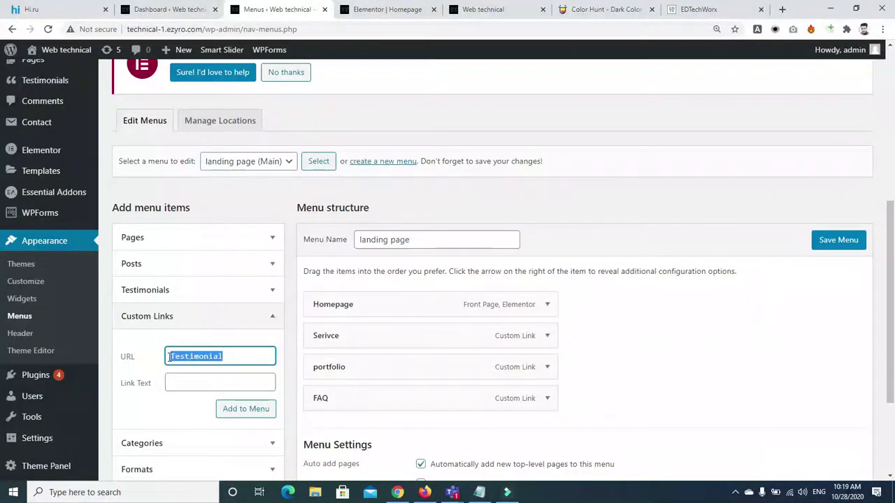
key("BackSpace")
type("#")
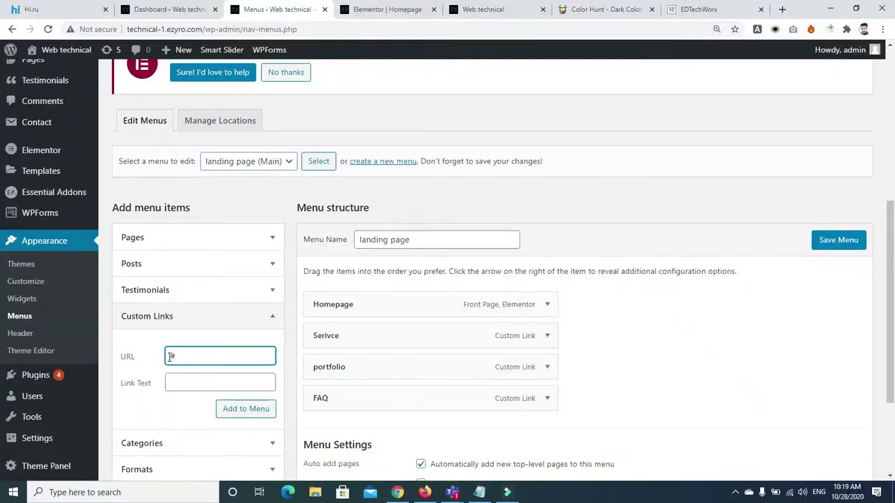
left_click(179, 384)
left_click(238, 412)
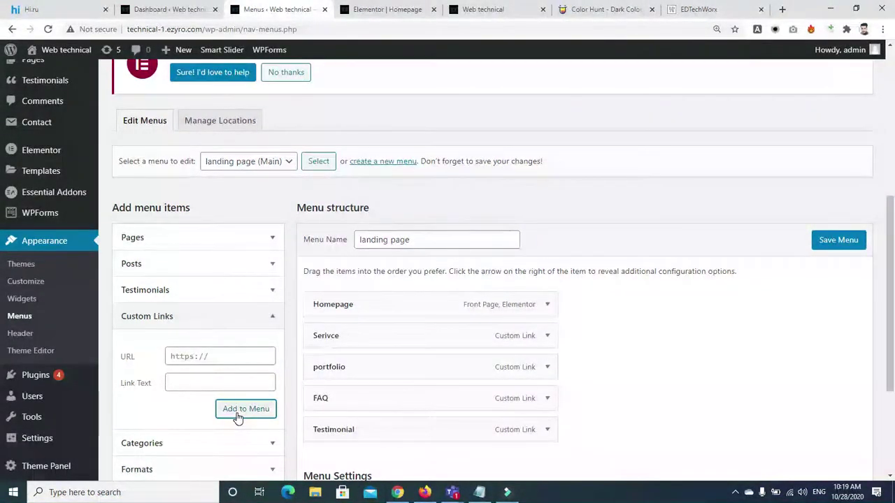
Add a custom link with URL "#" and link text "Contact" to the landing page menu and save the menu
left_click(217, 356)
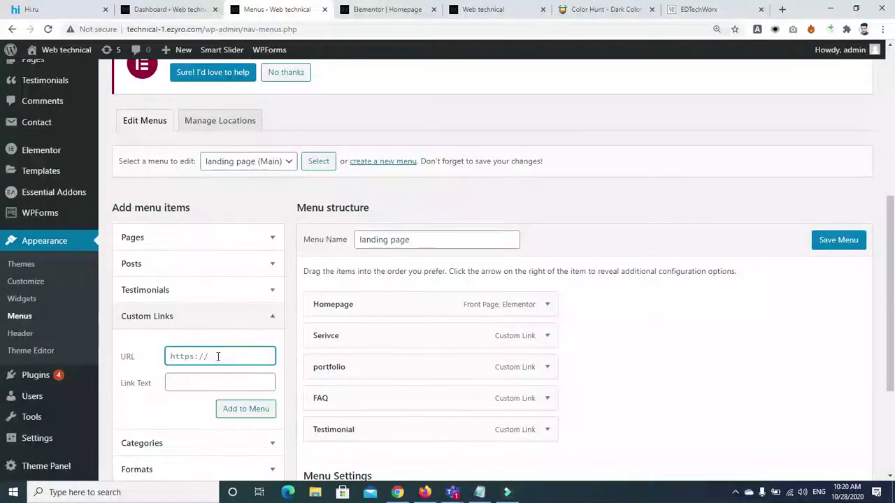
left_click(211, 381)
type("Contact")
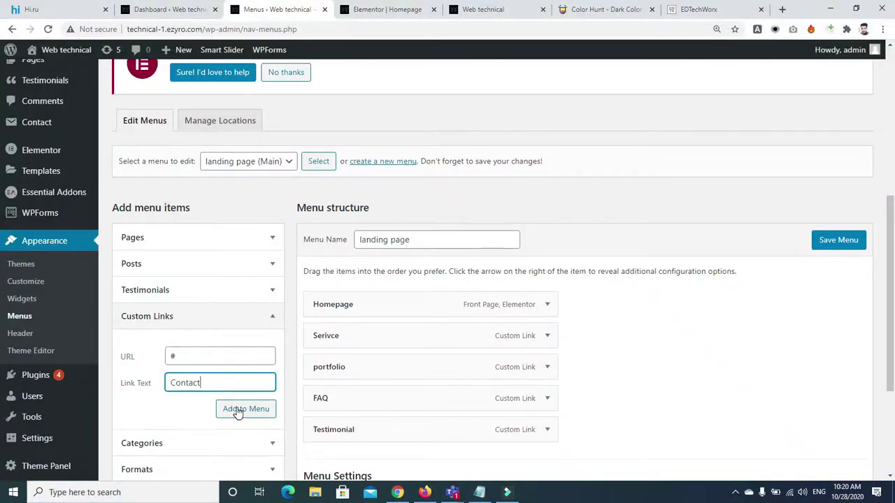
left_click(238, 412)
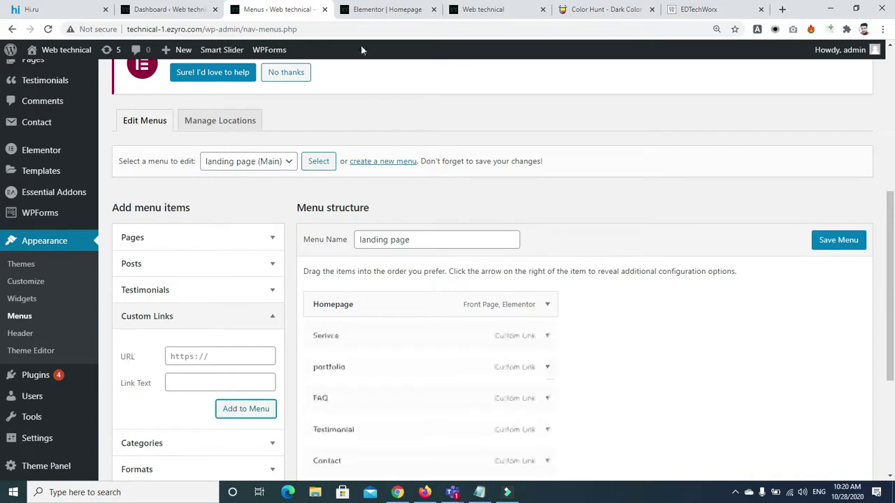
scroll(887, 400, "down", 3)
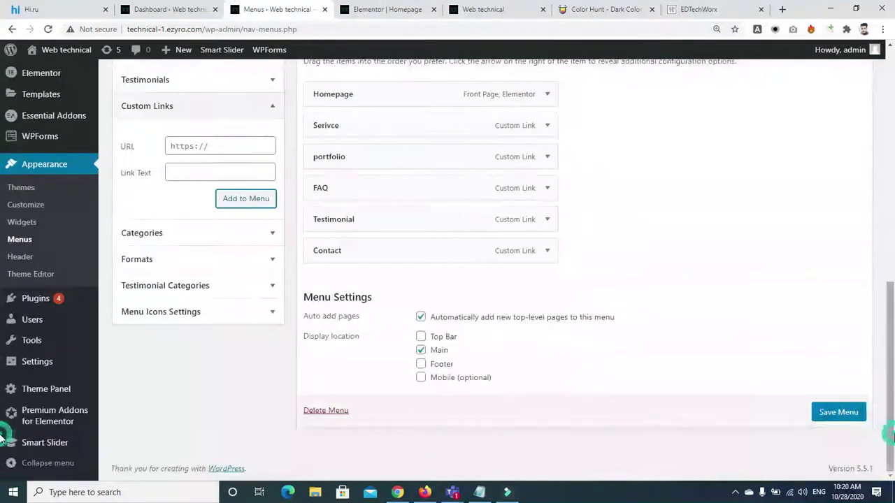
left_click(829, 414)
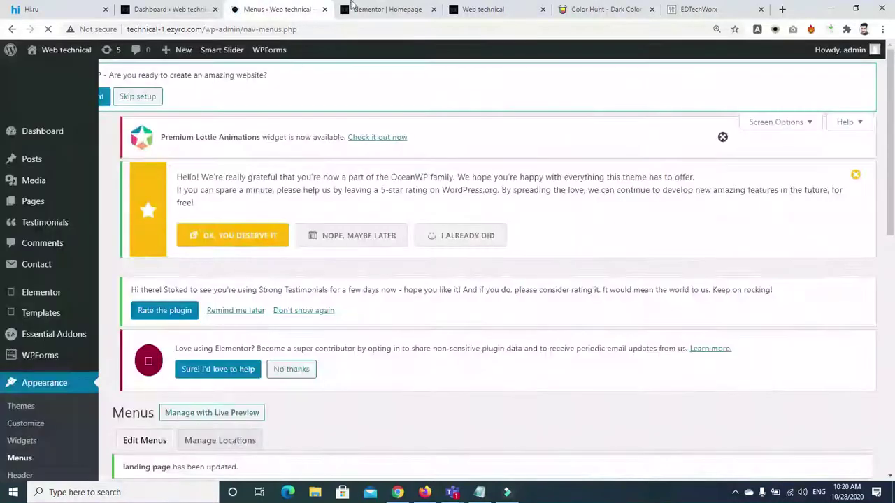
Update the homepage in the Elementor editor and reload the live site
left_click(370, 9)
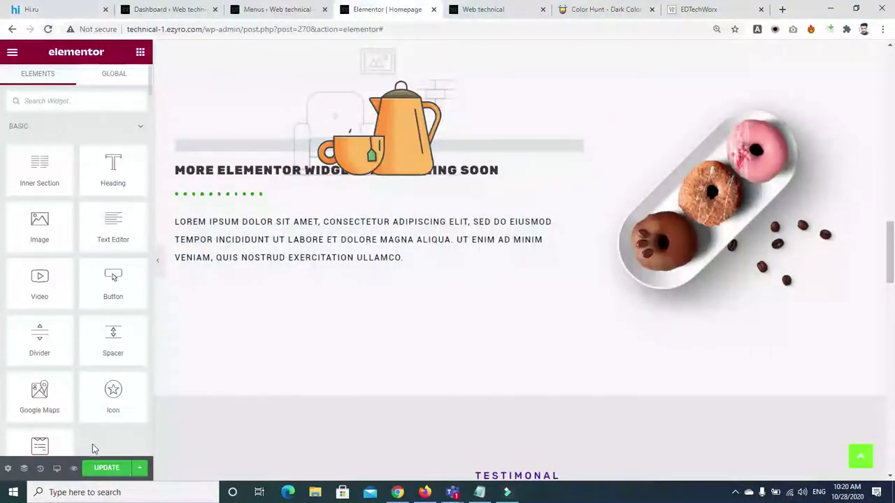
left_click(93, 466)
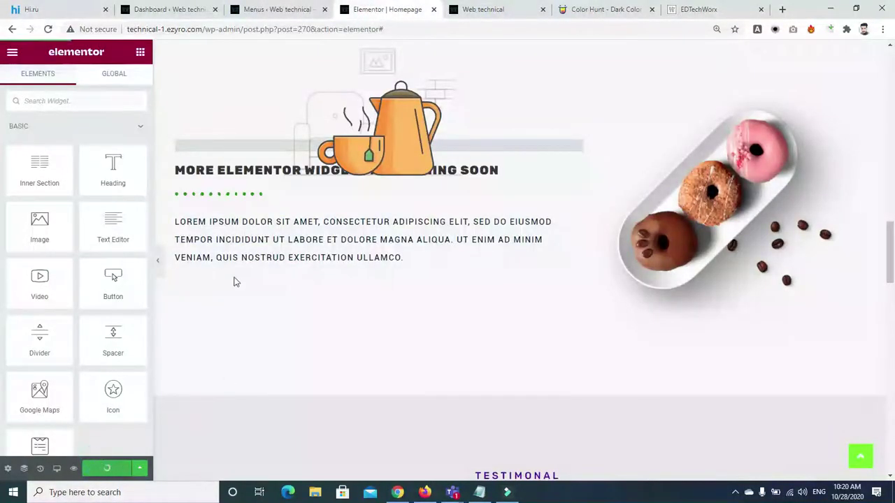
left_click(483, 9)
left_click(47, 29)
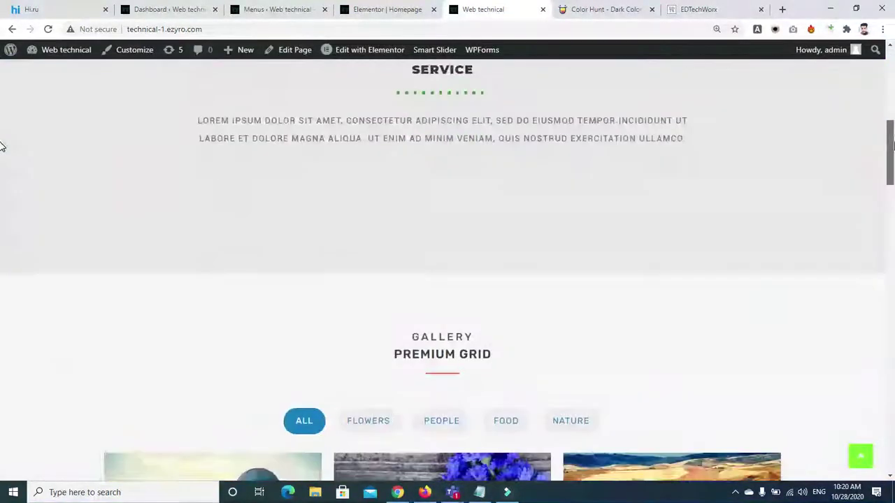
Review the live homepage down to the contact form and compare the header menu items with the service, gallery and following sections
left_click_drag(890, 145, 892, 413)
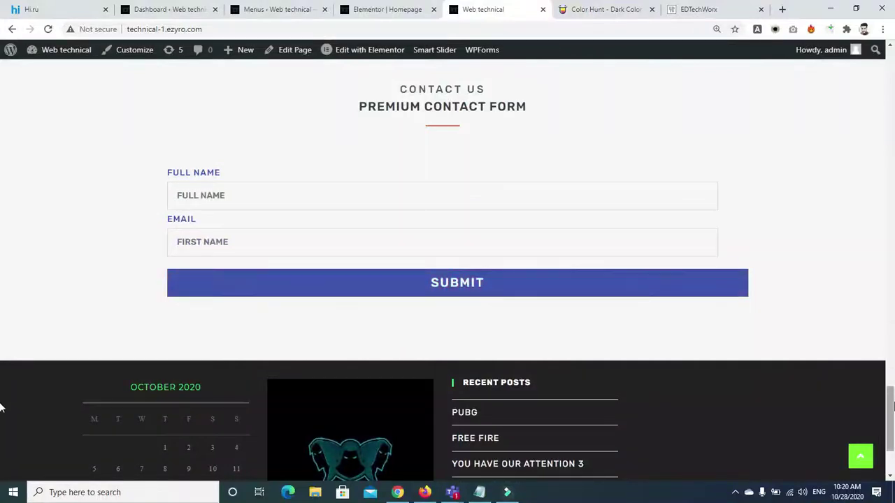
scroll(2, 384, "up", 3)
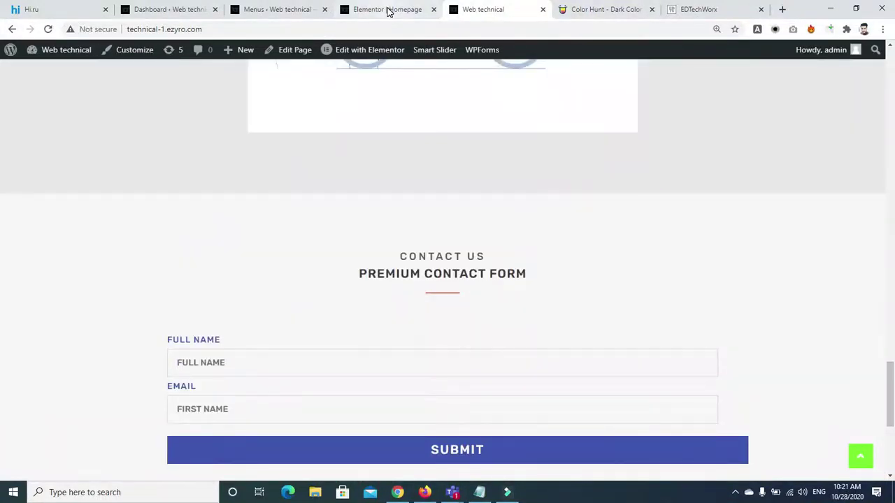
left_click(388, 10)
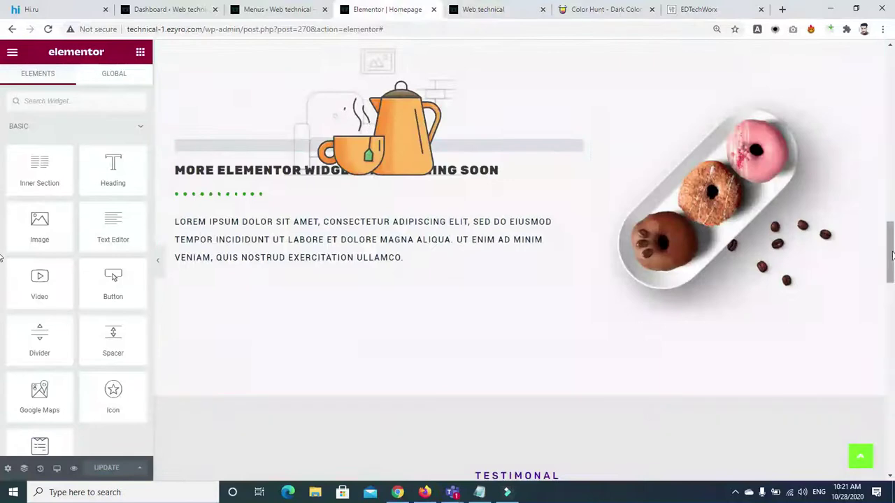
scroll(831, 258, "up", 10)
left_click(509, 13)
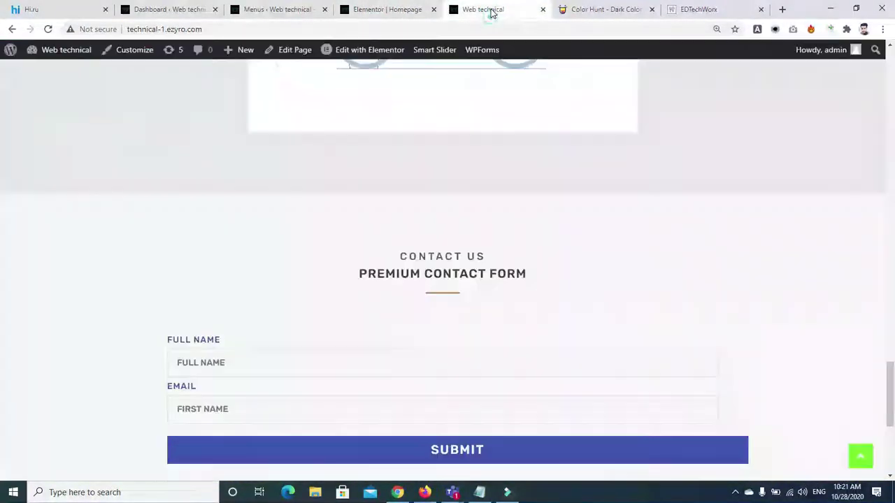
scroll(2, 56, "up", 10)
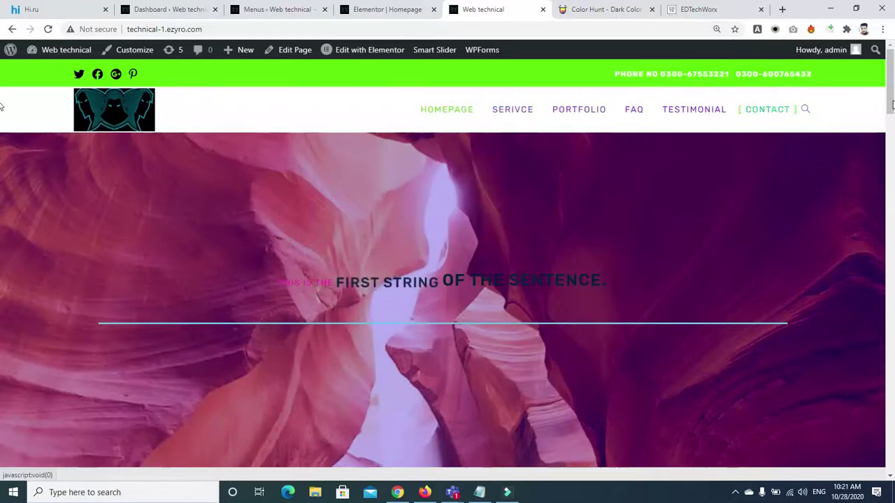
left_click_drag(891, 84, 894, 143)
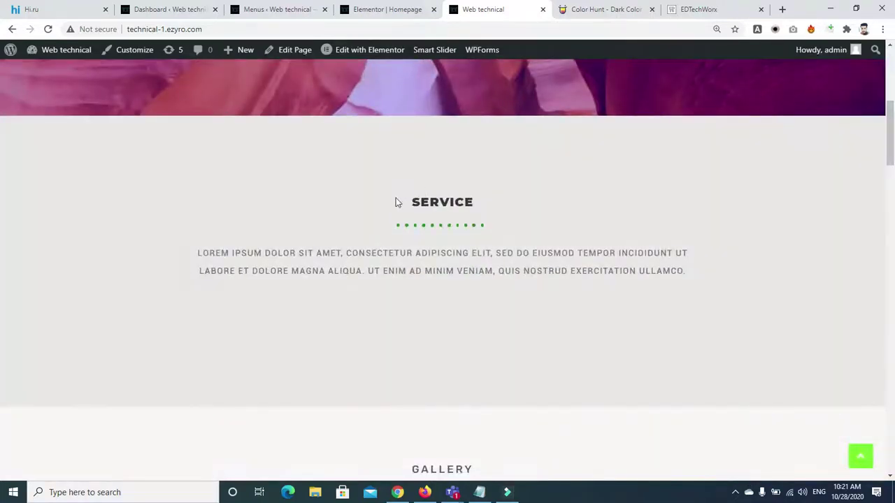
left_click(861, 456)
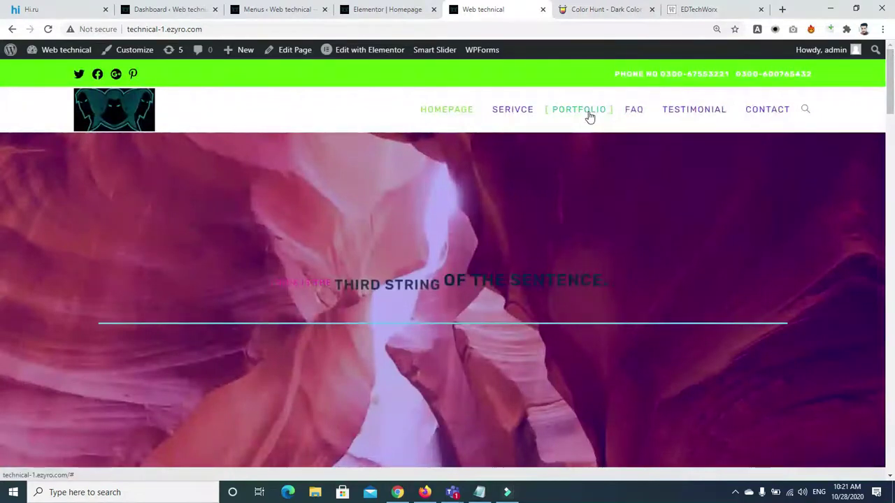
scroll(2, 140, "down", 10)
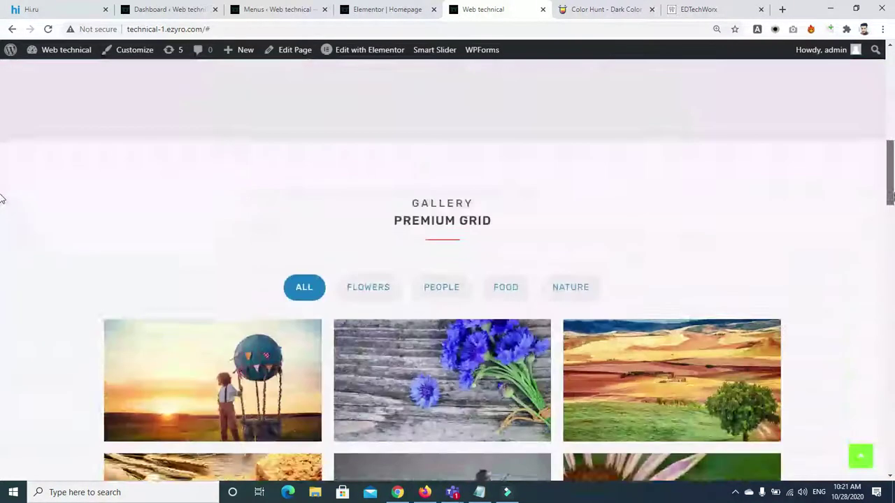
scroll(2, 196, "up", 10)
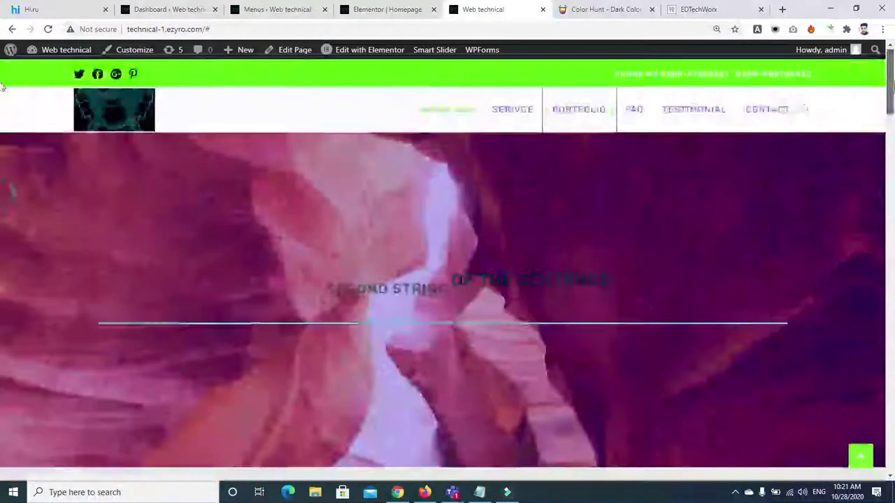
left_click(625, 114)
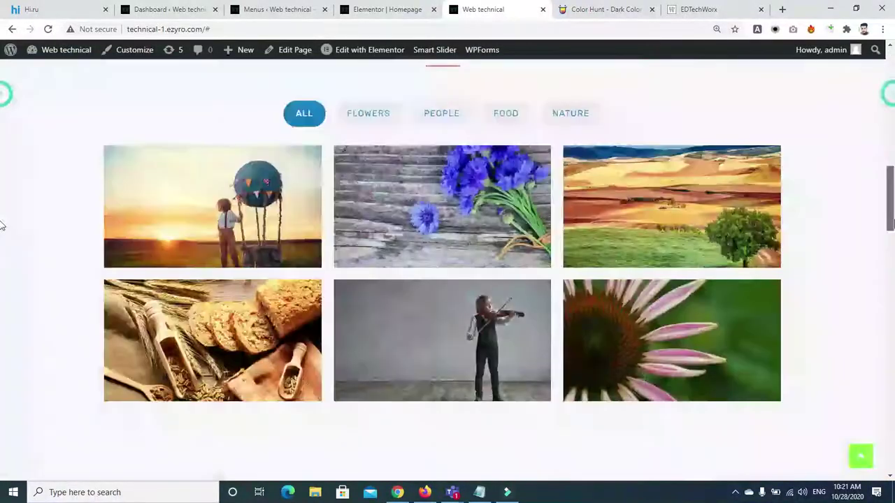
left_click_drag(893, 274, 893, 82)
Reload the homepage in the Elementor editor and set the Service section's CSS ID to "service"
left_click(372, 6)
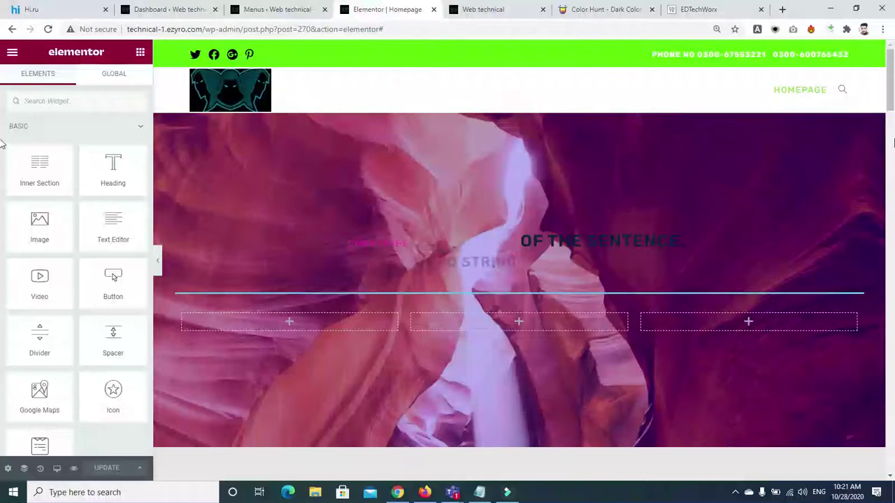
left_click(47, 28)
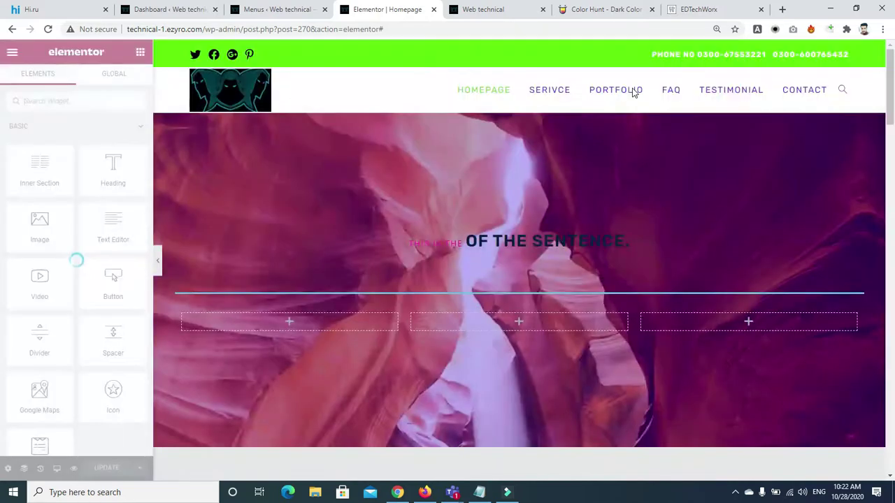
left_click_drag(893, 75, 892, 115)
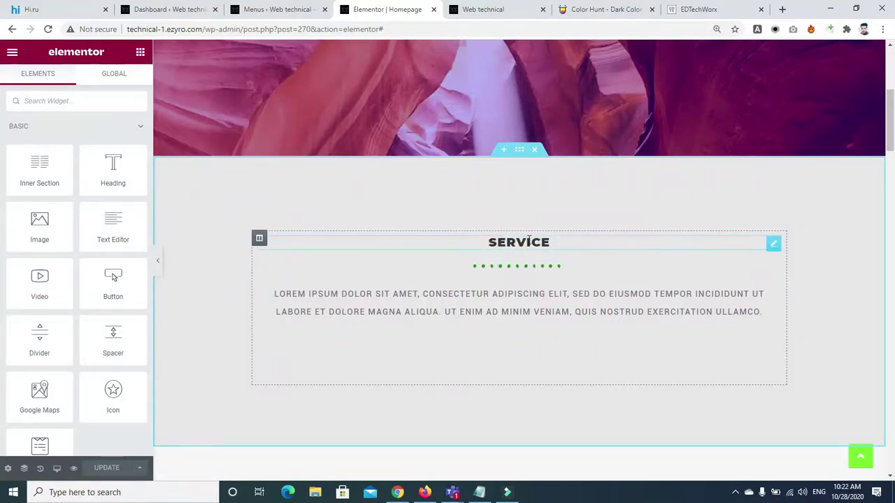
left_click(518, 153)
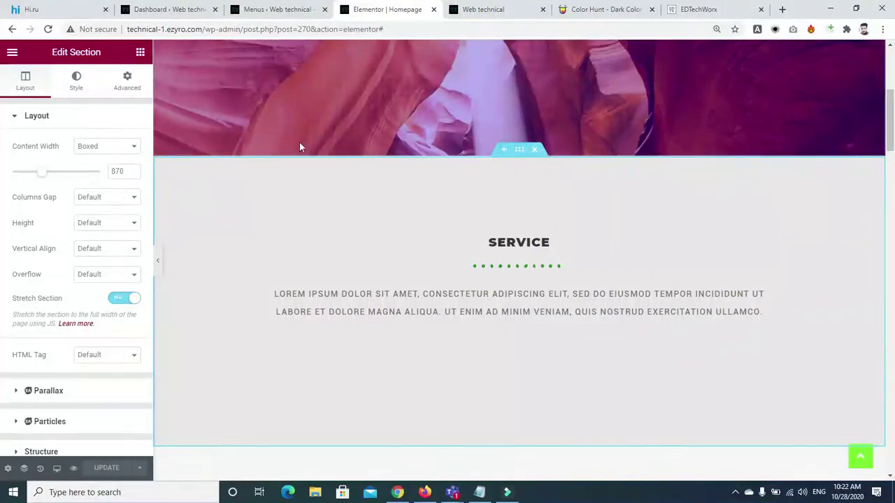
left_click(128, 78)
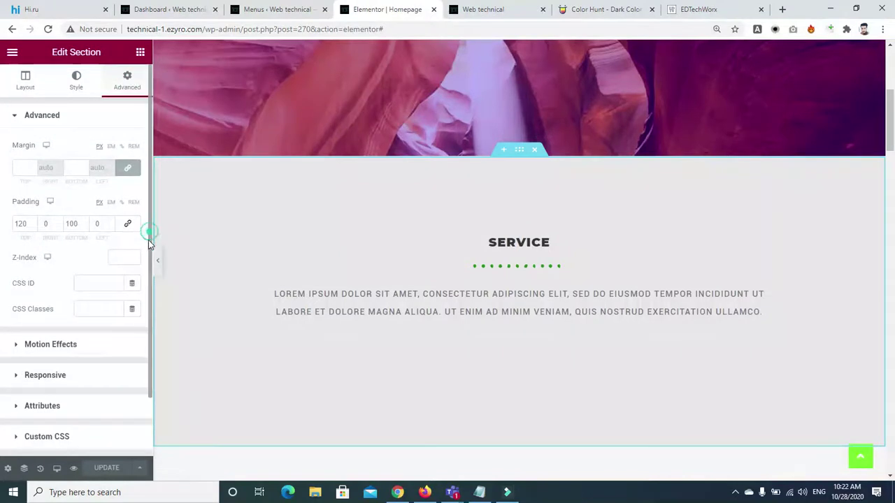
scroll(148, 231, "down", 1)
left_click(84, 234)
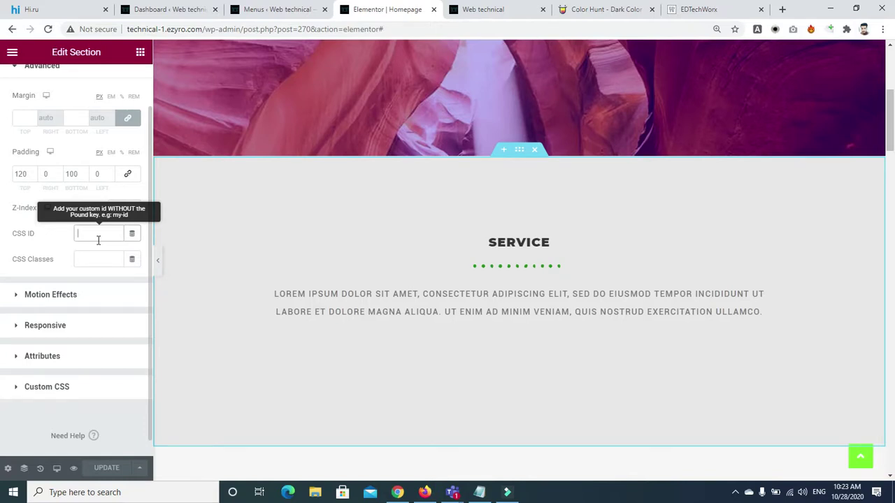
type("my")
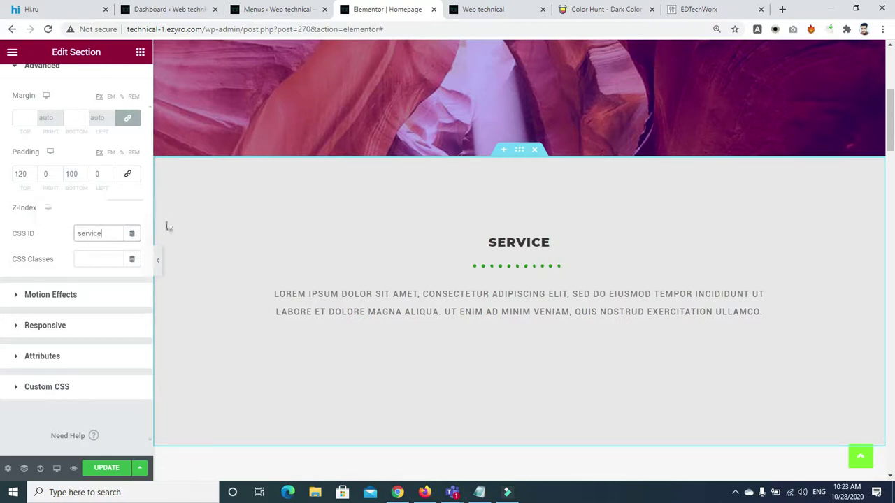
Set the CSS ID of the "Gallery" heading above the premium grid to "gallery"
left_click_drag(892, 131, 892, 179)
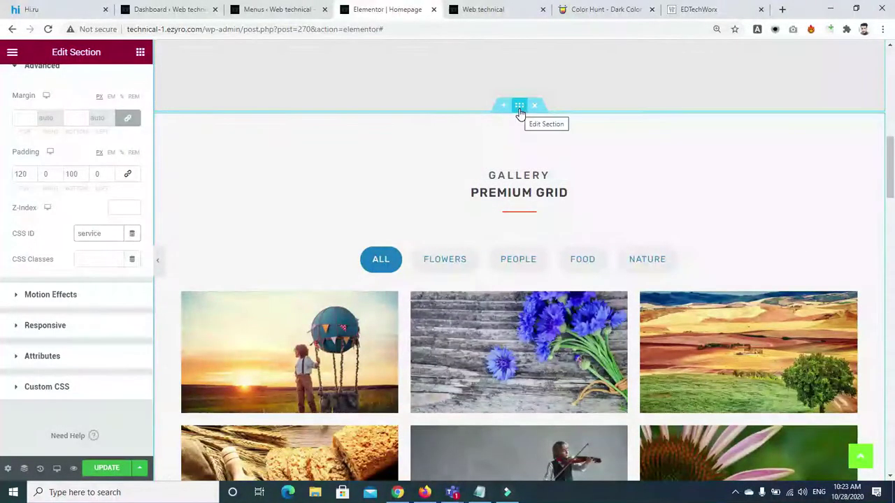
left_click(519, 174)
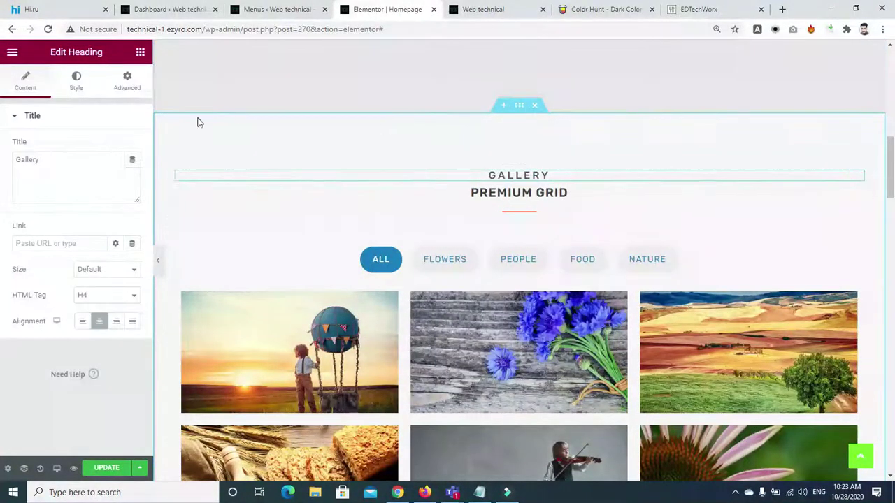
left_click(127, 80)
left_click(96, 299)
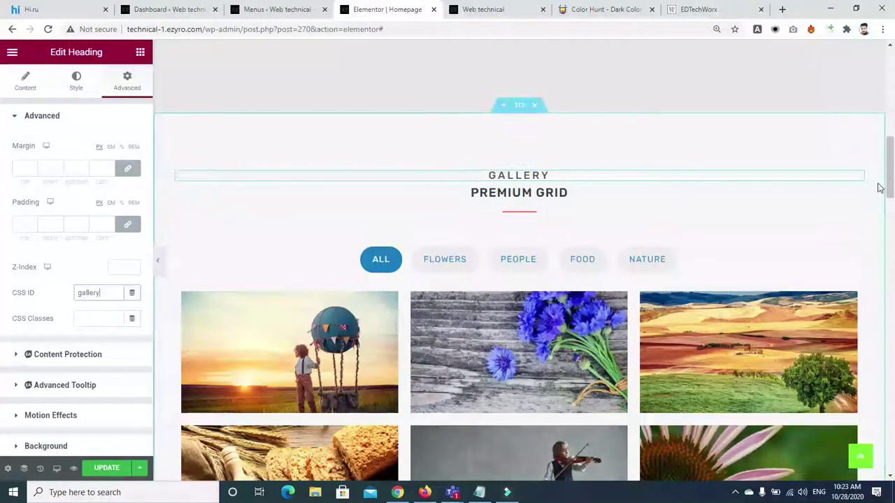
Set the CSS ID of the "More Elementor widgets" section below the gallery to "faq"
scroll(879, 190, "down", 3)
scroll(519, 231, "down", 4)
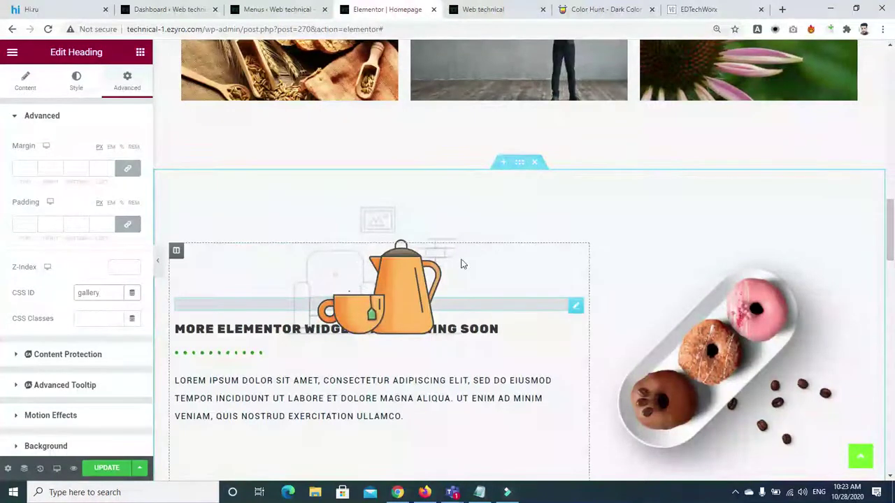
left_click(519, 164)
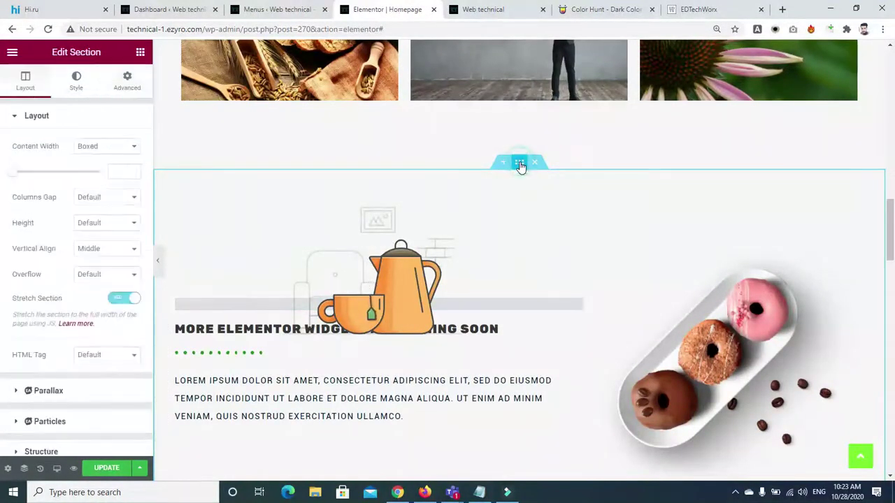
left_click(127, 79)
left_click(91, 282)
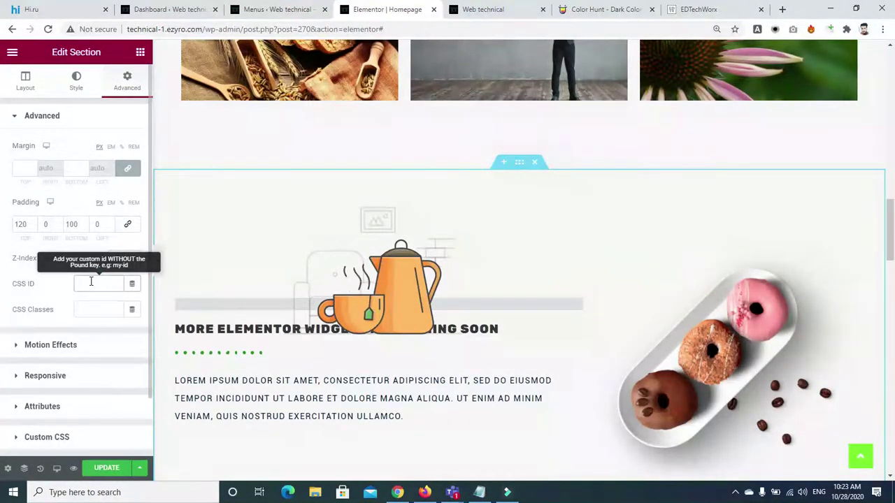
type("faq")
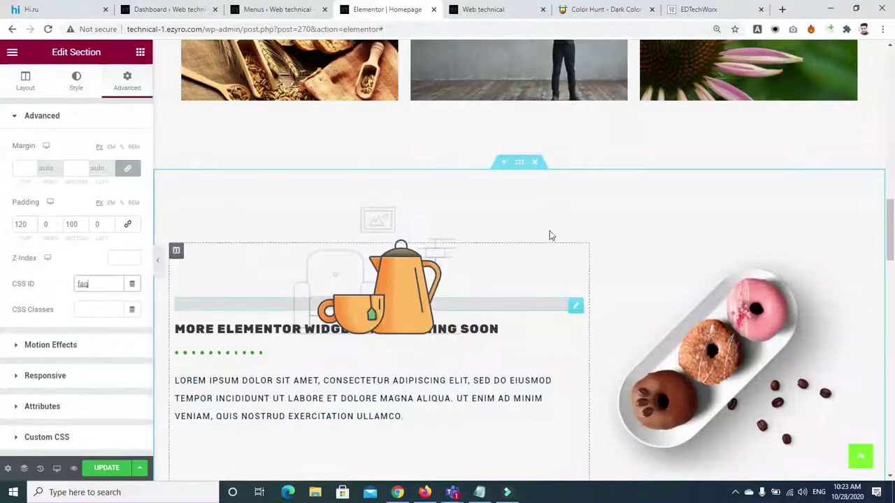
Set the CSS ID of the "Testimonal / Real Customers Reviews" dual heading to "testi"
scroll(890, 259, "down", 5)
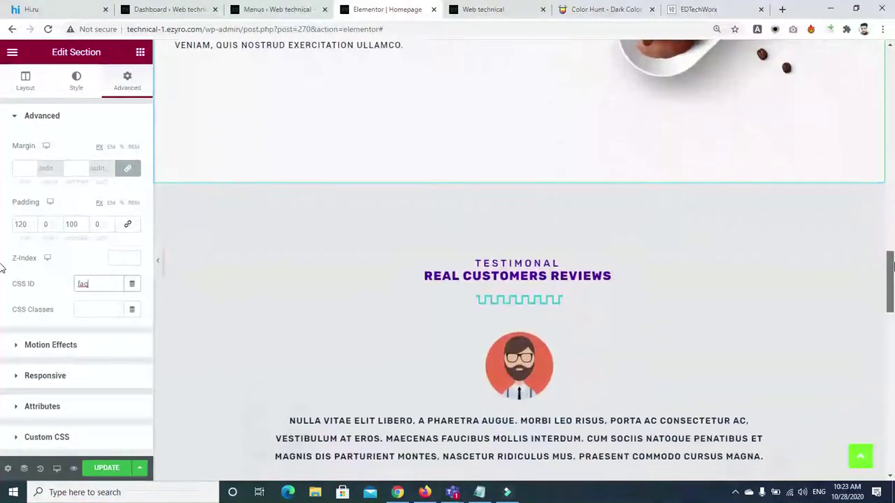
left_click(509, 256)
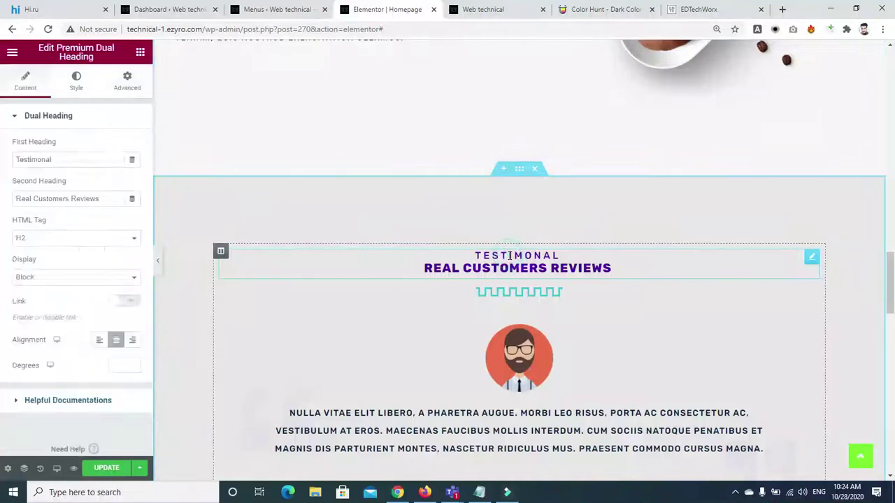
left_click(128, 79)
left_click(116, 293)
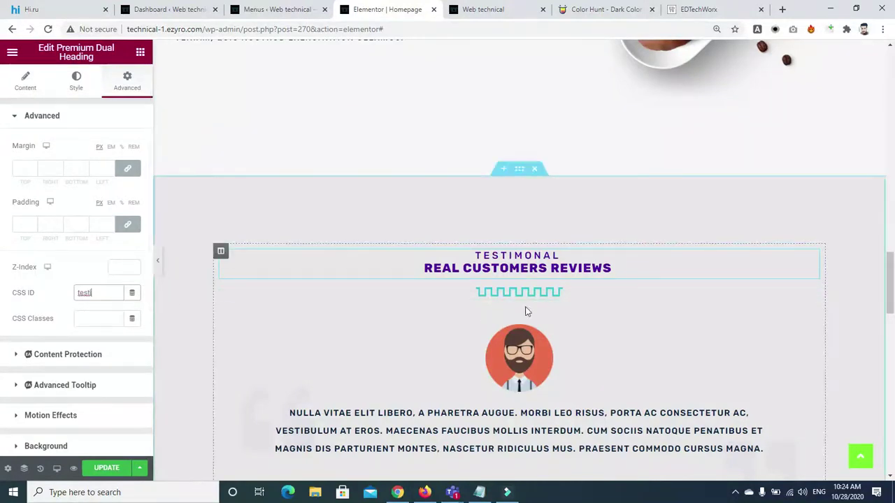
Set the CSS ID of the "Contact us" heading above the contact form to "contact" and update the page
scroll(5, 296, "down", 8)
scroll(490, 280, "down", 3)
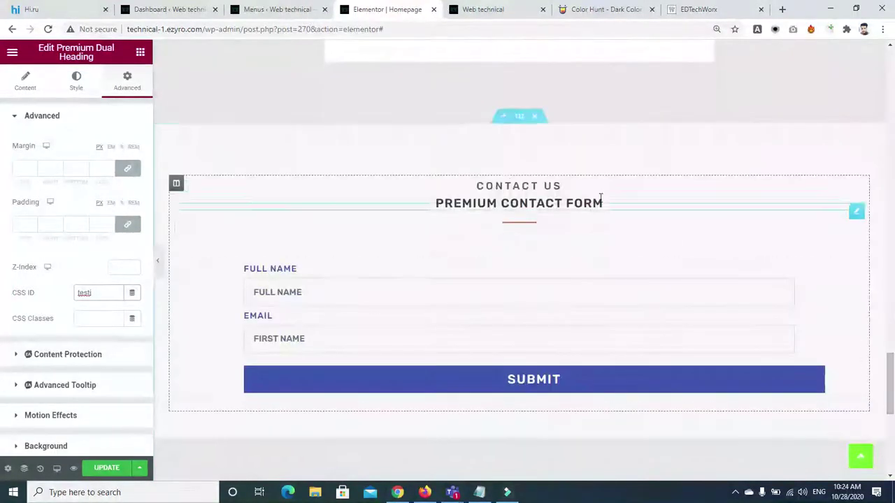
left_click(506, 181)
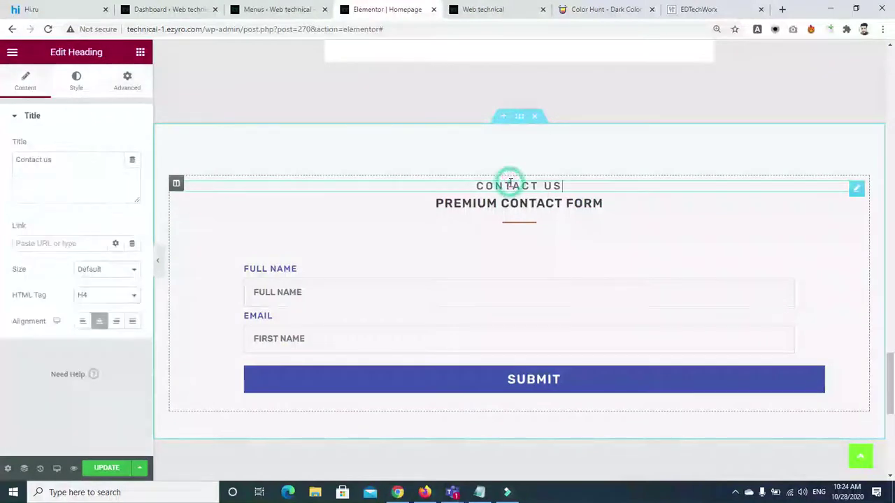
left_click(127, 81)
left_click(97, 291)
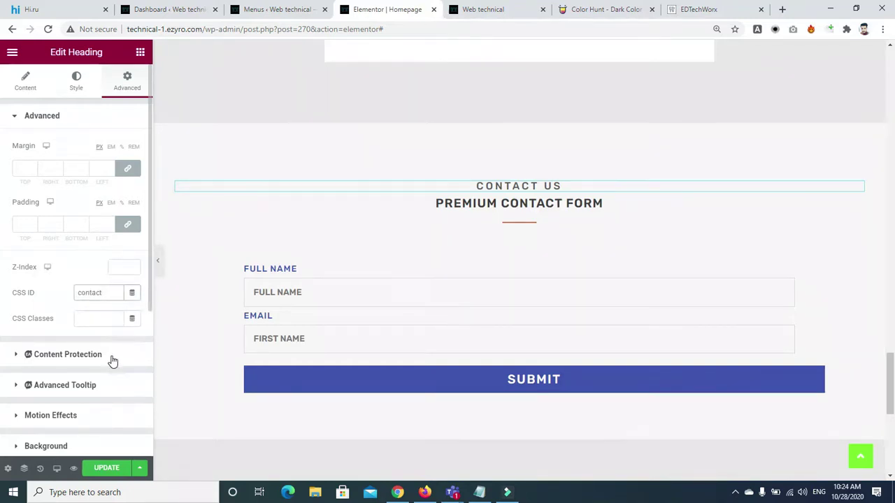
left_click(107, 469)
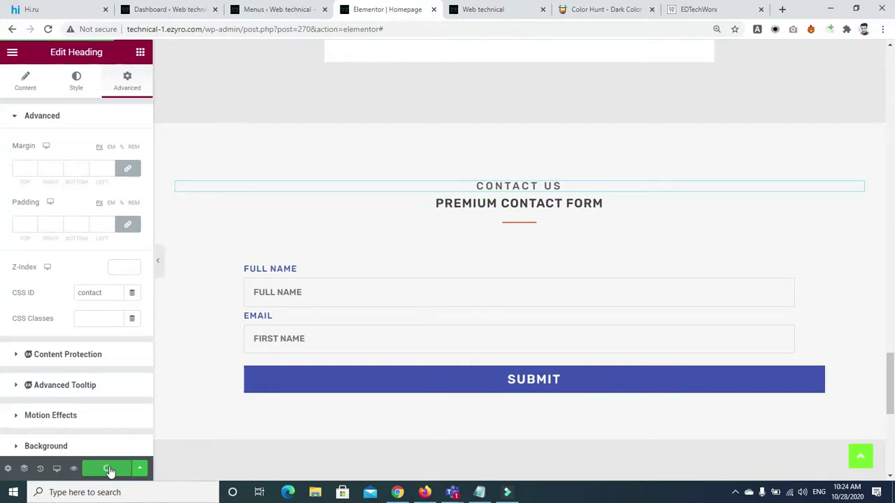
Switch to the WordPress Menus page and set the URL of the landing page menu's "Serivce" link to "#service"
left_click(280, 10)
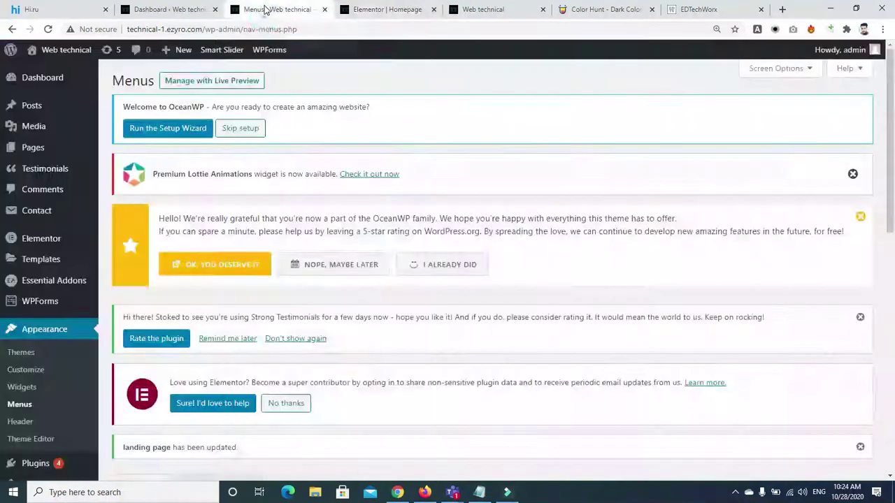
left_click(304, 28)
left_click_drag(890, 112, 893, 297)
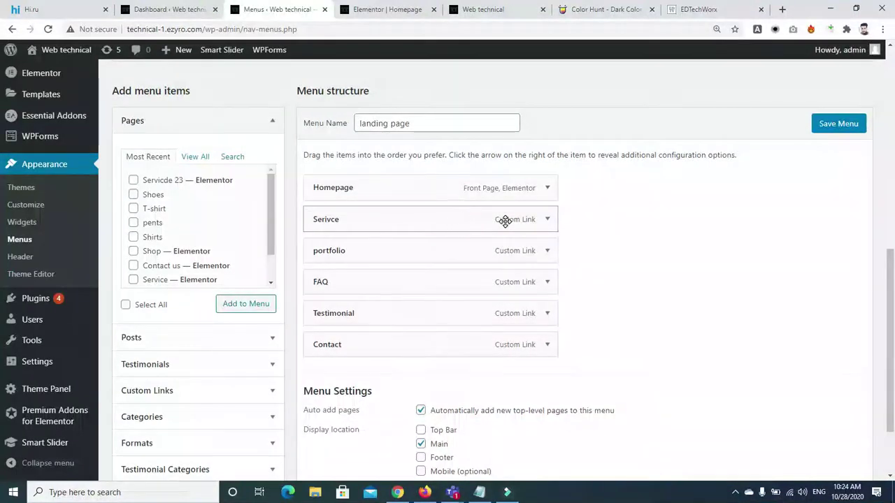
left_click(548, 219)
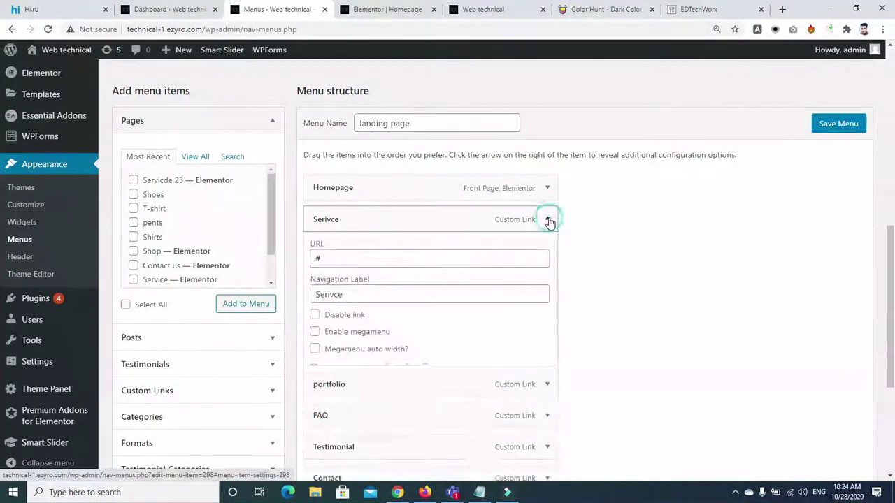
left_click(344, 260)
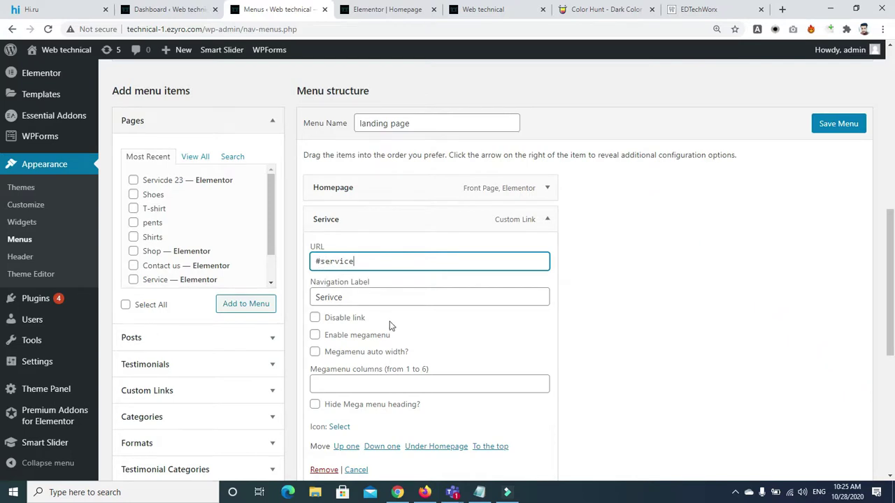
Set the URL of the "portfolio" custom link to "#gallery"
scroll(390, 325, "down", 1)
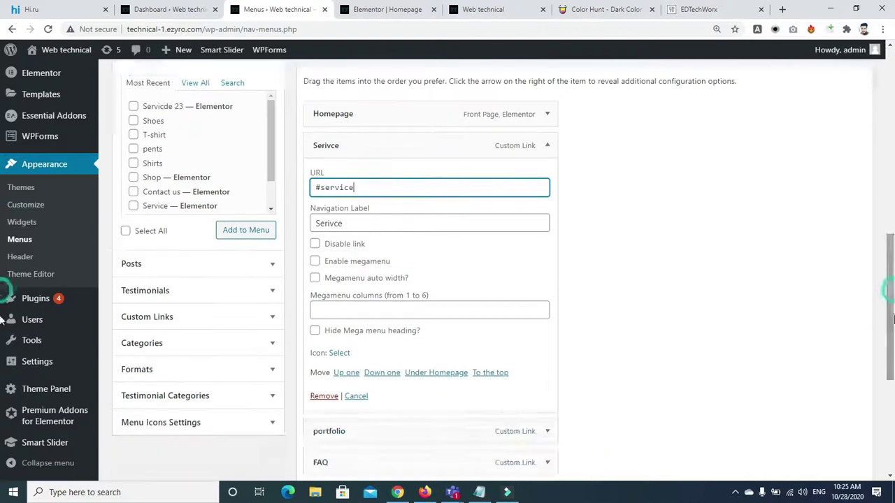
left_click(546, 431)
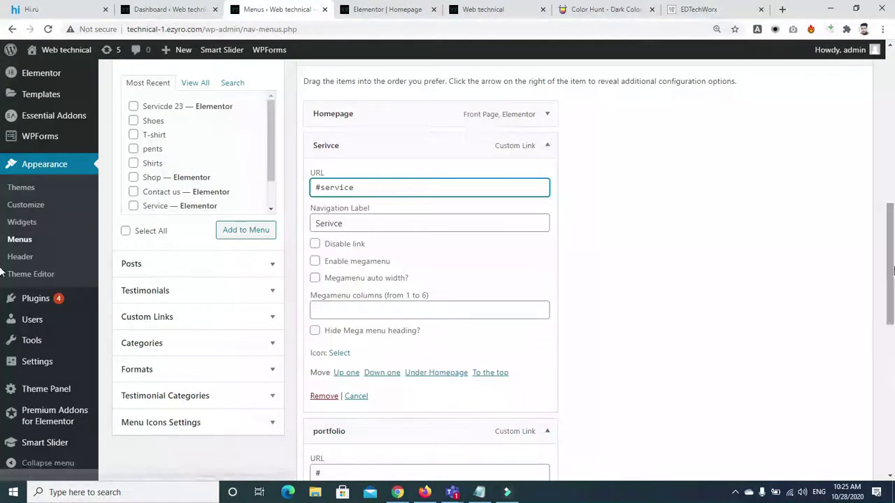
scroll(893, 271, "down", 2)
left_click(411, 303)
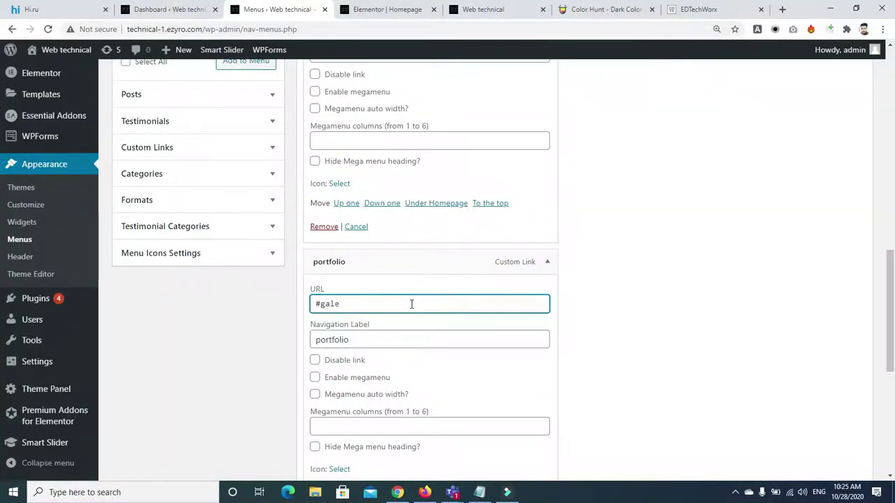
type("gallery")
Set the URL of the "FAQ" custom link to "#faq"
left_click_drag(894, 300, 893, 365)
left_click(539, 310)
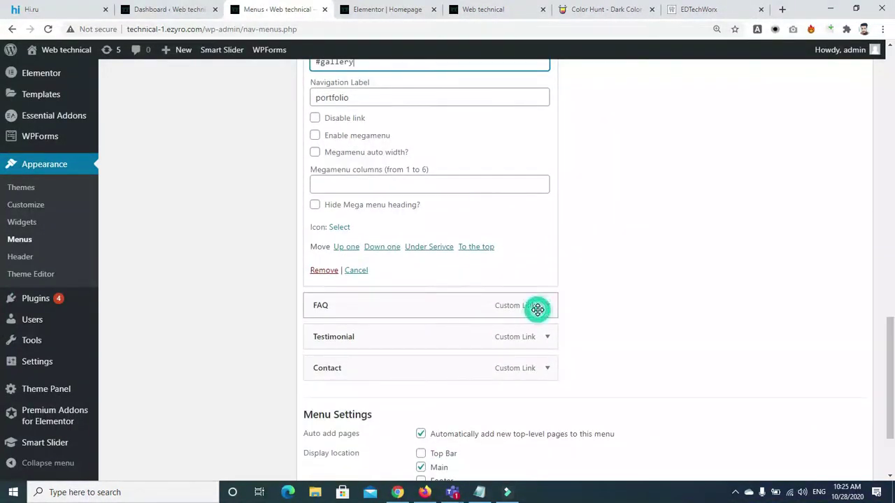
left_click(548, 307)
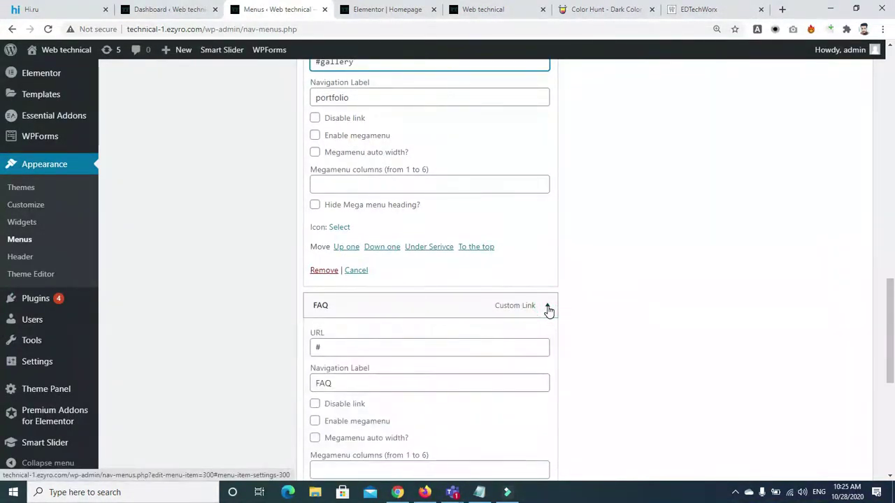
left_click(340, 348)
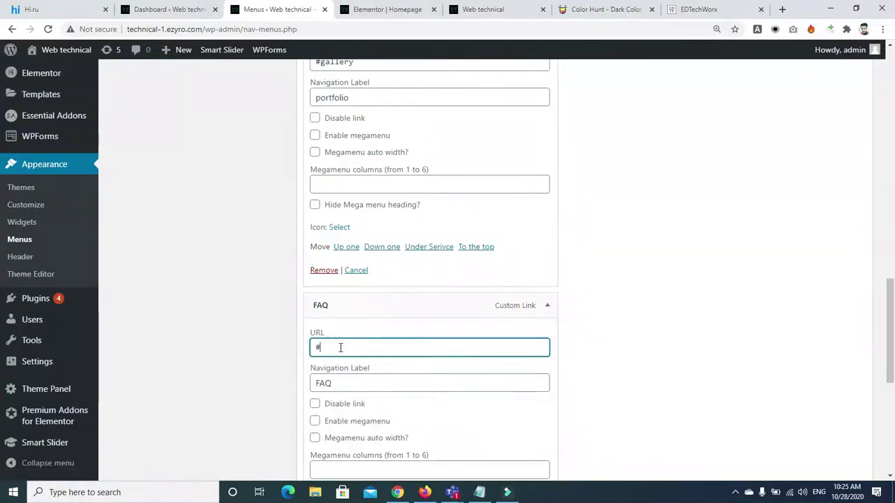
type("faq")
Set the URL of the "Testimonial" custom link to "#testi"
left_click_drag(889, 332, 889, 391)
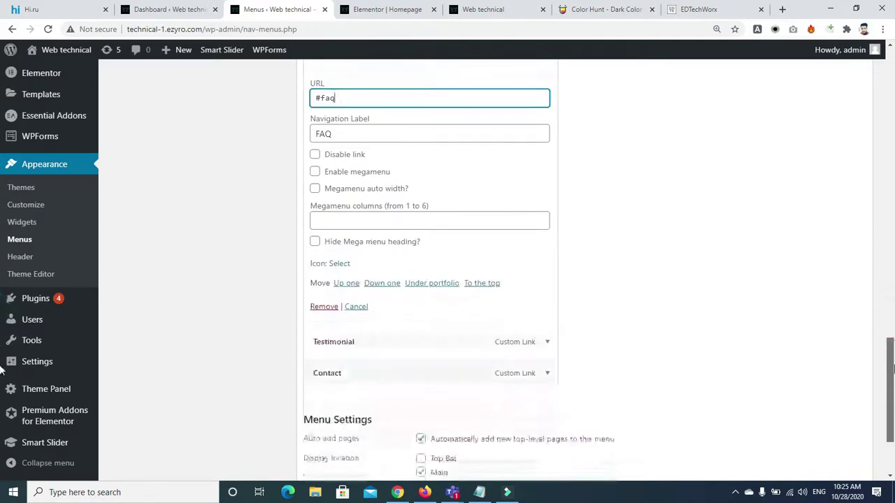
left_click(548, 344)
left_click(377, 383)
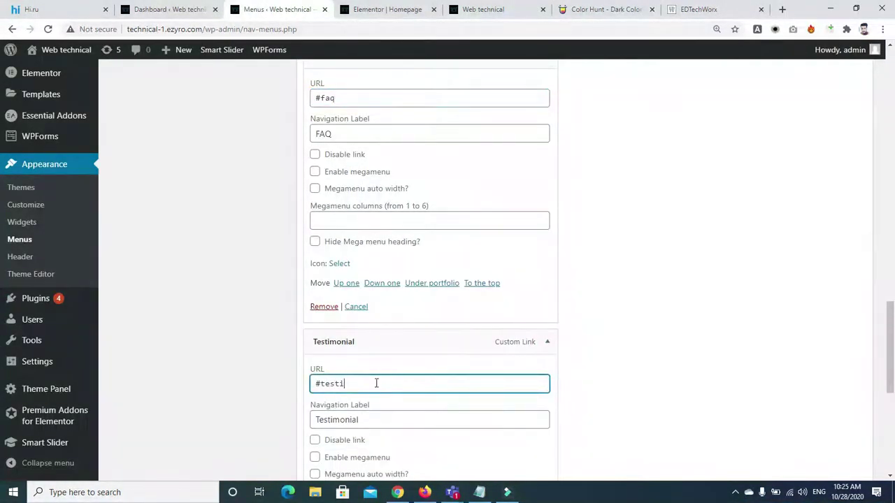
type("testi")
Set the URL of the "Contact" custom link to "#contact" and save the landing page menu
left_click_drag(889, 353, 889, 396)
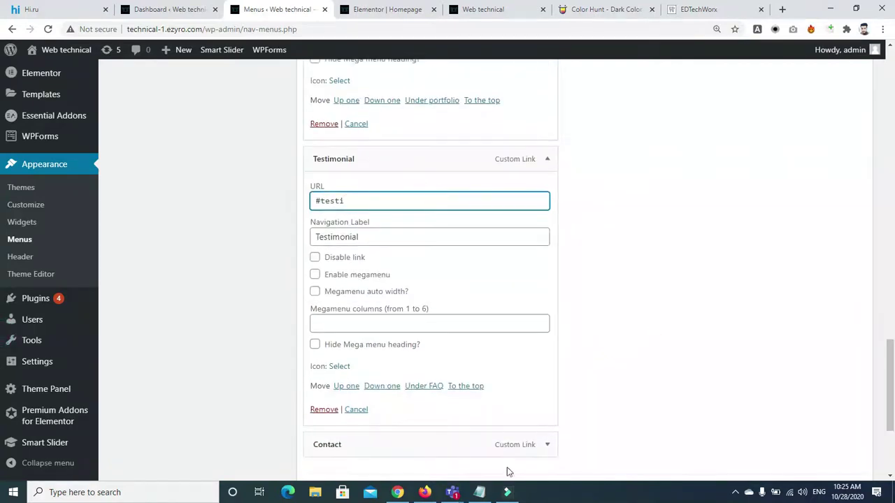
left_click(535, 443)
scroll(558, 331, "down", 3)
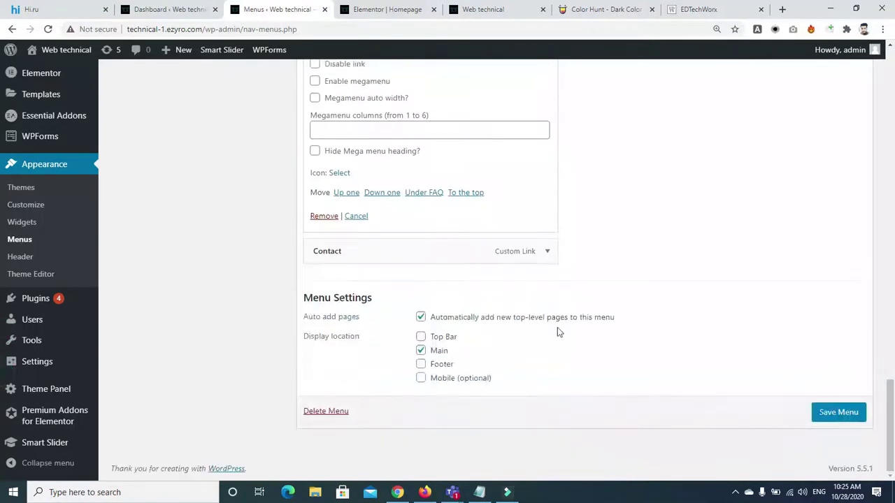
left_click(548, 257)
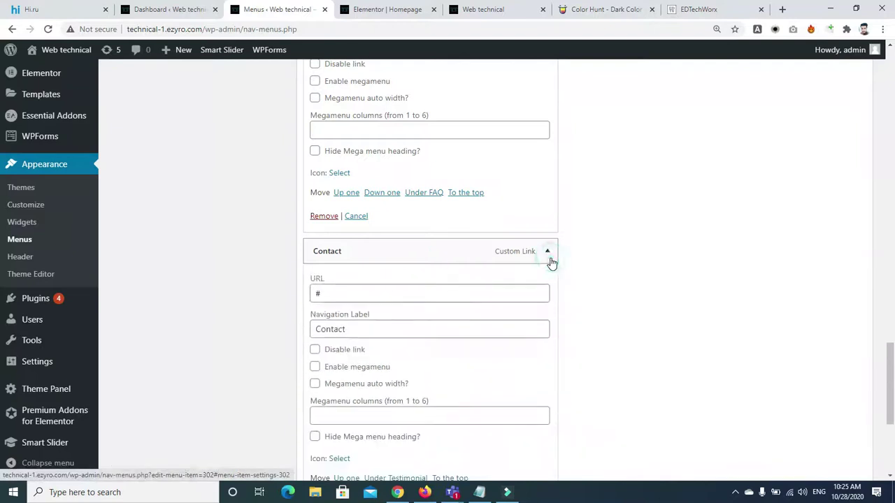
left_click(398, 292)
type("contact")
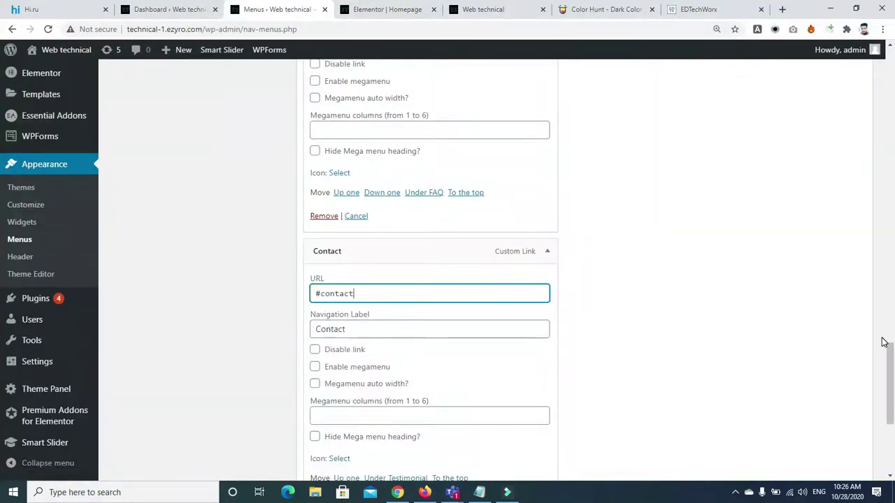
scroll(882, 343, "down", 4)
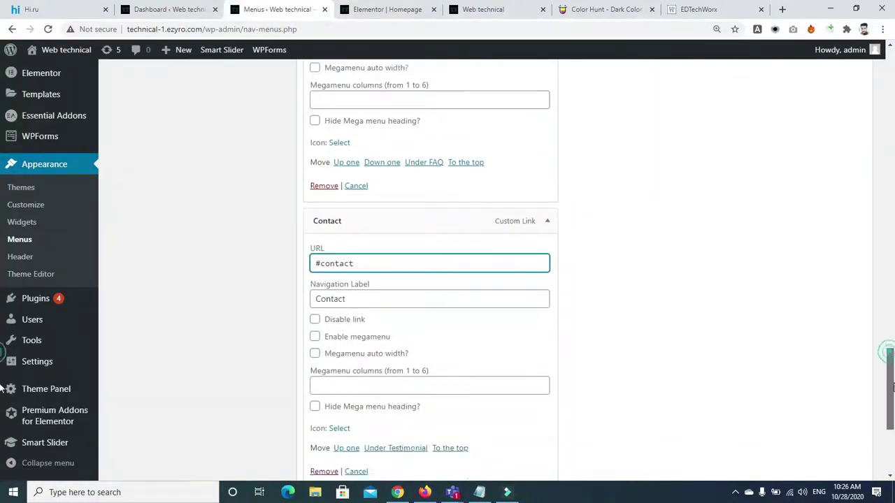
left_click(838, 413)
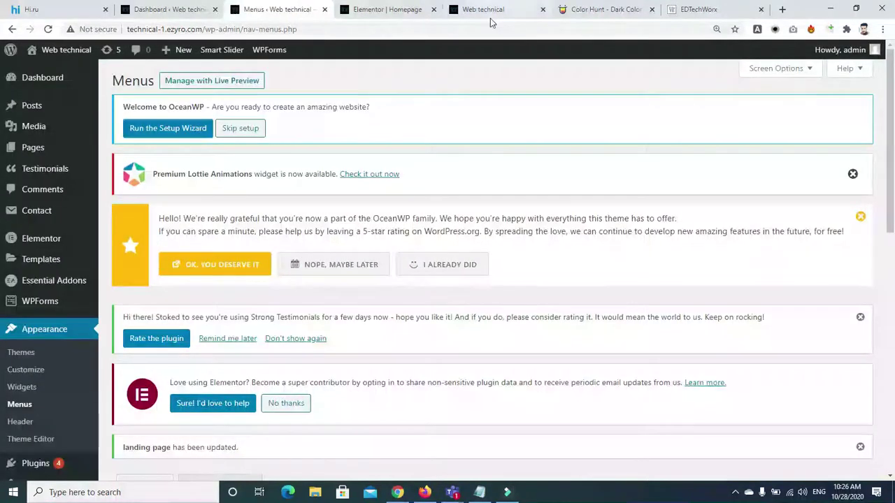
Reload the live homepage and test the "Serivce" link in the header menu
left_click(385, 9)
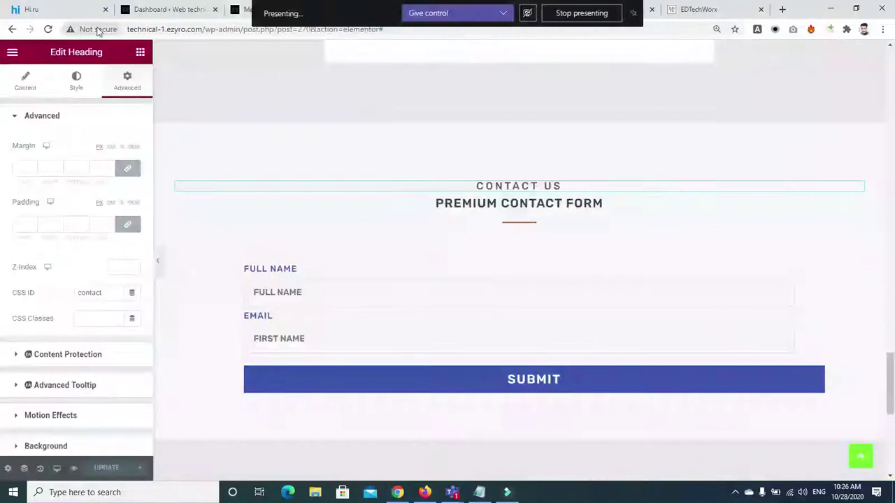
left_click(484, 10)
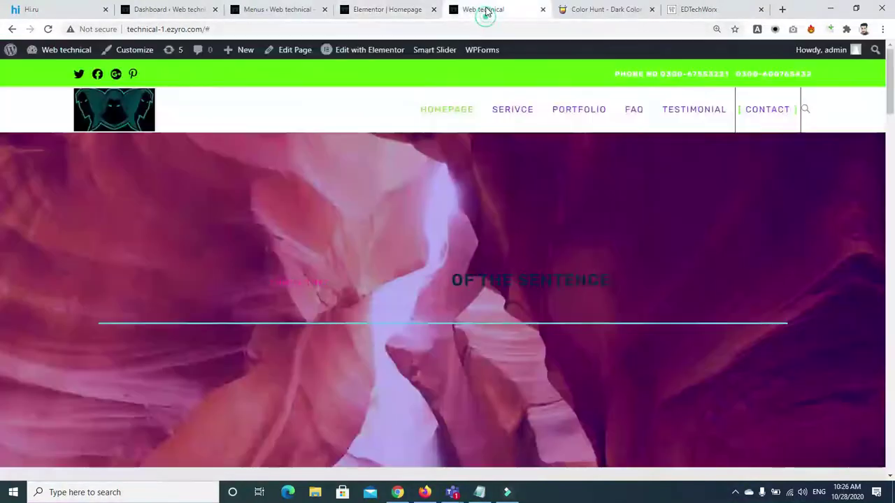
left_click(47, 29)
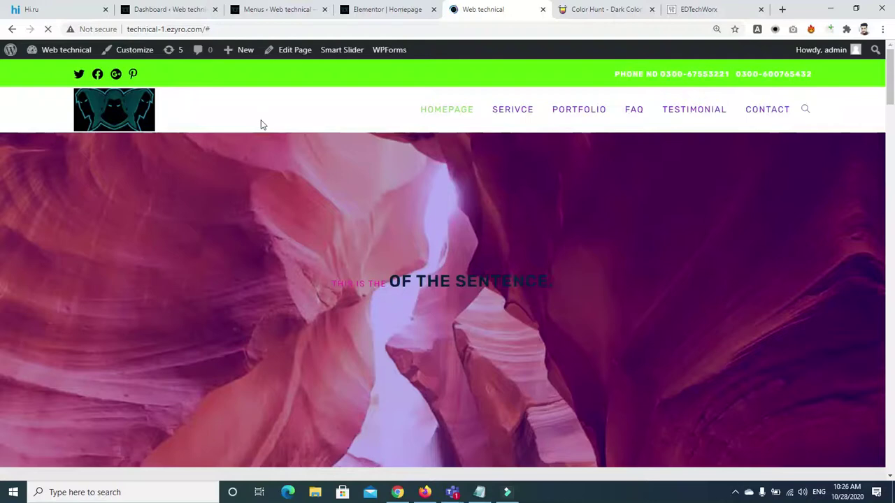
mouse_move(821, 49)
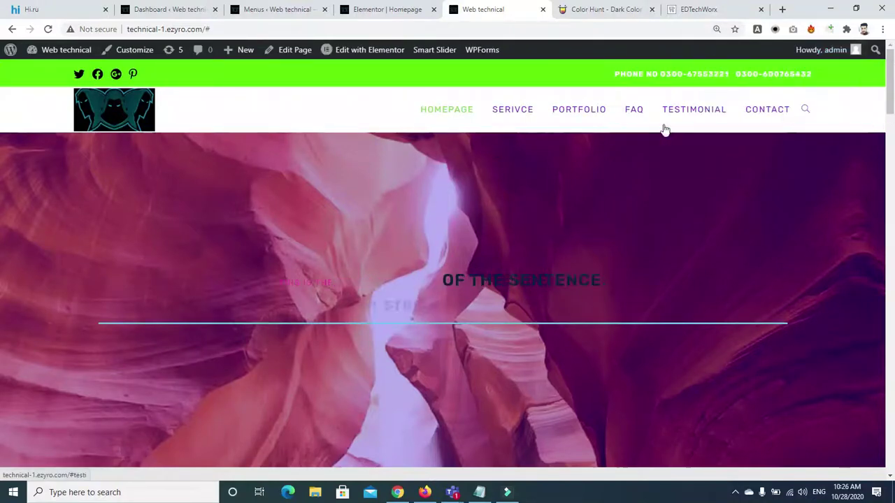
scroll(2, 198, "down", 6)
scroll(2, 198, "up", 10)
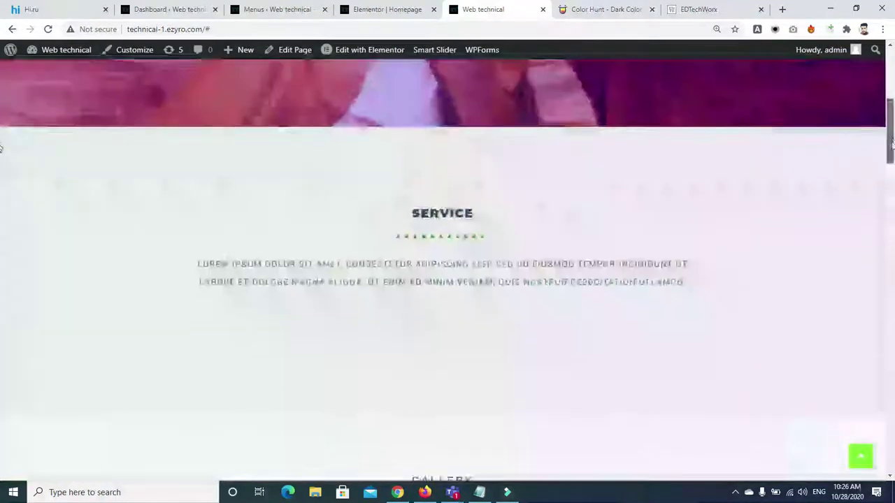
left_click(523, 110)
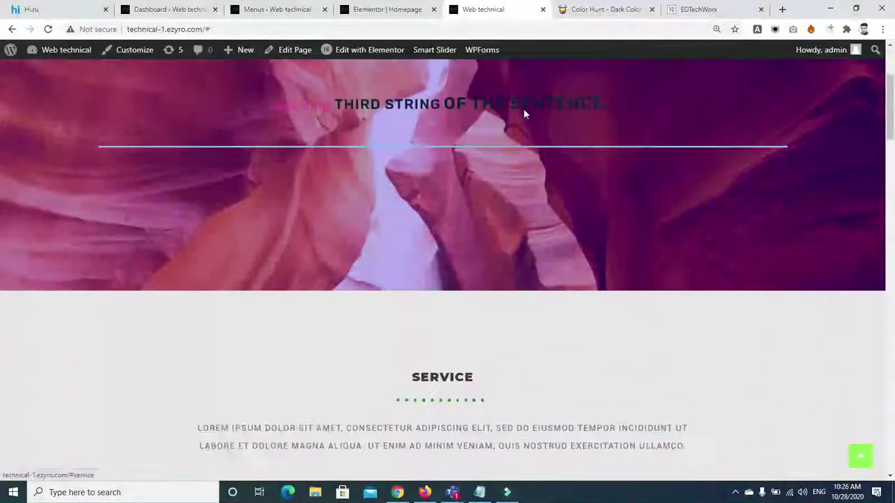
Test the header menu's "Portfolio" link twice and check where the page lands relative to the Gallery heading
scroll(892, 63, "up", 10)
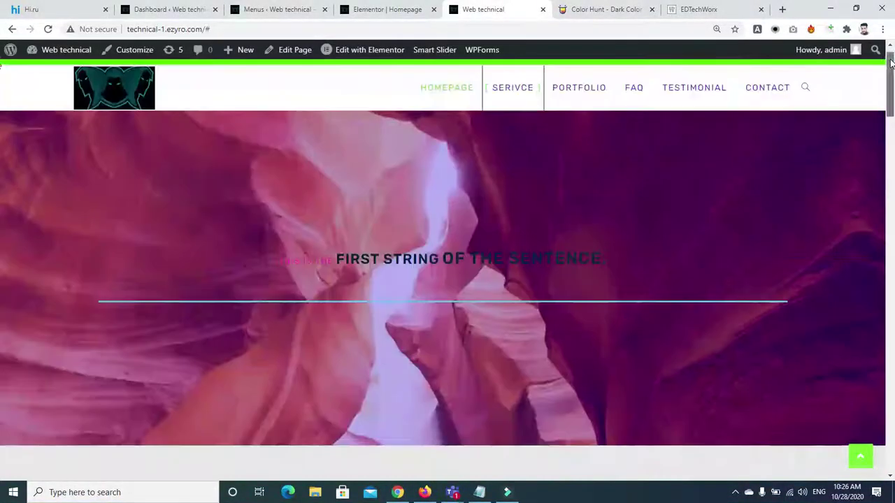
left_click(575, 91)
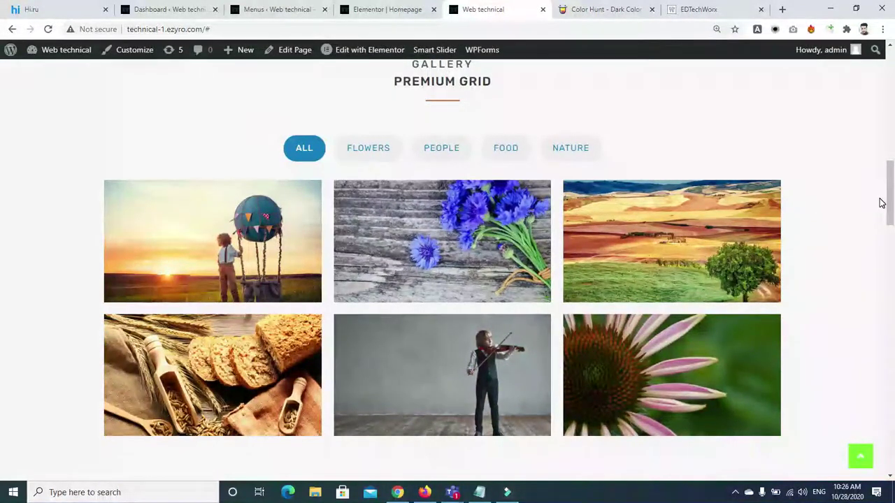
scroll(882, 203, "up", 2)
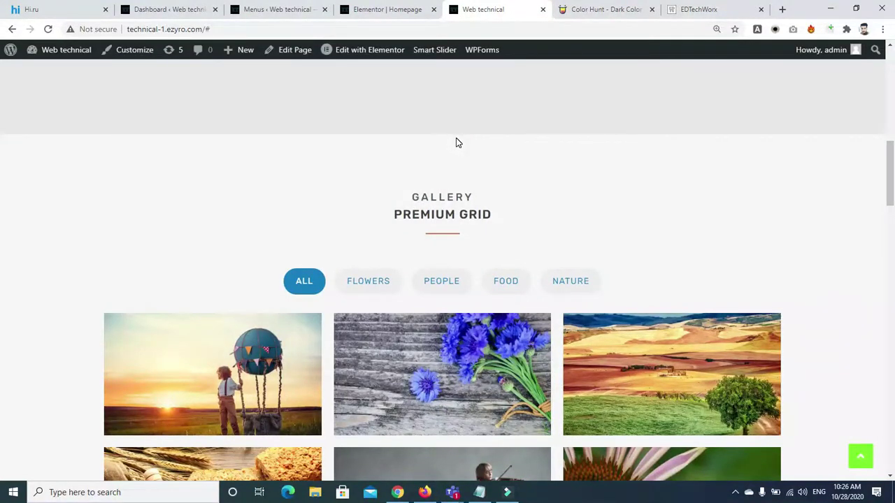
scroll(879, 185, "up", 10)
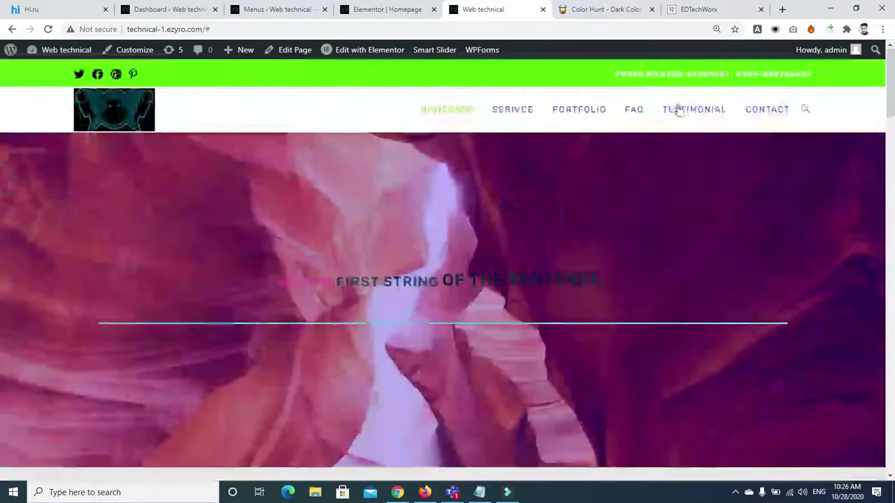
left_click(568, 109)
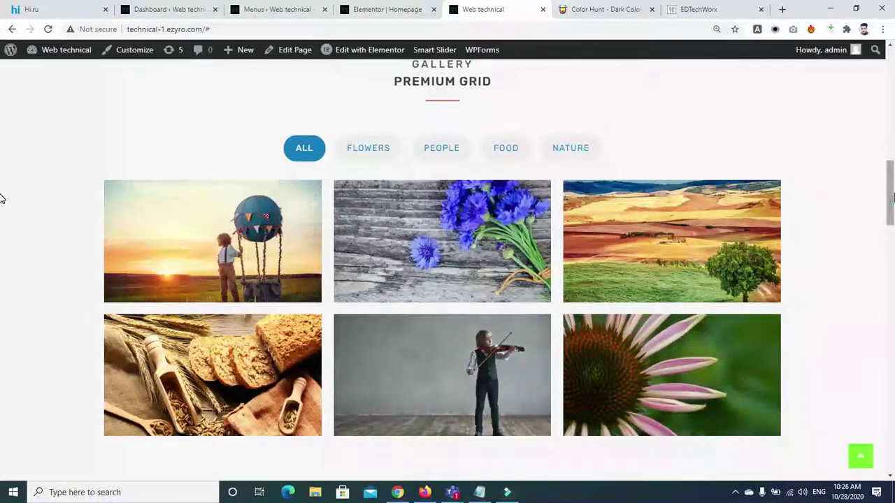
scroll(568, 168, "up", 2)
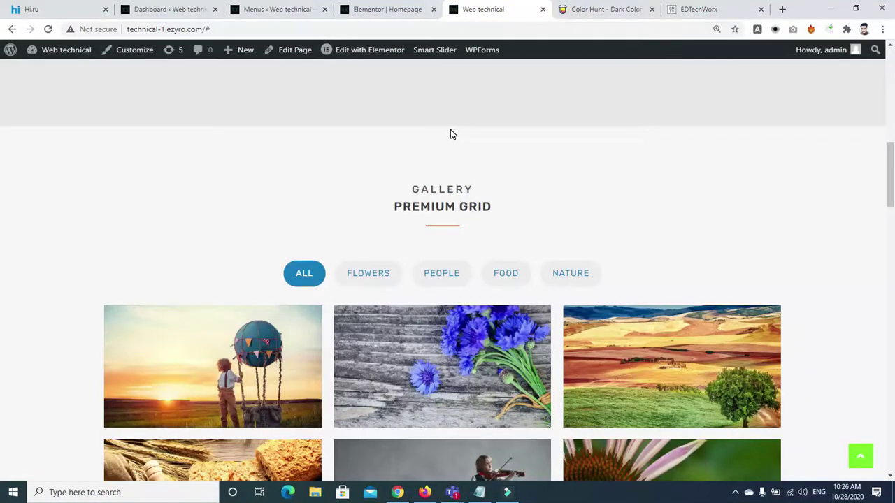
scroll(2, 156, "down", 1)
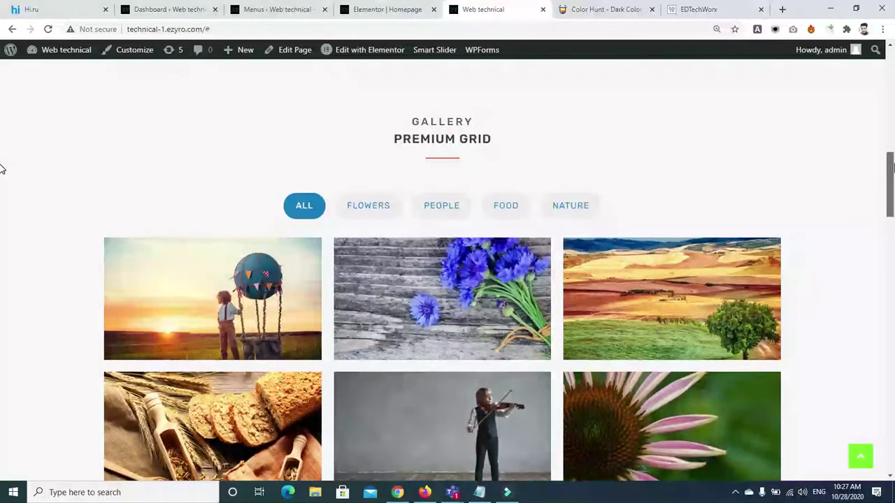
Test the header menu's "FAQ" link on the live homepage and return to the page header
scroll(2, 169, "down", 1)
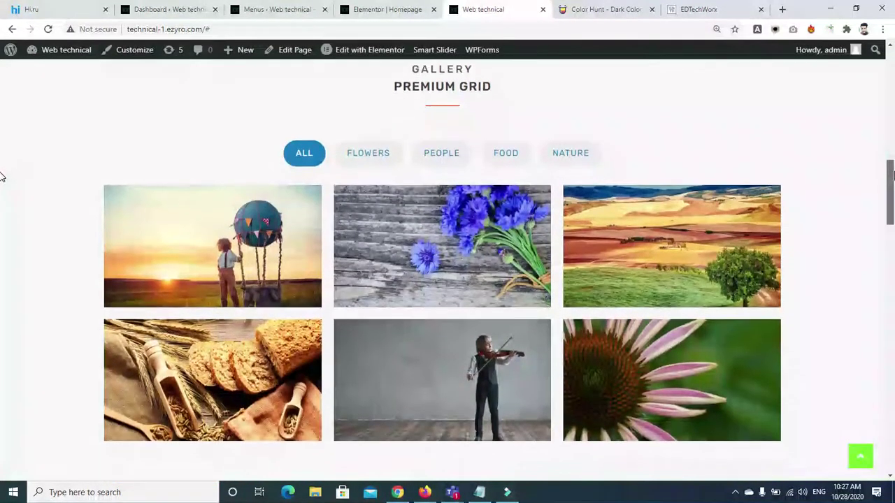
scroll(448, 280, "up", 20)
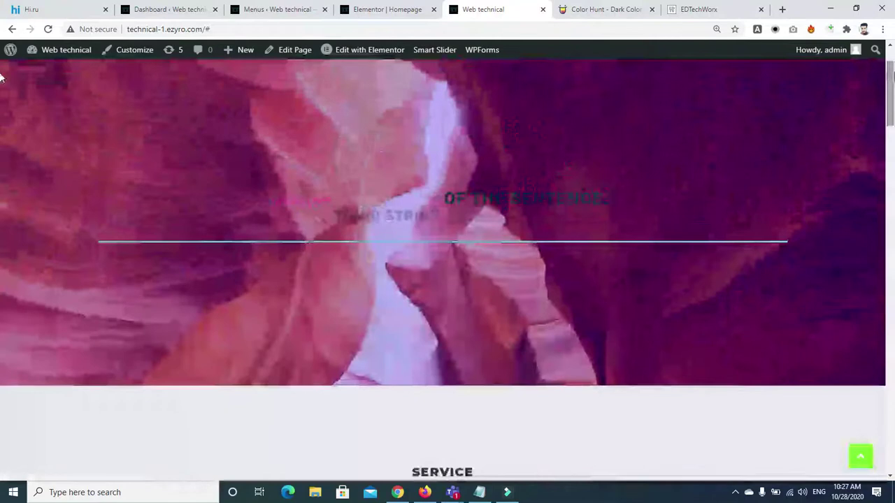
left_click(637, 115)
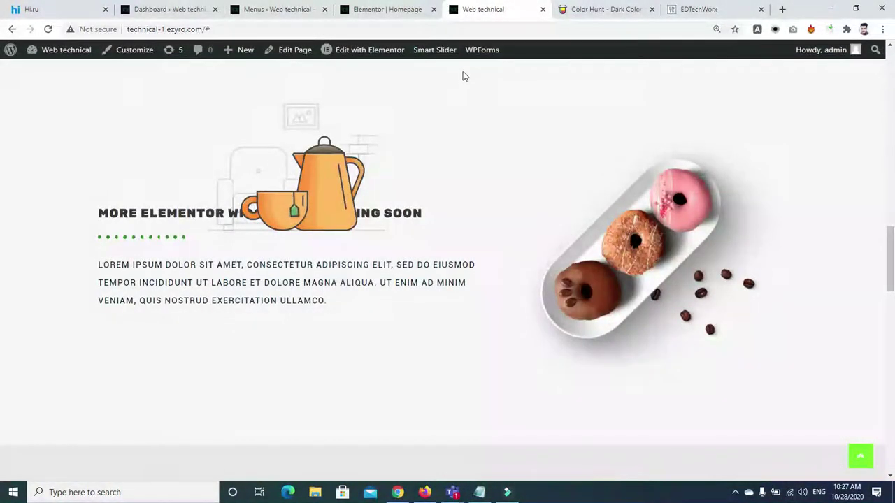
scroll(3, 209, "up", 15)
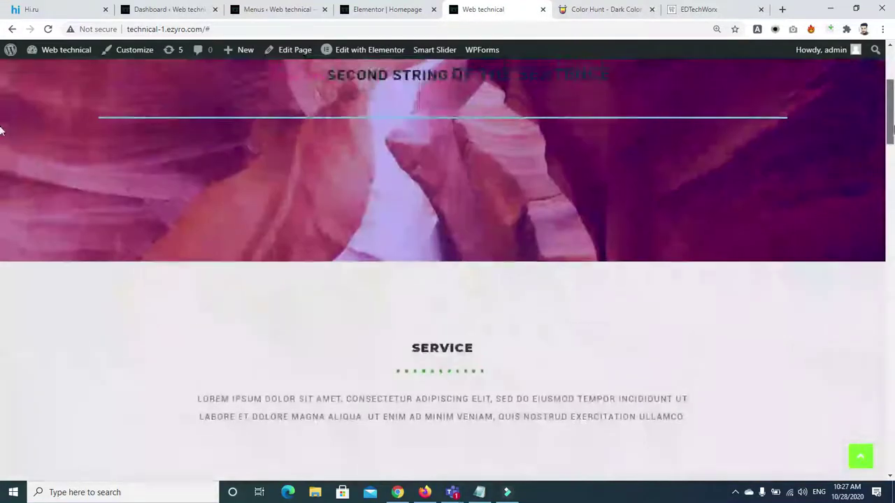
Test the header menu's "Testimonial" and "Contact" links, returning to the page header after each jump
left_click(681, 110)
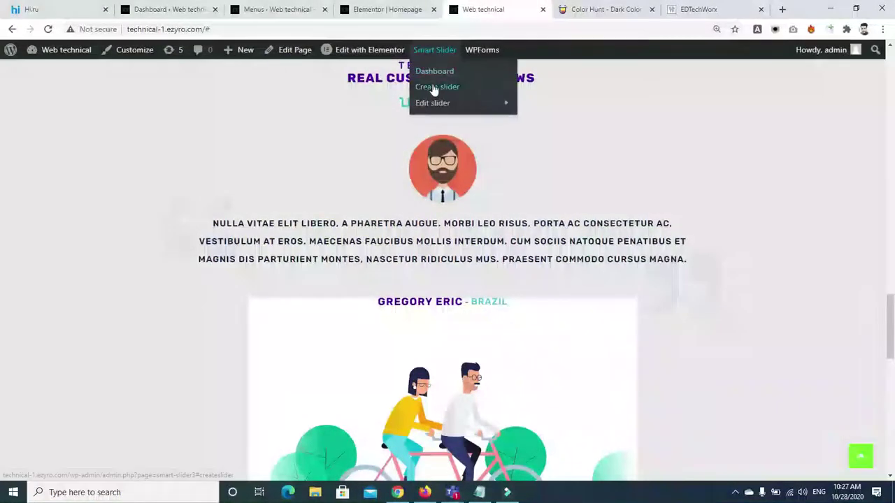
scroll(2, 313, "up", 1)
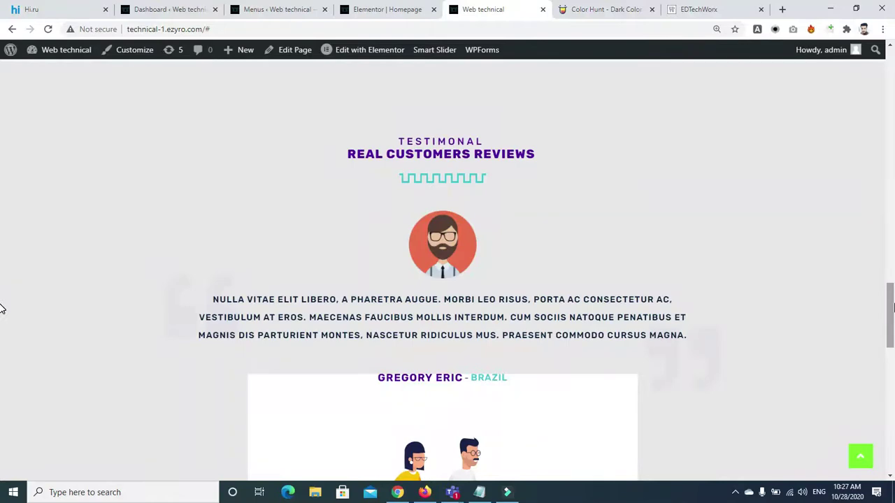
scroll(2, 309, "up", 15)
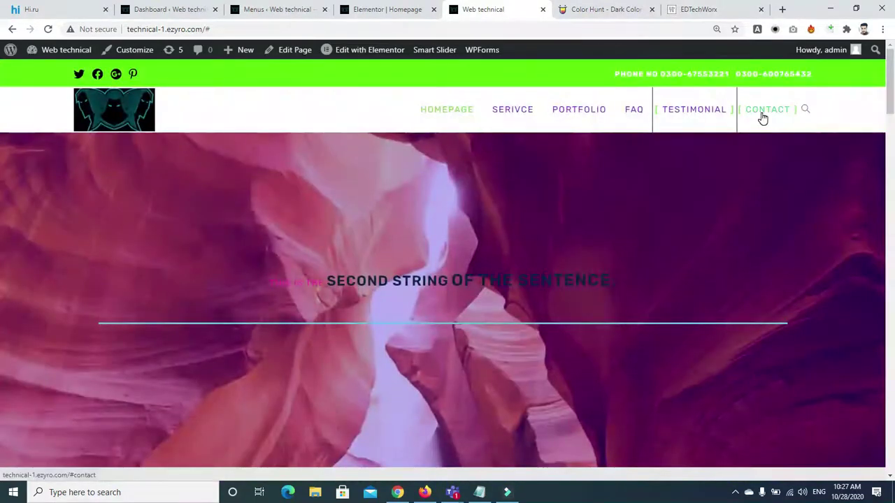
left_click(763, 115)
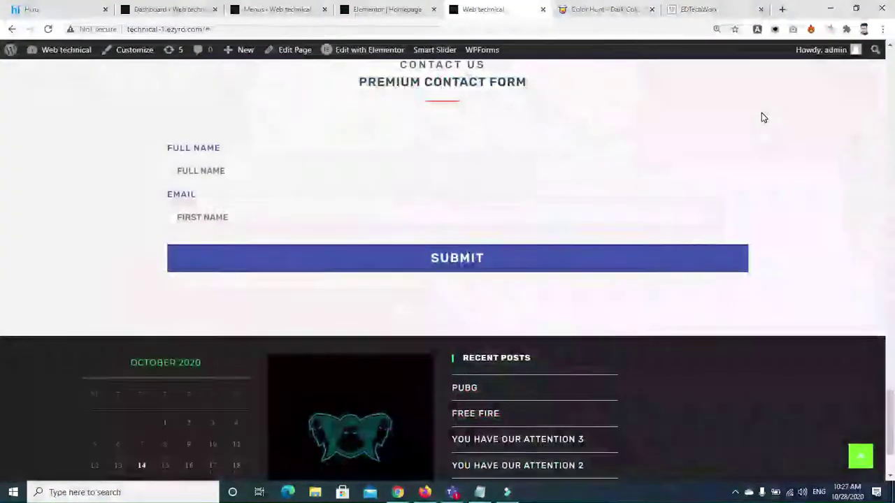
left_click_drag(890, 419, 892, 70)
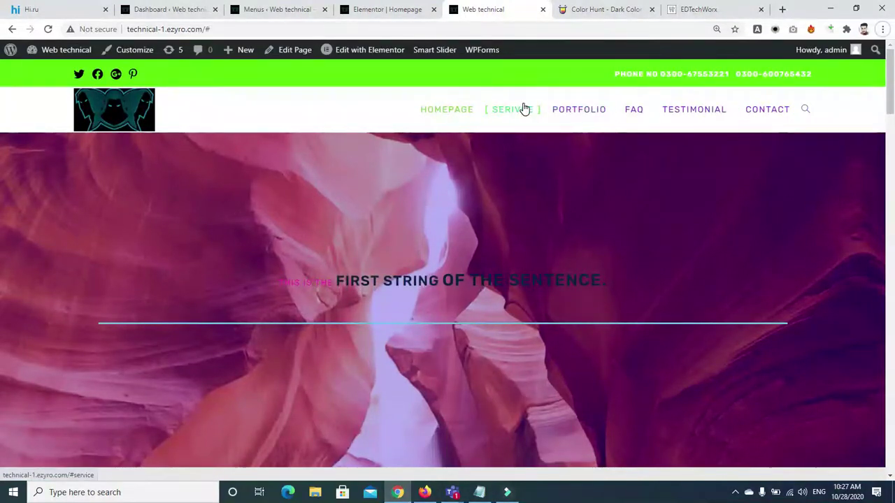
Review the custom links in the landing page menu structure on the WordPress Menus screen
left_click(397, 9)
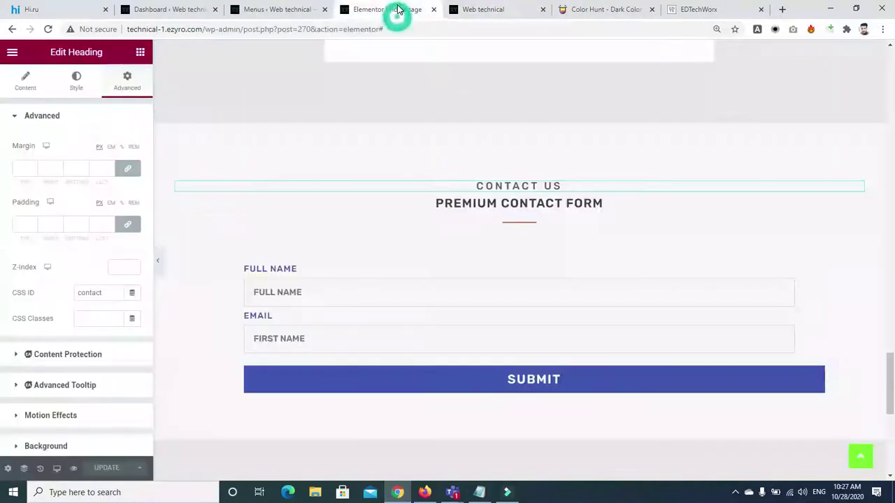
left_click(240, 11)
left_click_drag(892, 205, 892, 328)
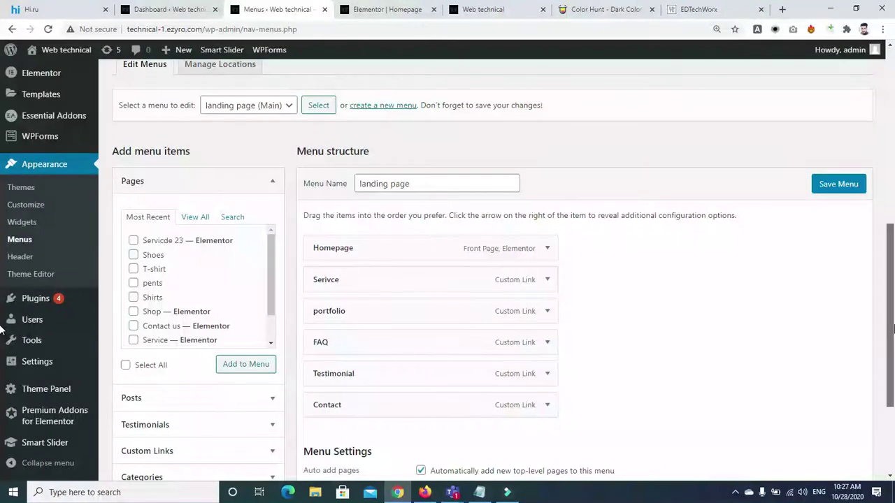
scroll(608, 314, "down", 1)
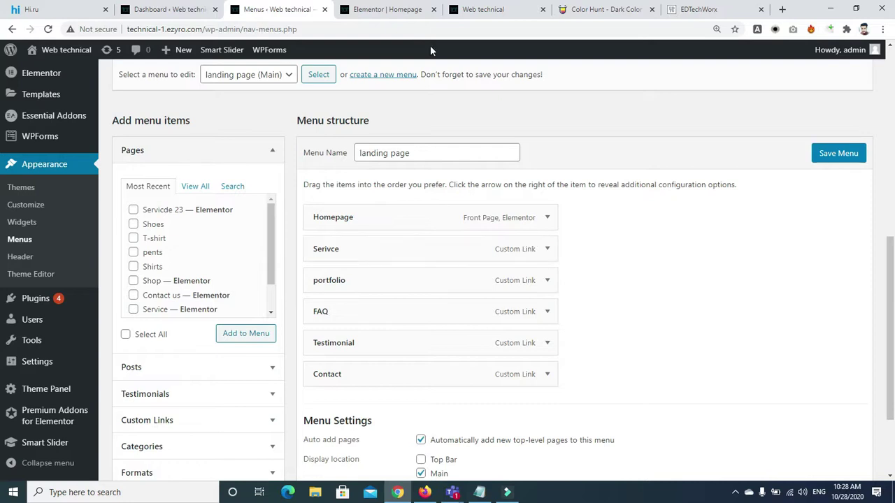
Inspect the CSS ID in the advanced settings of the Service section in the Elementor editor
left_click(399, 9)
left_click_drag(891, 388, 892, 129)
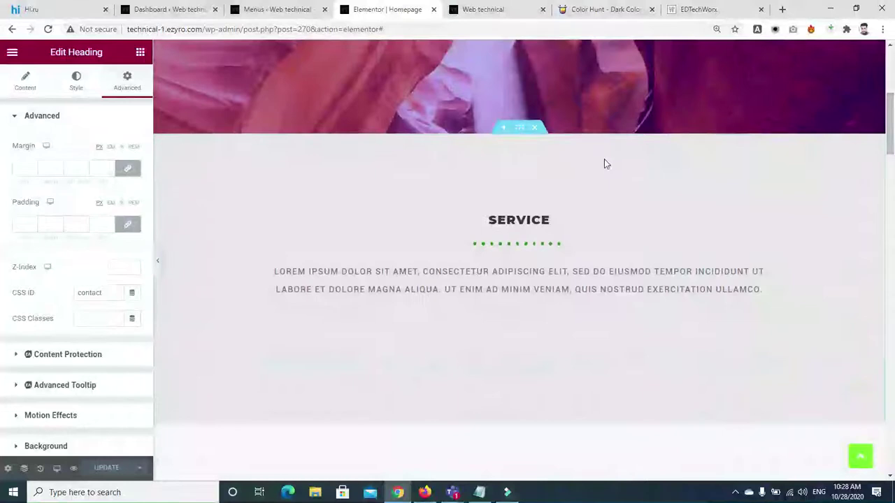
left_click(519, 129)
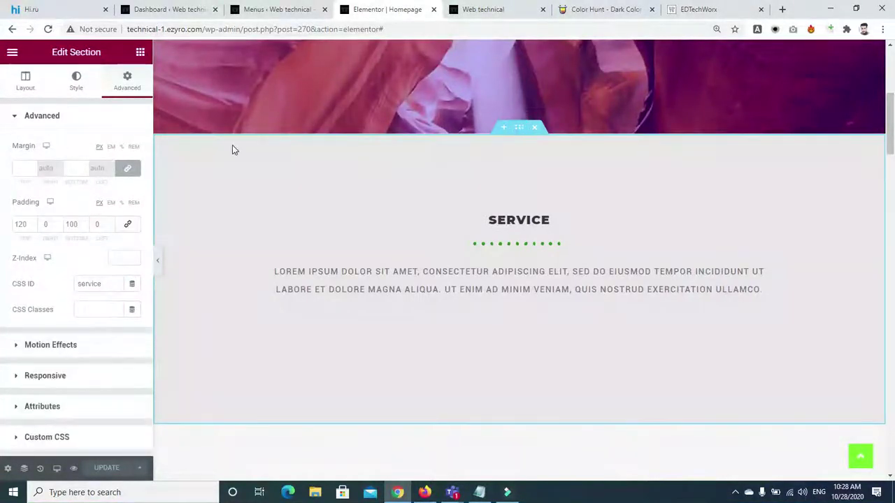
left_click(140, 54)
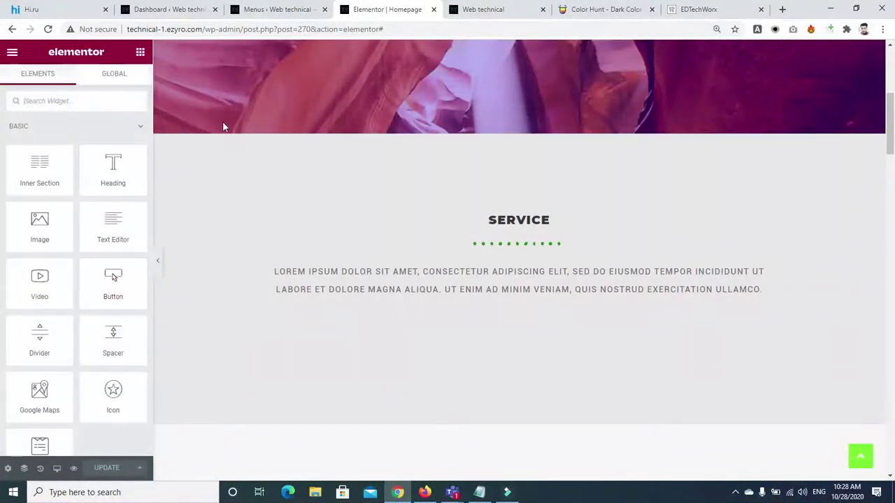
left_click(519, 131)
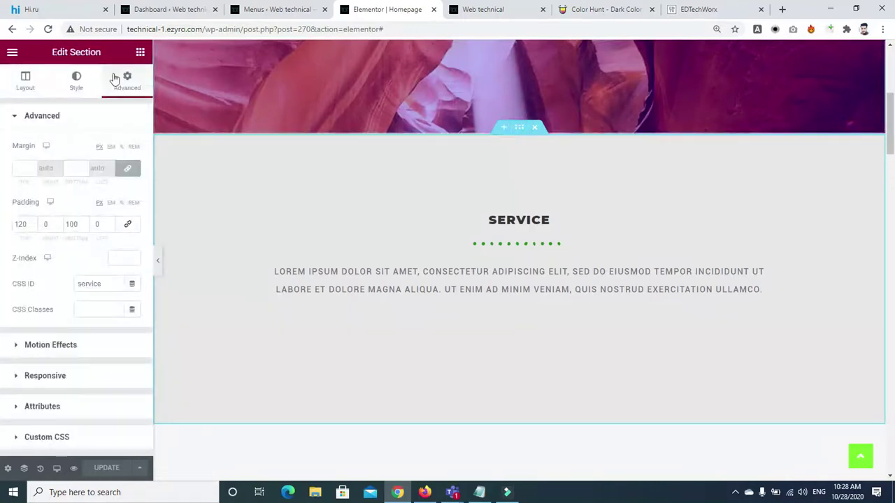
left_click_drag(105, 282, 79, 283)
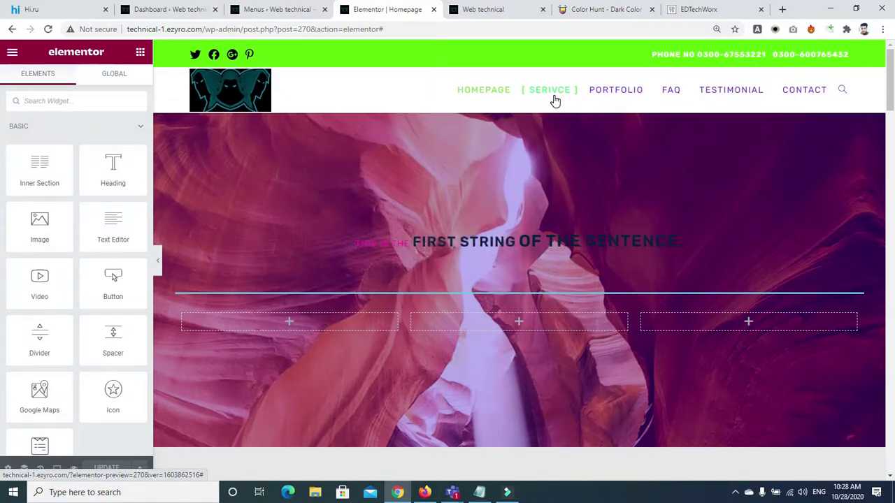
Compare the homepage sections in the Elementor preview with the items of the landing page menu
left_click_drag(891, 91, 892, 159)
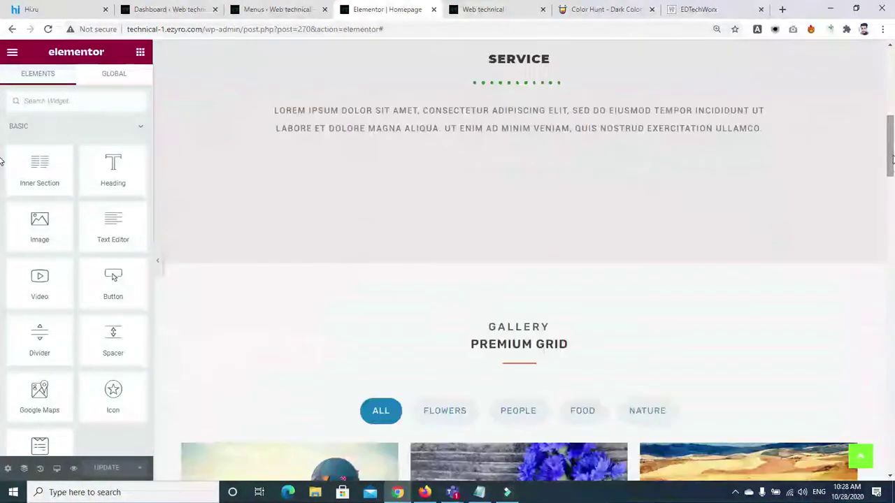
left_click(483, 9)
left_click(274, 9)
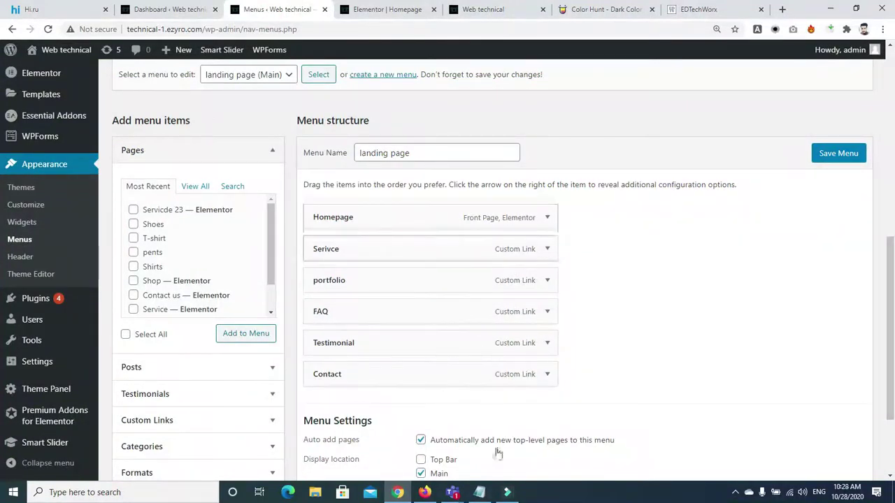
left_click(357, 9)
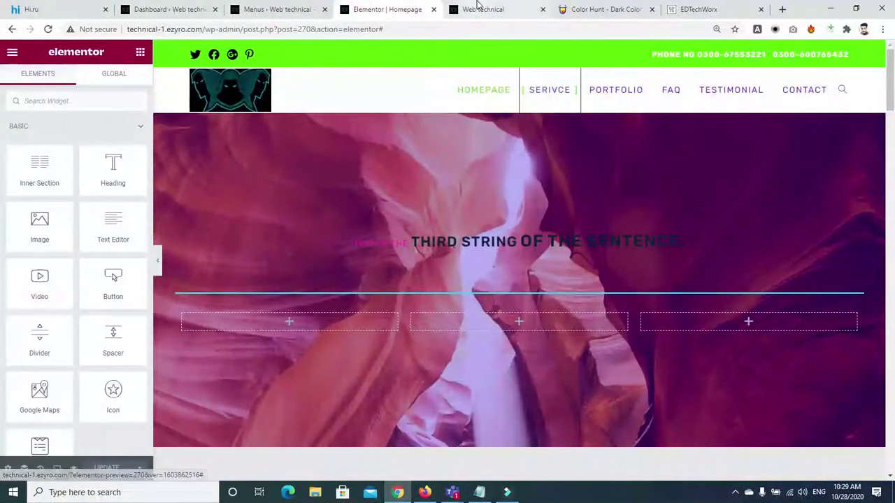
Retest the "Serivce", "Portfolio", "FAQ" and "Testimonial" header links on the live homepage and look through its sections
left_click(477, 7)
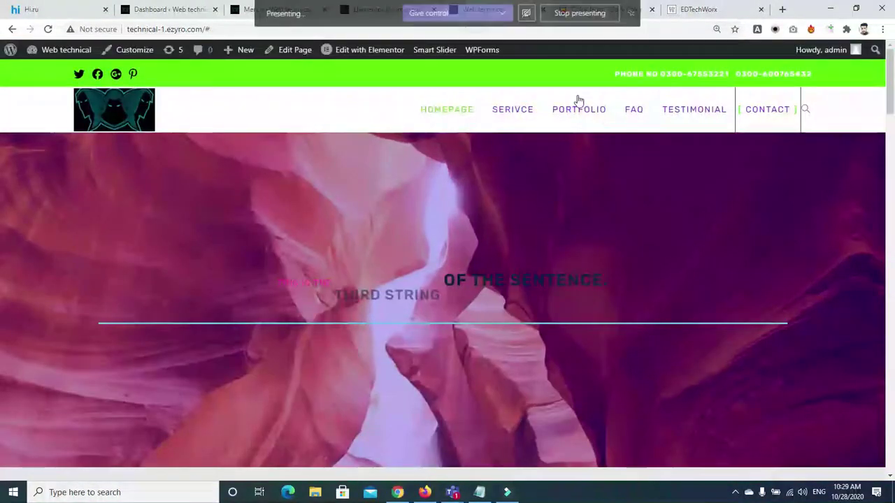
left_click(506, 112)
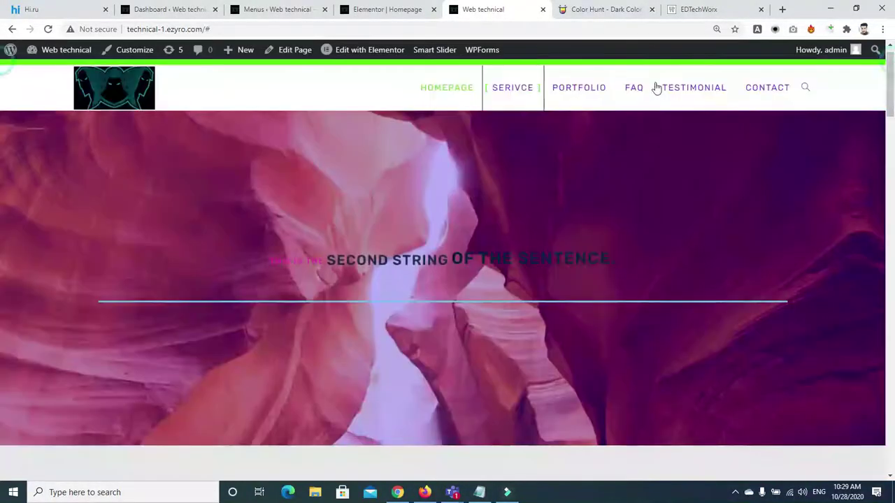
left_click(594, 91)
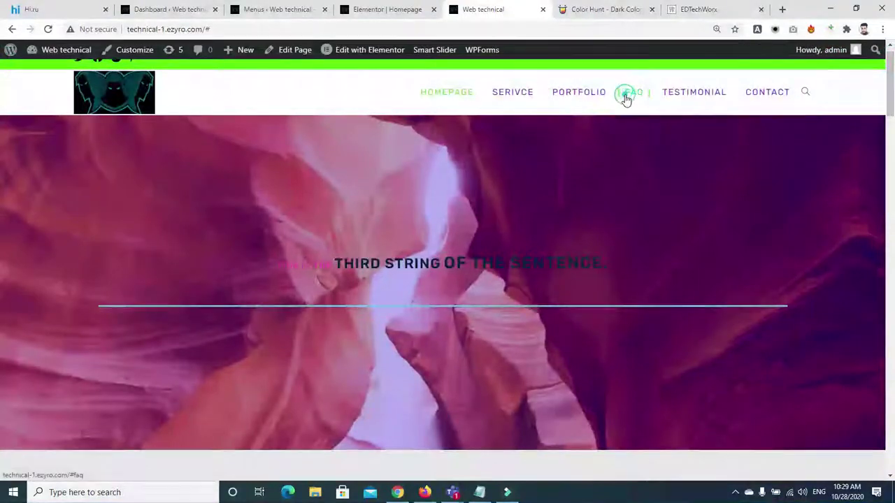
left_click(625, 95)
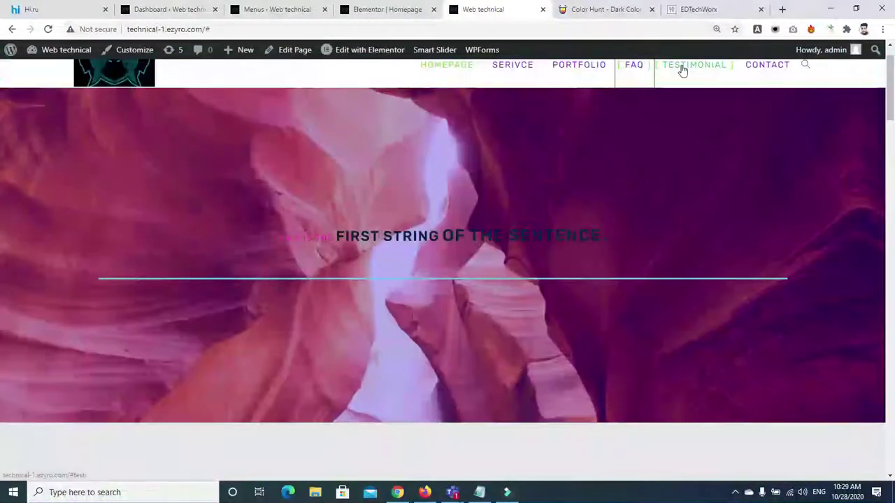
left_click(681, 68)
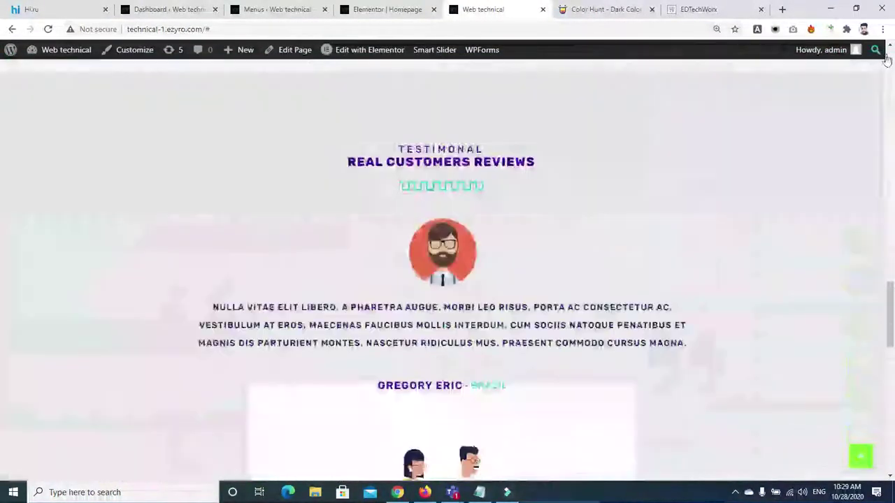
left_click(886, 60)
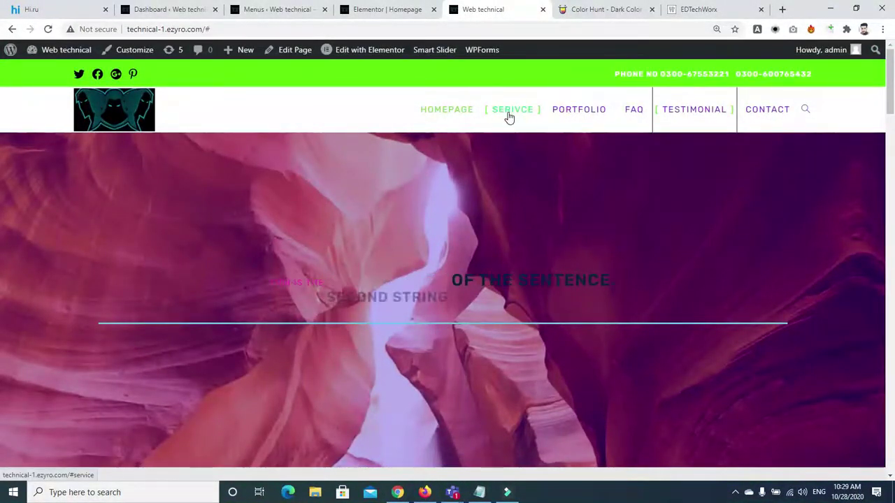
scroll(2, 232, "down", 7)
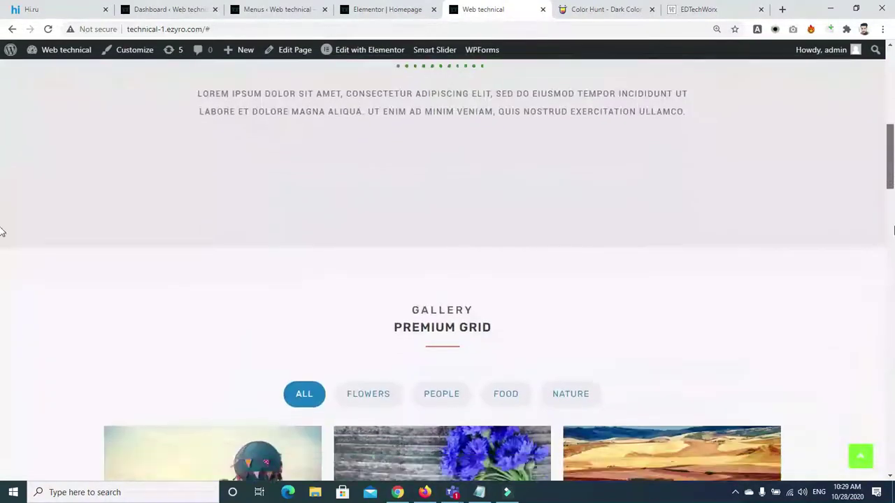
scroll(3, 336, "down", 10)
left_click_drag(891, 240, 889, 62)
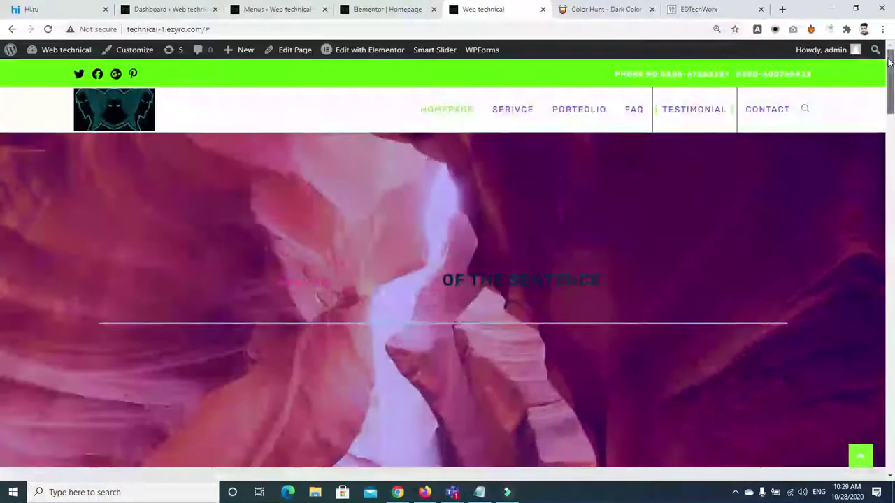
Look over the Dark Color Palettes collection on Color Hunt from its beginning
left_click(590, 15)
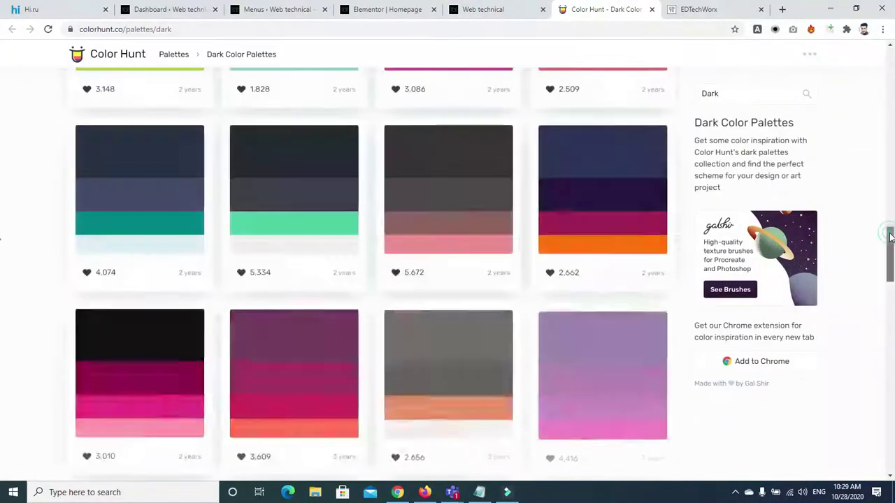
left_click_drag(890, 237, 886, 57)
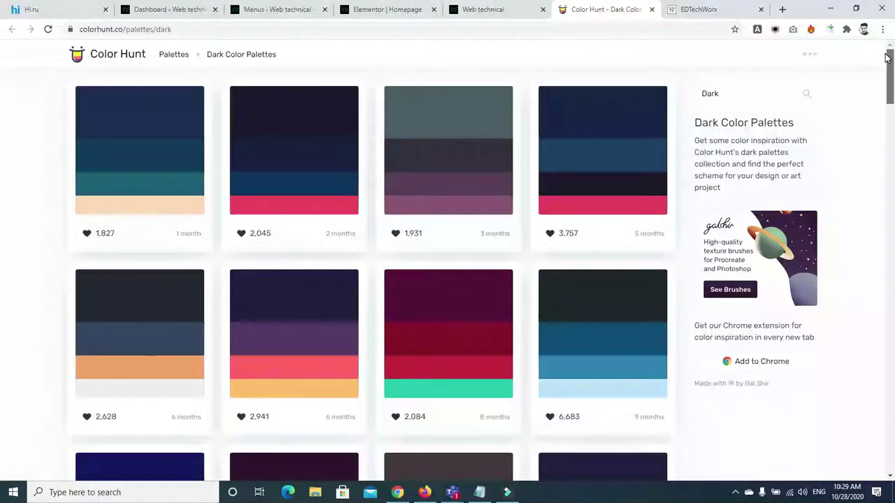
left_click_drag(890, 77, 4, 74)
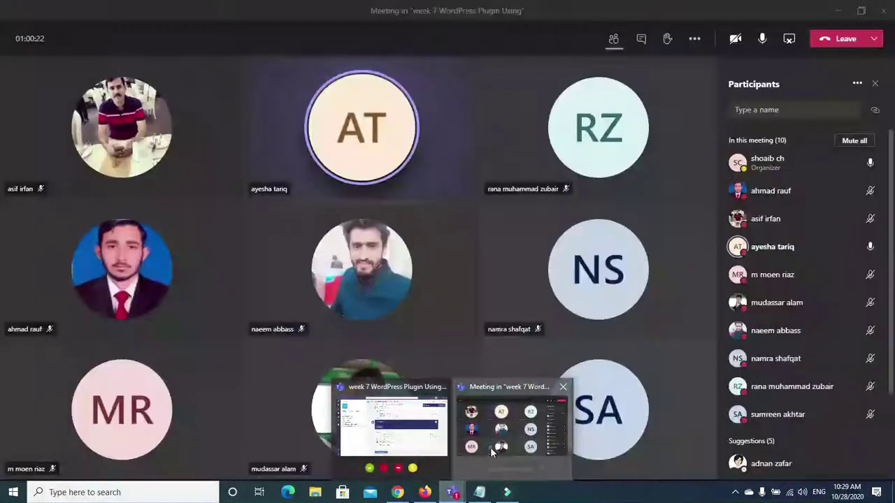
Switch to the Microsoft Teams meeting window and mute the microphone
left_click(537, 445)
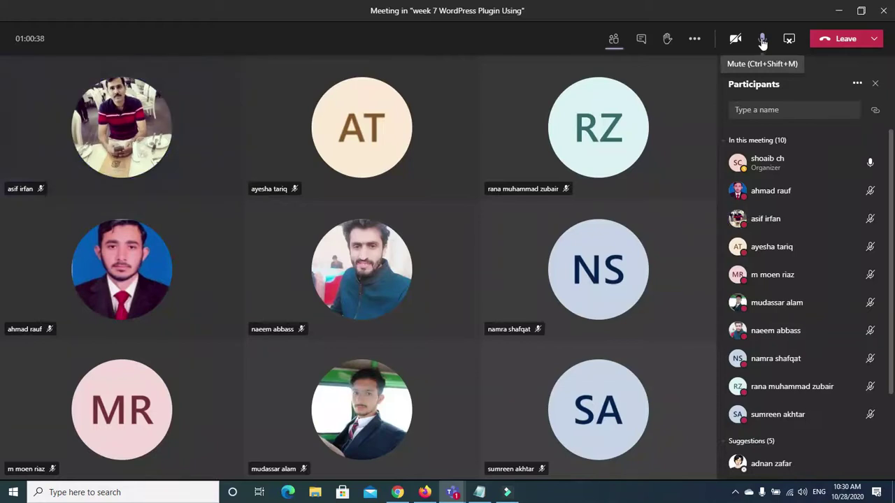
left_click(761, 40)
left_click(425, 492)
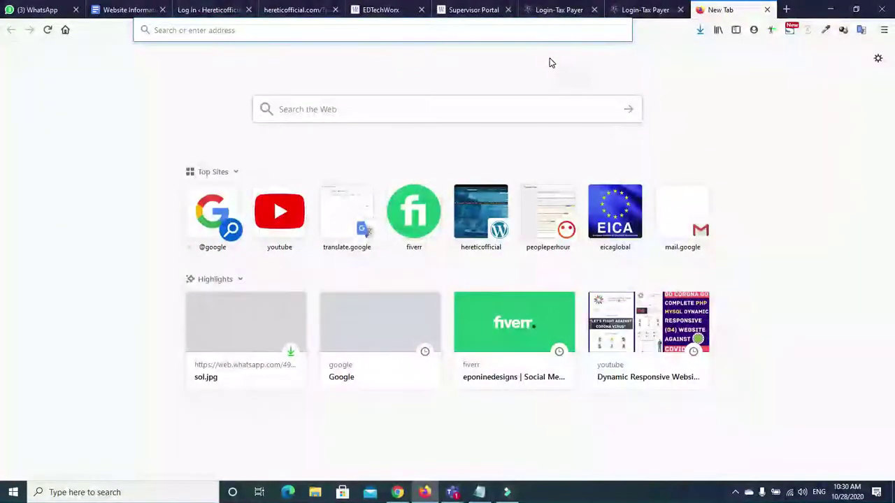
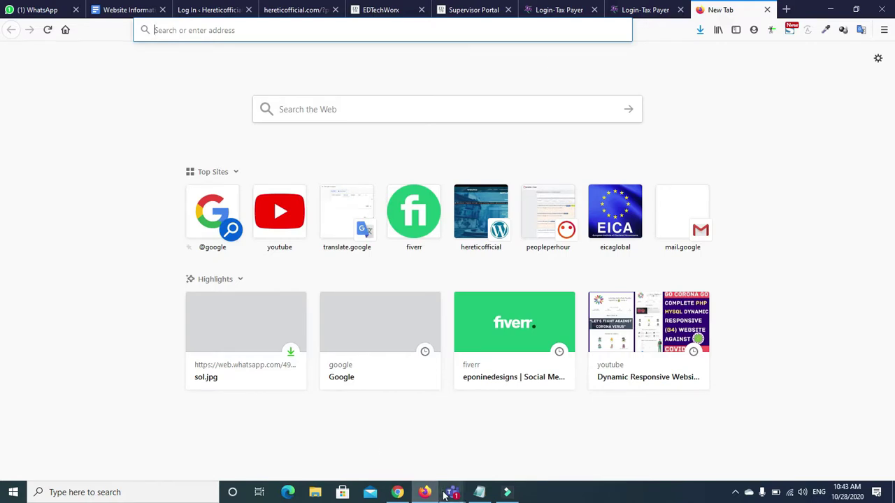
mouse_move(444, 494)
left_click(514, 419)
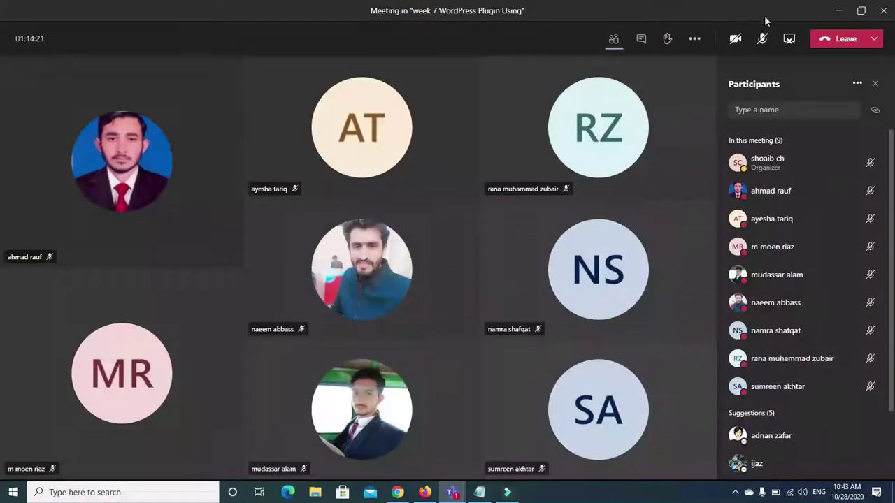
Unmute the meeting microphone, then switch to Chrome and check how the live homepage's header behaves on scrolling
left_click(764, 38)
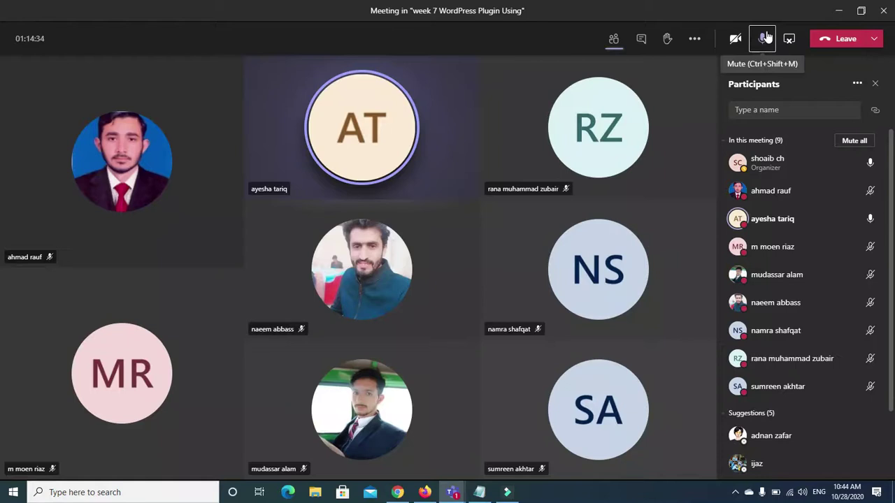
left_click(422, 495)
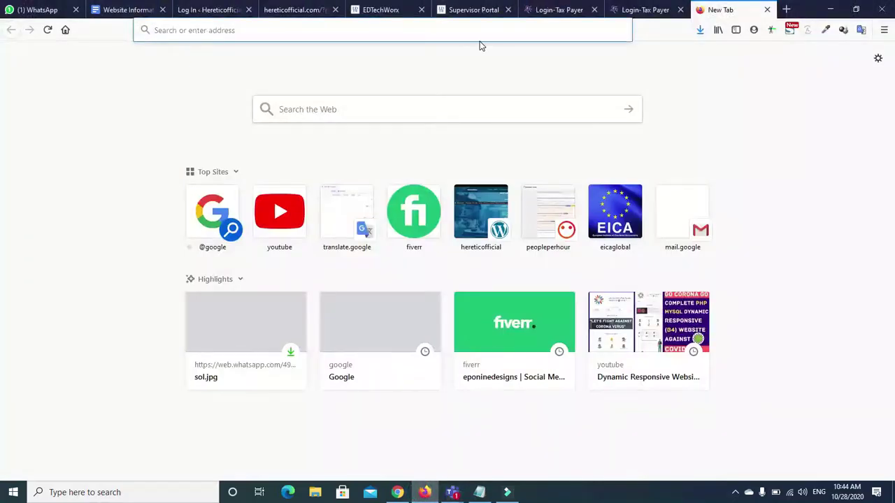
left_click(398, 494)
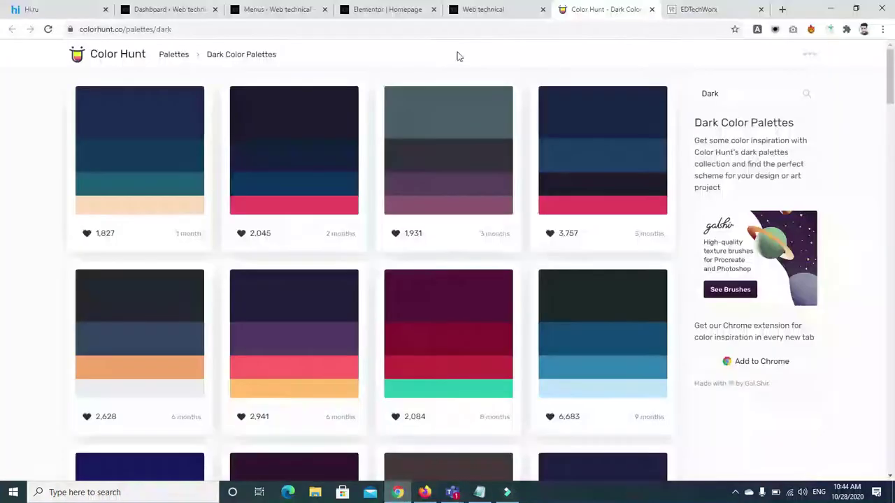
left_click(480, 11)
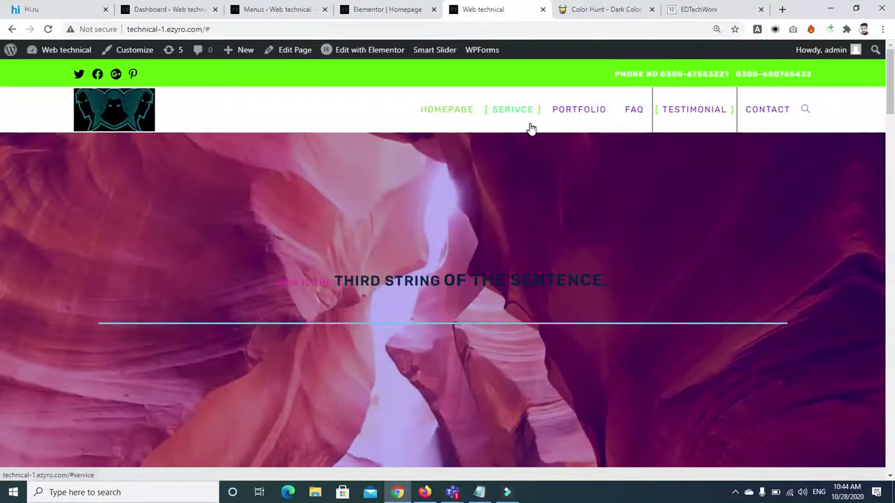
left_click_drag(889, 91, 882, 199)
scroll(884, 193, "down", 3)
scroll(649, 113, "up", 10)
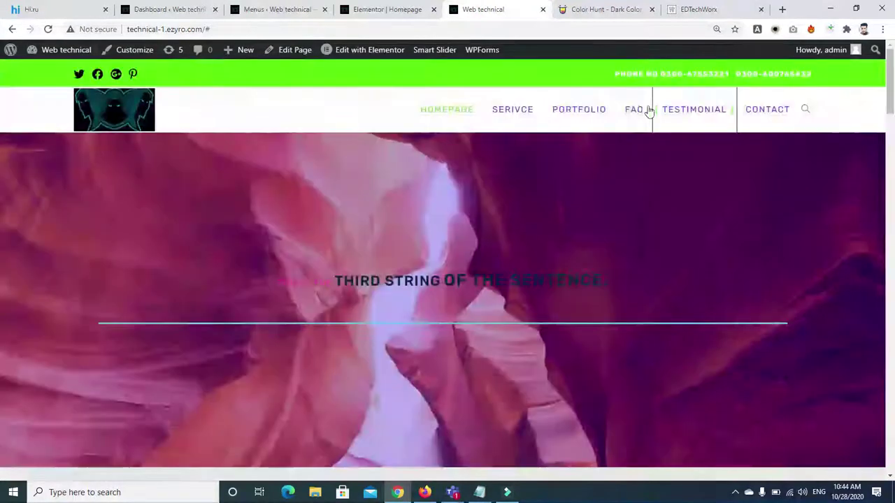
Search for "sticky menu" among the new plugins available in the WordPress admin
left_click(246, 8)
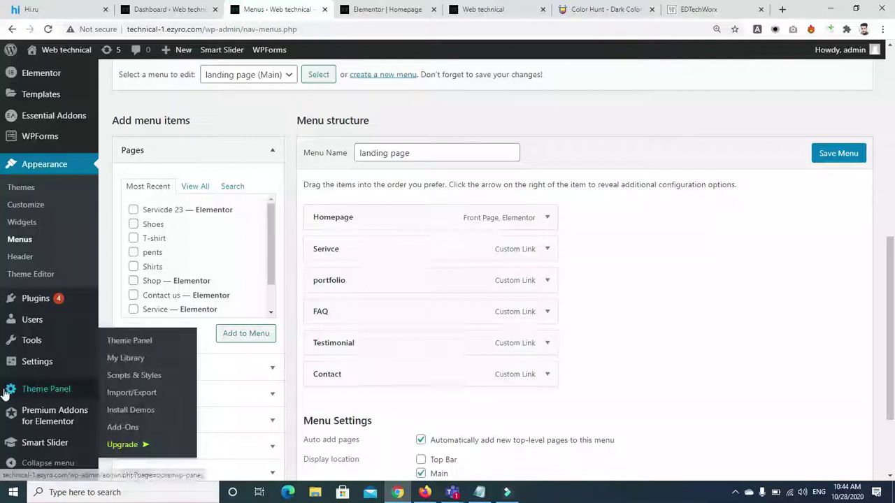
left_click(37, 300)
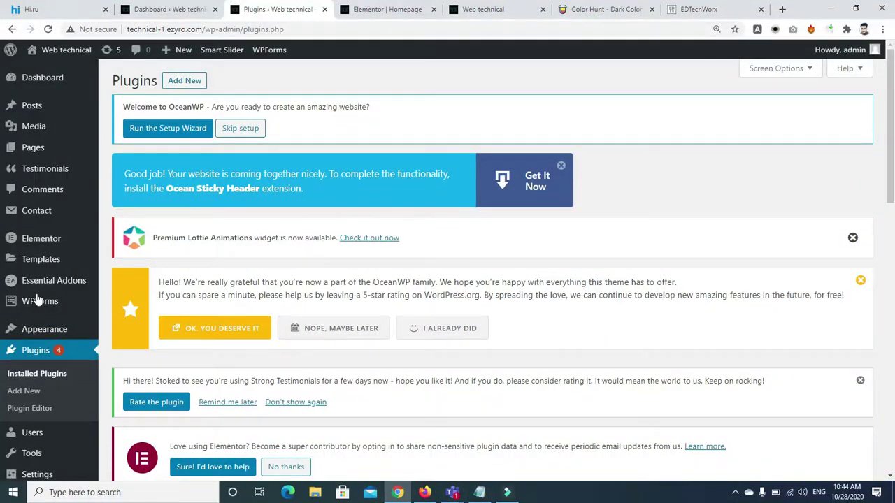
mouse_move(891, 176)
left_mouse_down()
mouse_move(892, 292)
mouse_move(892, 185)
left_mouse_up()
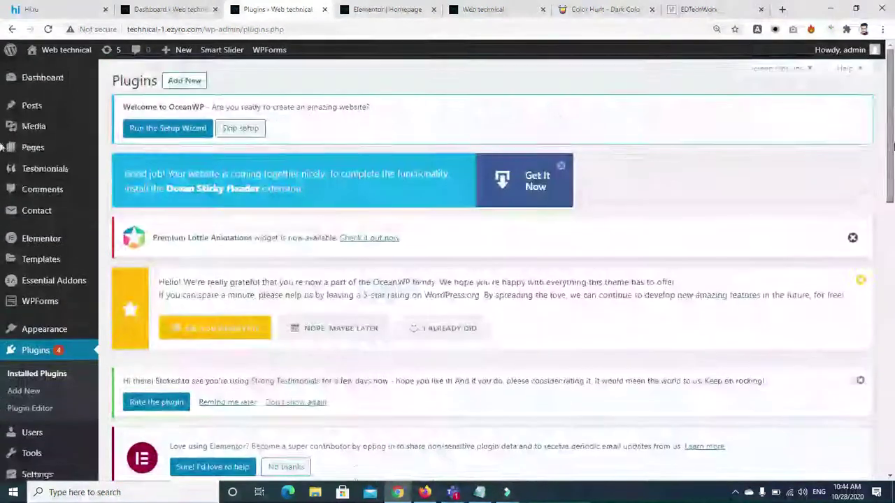
left_click(183, 81)
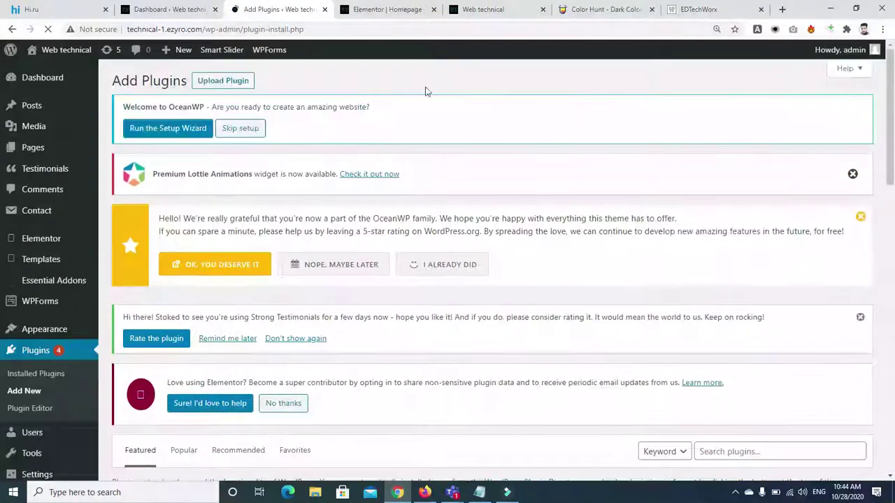
left_click_drag(892, 126, 893, 169)
left_click(730, 223)
type("sticky menu")
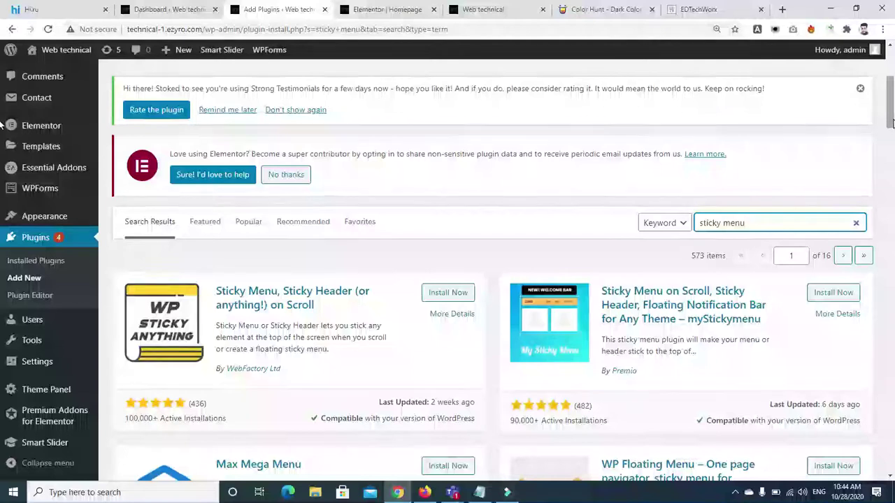
Look over the found plugins and the details and screenshots of "Sticky Menu, Sticky Header (or anything!) on Scroll"
scroll(891, 125, "down", 1)
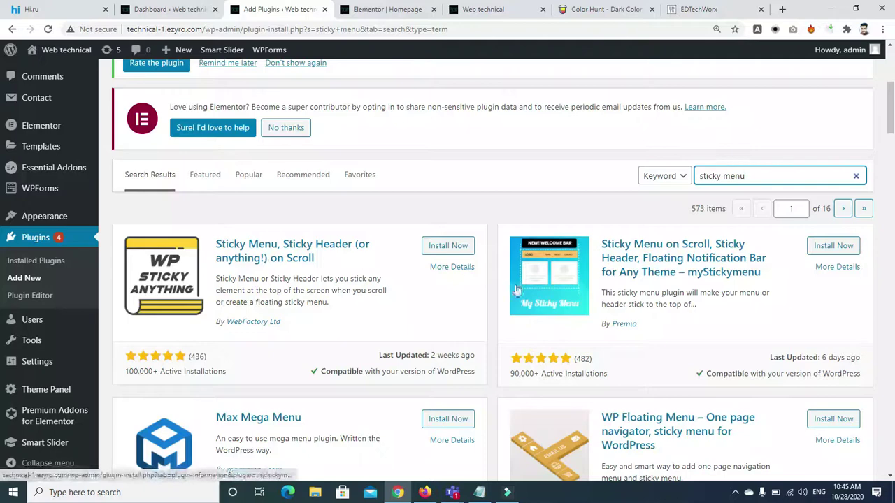
scroll(889, 146, "down", 3)
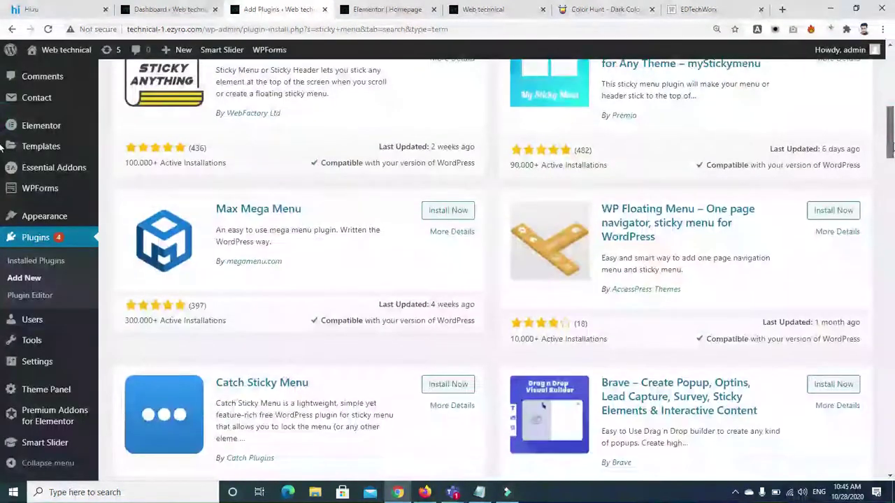
left_click_drag(890, 147, 892, 128)
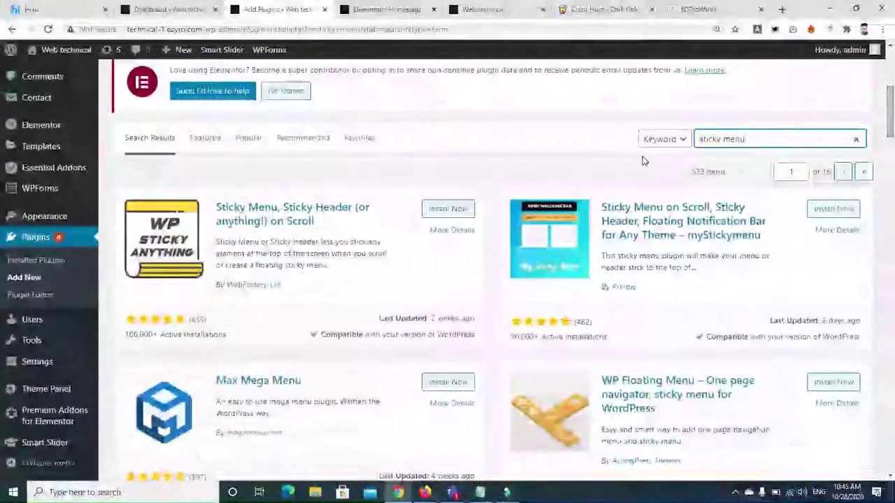
left_click(270, 214)
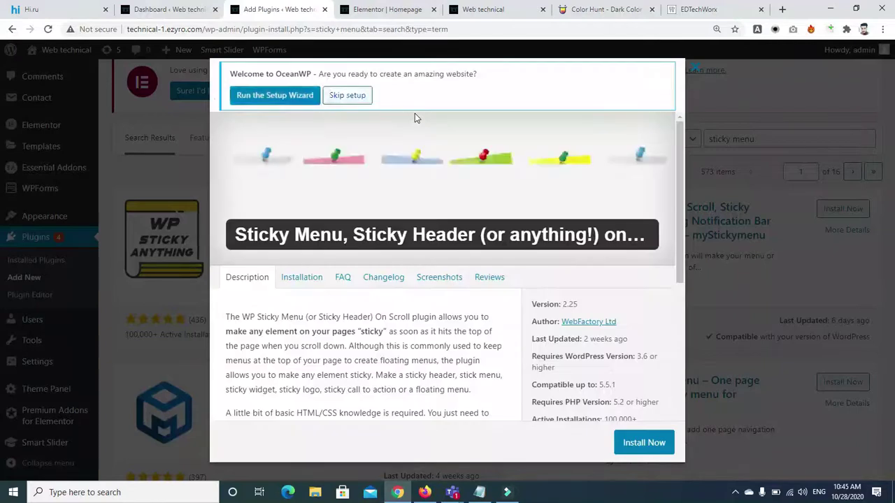
left_click(432, 278)
left_click_drag(678, 216, 679, 295)
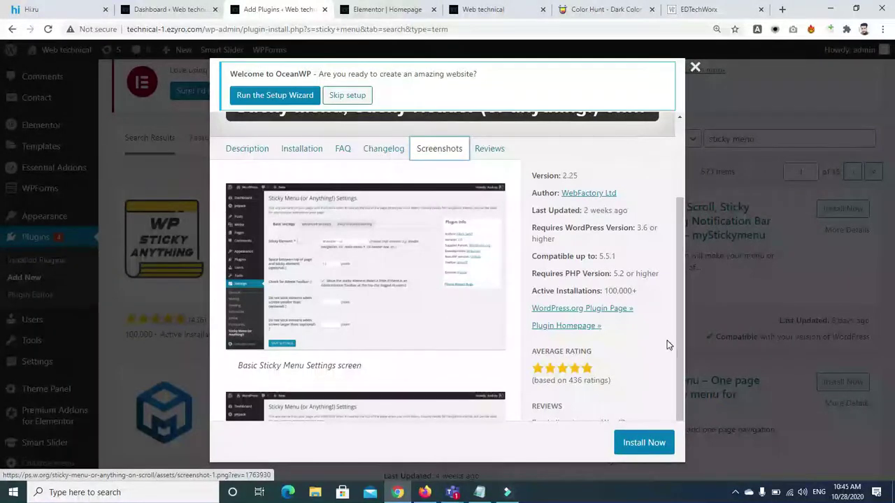
left_click(680, 405)
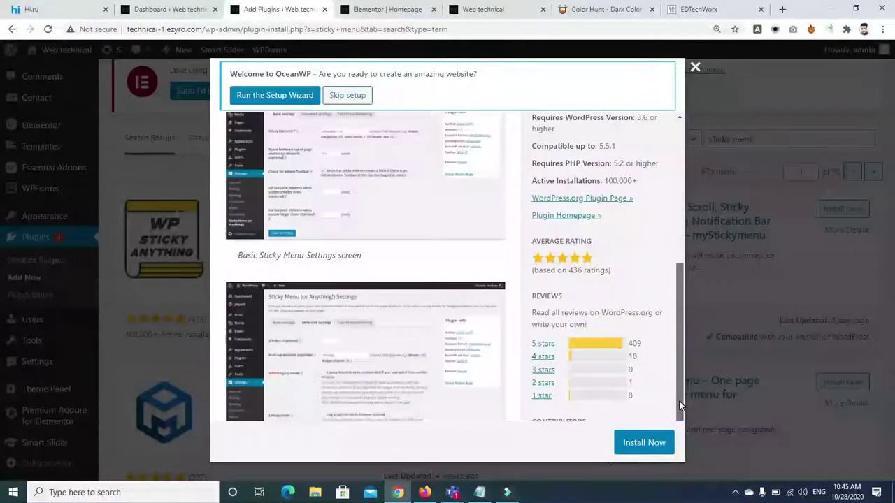
left_click(694, 66)
Install and activate the "Sticky Menu, Sticky Header (or anything!) on Scroll" plugin and look through the installed plugins
left_click(460, 210)
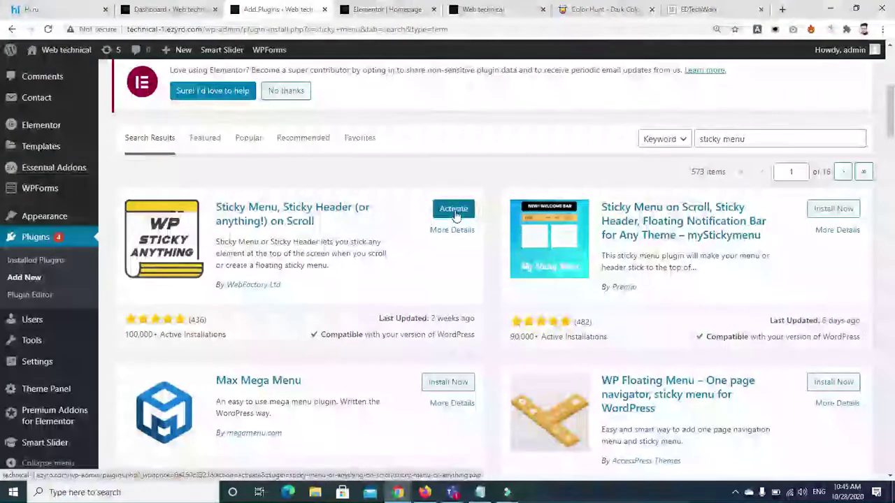
left_click(454, 211)
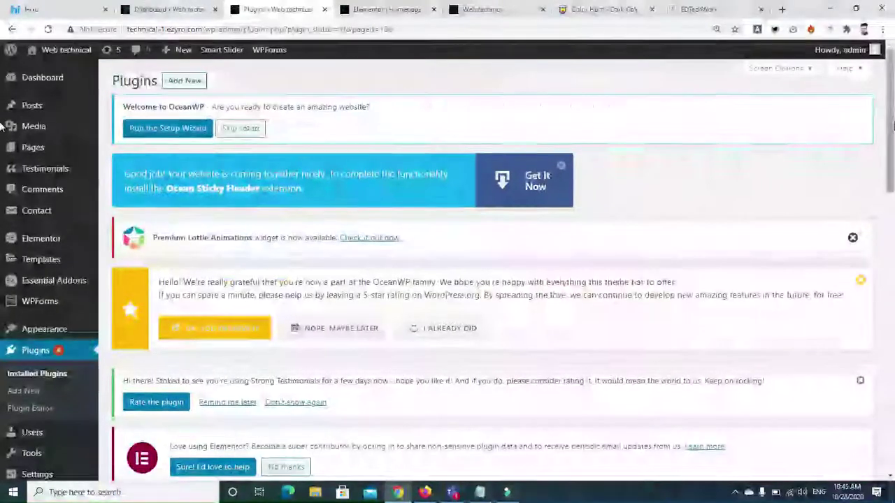
left_click_drag(890, 140, 890, 228)
scroll(890, 229, "up", 2)
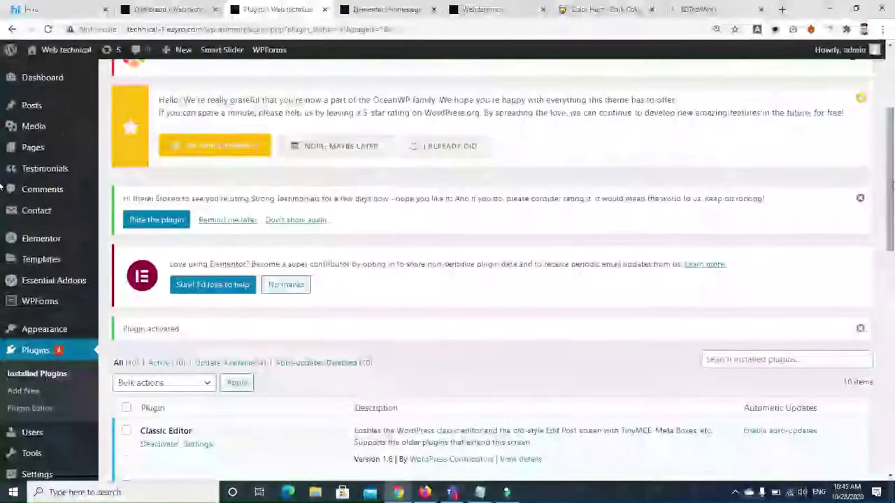
scroll(890, 238, "down", 4)
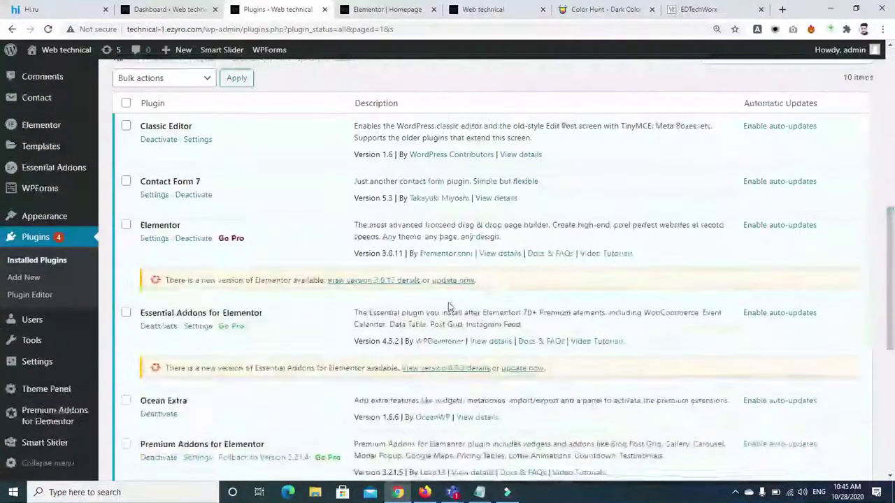
Open the Sticky Menu (or Anything!) settings, dismiss the WP Sticky PRO offer and bring up the basic settings
mouse_move(41, 361)
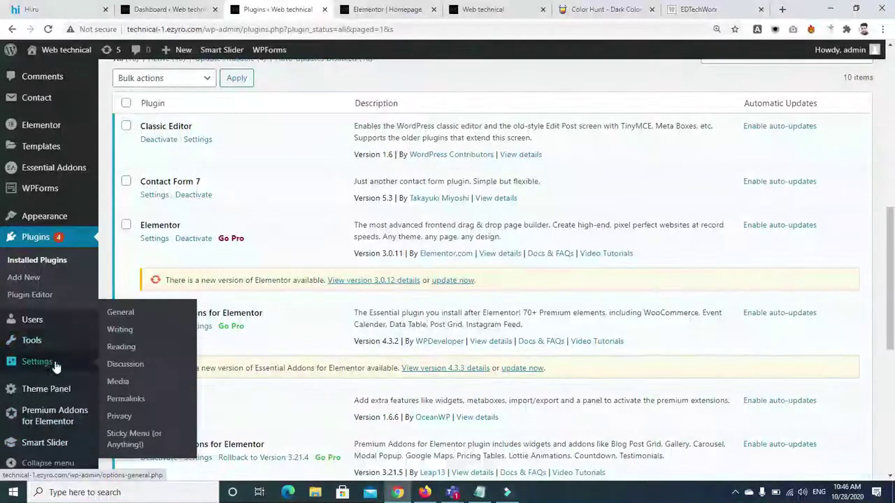
left_click(128, 439)
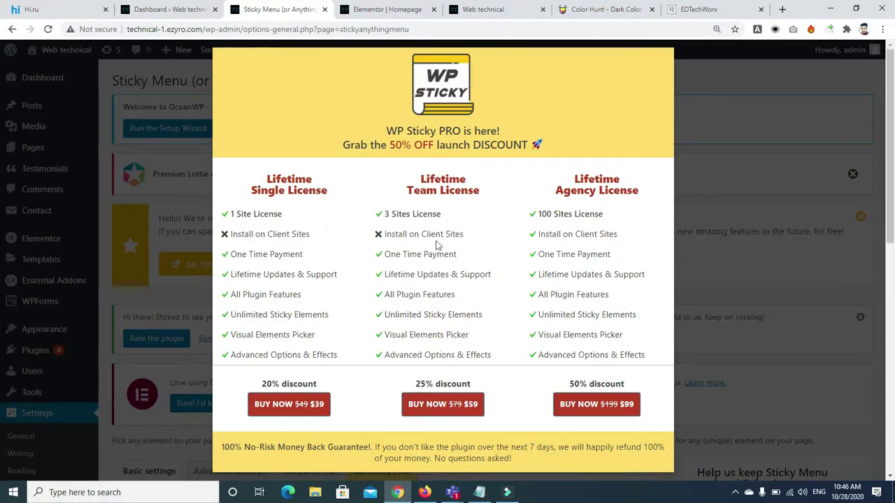
left_click(705, 108)
left_click_drag(891, 112, 892, 237)
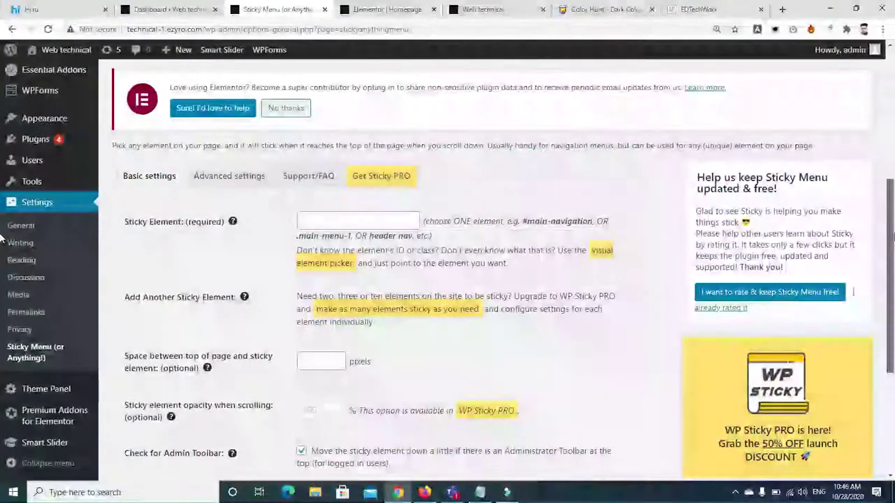
Set the required Sticky Element to "landing" and save the plugin settings
left_click(338, 221)
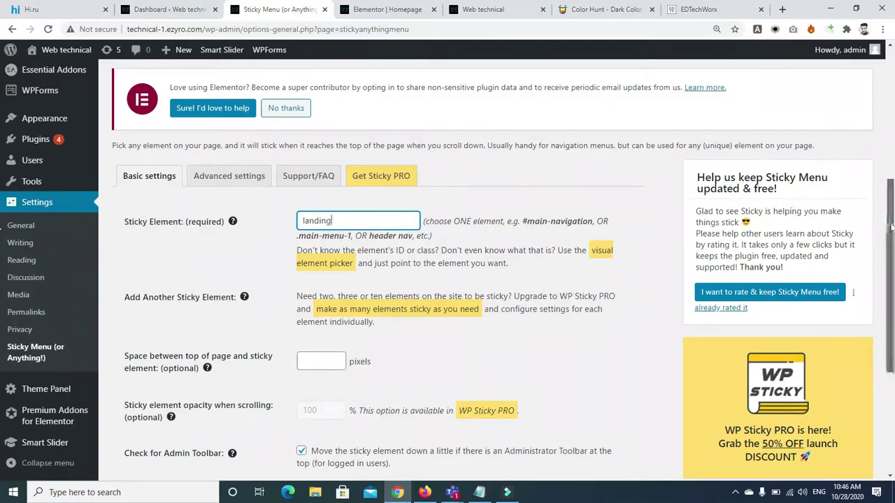
scroll(581, 246, "down", 2)
left_click_drag(893, 283, 893, 248)
type("pa")
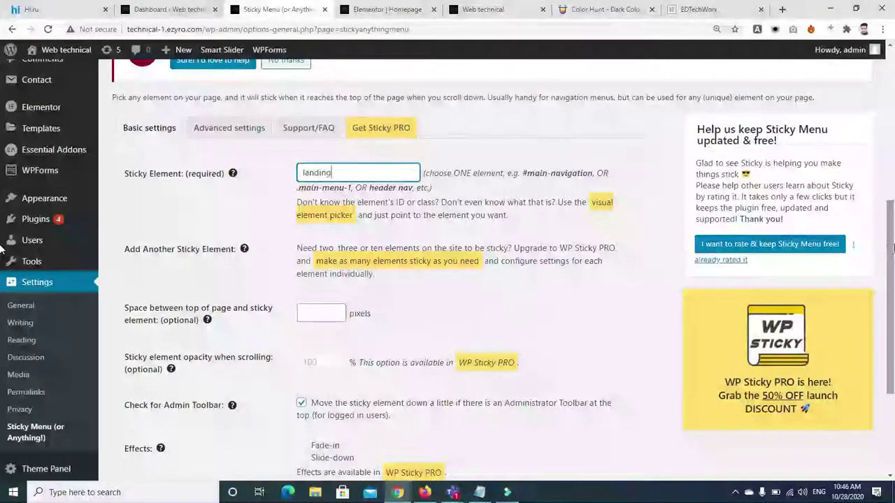
type("ge")
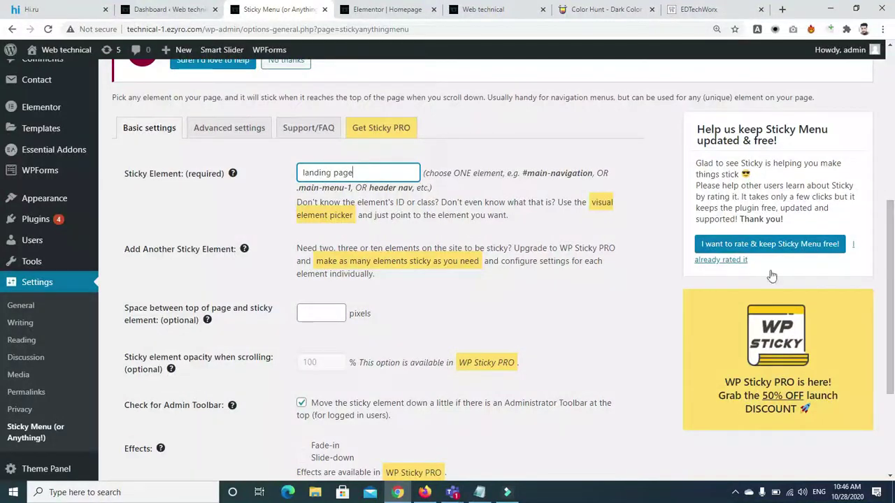
left_click_drag(894, 235, 894, 312)
key("BackSpace")
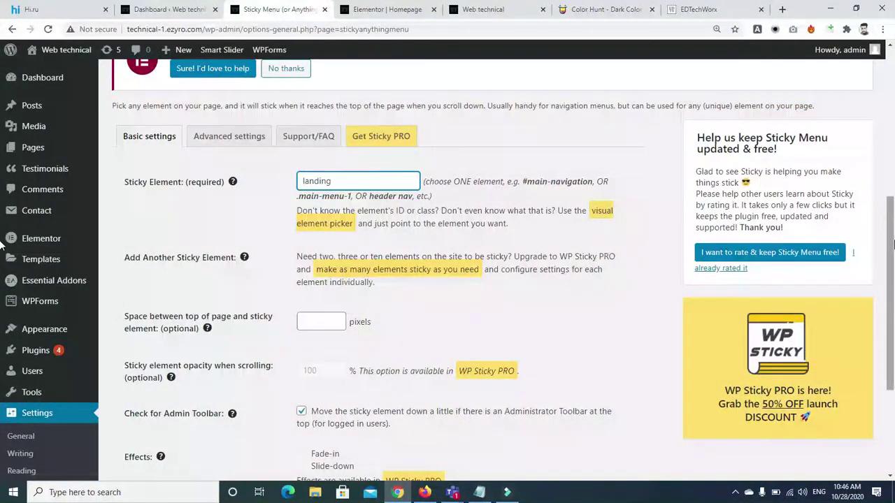
scroll(891, 313, "down", 2)
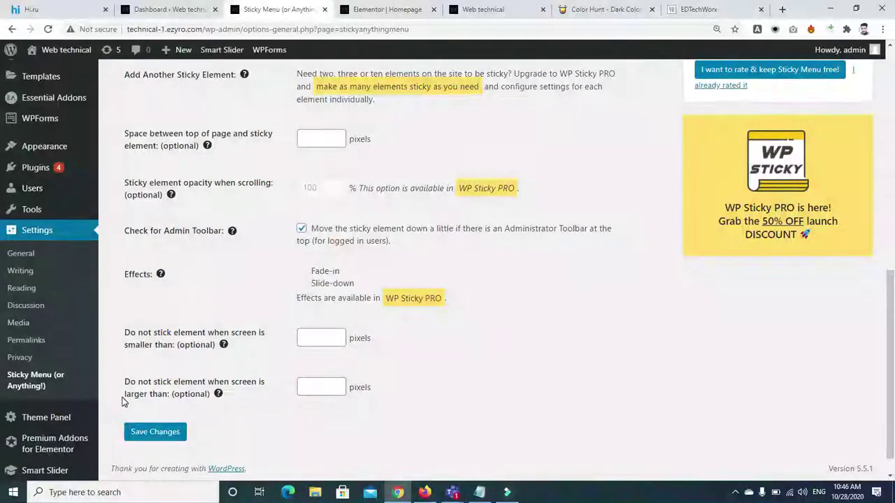
left_click(143, 434)
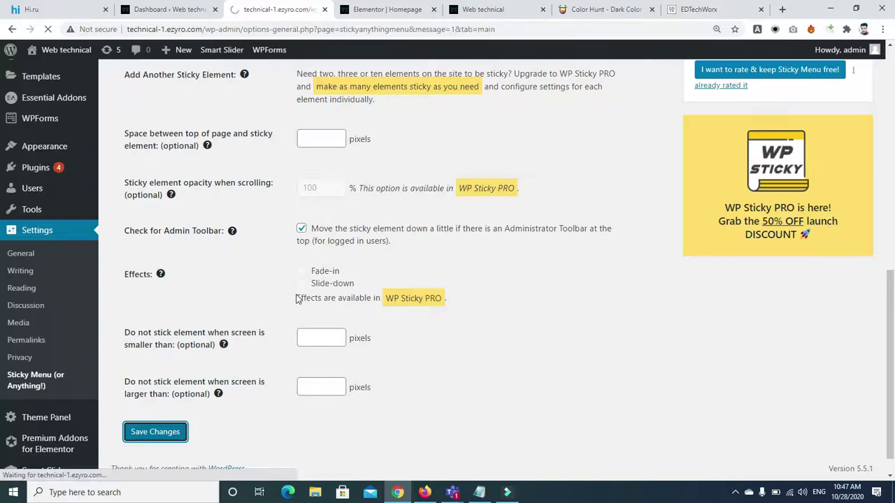
Review the Sticky Menu plugin's advanced settings and Support/FAQ, then return to the basic settings
scroll(3, 190, "down", 10)
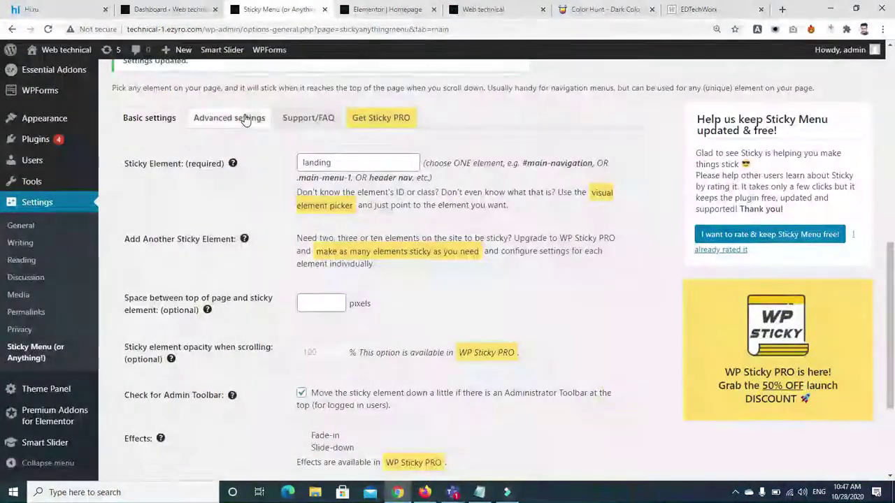
left_click(246, 121)
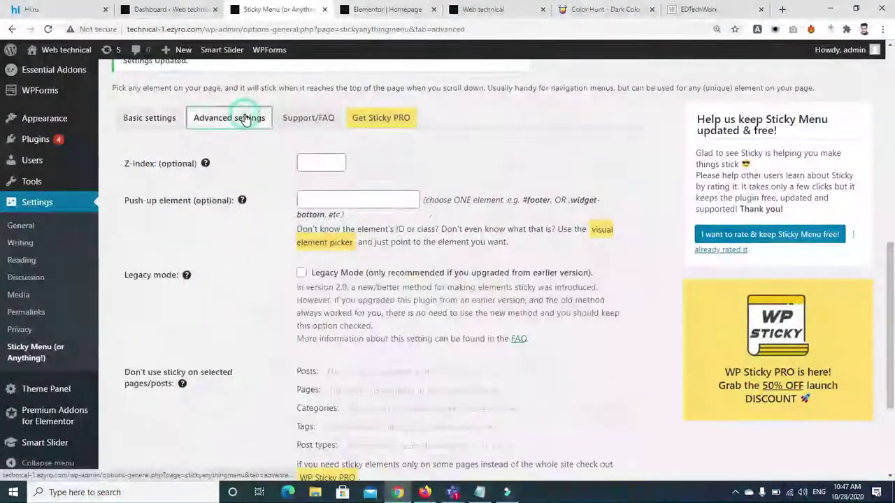
left_click(325, 123)
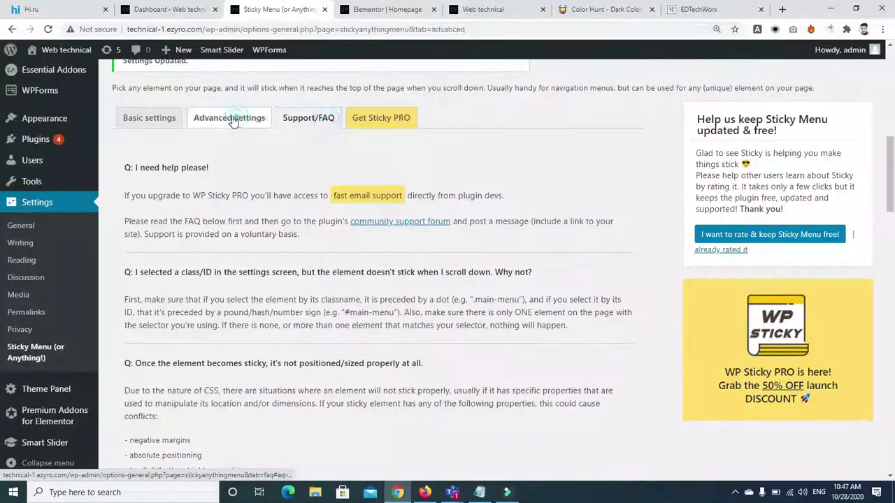
left_click(149, 118)
Reload the live homepage and test whether its header menu sticks while scrolling
left_click(395, 9)
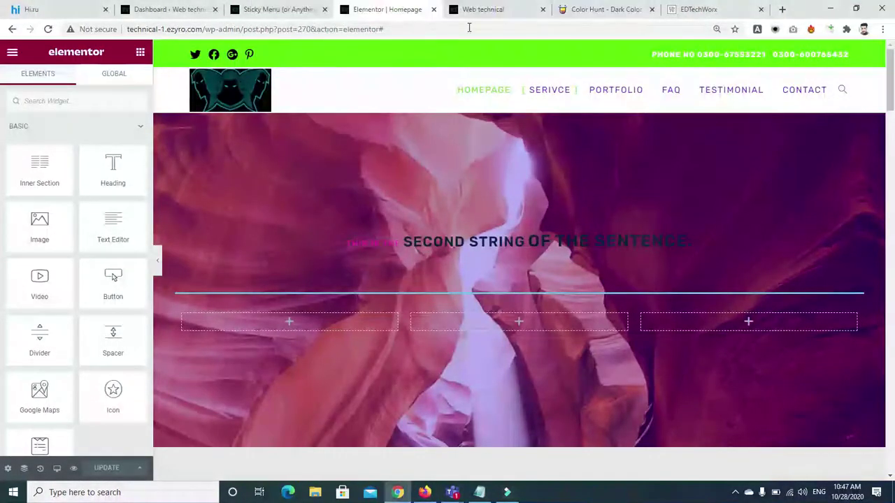
left_click(483, 9)
left_click(48, 30)
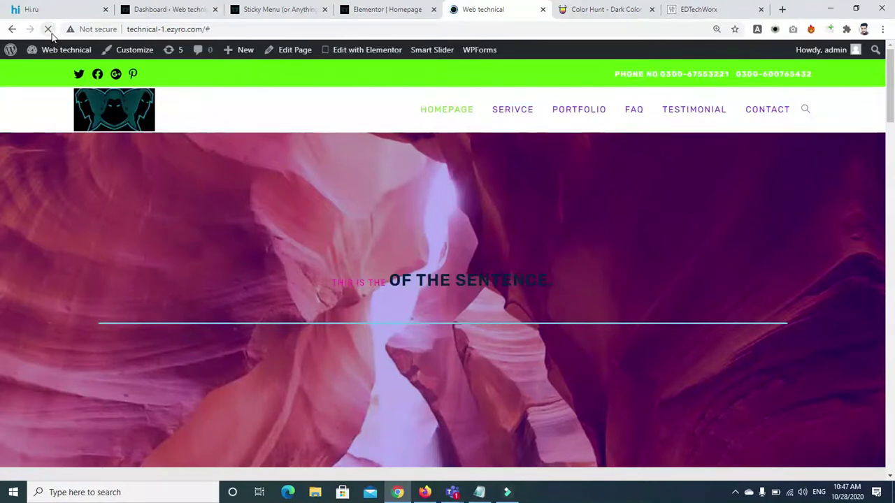
scroll(0, 103, "down", 2)
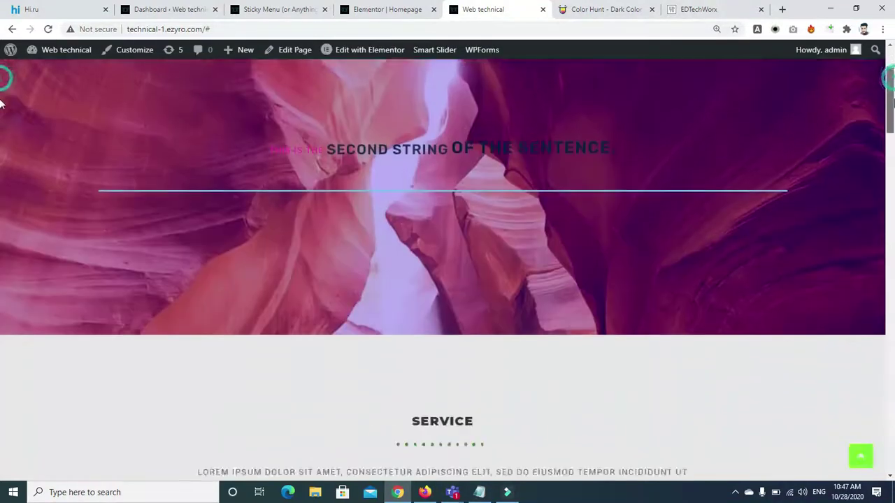
Check the header's behavior down the live homepage, then look over the Sticky Menu plugin's basic settings again
scroll(0, 103, "down", 10)
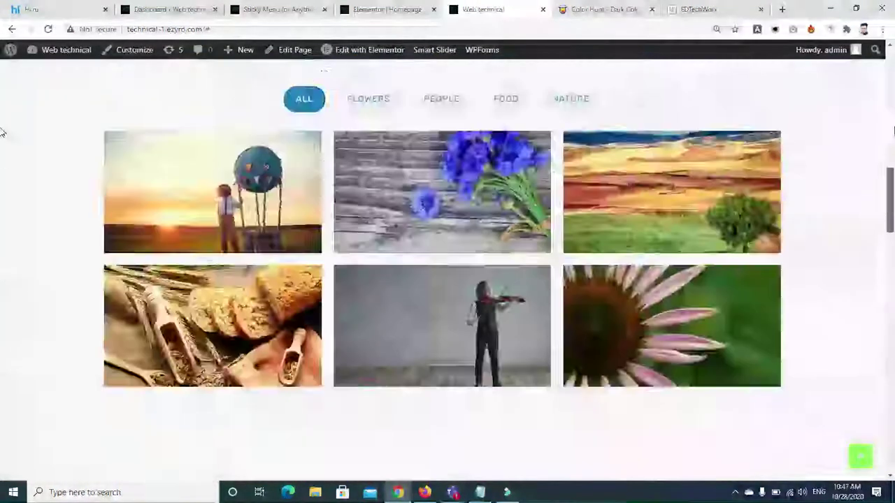
scroll(0, 133, "down", 5)
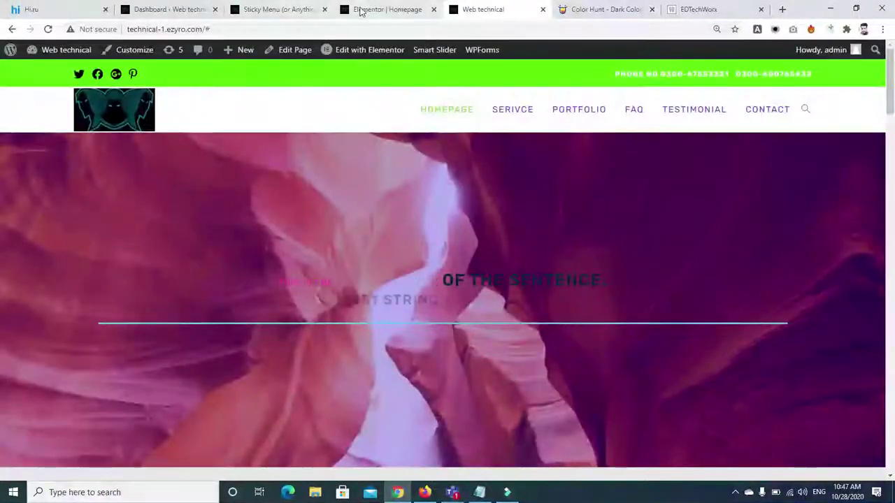
left_click(360, 10)
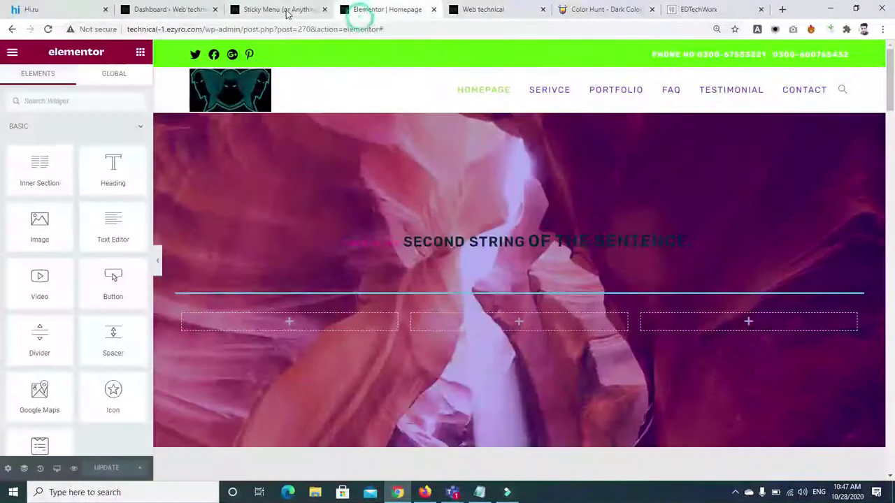
left_click(286, 10)
scroll(862, 198, "up", 1)
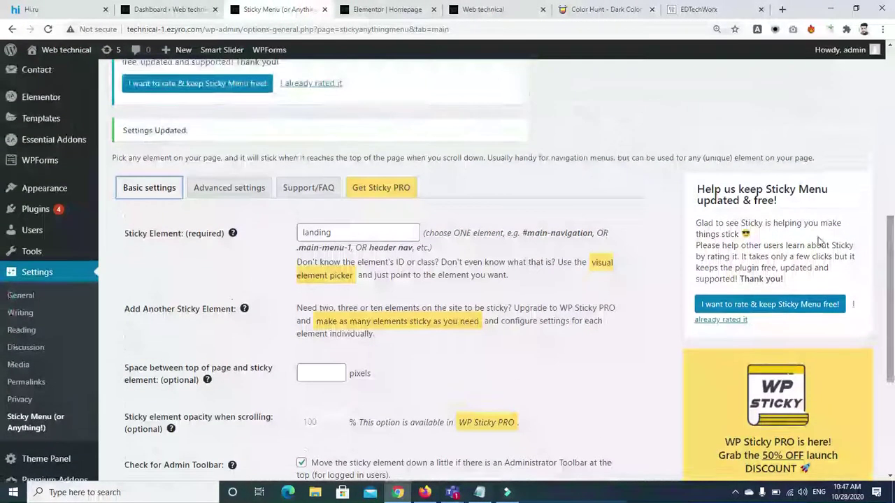
mouse_move(233, 235)
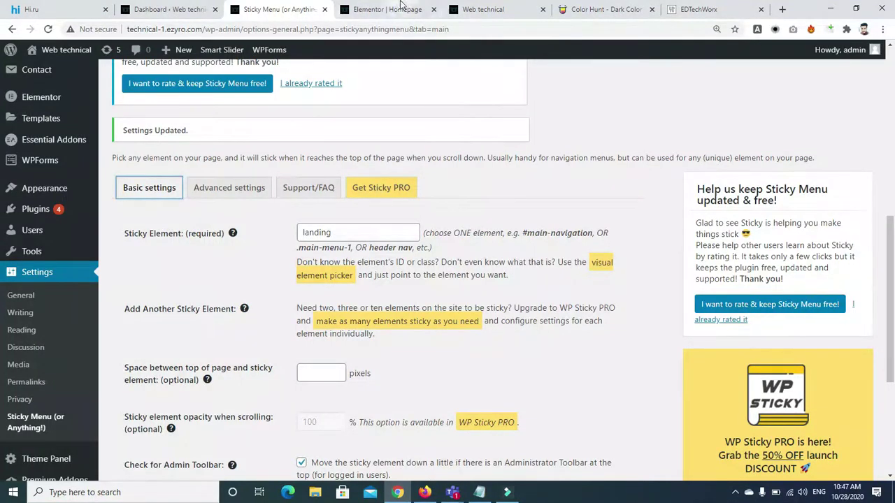
mouse_move(381, 9)
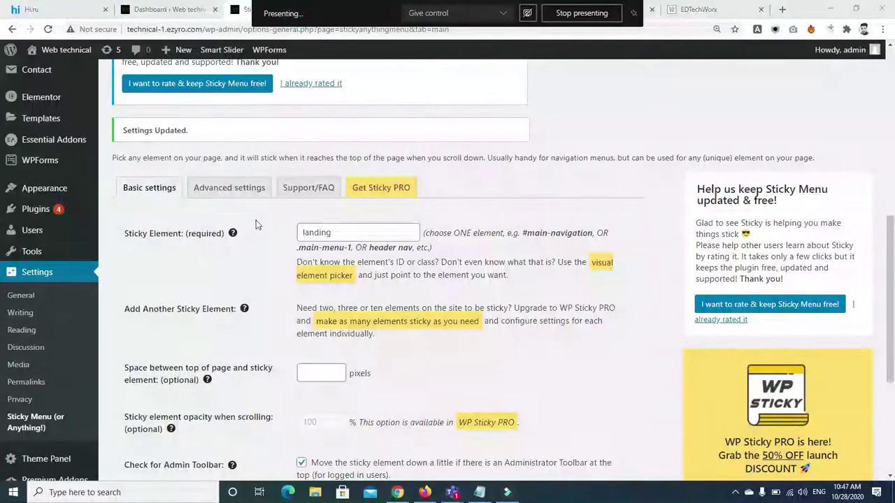
From the WordPress dashboard, open the site's Menus page in a new browser tab and switch to it
left_click(366, 16)
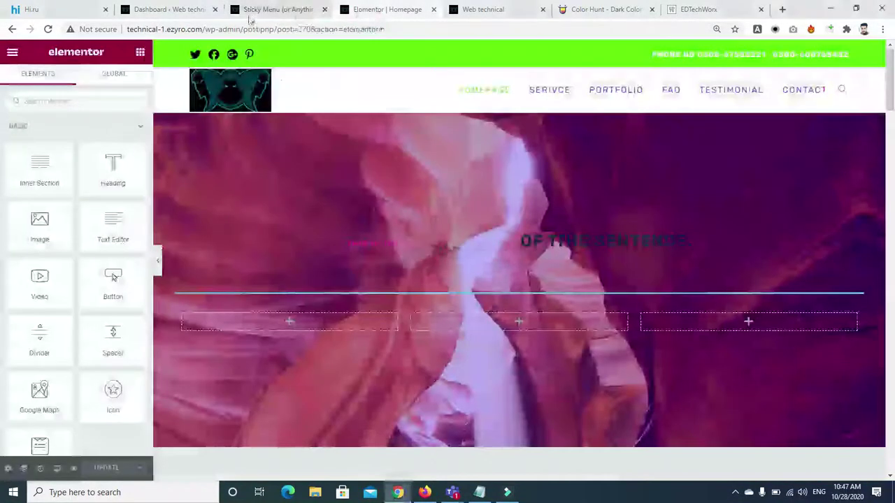
left_click(168, 9)
mouse_move(181, 270)
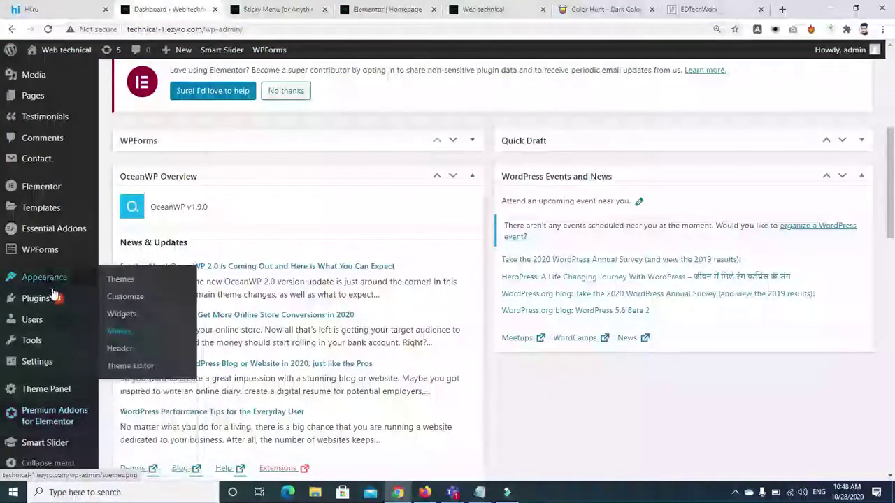
right_click(126, 337)
left_click(161, 341)
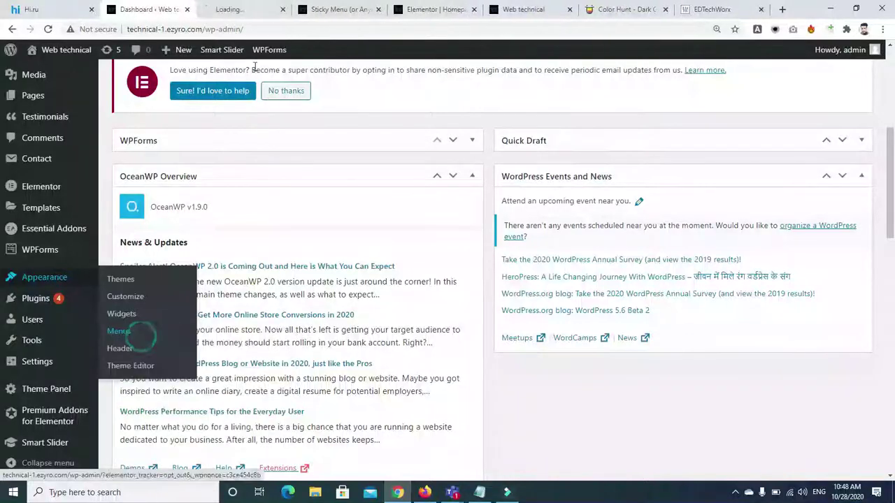
left_click(241, 9)
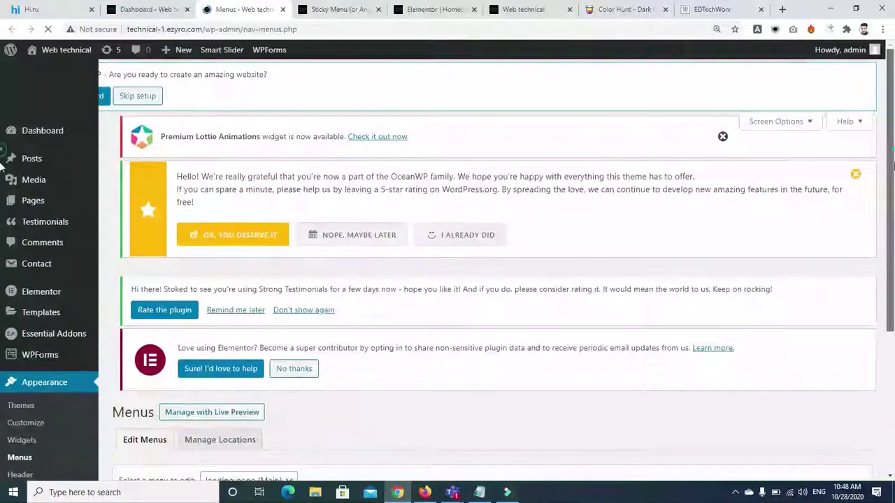
Rename the "landing page" menu to "landing-page", copy the new name and save the menu
scroll(353, 218, "down", 4)
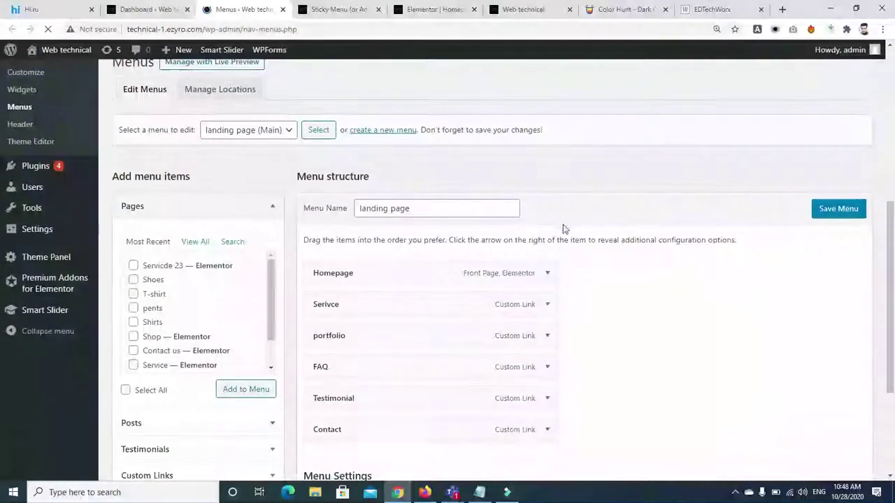
scroll(859, 194, "down", 4)
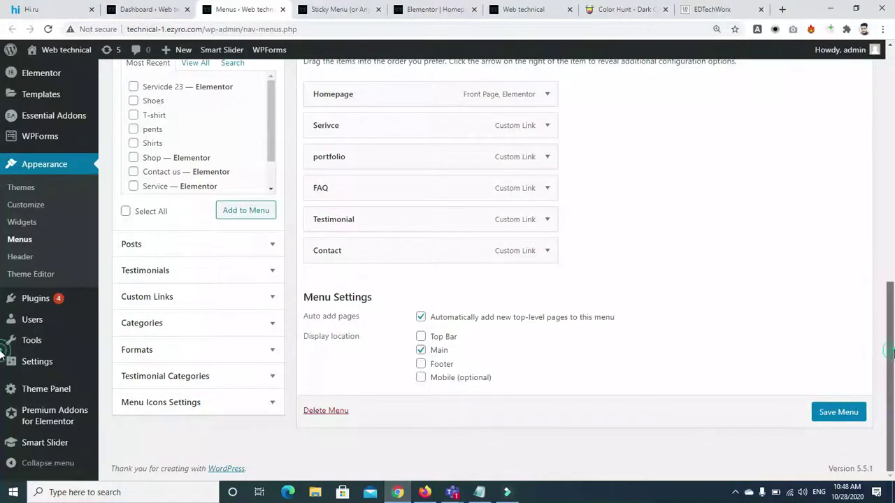
scroll(4, 350, "up", 2)
scroll(2, 313, "up", 2)
scroll(414, 245, "down", 1)
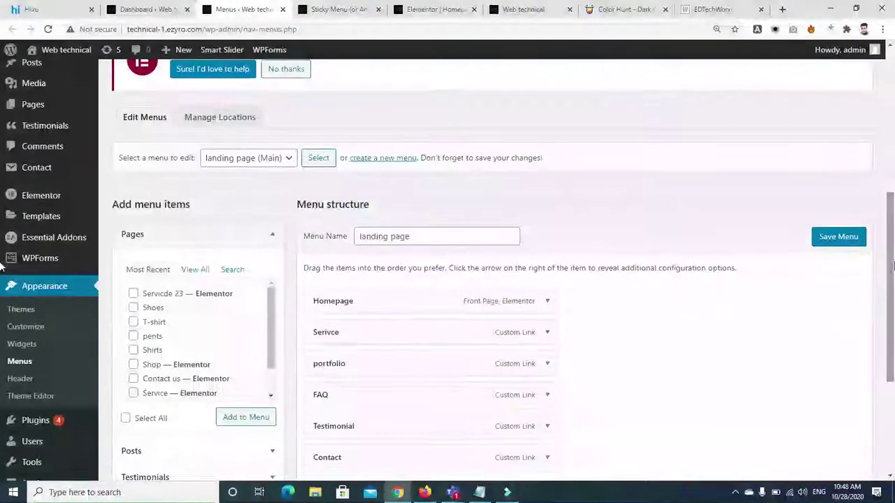
left_click_drag(416, 235, 336, 241)
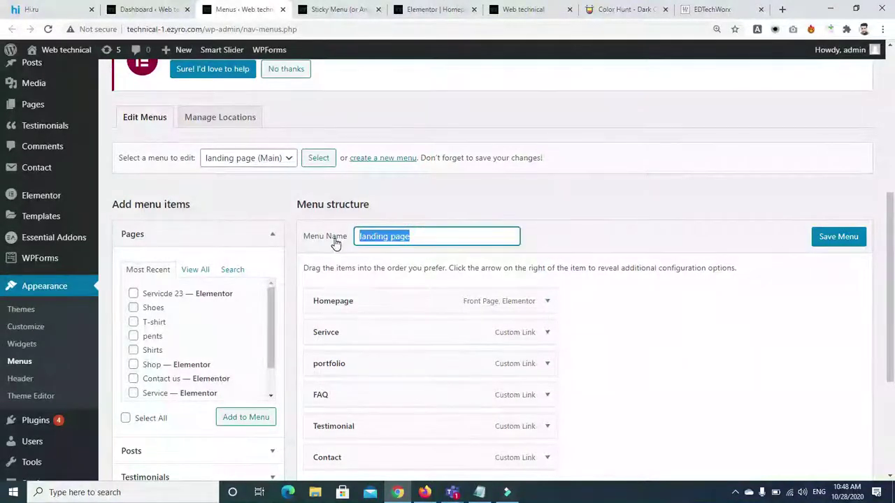
left_click(415, 236)
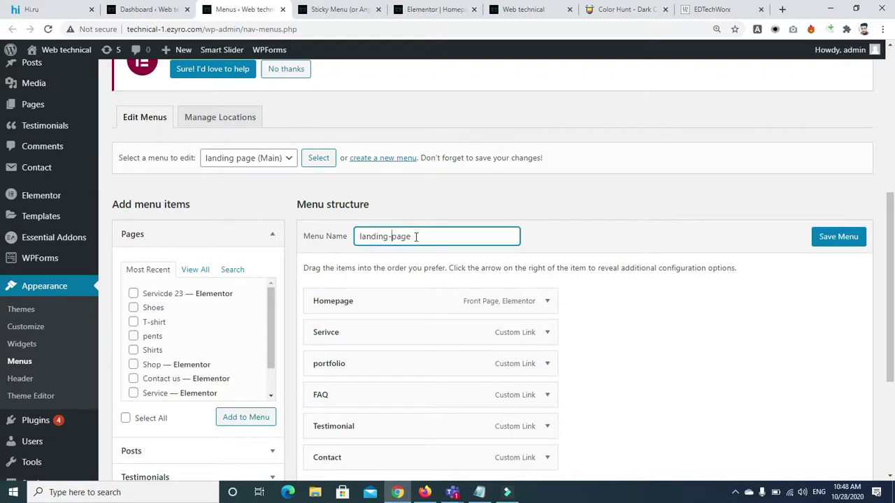
left_click_drag(416, 236, 350, 241)
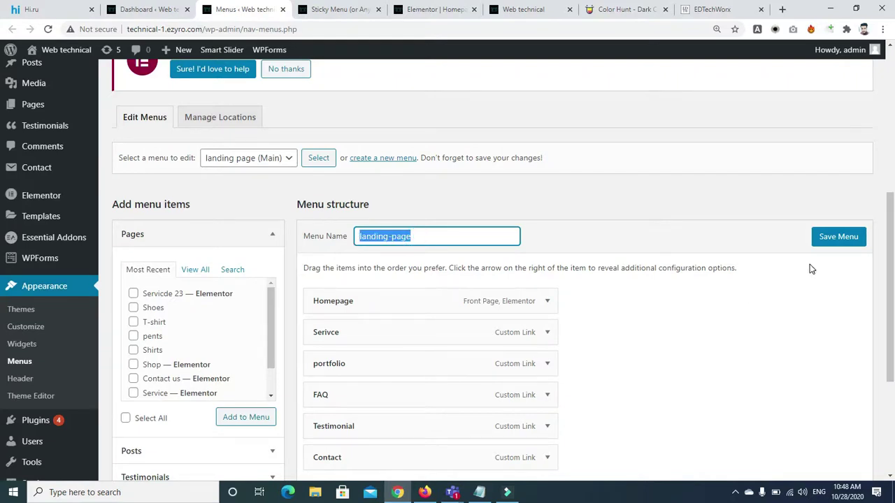
left_click(838, 236)
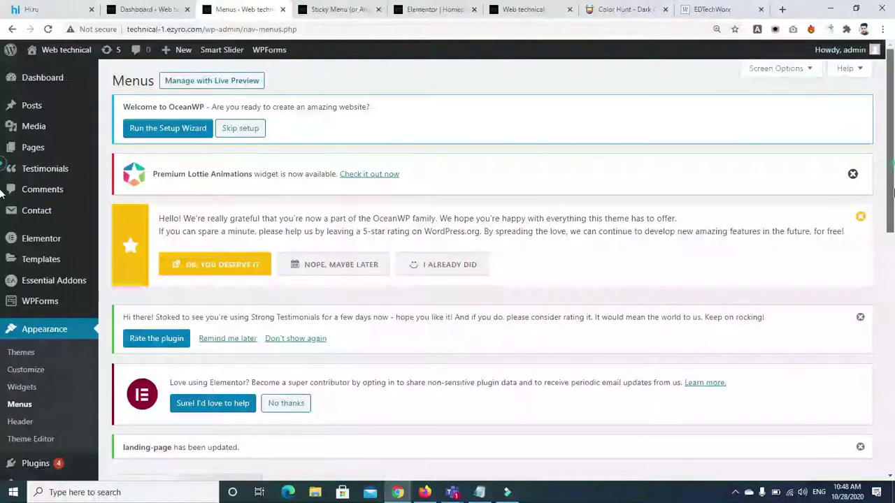
Show the Link Target, Title Attribute, CSS Classes and Link Relationship (XFN) menu properties, and save the menu again
scroll(888, 167, "down", 4)
scroll(888, 168, "up", 4)
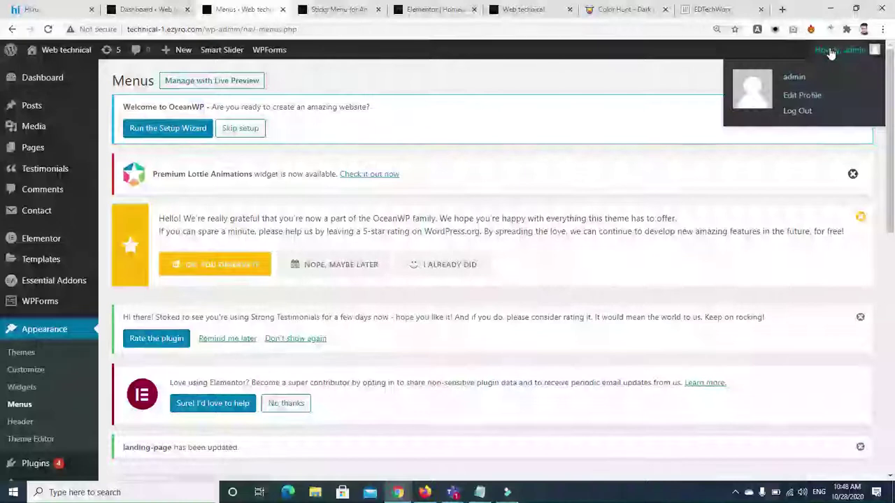
left_click(776, 69)
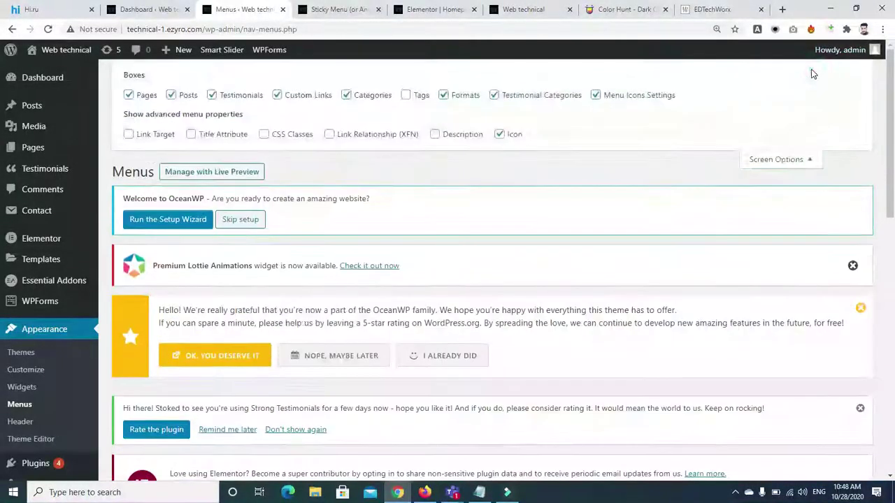
left_click(264, 136)
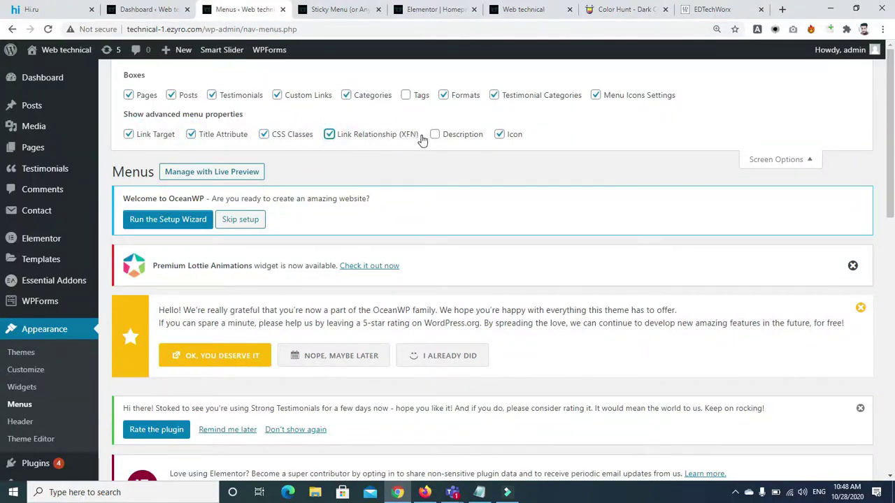
left_click(790, 159)
left_click_drag(890, 182, 892, 412)
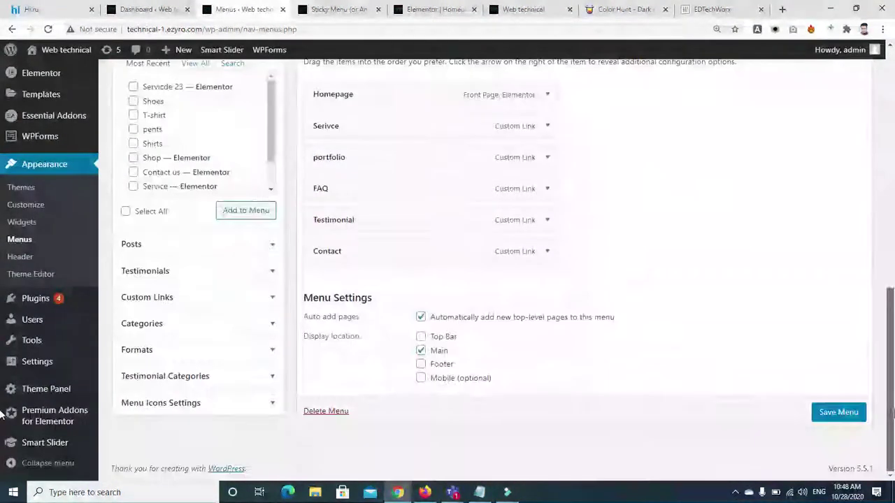
left_click(826, 417)
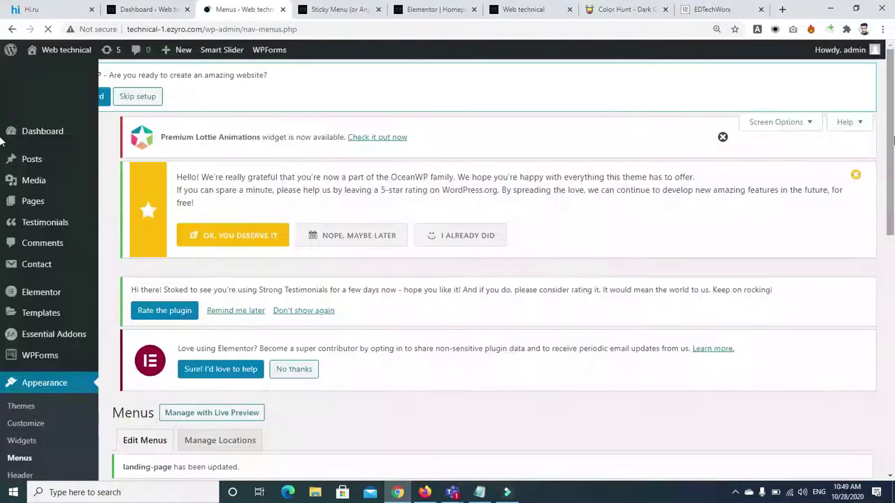
left_click_drag(891, 140, 892, 405)
Set the Sticky Menu plugin's required Sticky Element to "landing-page" and save the plugin settings
left_click(328, 9)
double_click(339, 231)
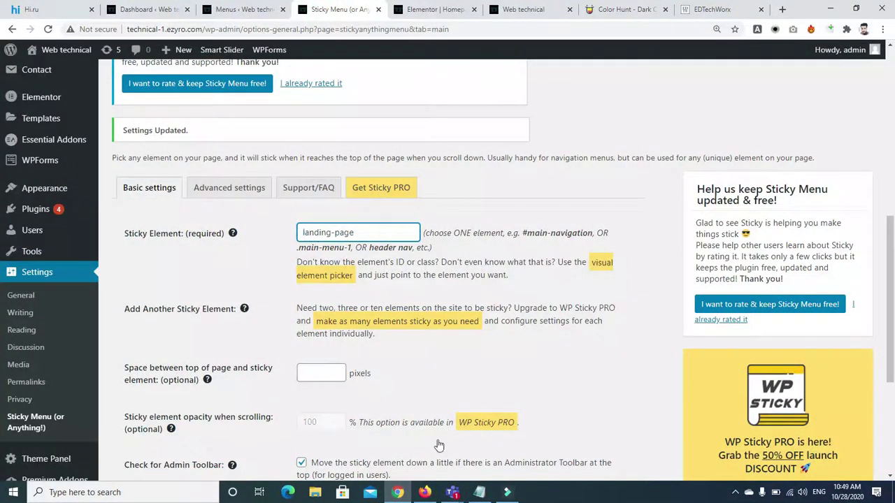
scroll(439, 445, "down", 3)
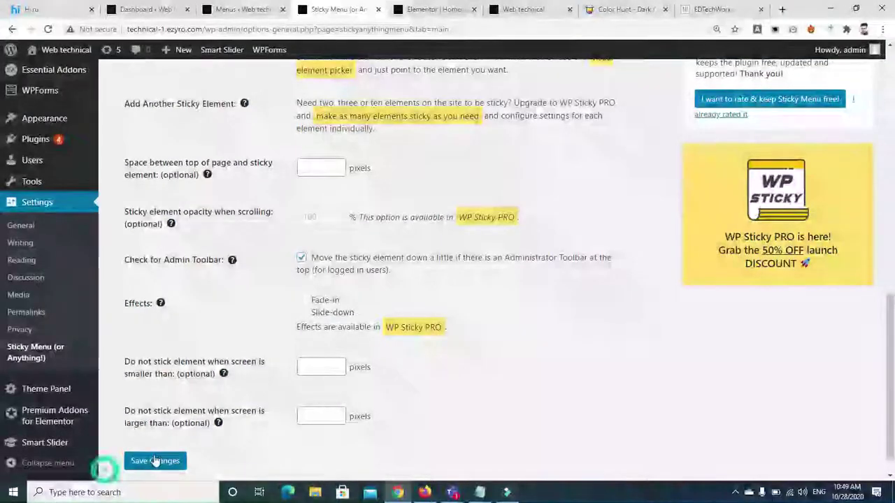
left_click(155, 461)
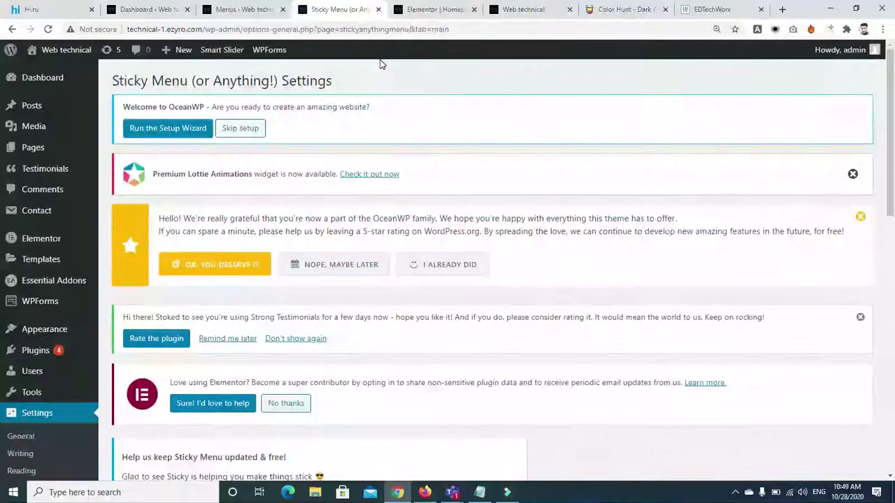
scroll(711, 186, "down", 5)
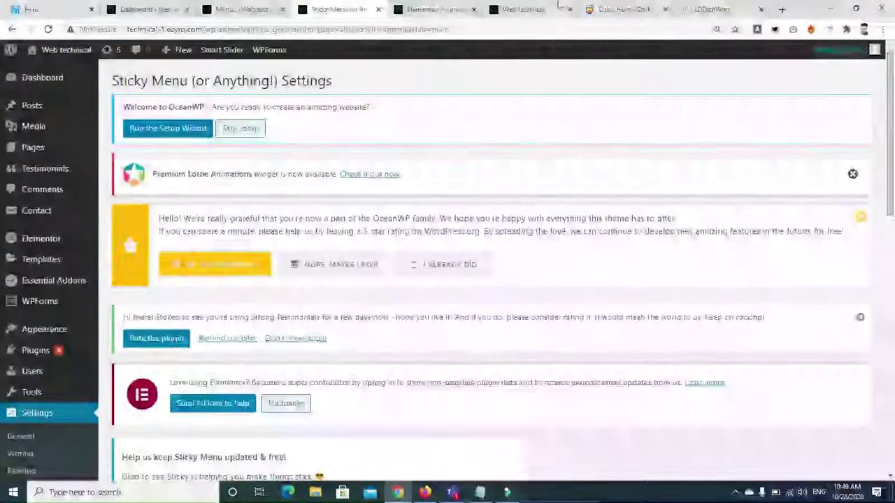
Reload the Elementor editor and the live homepage, and test the header menu's stickiness with the new Sticky Element
left_click(434, 9)
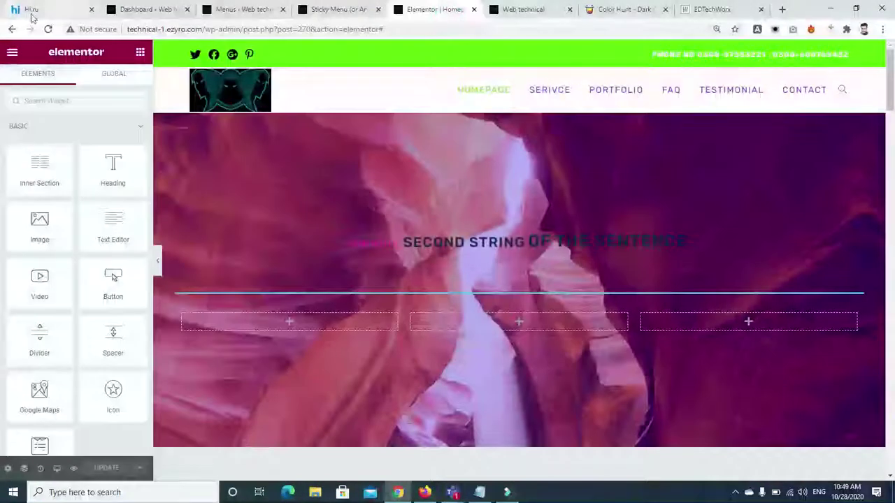
left_click(48, 29)
key("ctrl+Tab")
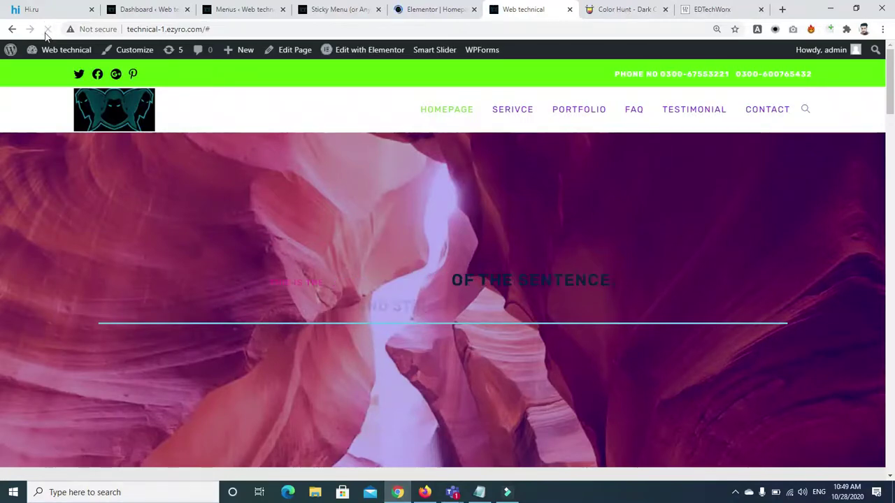
left_click_drag(890, 81, 883, 22)
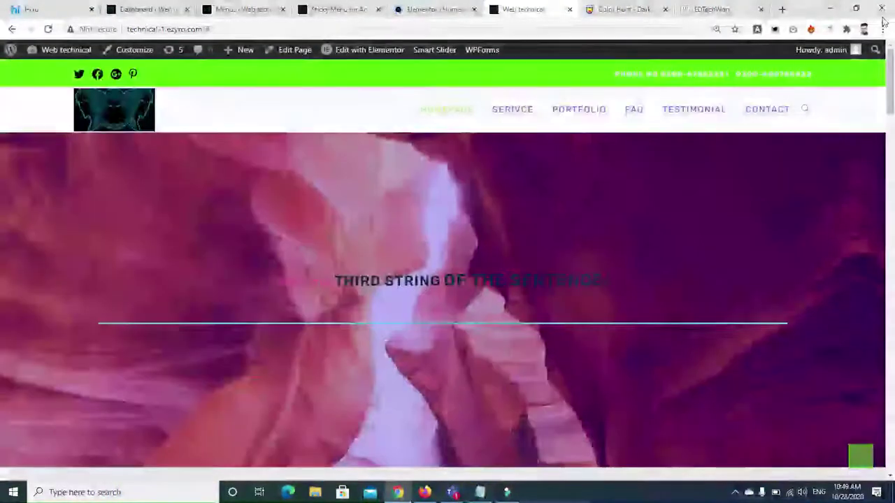
Return to the Sticky Menu settings and recheck the Sticky Element entry and the other basic options
left_click(434, 11)
left_click(340, 10)
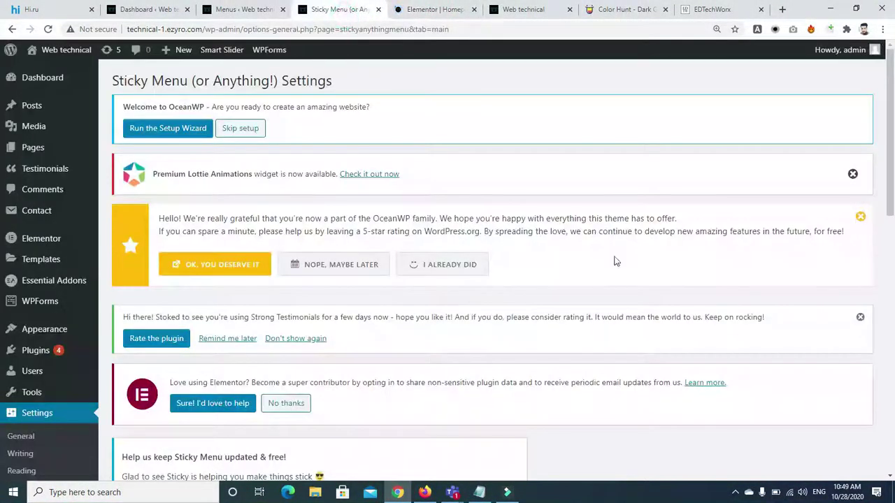
scroll(2, 272, "down", 2)
scroll(2, 271, "down", 9)
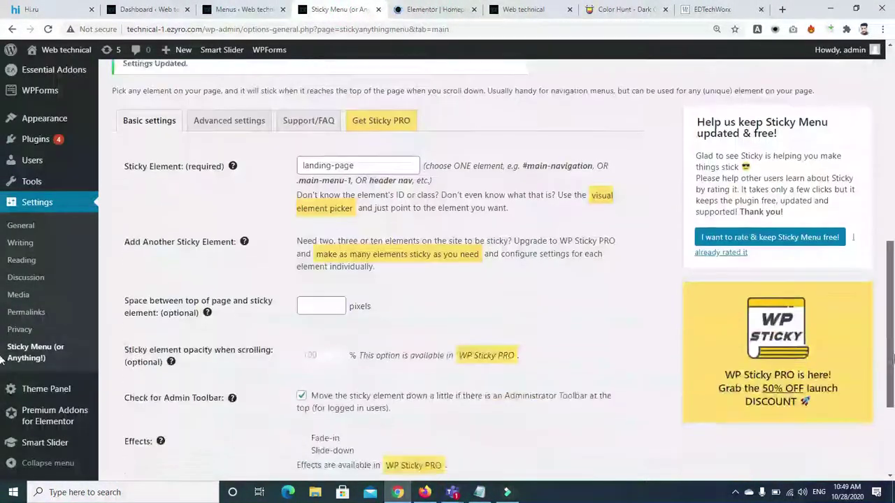
left_click(154, 431)
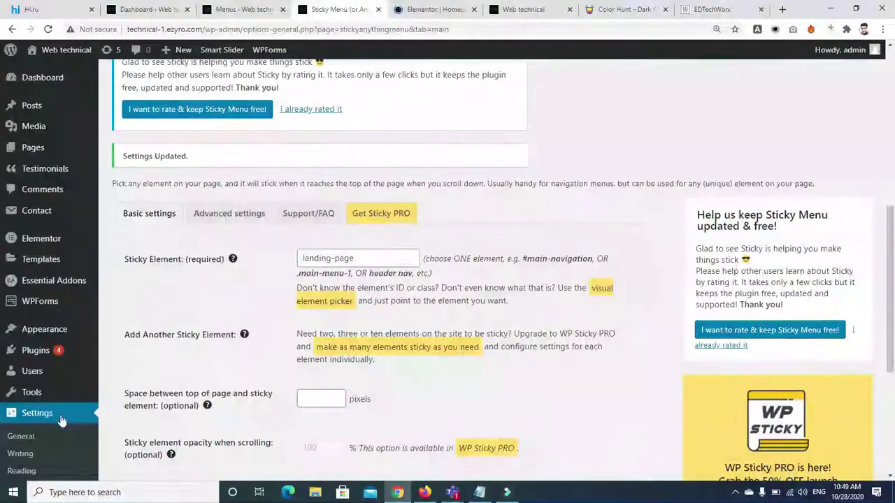
Leave the Sticky Menu settings for the installed plugins list and open the page for adding new plugins
mouse_move(50, 326)
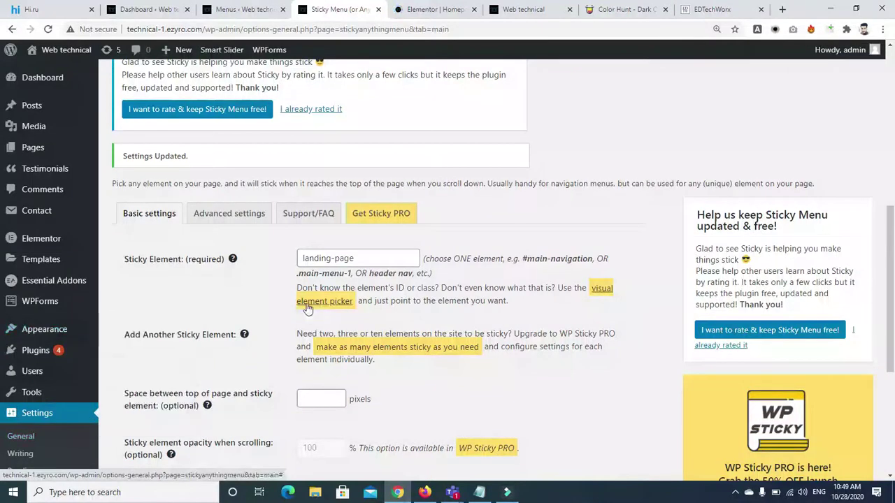
mouse_move(76, 358)
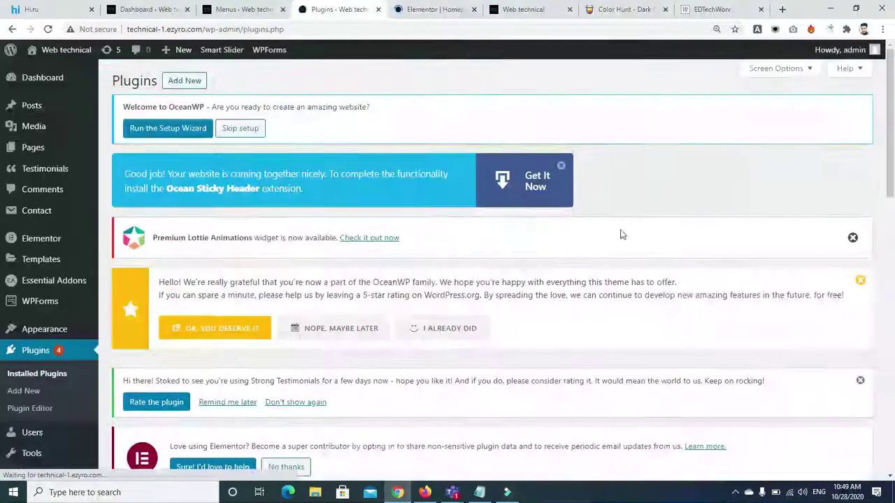
scroll(622, 235, "down", 5)
left_click(750, 199)
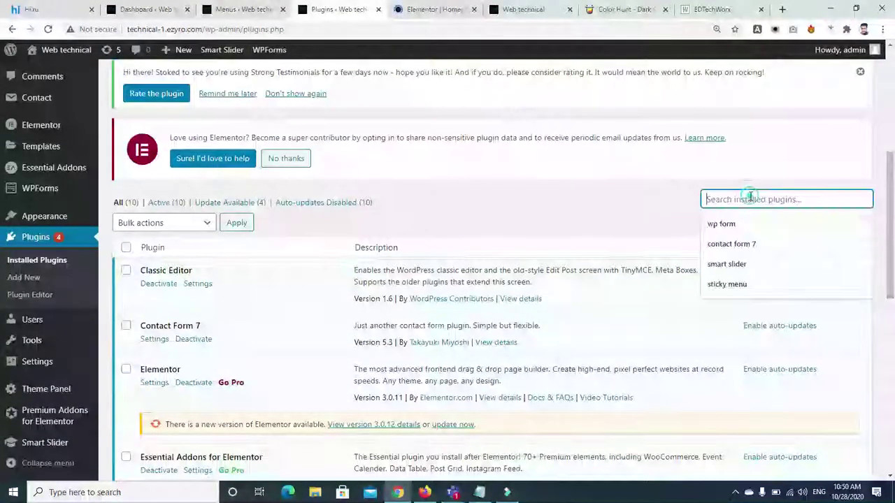
scroll(579, 98, "up", 5)
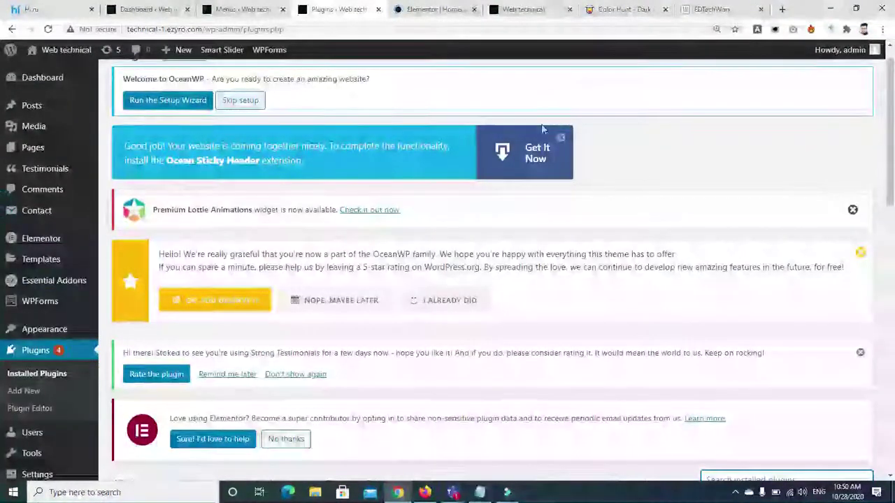
scroll(542, 130, "up", 1)
left_click(194, 82)
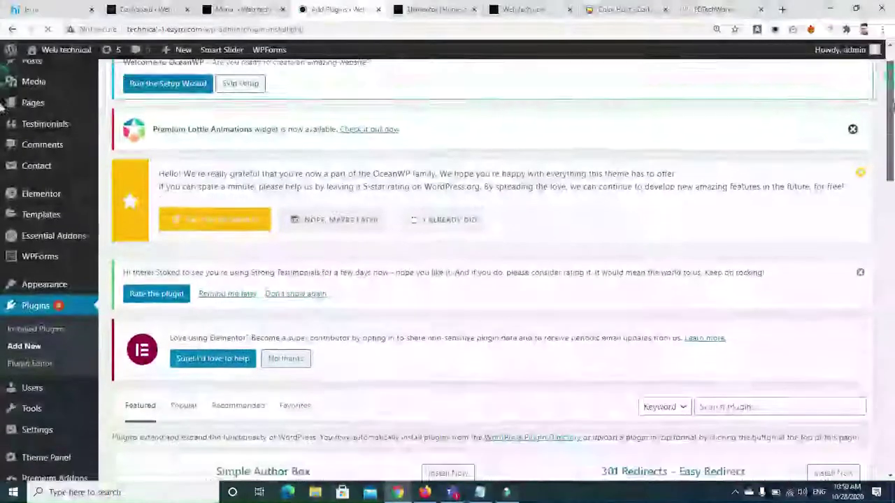
Search the plugin directory for "wpocean" and look through the results
scroll(783, 189, "down", 2)
left_click(745, 274)
type("wp")
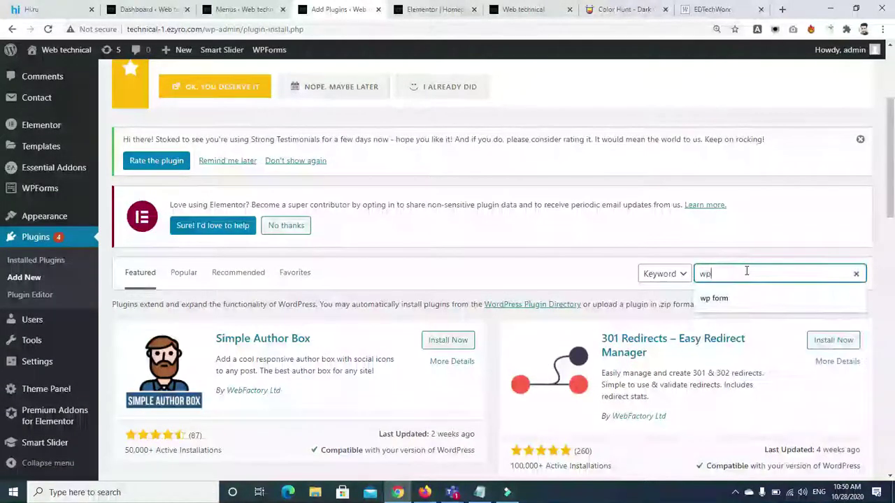
type("occean")
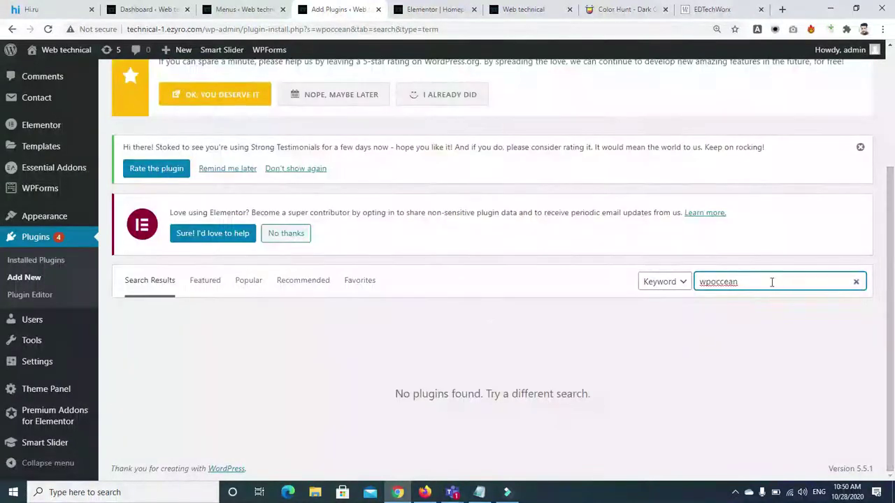
key("BackSpace")
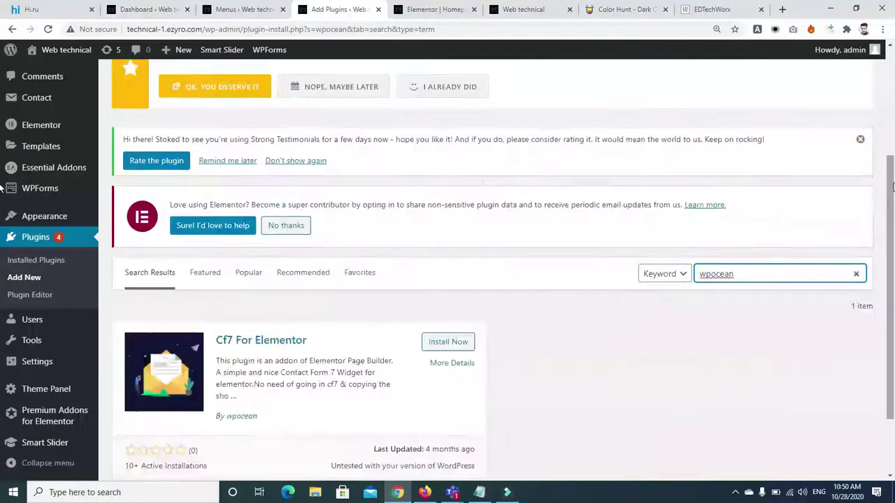
scroll(776, 206, "down", 2)
Replace the plugin search term with "sticky" and look through the listed sticky header plugins
key("ctrl+a")
key("BackSpace")
type("stri")
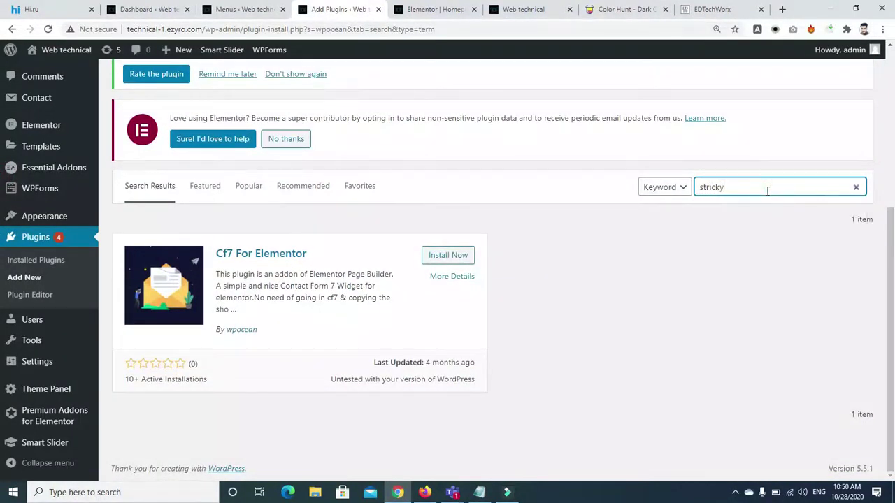
type("cky")
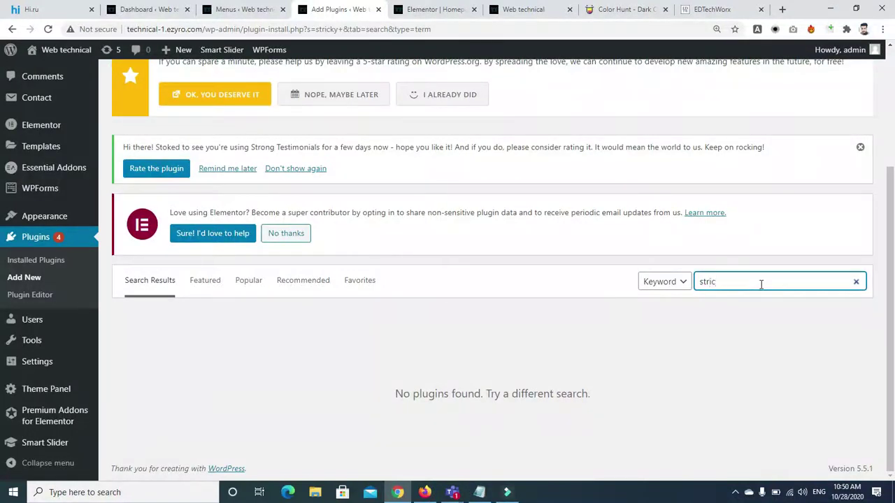
left_click(709, 282)
key("BackSpace")
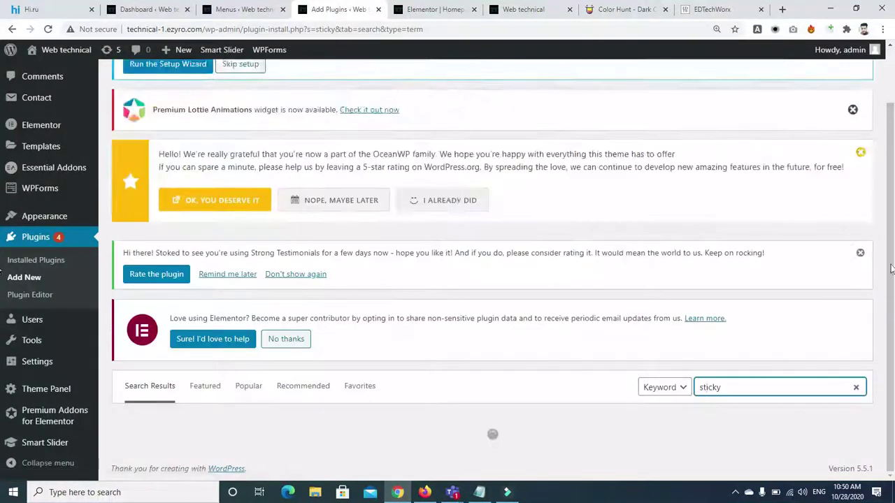
scroll(891, 266, "down", 3)
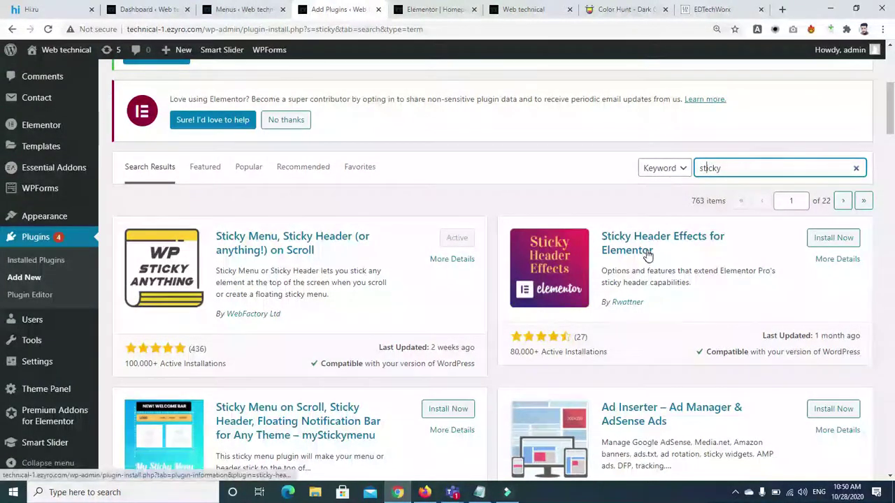
View the details and screenshots of the myStickymenu plugin, and close its details window
left_click(332, 427)
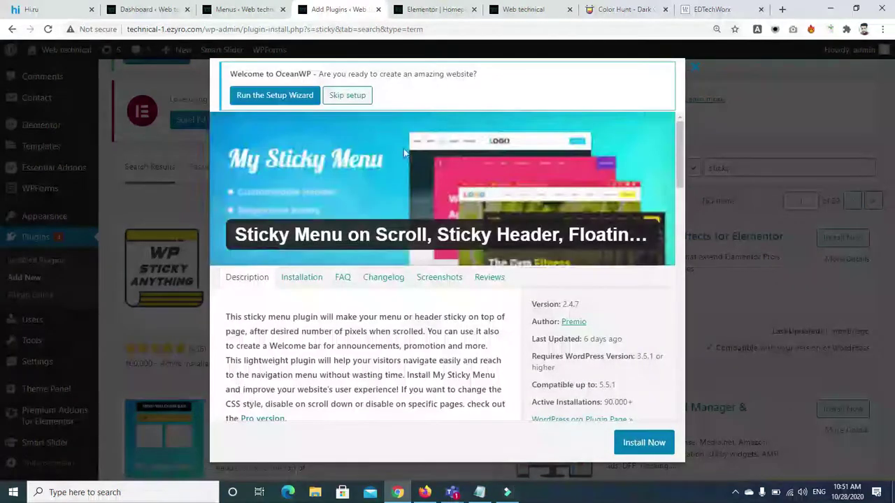
left_click(435, 276)
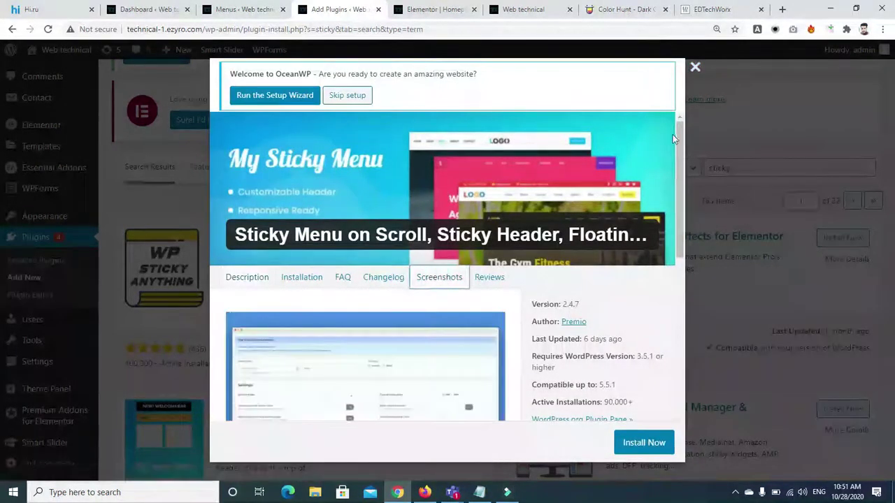
left_click_drag(684, 138, 700, 72)
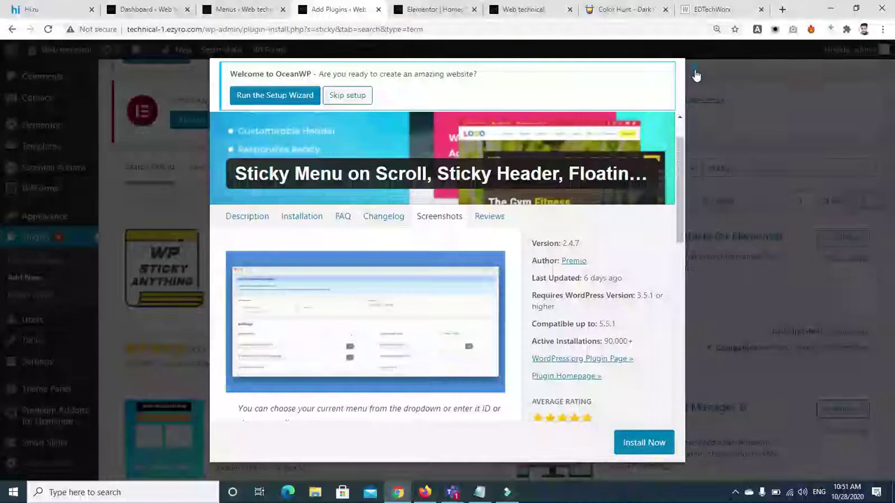
left_click(695, 73)
Search the plugin directory for "sticky oceanwp", and install and activate the Oceanwp sticky header plugin
left_click(731, 168)
type("w")
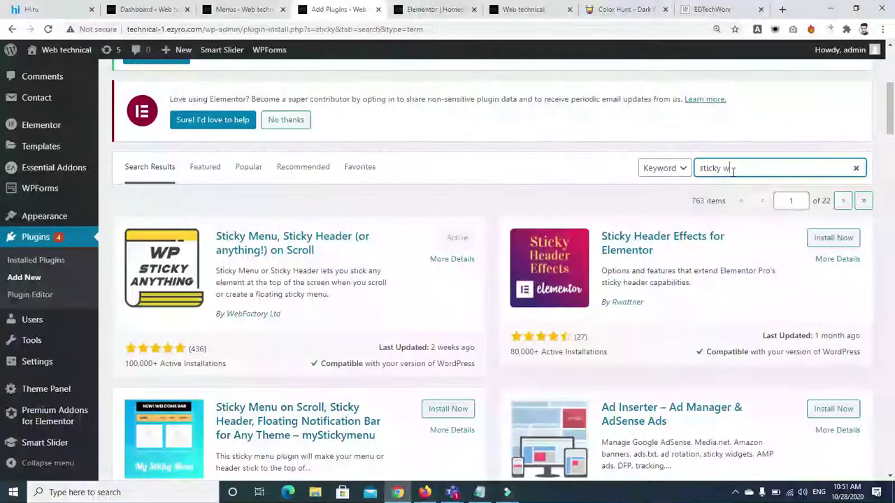
key("BackSpace")
type("oceanwp")
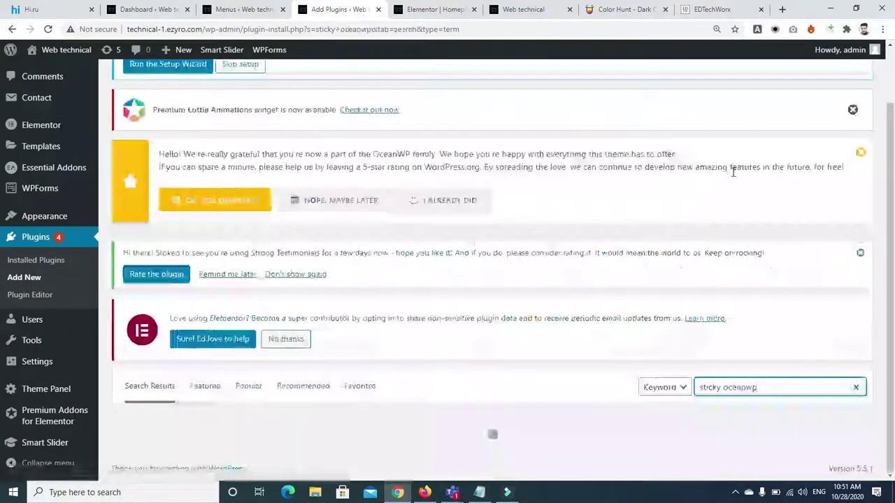
scroll(733, 172, "down", 3)
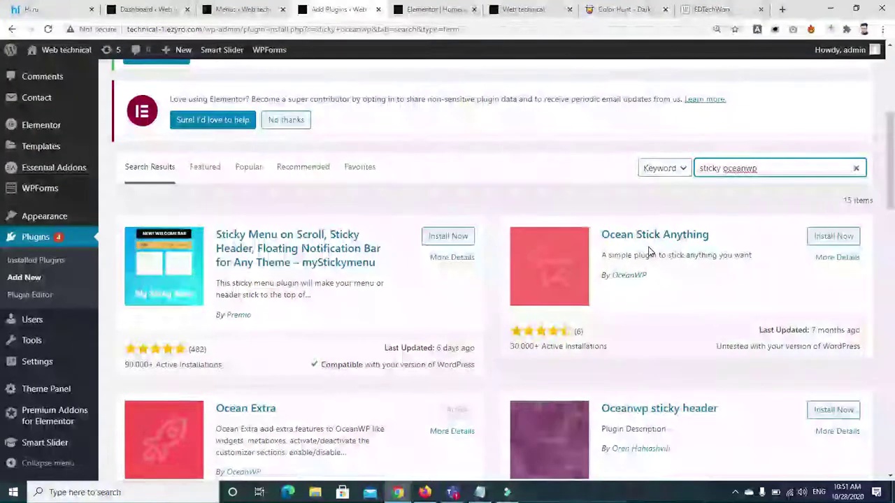
scroll(892, 174, "down", 1)
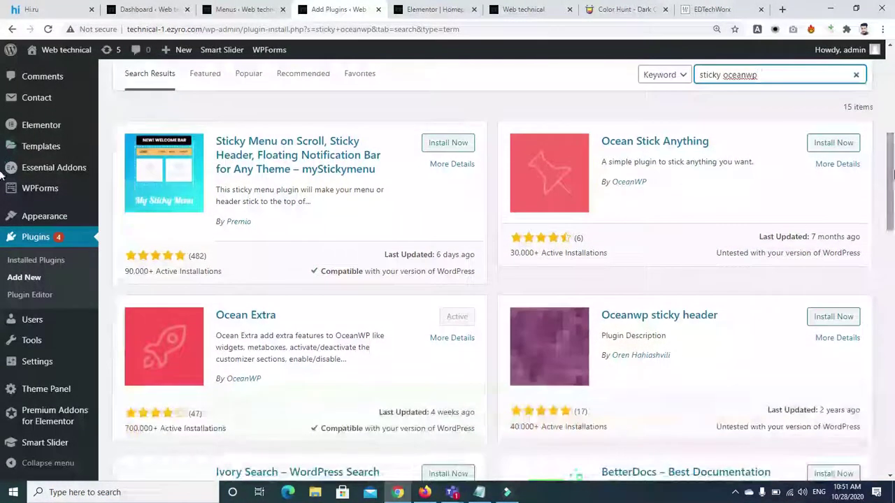
left_click(840, 317)
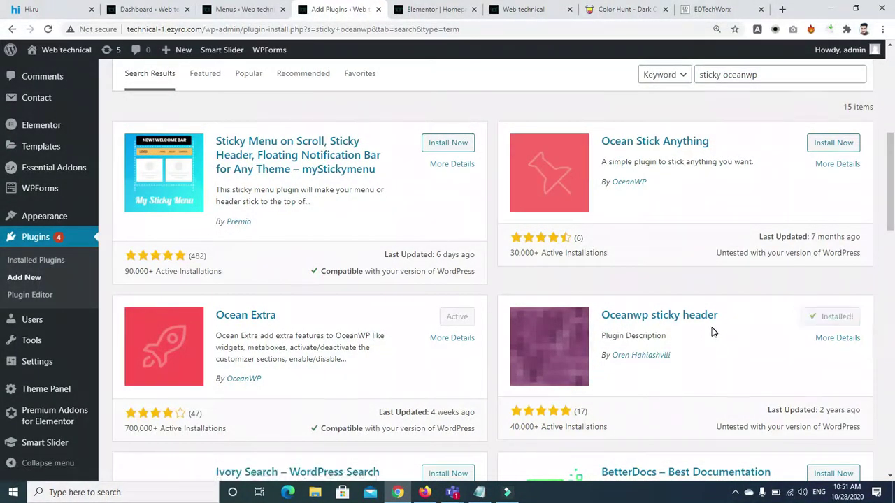
left_click(832, 320)
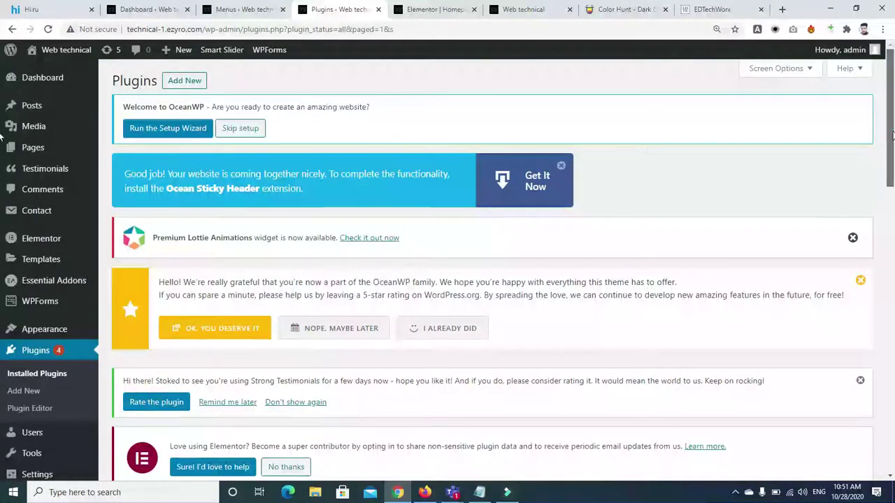
Check the installed plugins list for the newly activated Sticky Header OceanWP plugin and its available options
left_click_drag(891, 133, 890, 407)
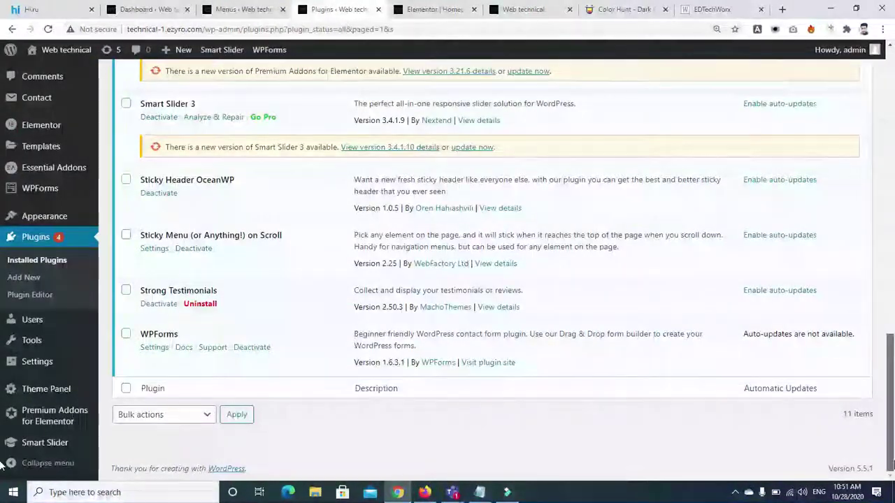
scroll(2, 451, "up", 15)
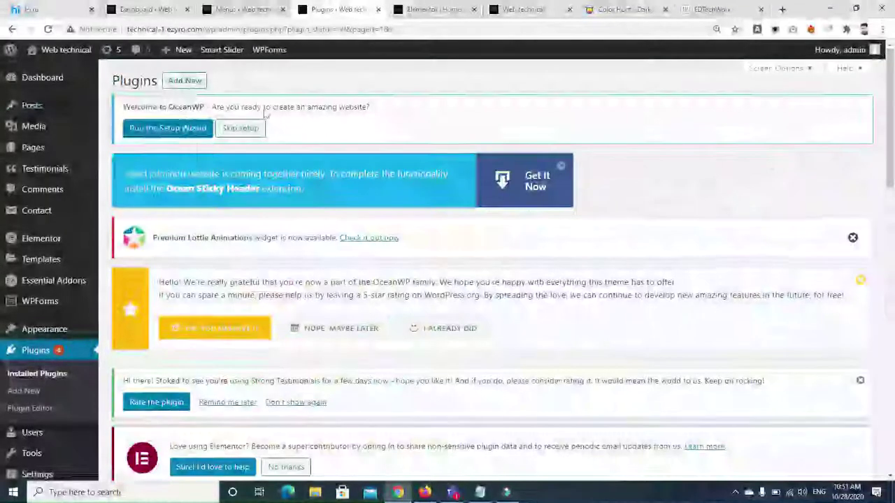
mouse_move(28, 106)
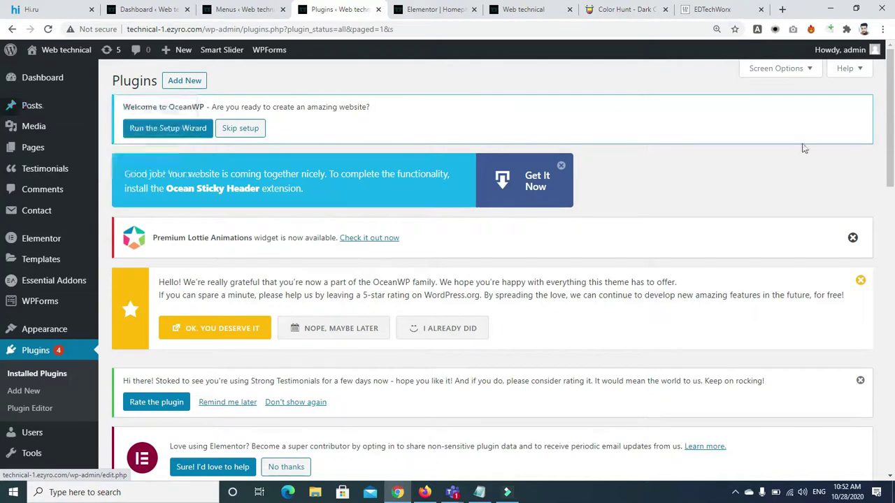
scroll(891, 227, "down", 3)
scroll(891, 227, "down", 2)
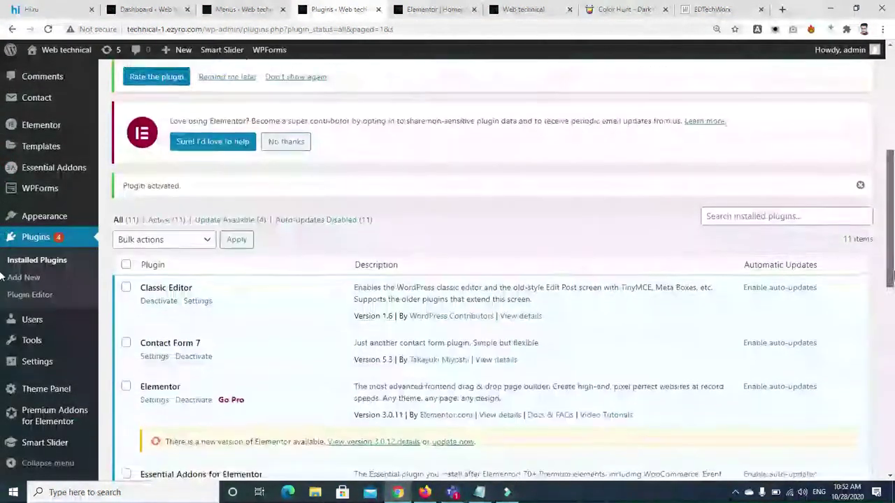
scroll(891, 227, "up", 5)
Reload the live homepage and test whether the header menu sticks along the full length of the page
left_click(521, 9)
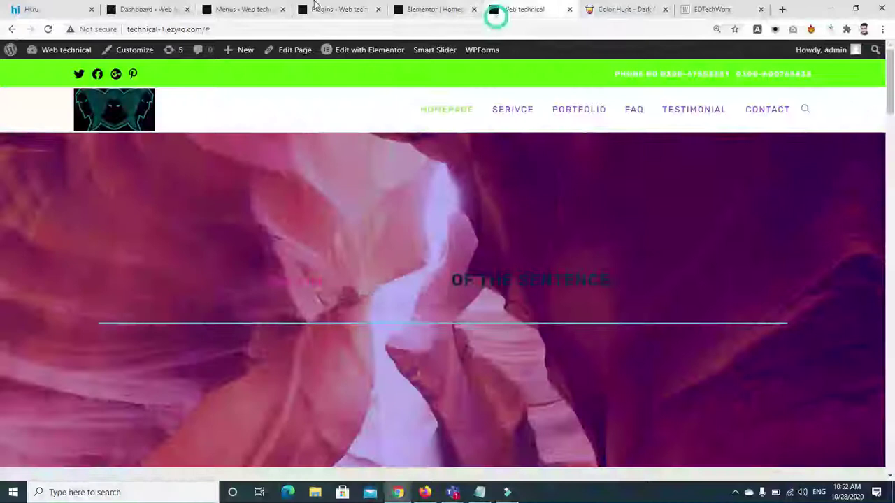
left_click(46, 30)
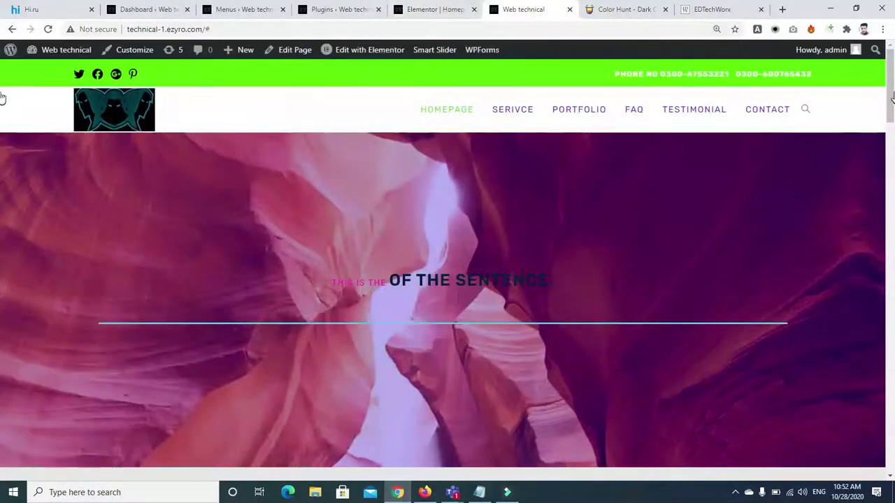
scroll(2, 112, "down", 3)
scroll(2, 123, "down", 15)
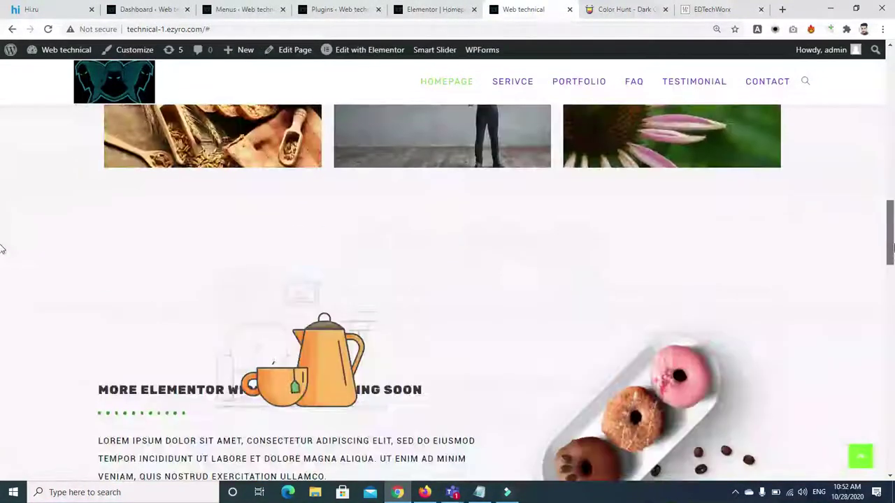
scroll(2, 138, "up", 13)
scroll(2, 137, "up", 3)
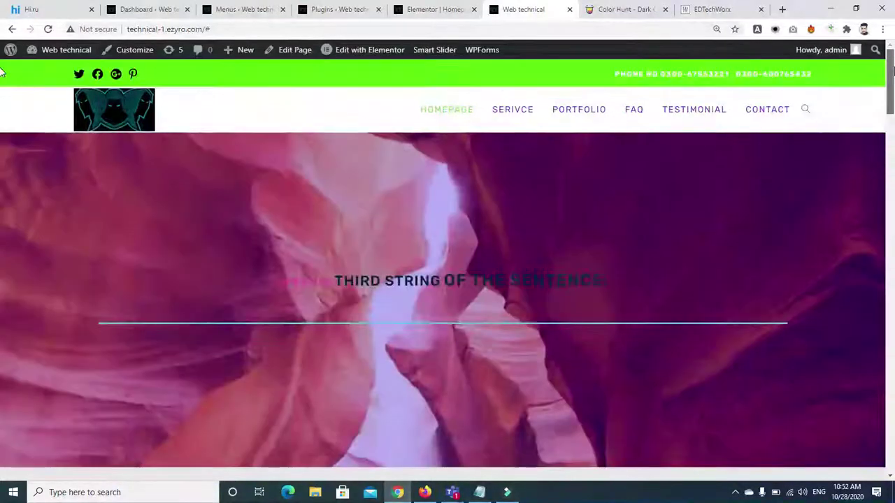
scroll(3, 200, "down", 12)
scroll(2, 368, "down", 8)
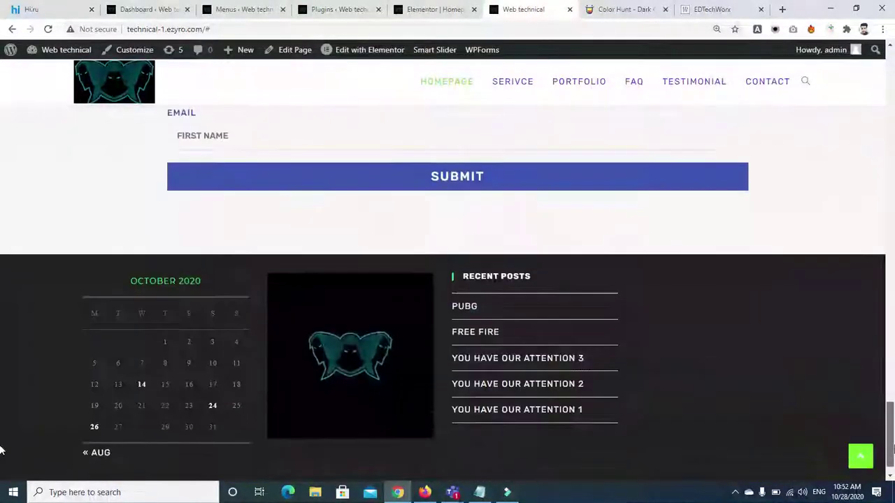
scroll(2, 419, "up", 12)
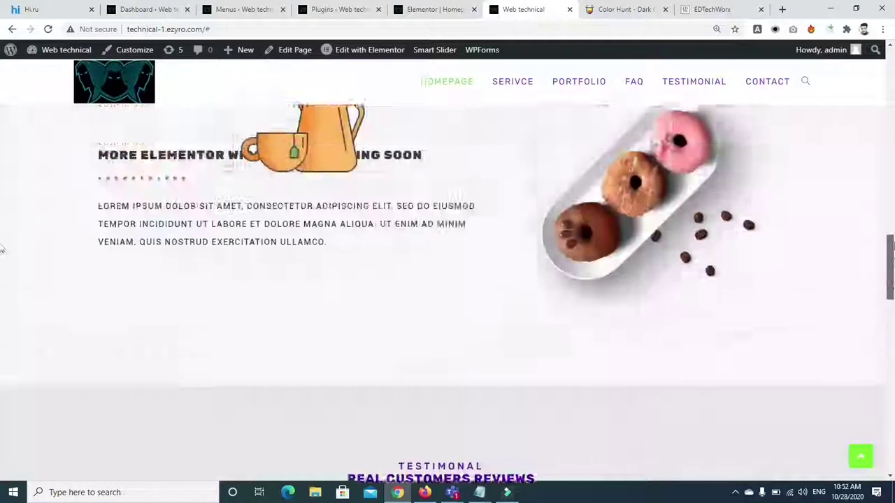
Test the sticky header's Serivce, Portfolio, Testimonial, Contact and Homepage links on the live page
left_click(516, 92)
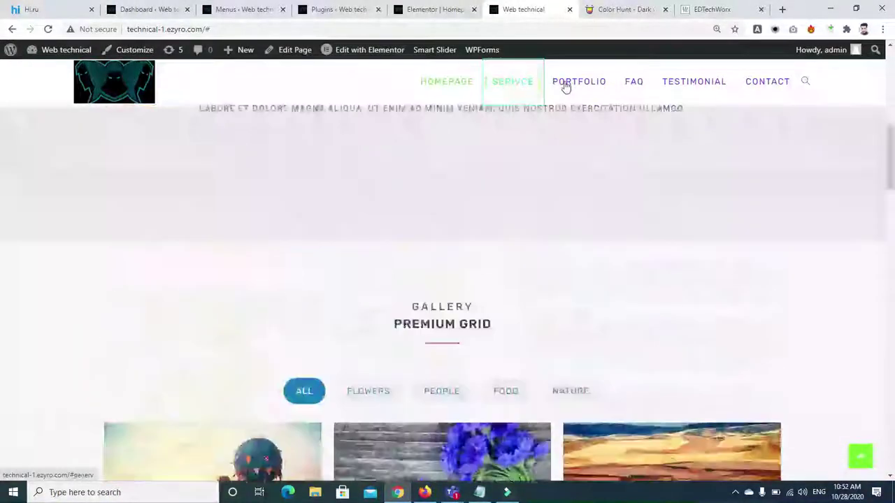
left_click(566, 85)
left_click(692, 78)
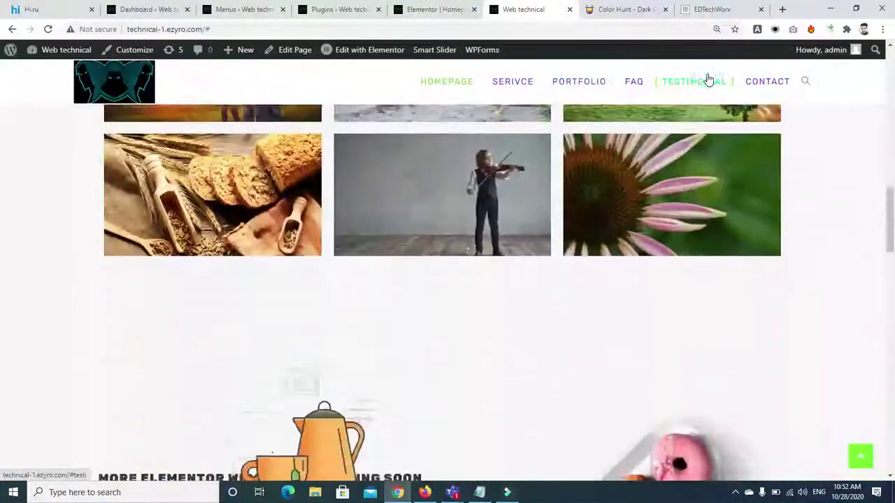
left_click(766, 88)
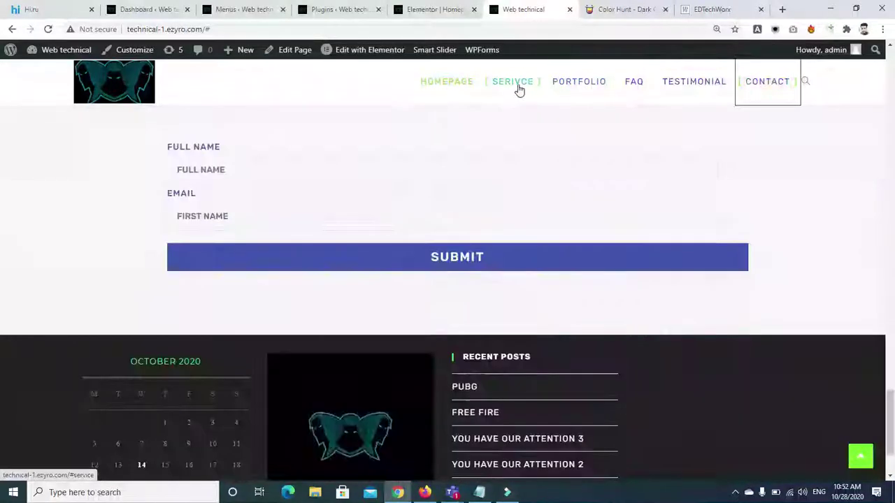
left_click(519, 88)
left_click(440, 84)
left_click(439, 84)
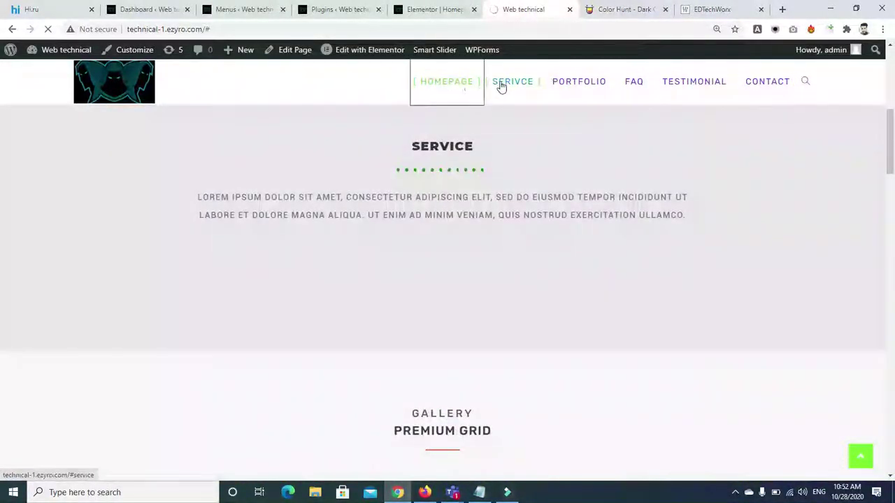
Retest the Portfolio, Serivce, Testimonial and Contact links of the sticky header from the reloaded homepage
left_click(578, 88)
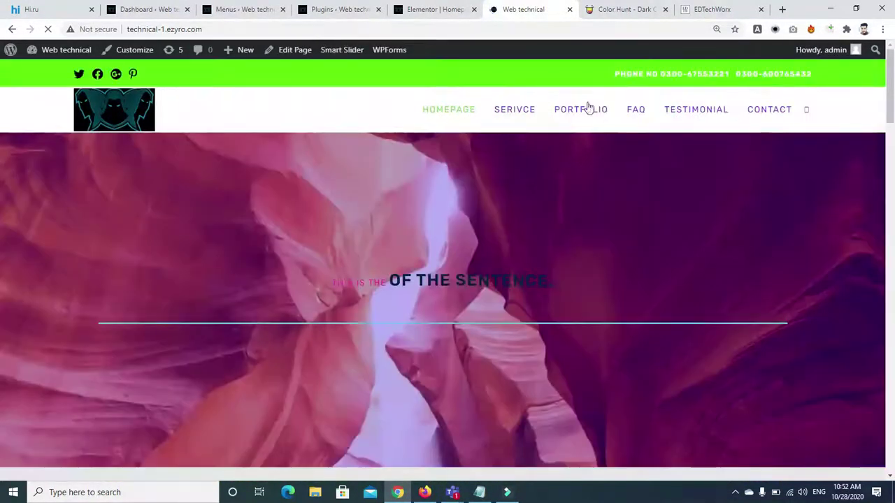
left_click(520, 110)
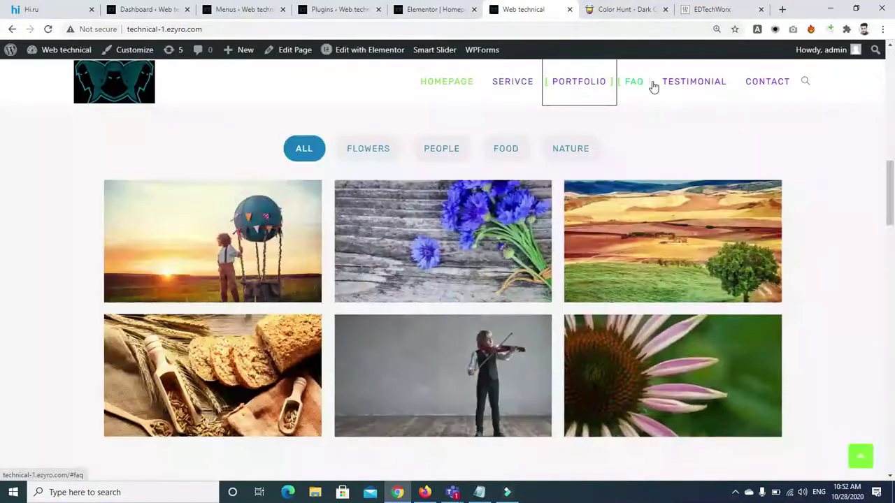
left_click(690, 84)
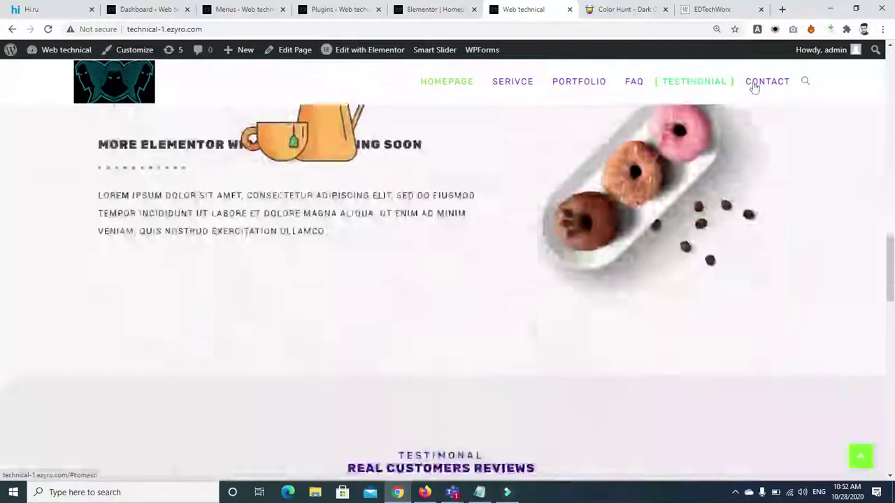
left_click(753, 86)
left_click(582, 83)
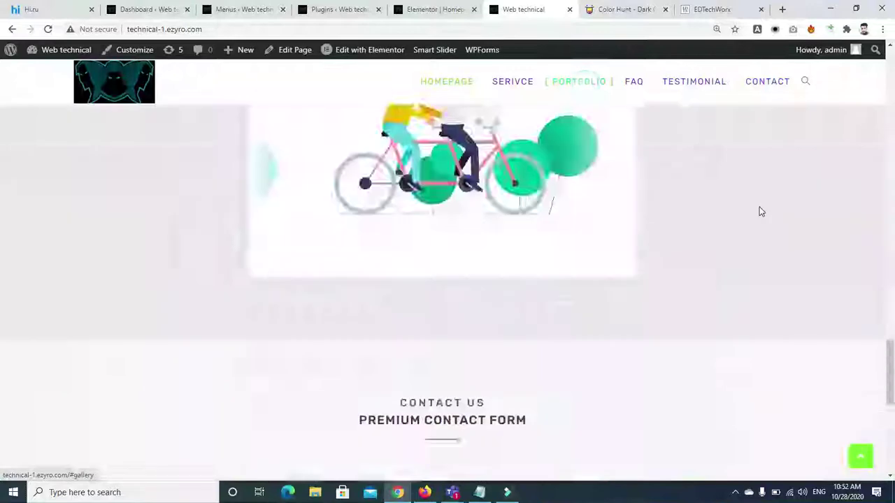